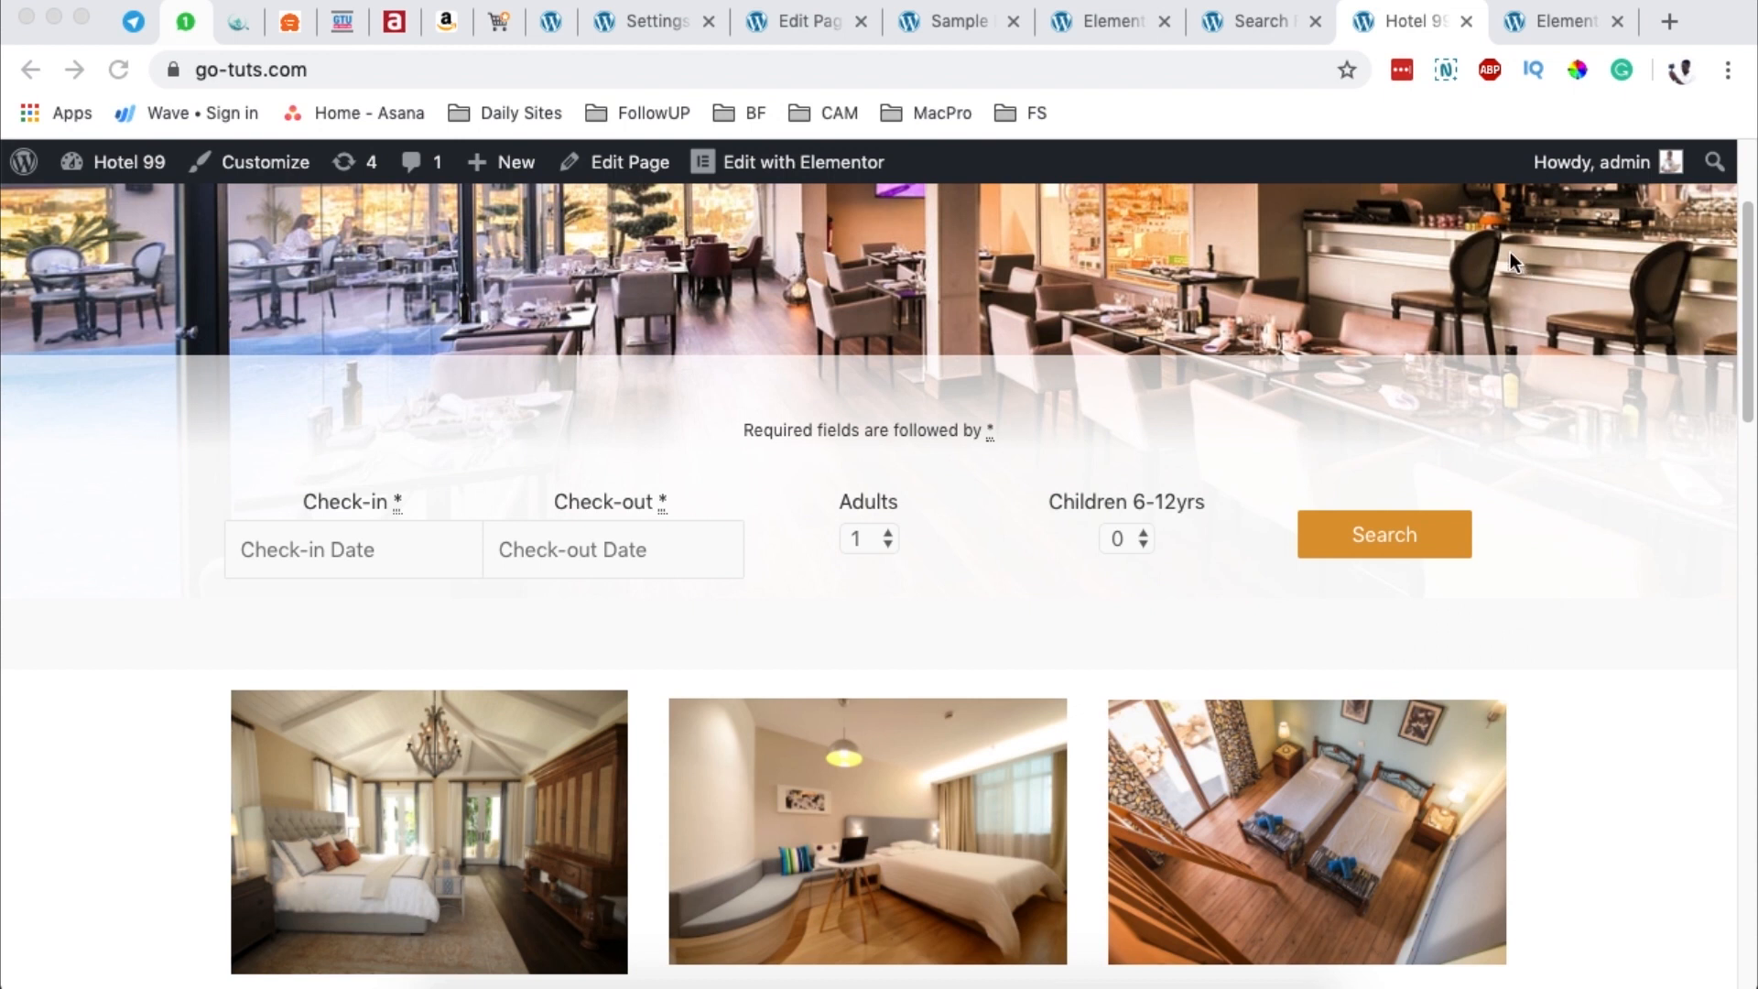
Step: Open the home page's Search Availability Form widget for editing in Elementor and review its custom CSS
scroll(154, 451, up, 3)
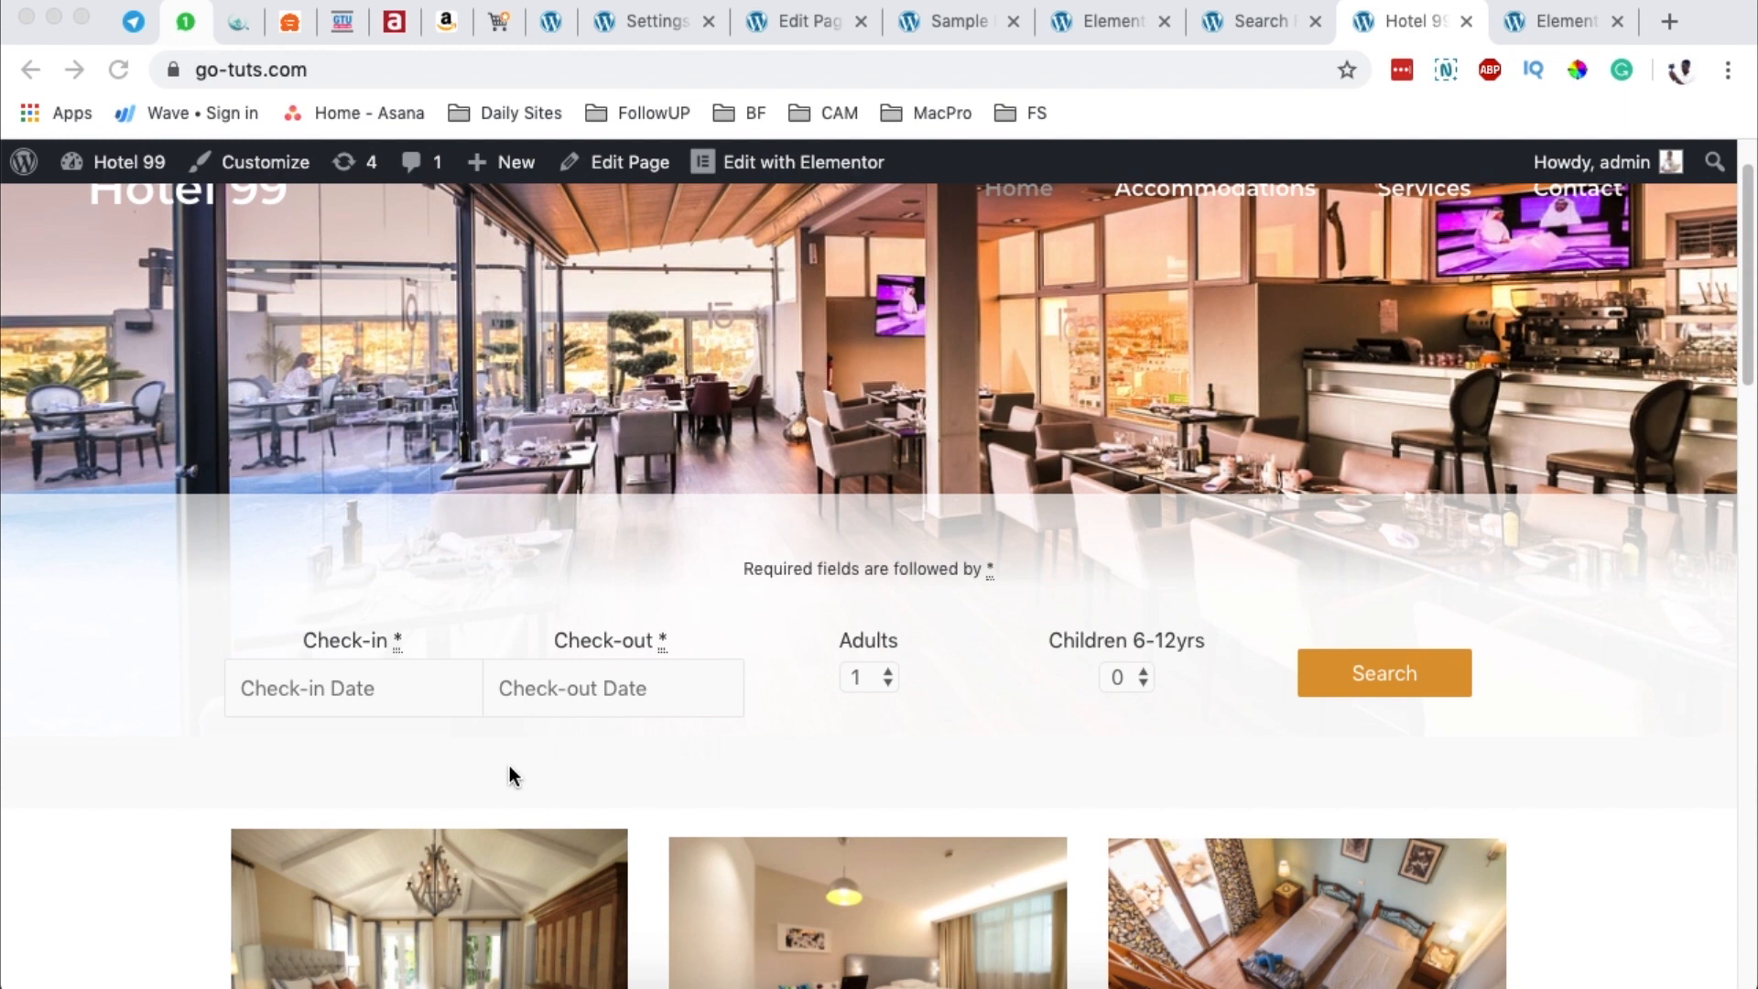
click(1417, 18)
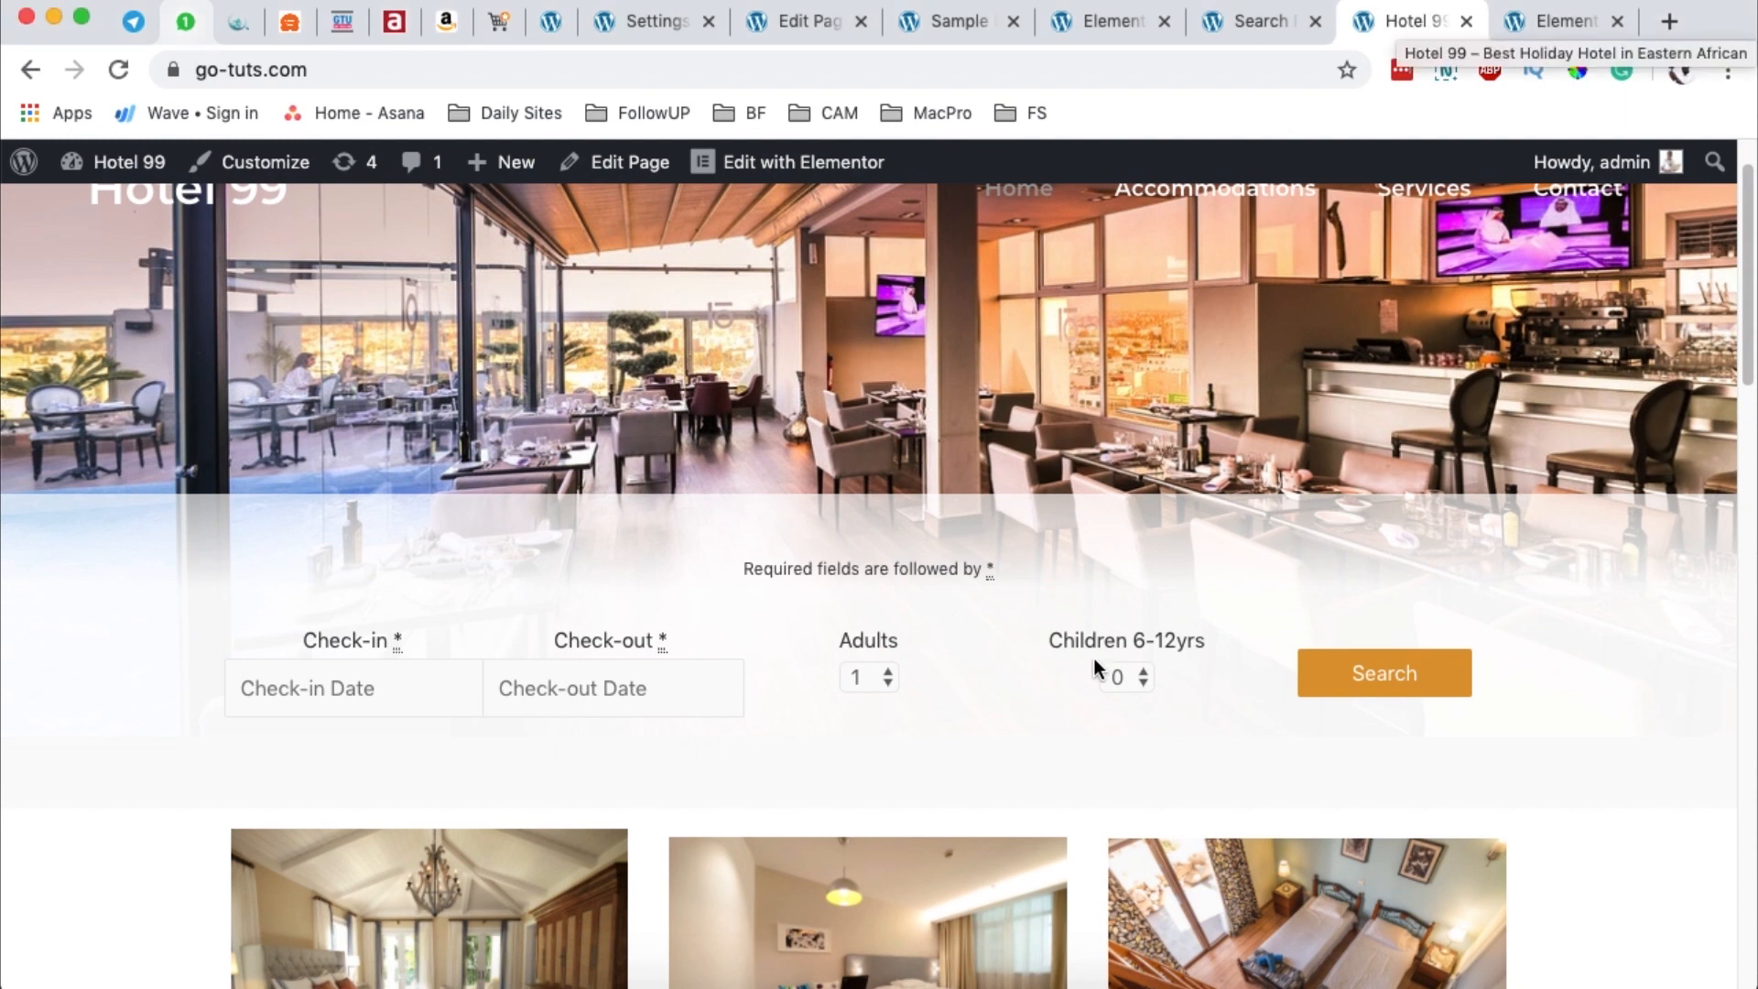
click(1564, 20)
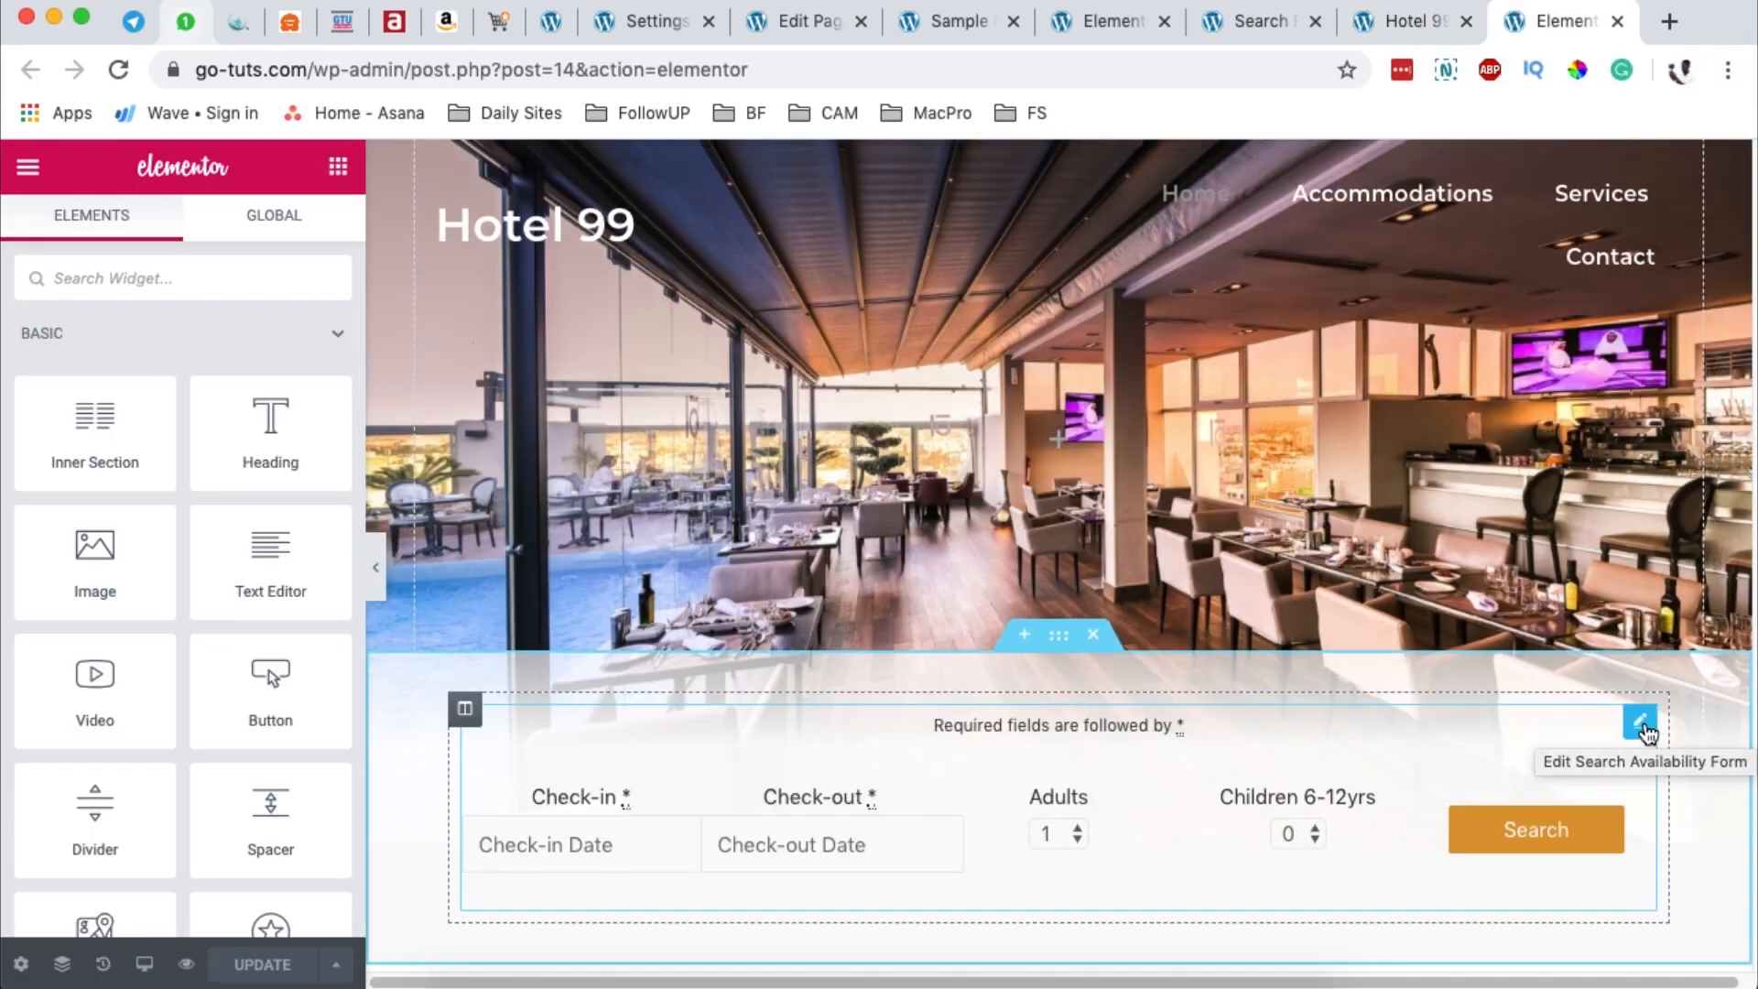
click(1651, 730)
click(270, 212)
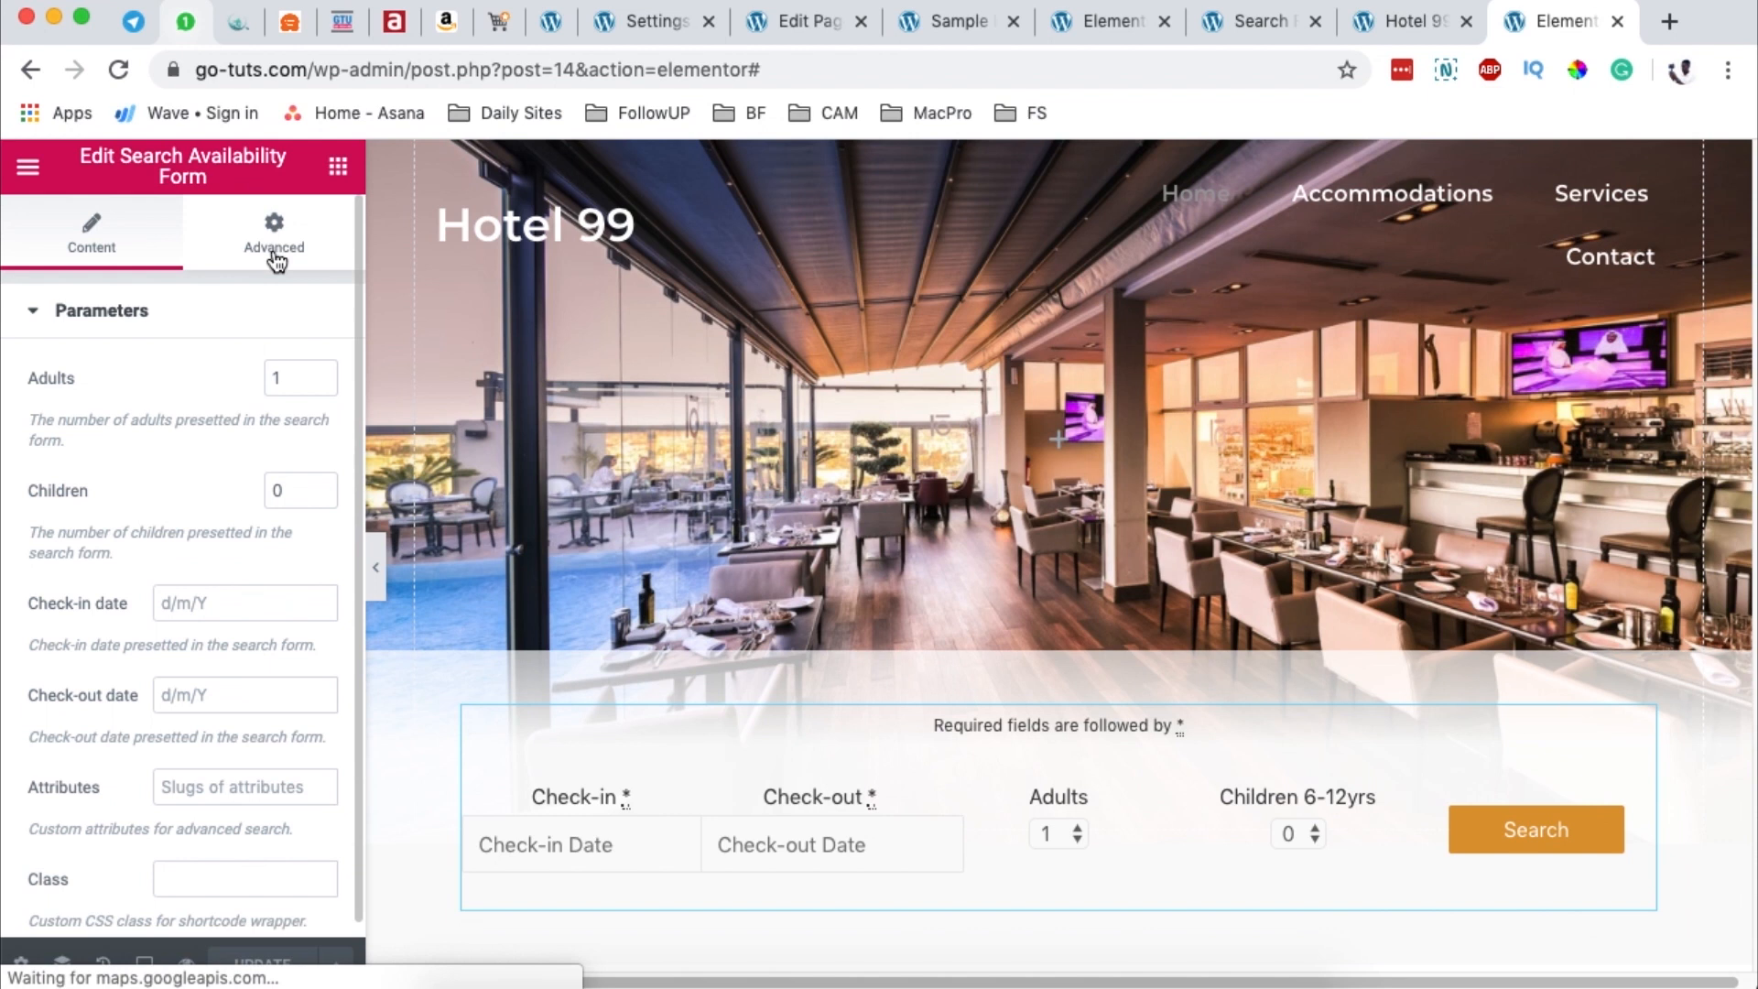
click(100, 910)
scroll(173, 702, down, 4)
scroll(172, 702, down, 4)
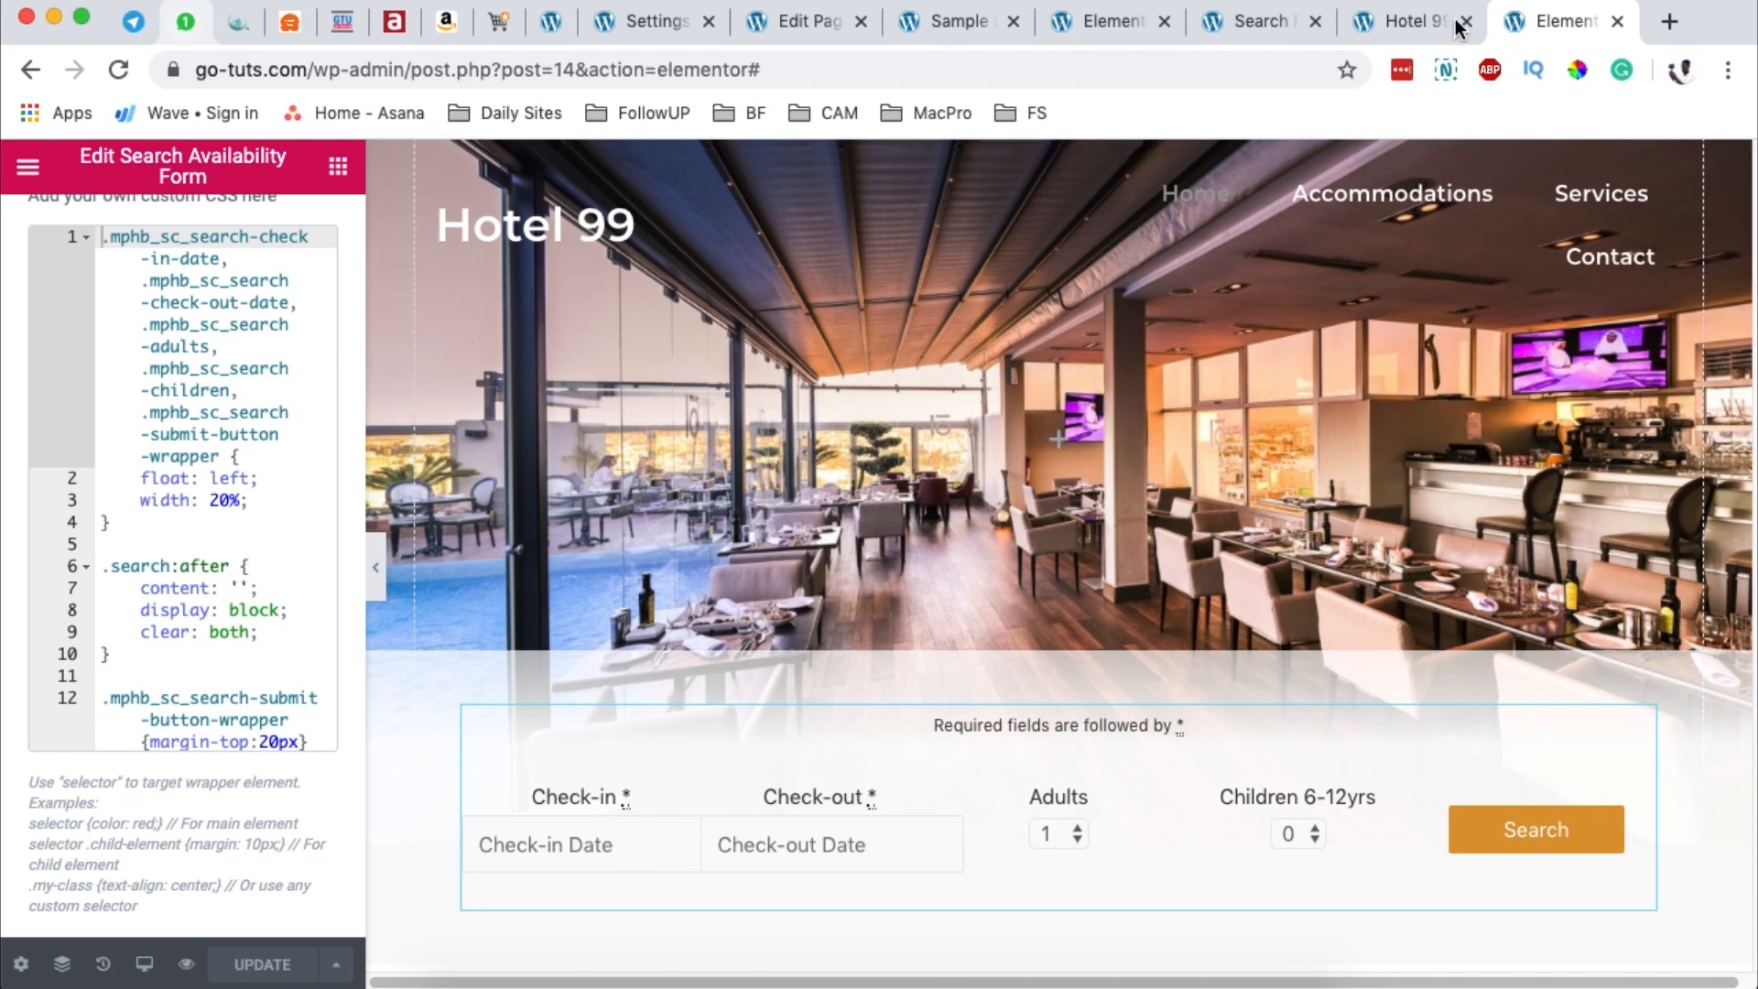
Step: Check how the live home page's search form adapts to a narrow browser window
click(1419, 18)
drag(8, 515, 1289, 491)
scroll(1425, 611, down, 10)
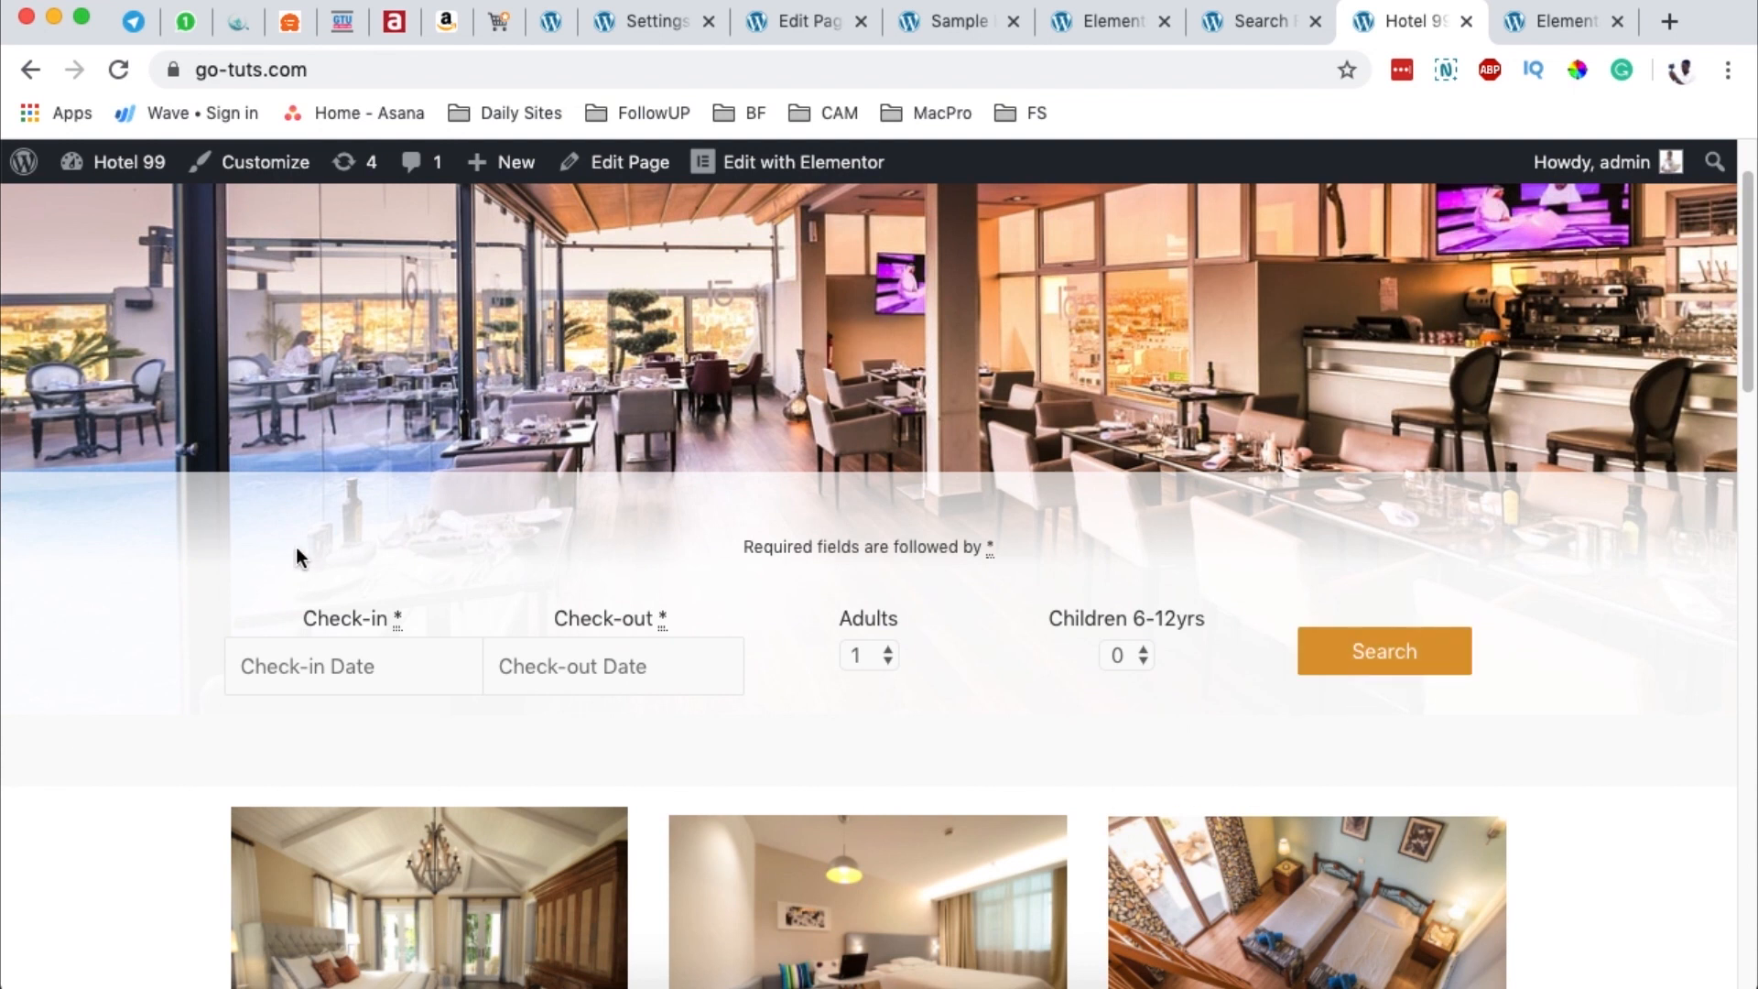
Step: Check the Search Form page preview in a narrow browser window, and restore the full window width
click(1122, 26)
click(1256, 29)
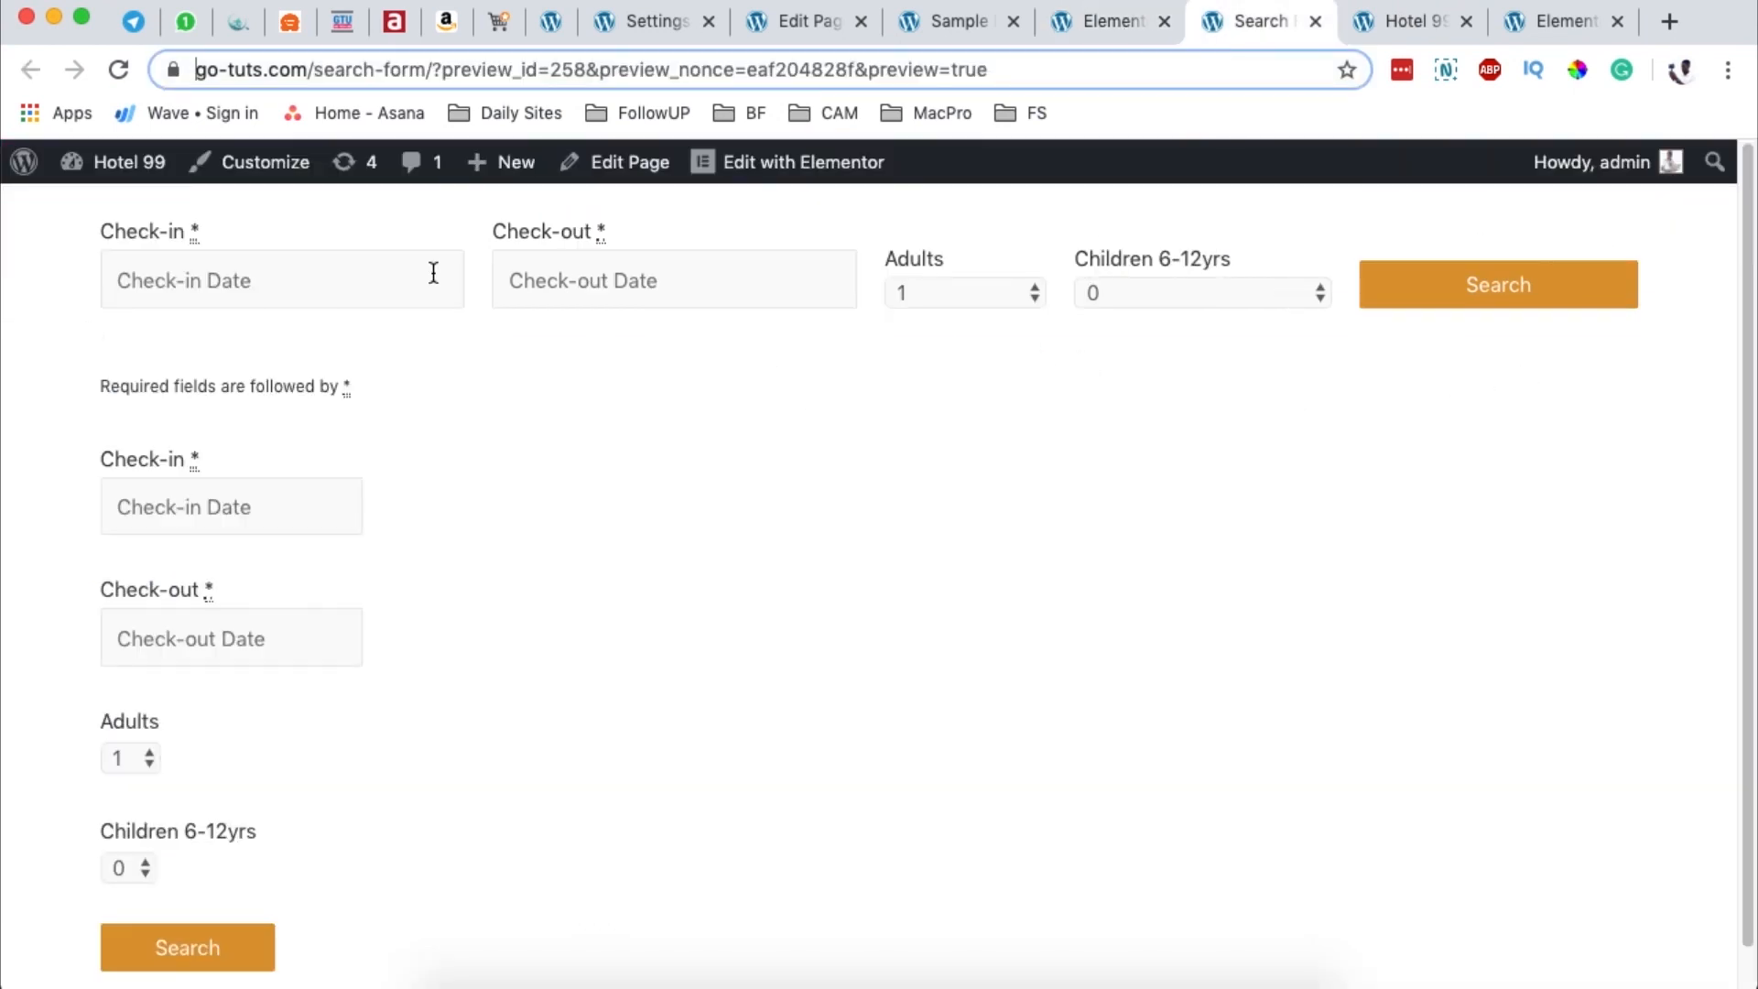
drag(2, 514, 1282, 567)
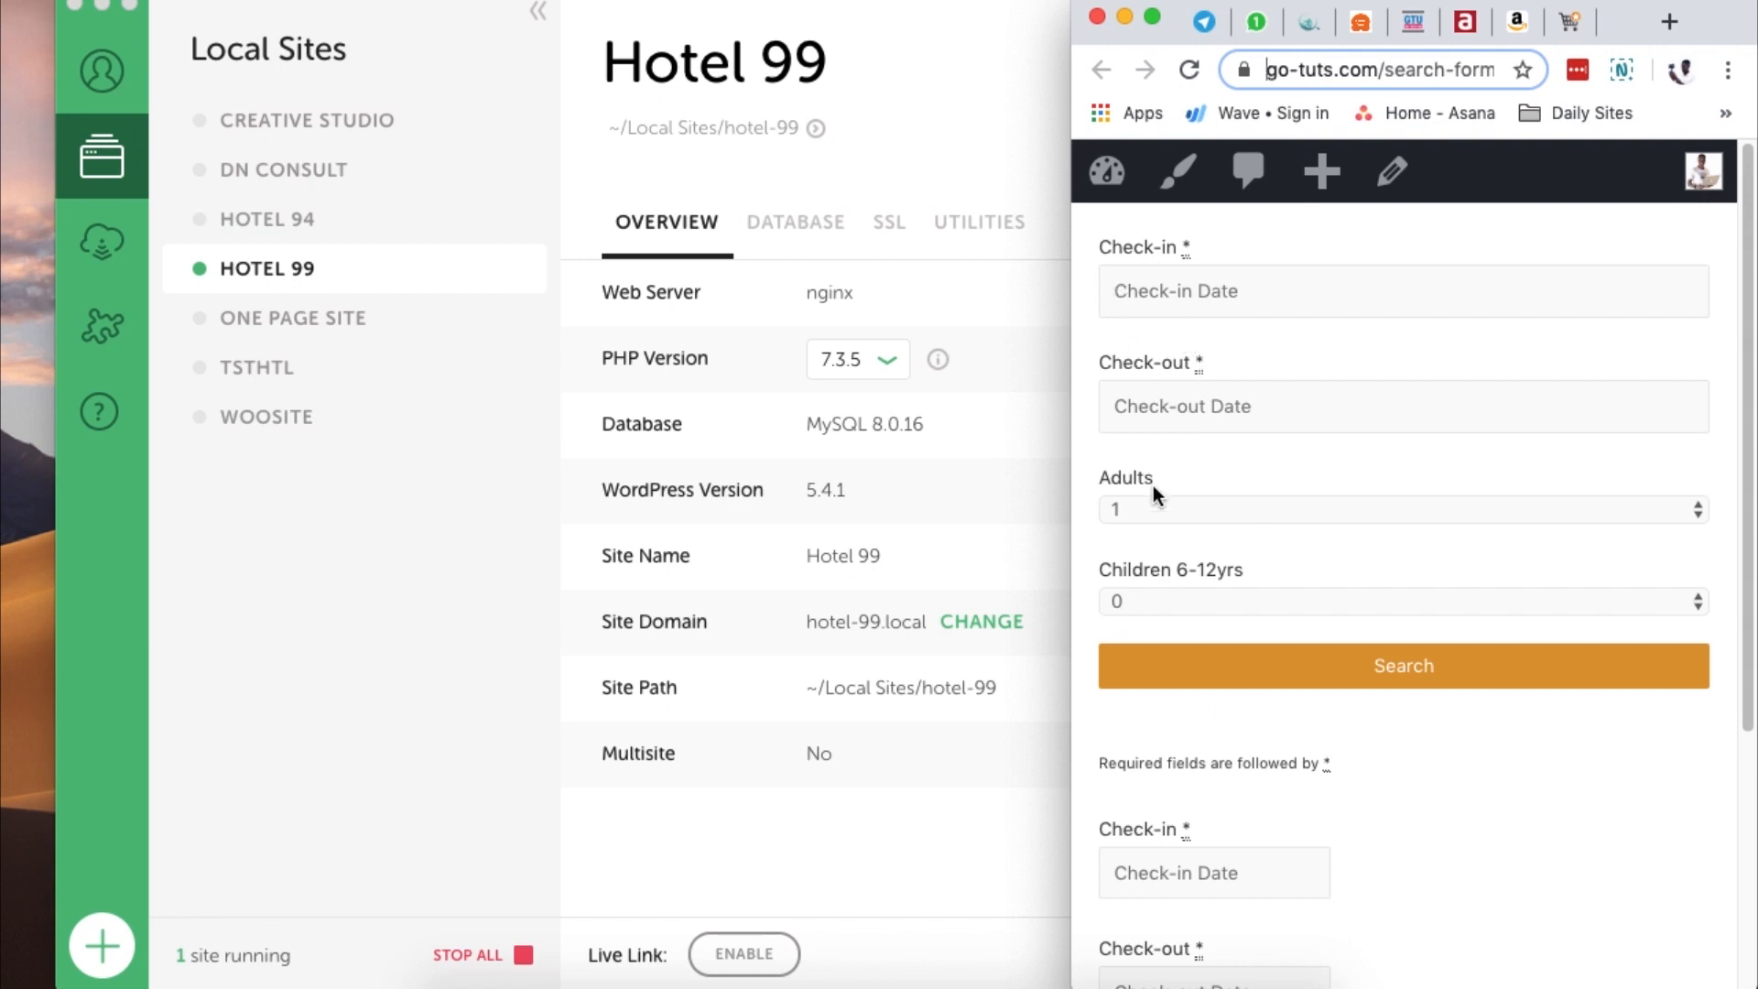
drag(1064, 608, 5, 591)
Step: View the Sample Page's Availability Search Form block in the editor and check its preview in a narrow browser window
click(1115, 32)
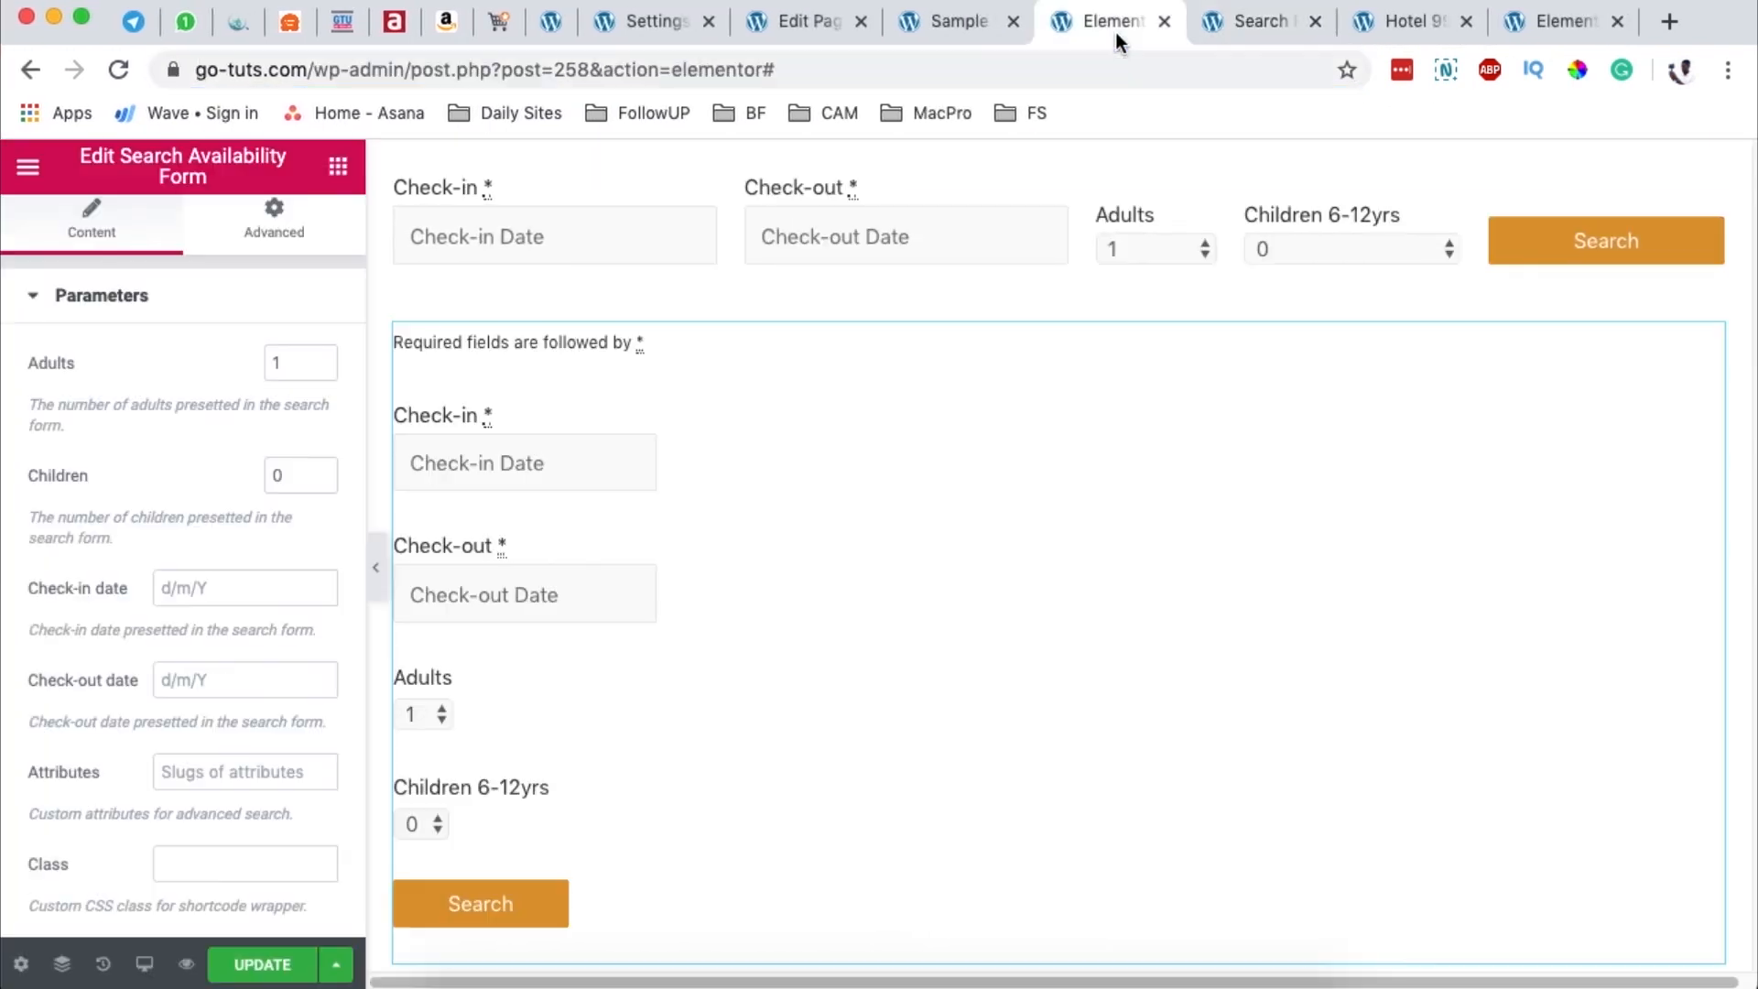
click(825, 29)
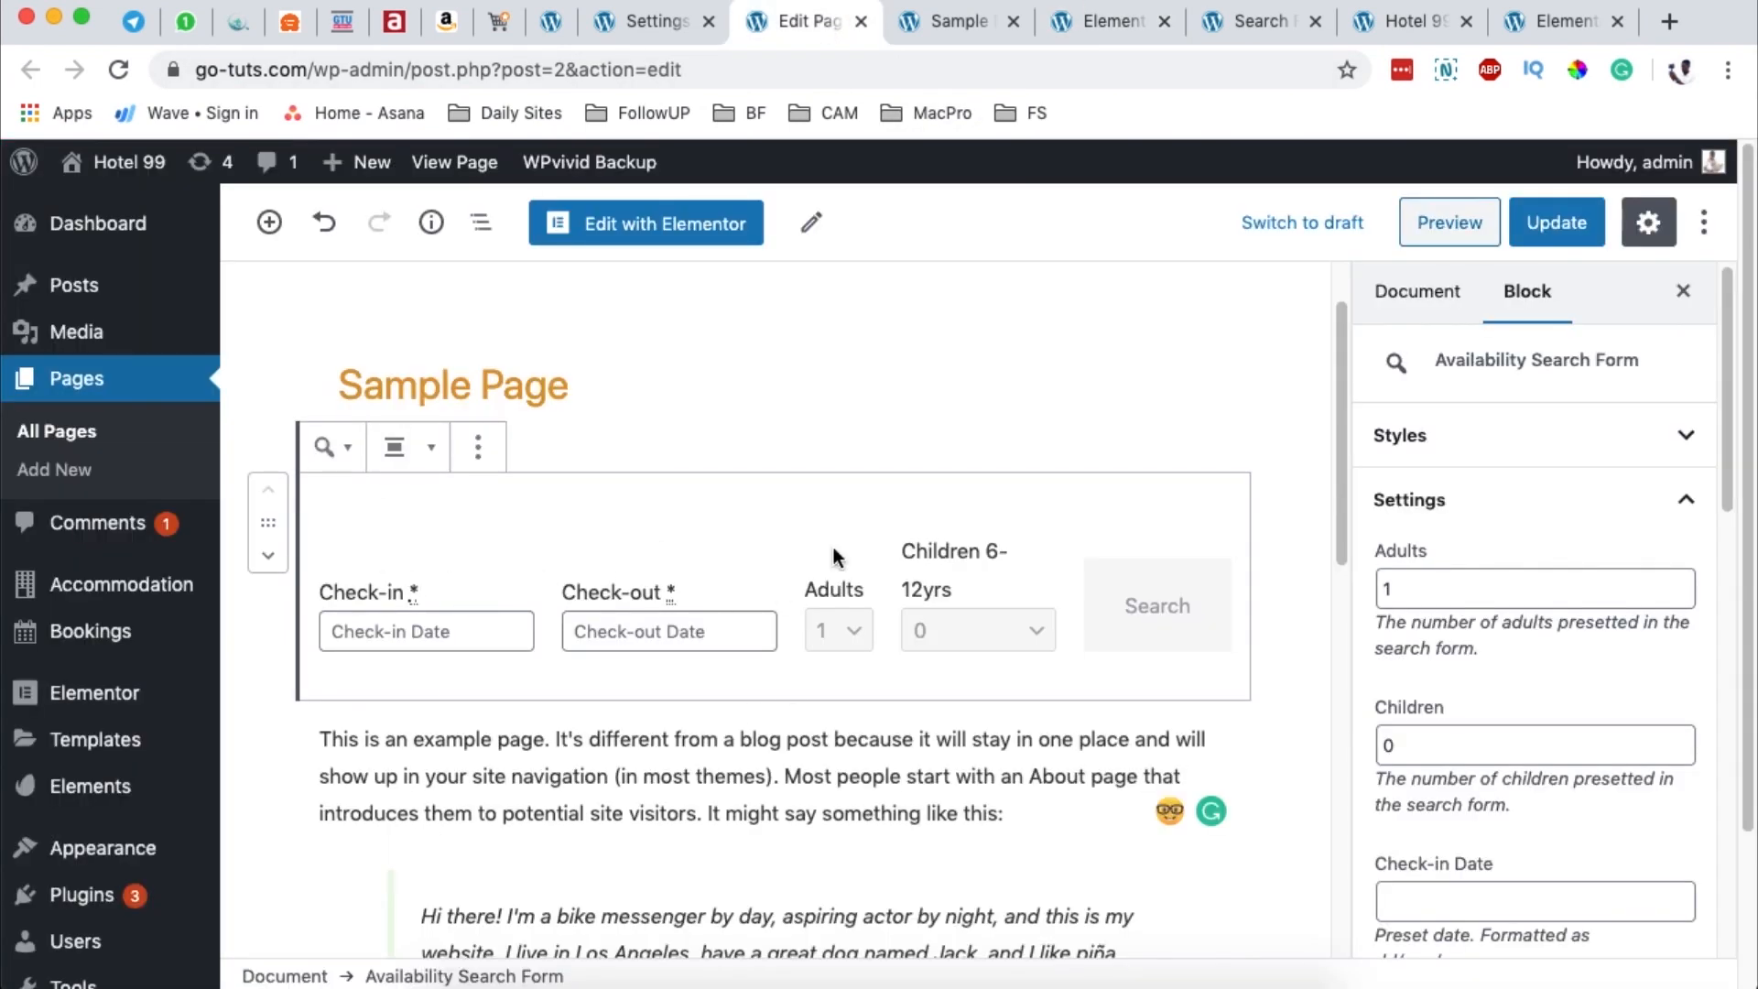
click(952, 27)
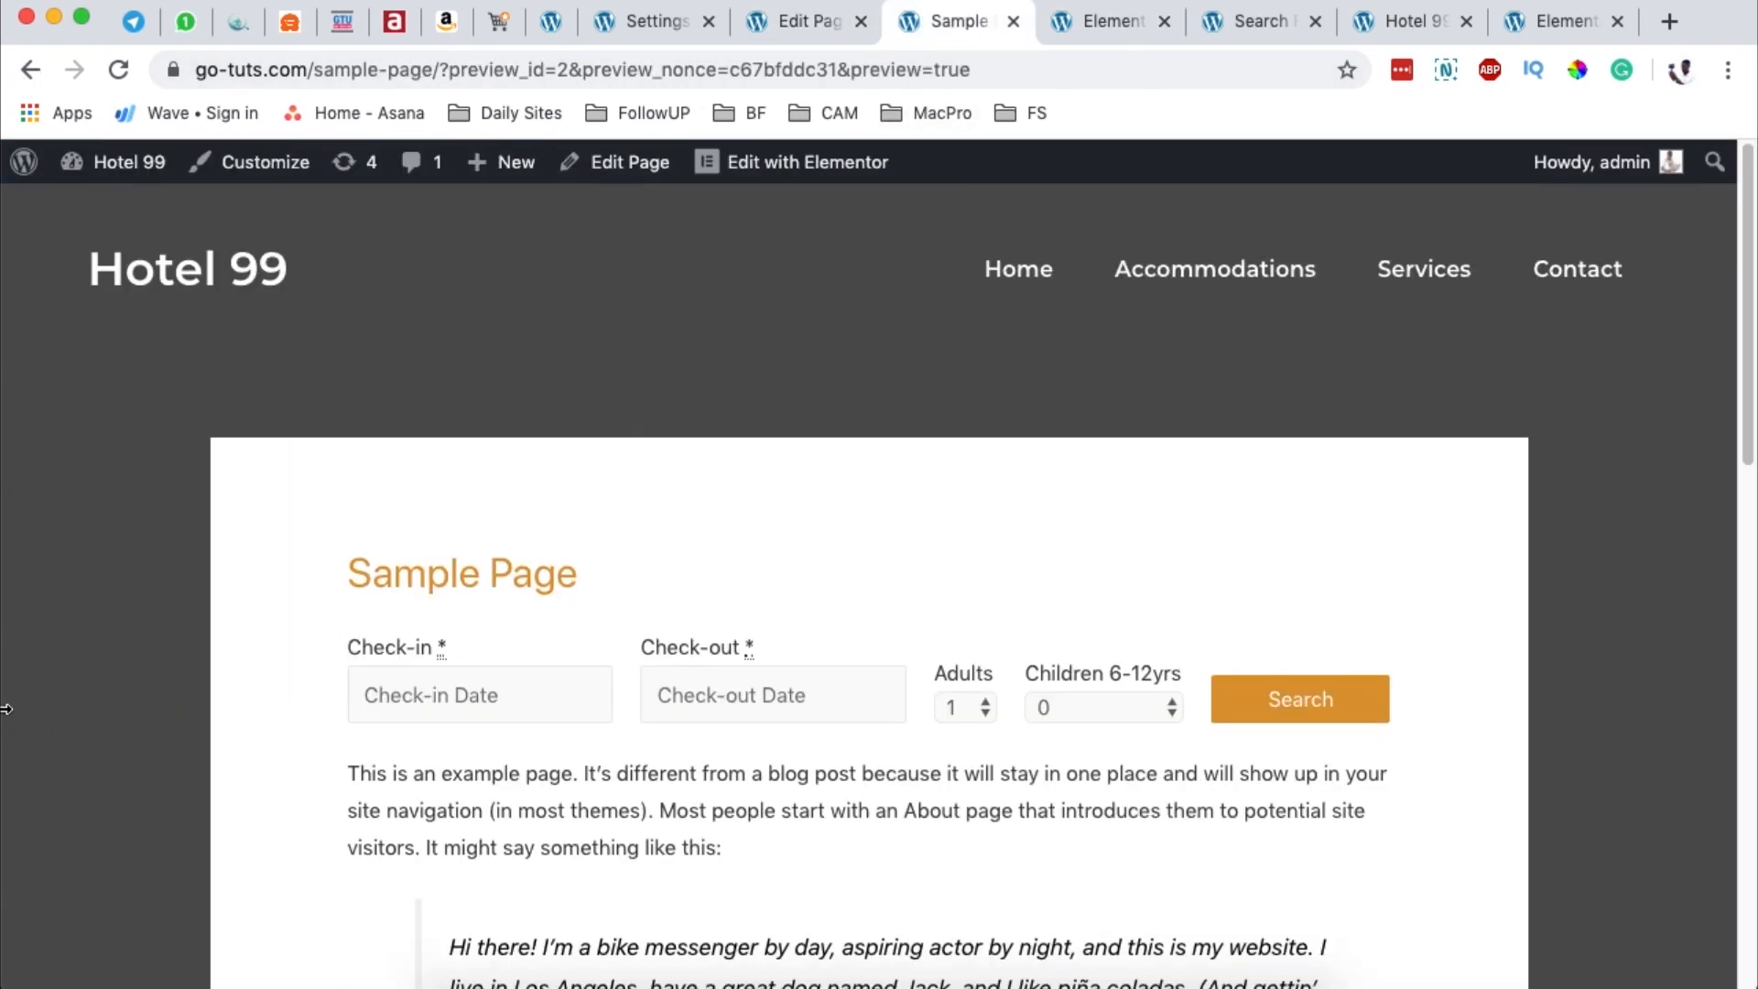
drag(6, 690, 1171, 751)
scroll(1277, 771, down, 3)
click(1264, 726)
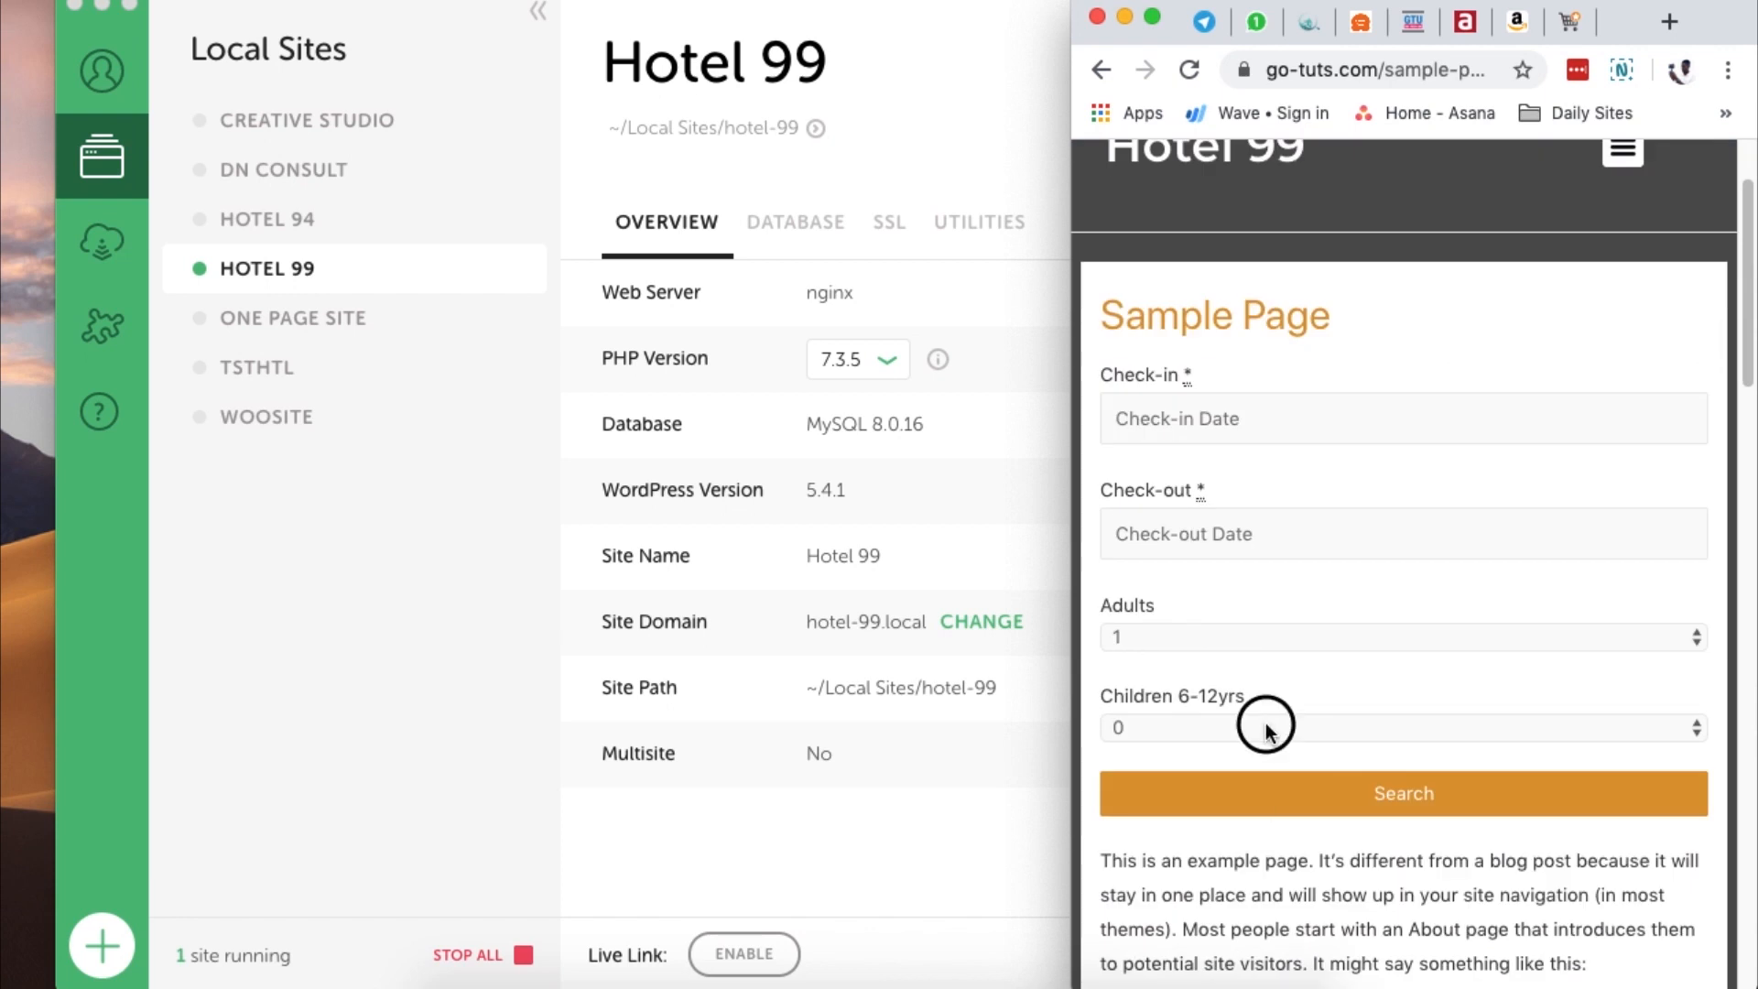
click(1256, 645)
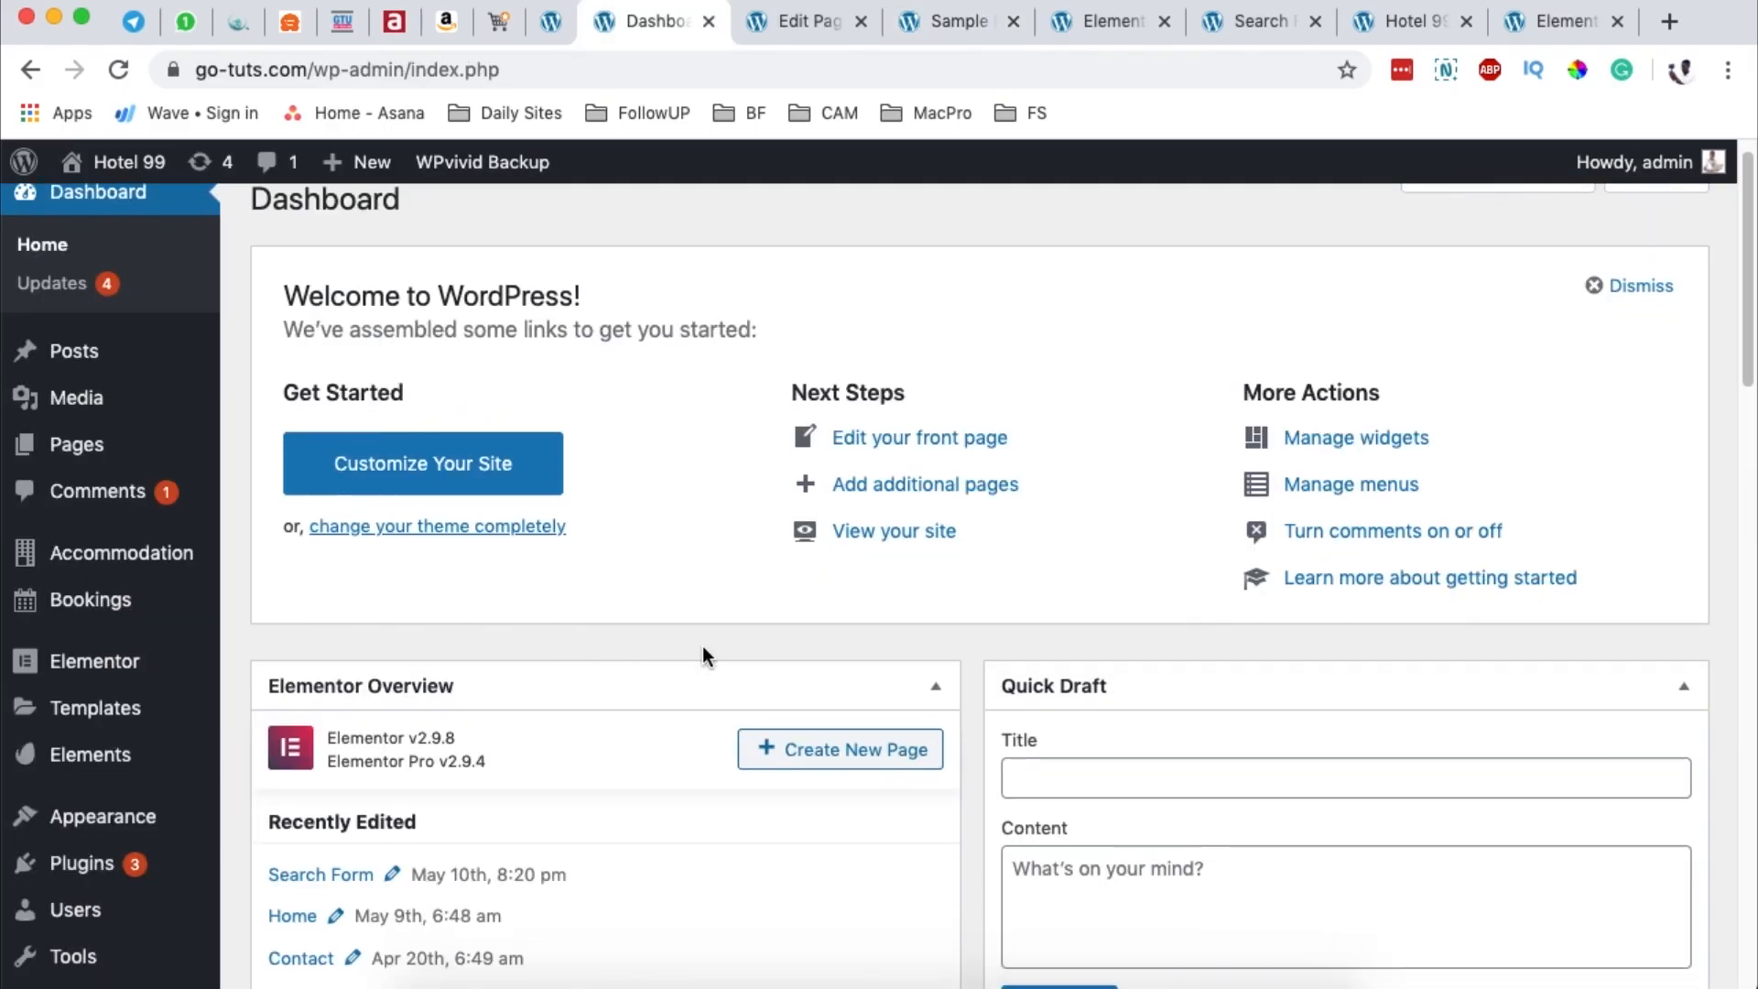
Step: Search for new plugins with "hotel booking styles" and locate the Hotel Booking Styles plugin by MotoPress
scroll(702, 647, down, 3)
click(81, 762)
click(444, 236)
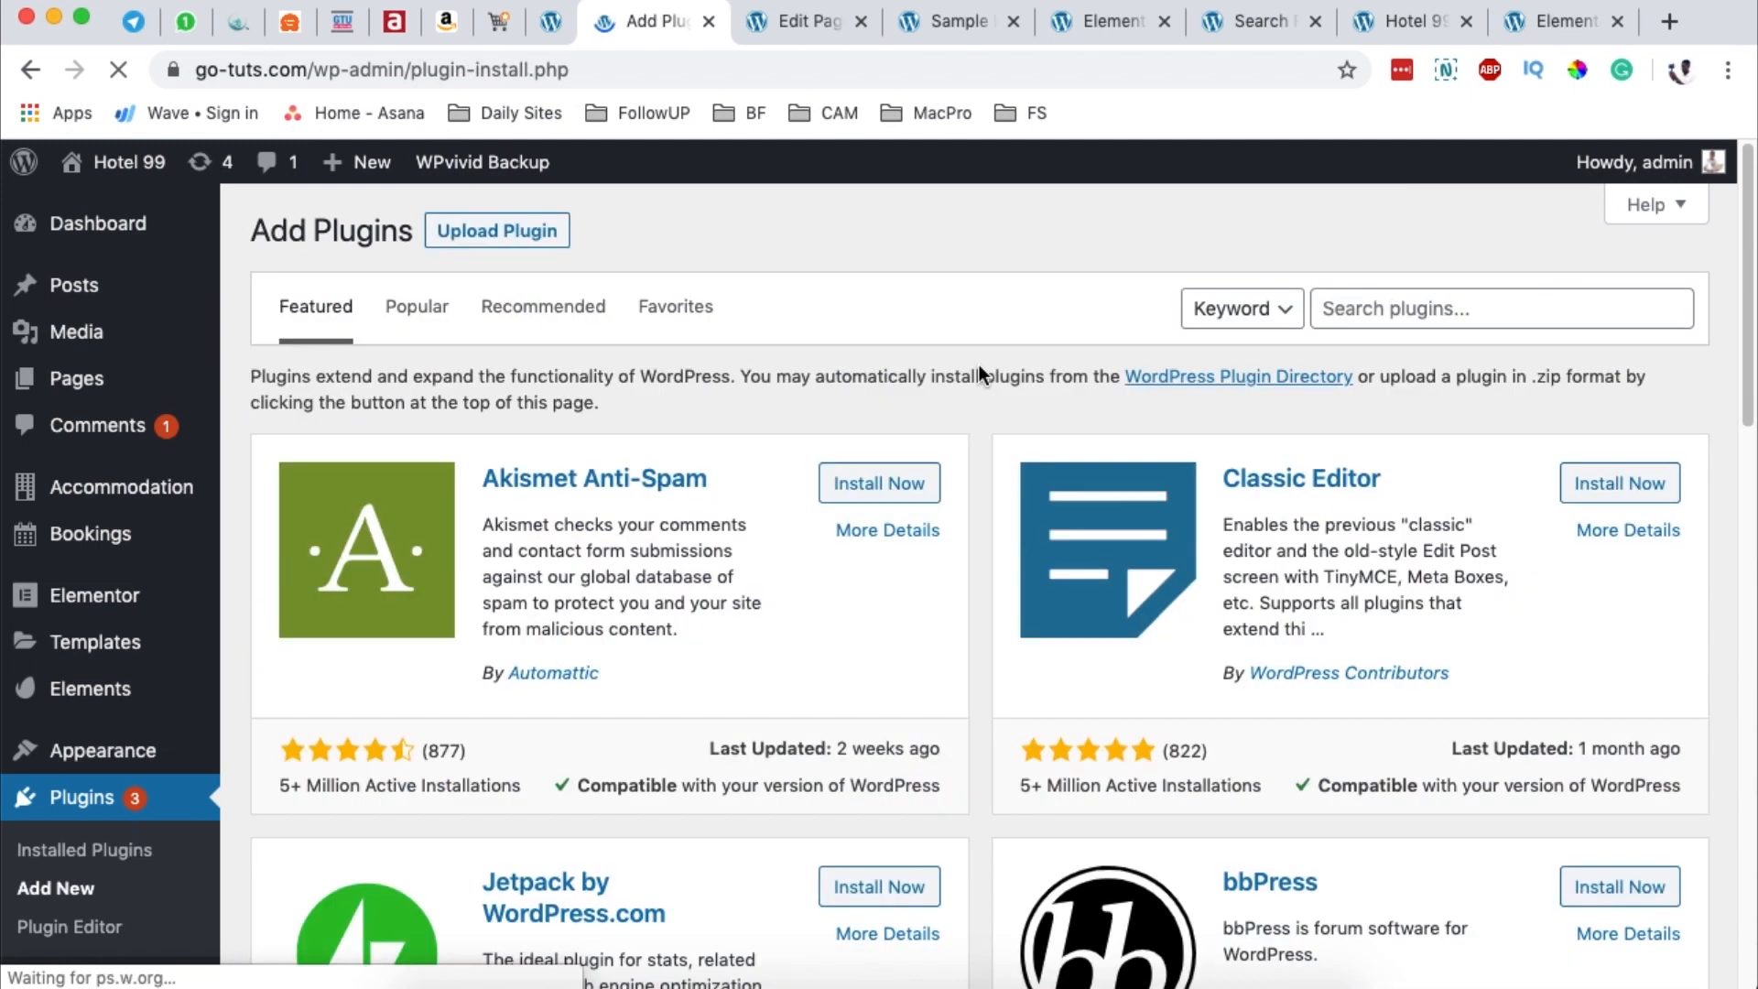
click(1422, 308)
text(hotel booki)
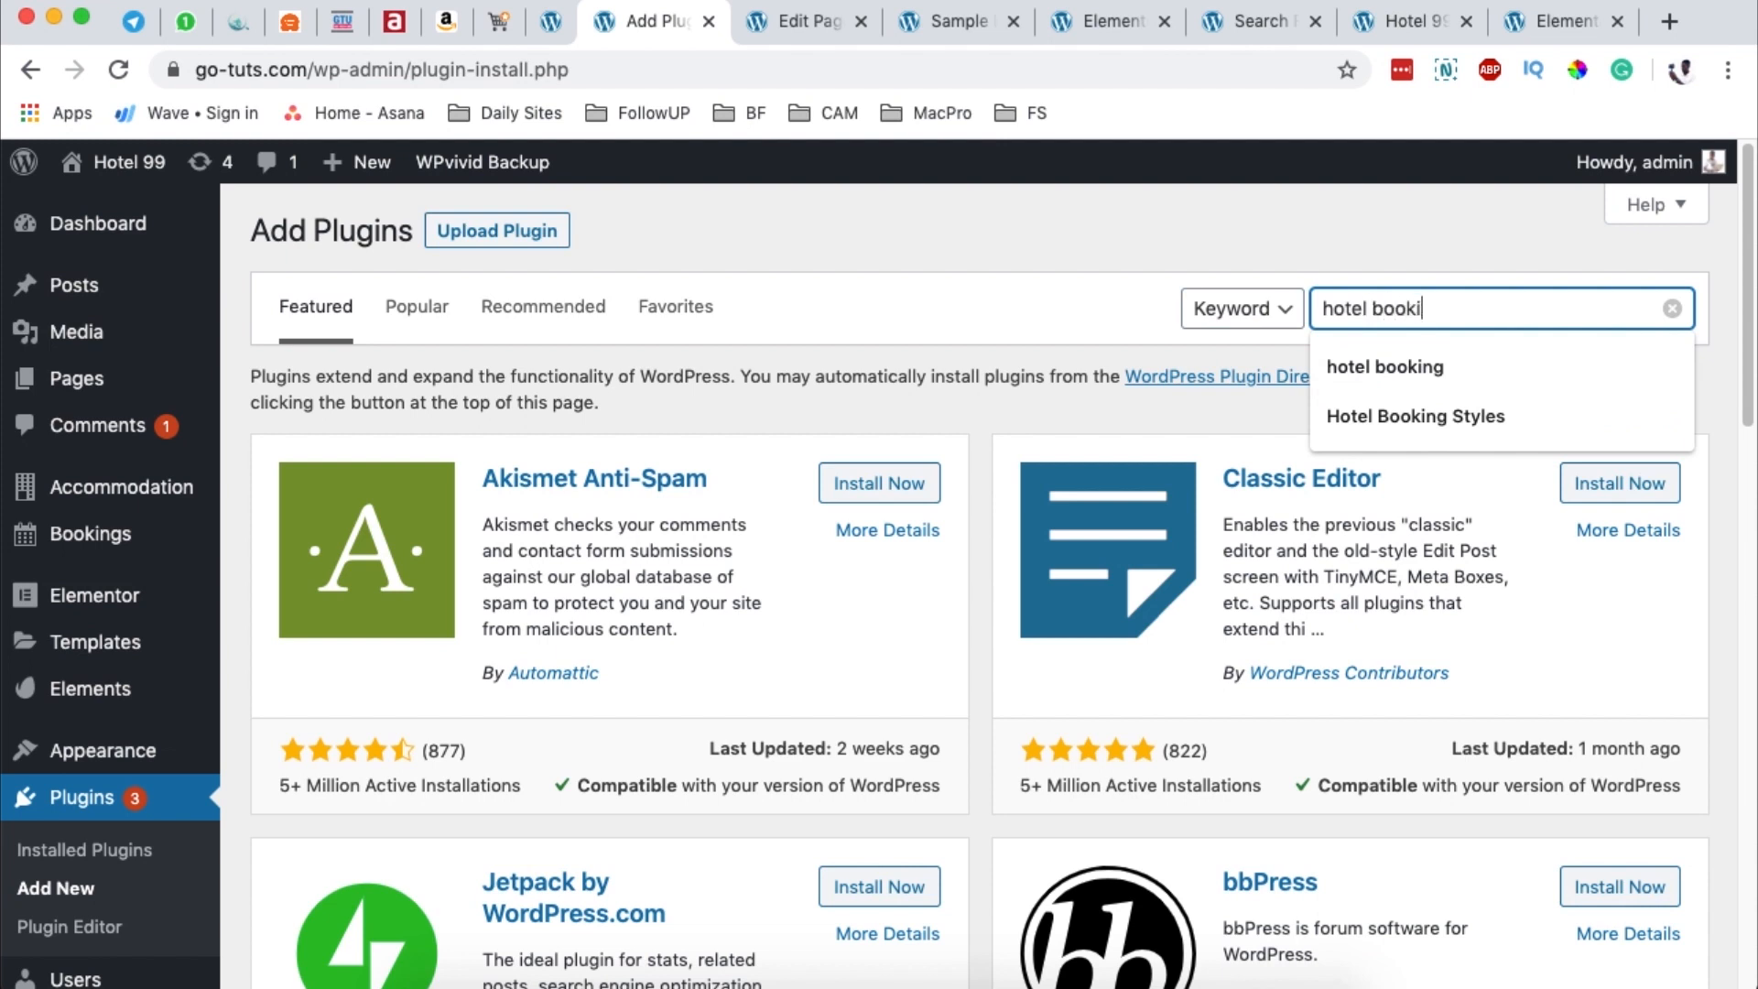
text(ng styles)
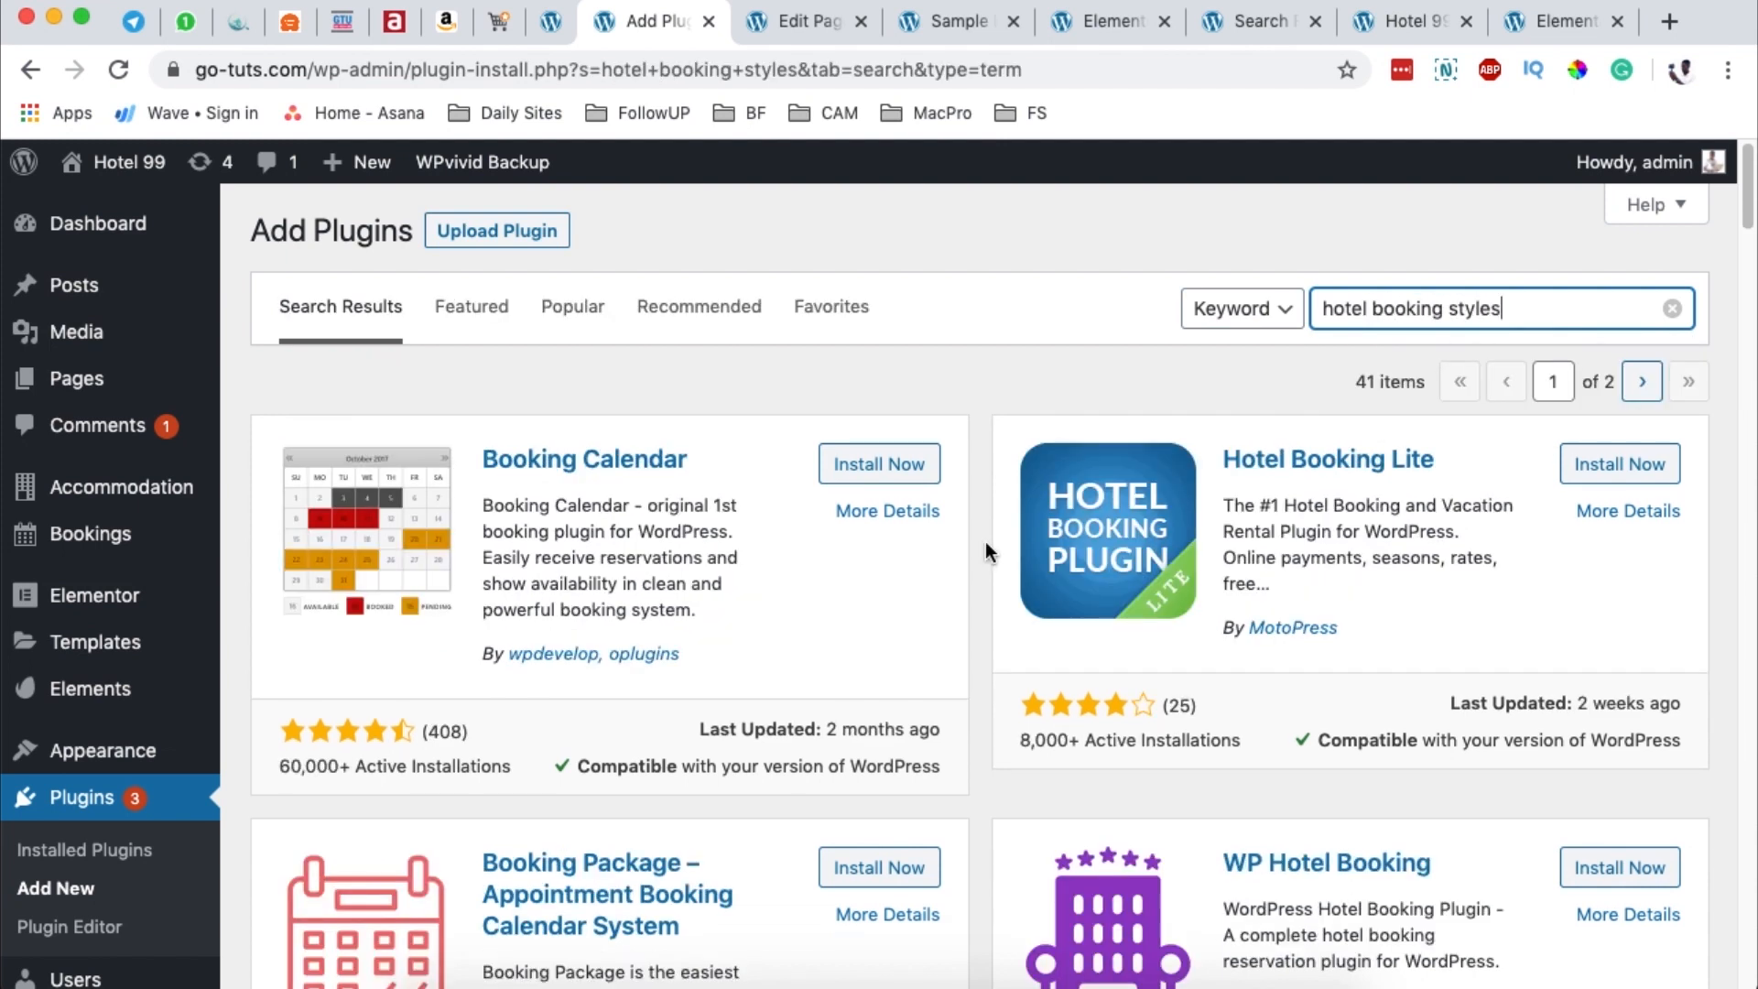
scroll(986, 541, down, 5)
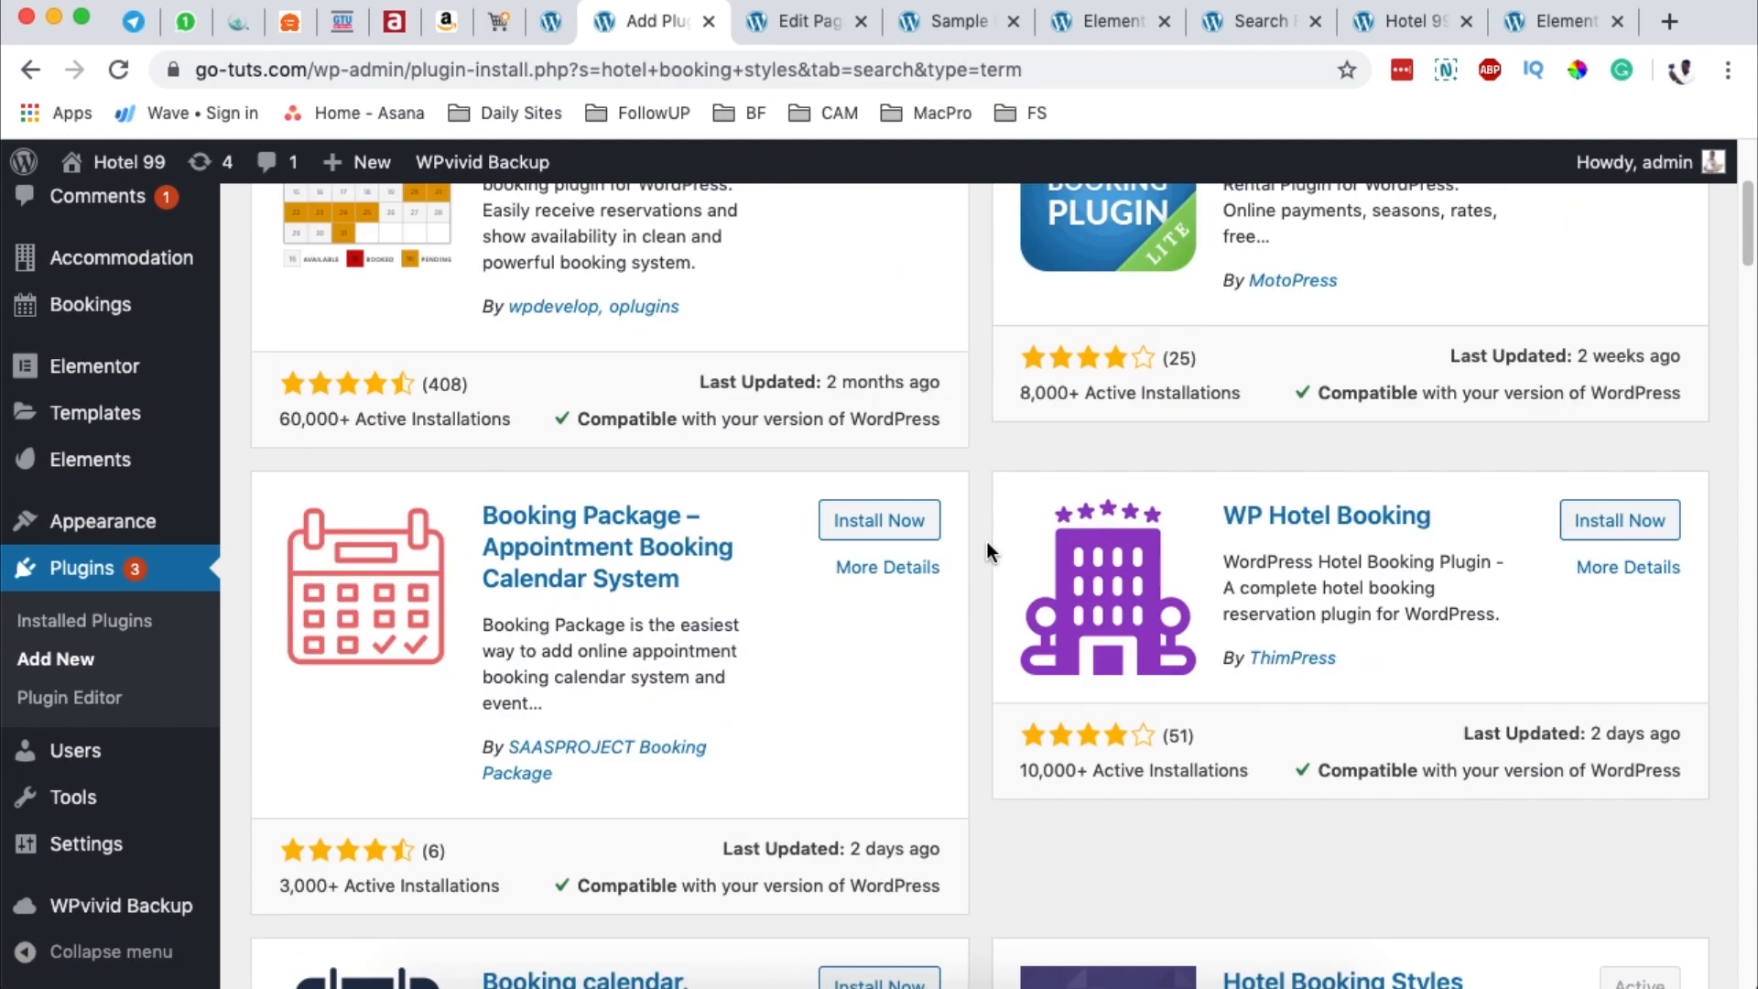
scroll(986, 541, down, 5)
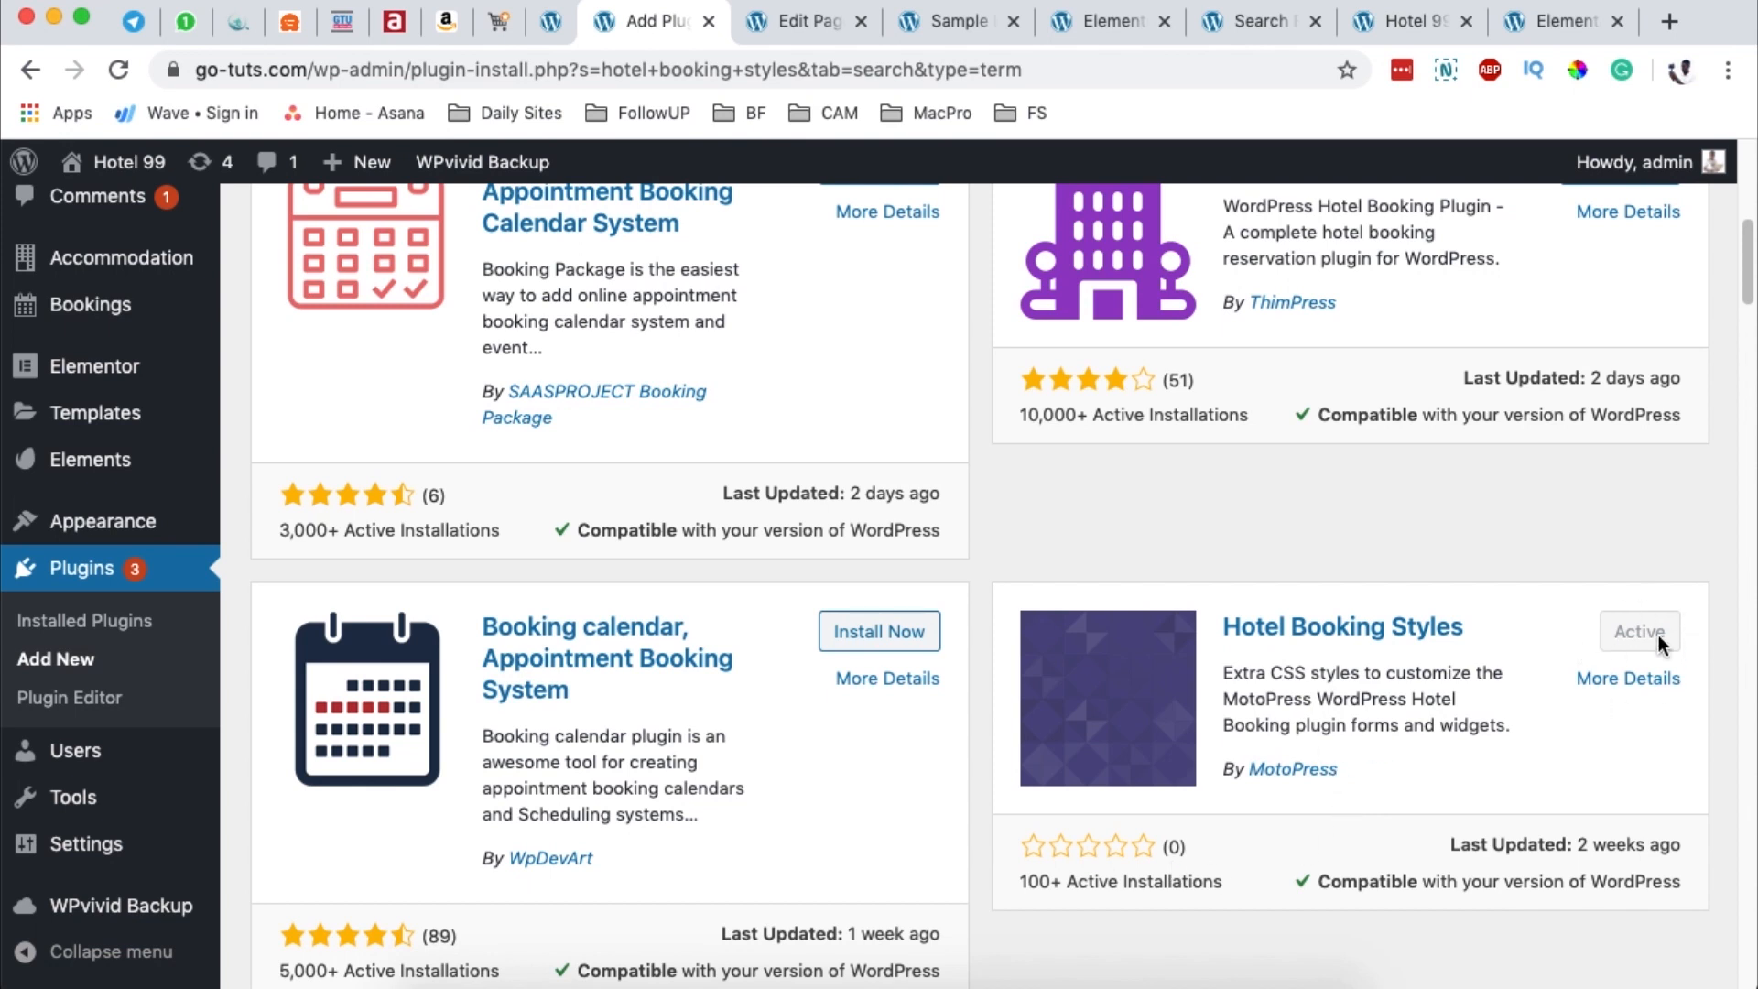
scroll(1643, 663, up, 1)
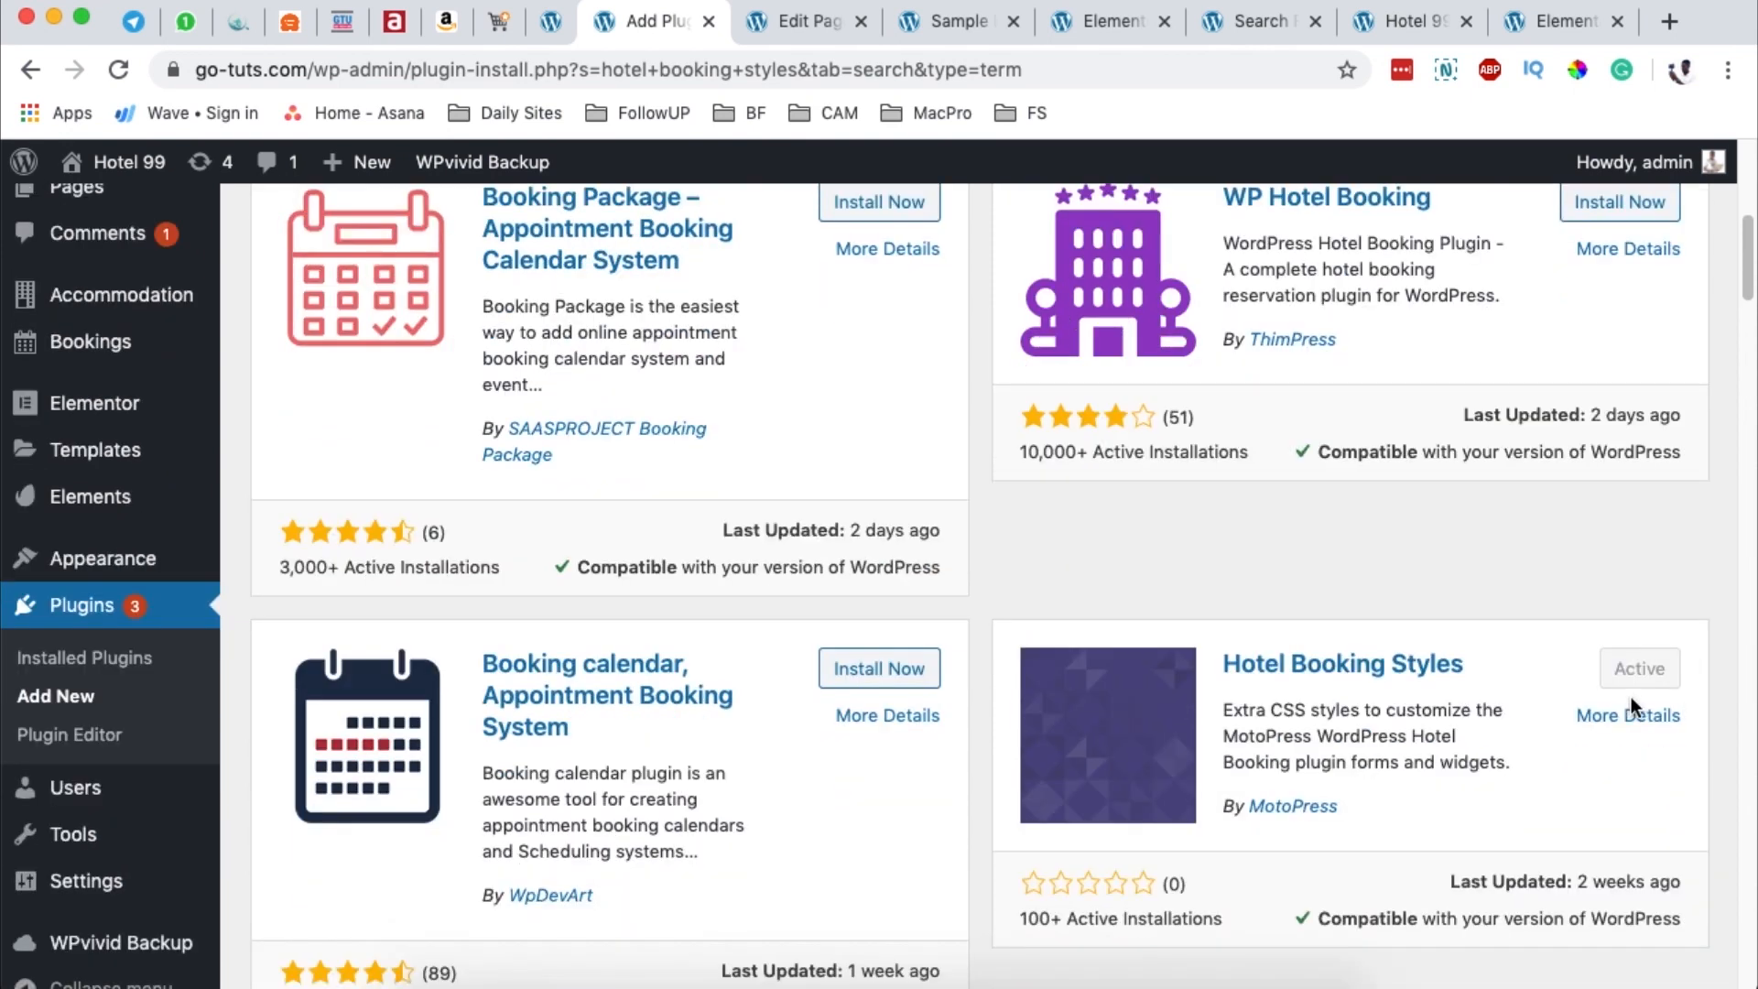
Step: Open the list of installed plugins and find Hotel Booking Styles
click(82, 660)
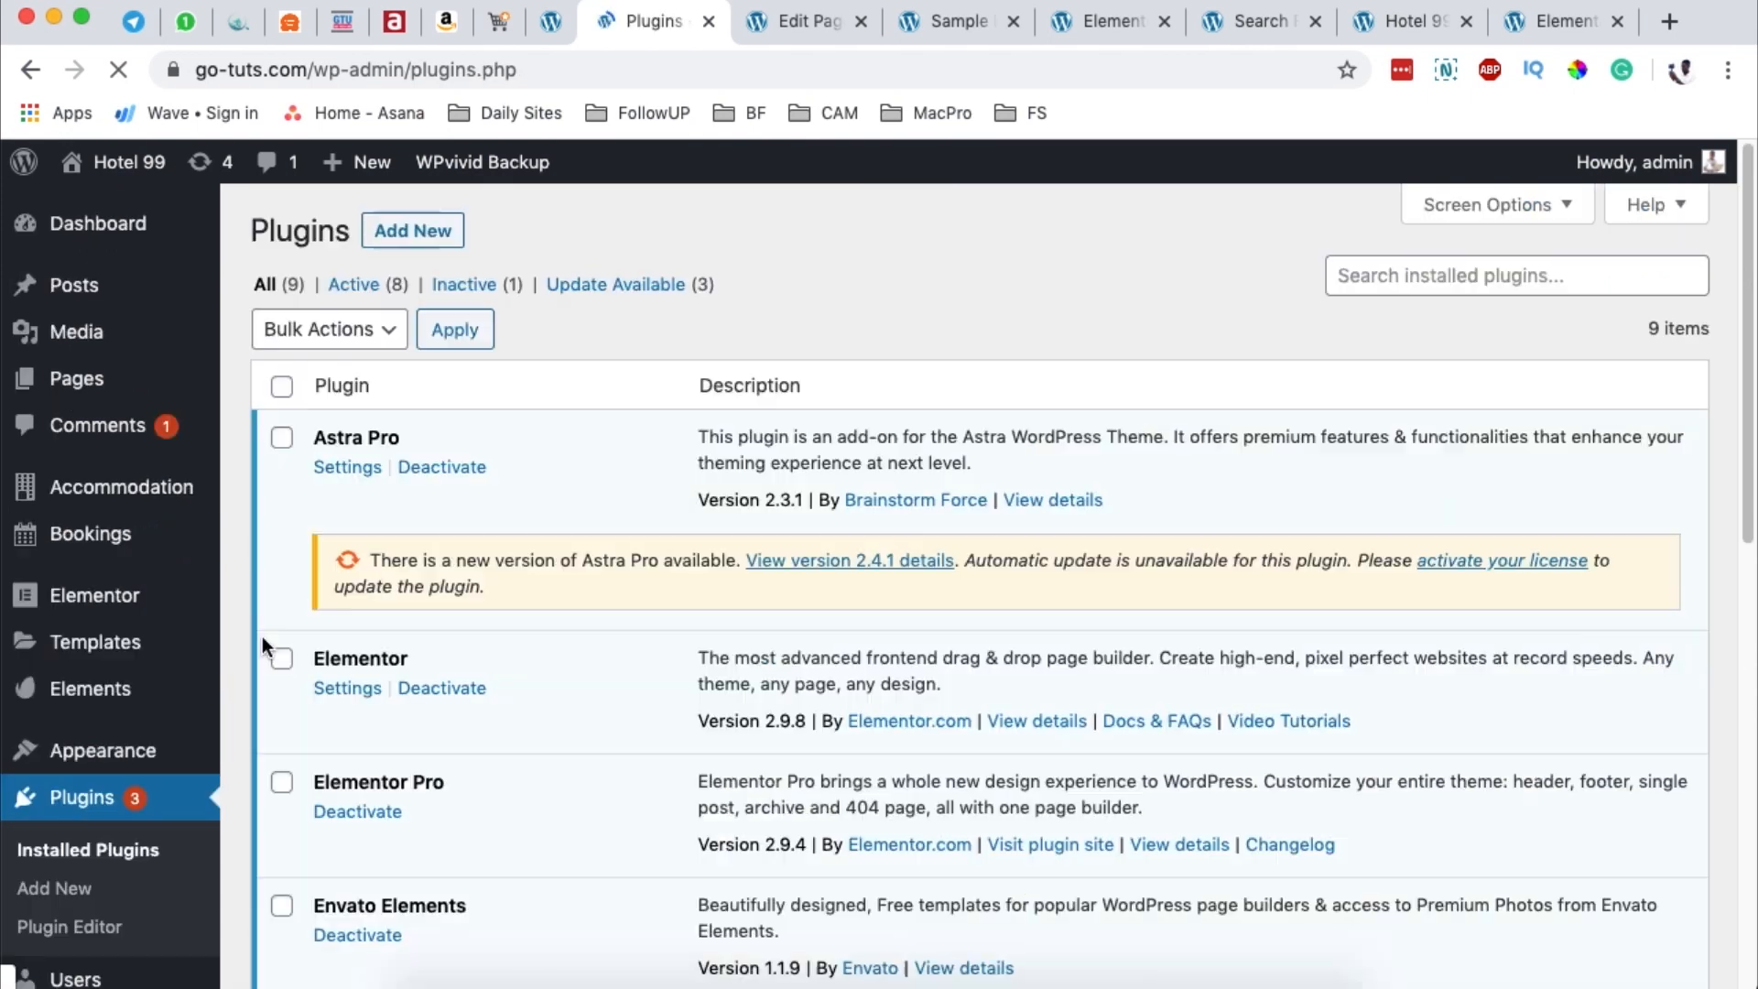
scroll(694, 737, down, 5)
scroll(696, 734, down, 2)
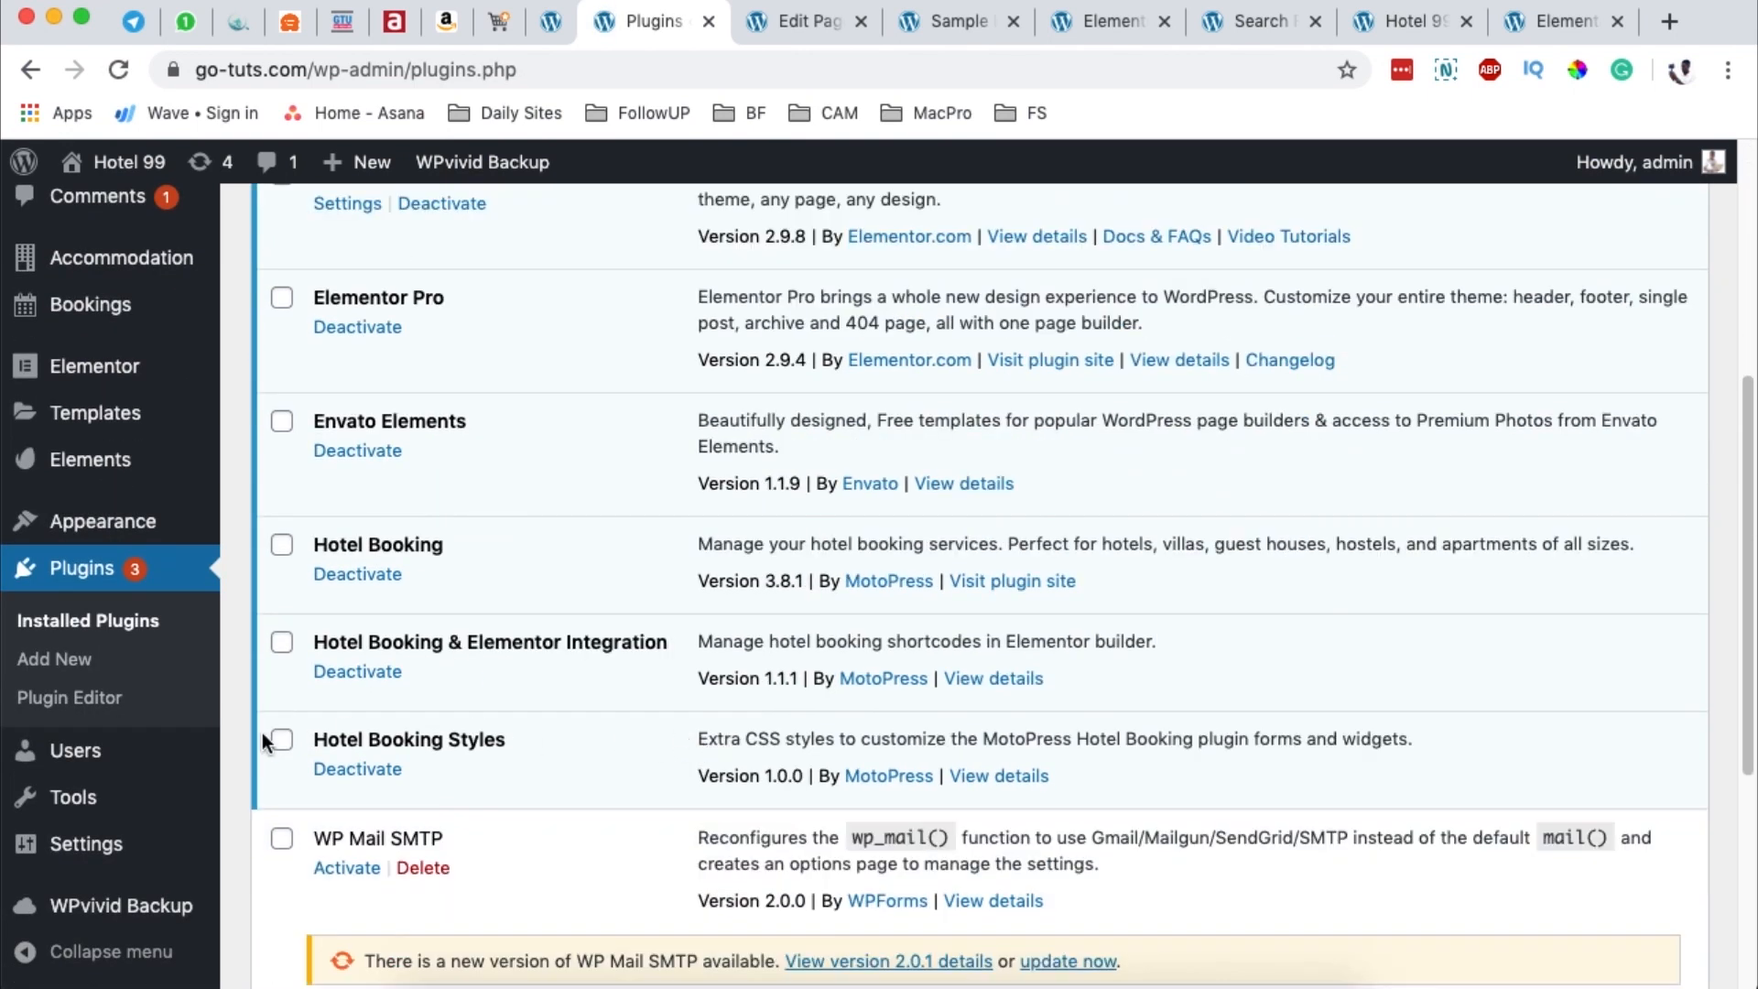
drag(328, 740, 509, 751)
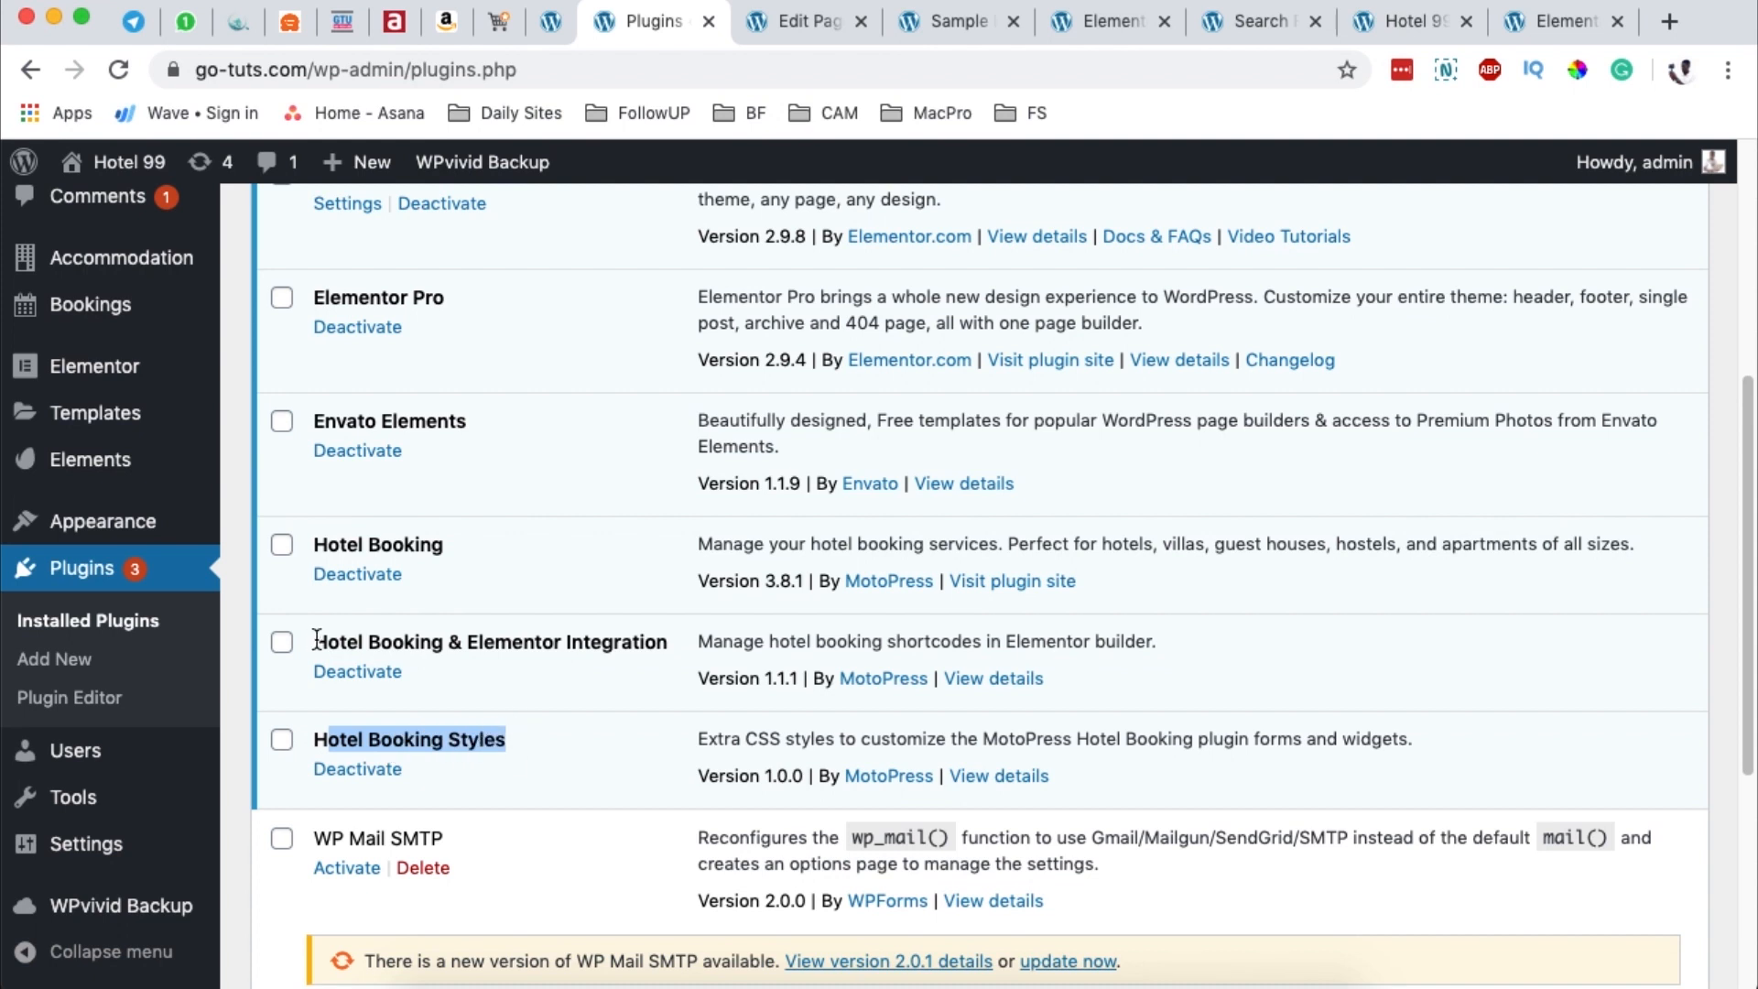
Step: Glance at the Search Form page in Elementor, and find Hotel Booking & Elementor Integration among the installed plugins
click(1112, 24)
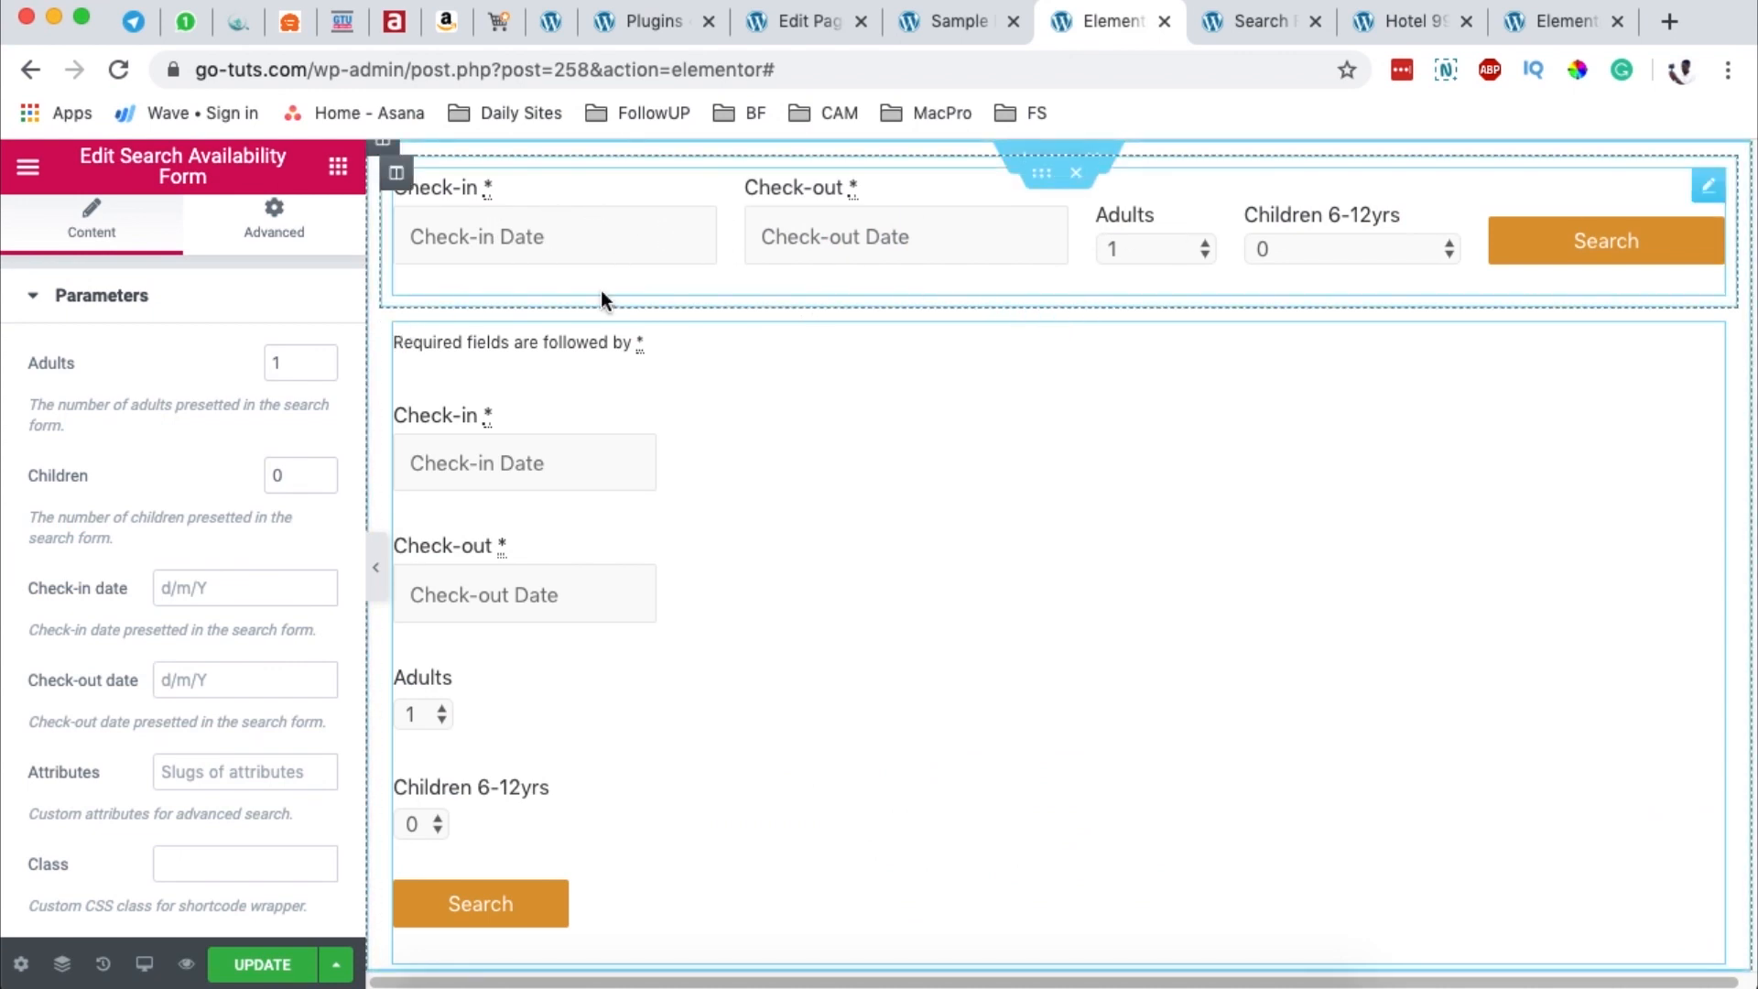
click(655, 24)
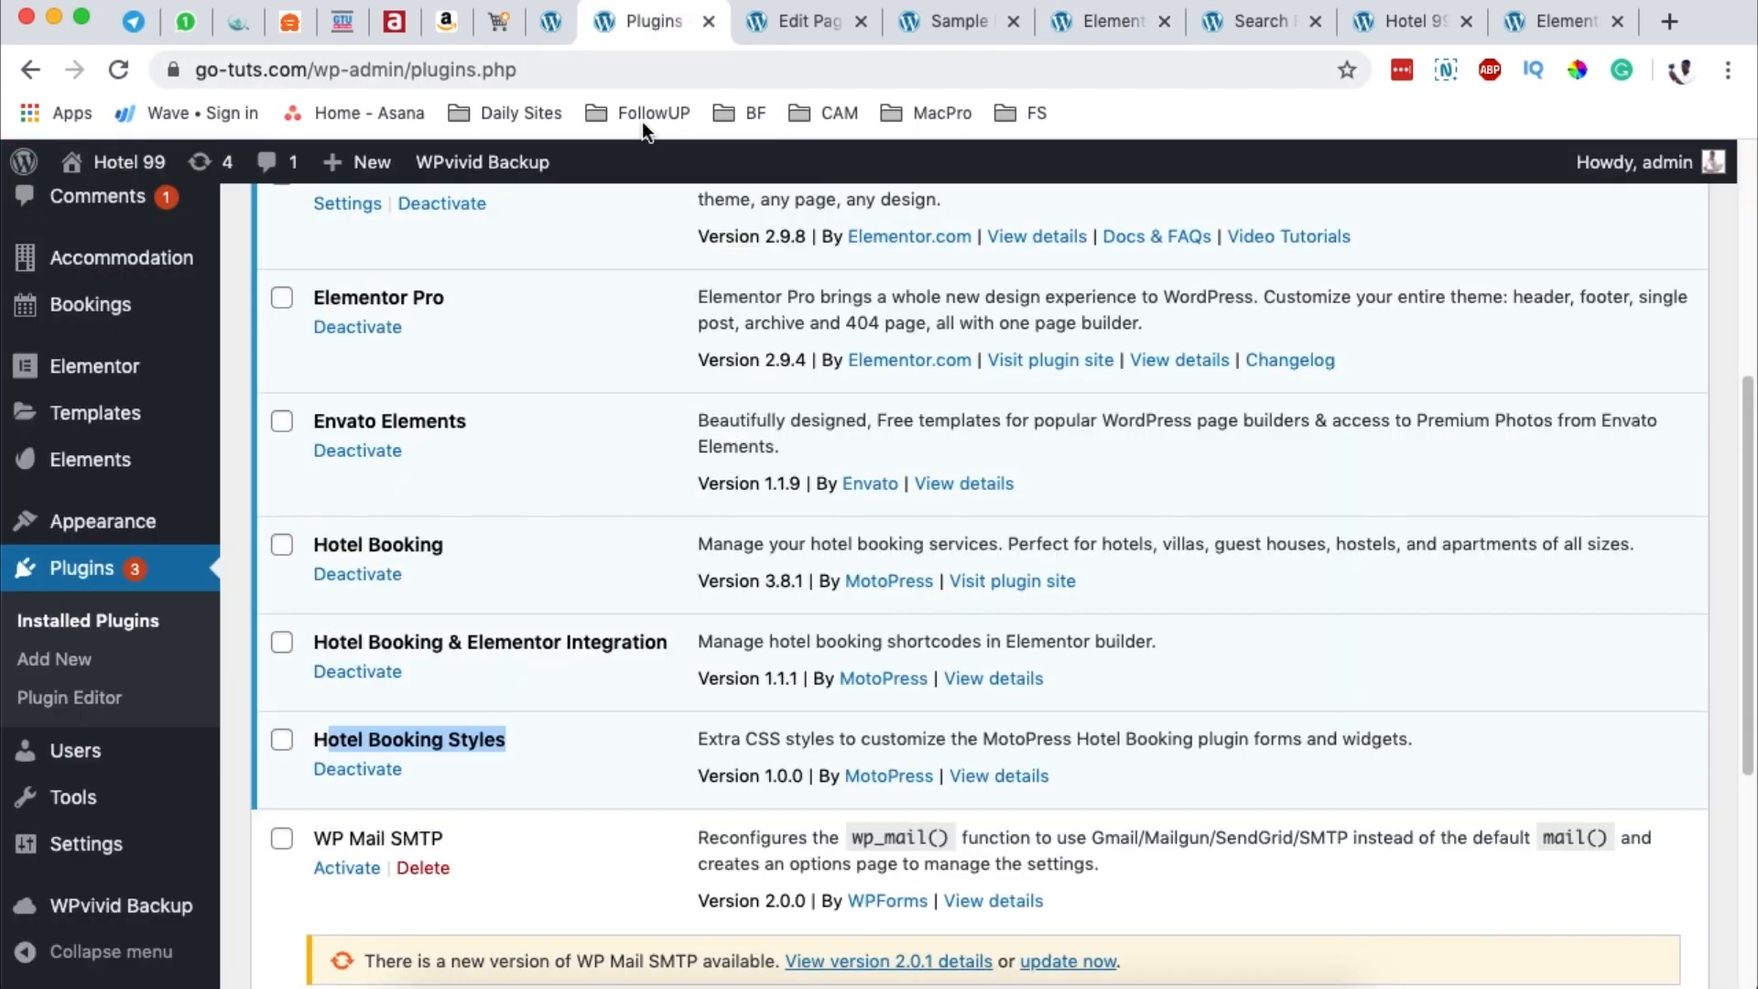
drag(313, 642, 459, 641)
click(611, 641)
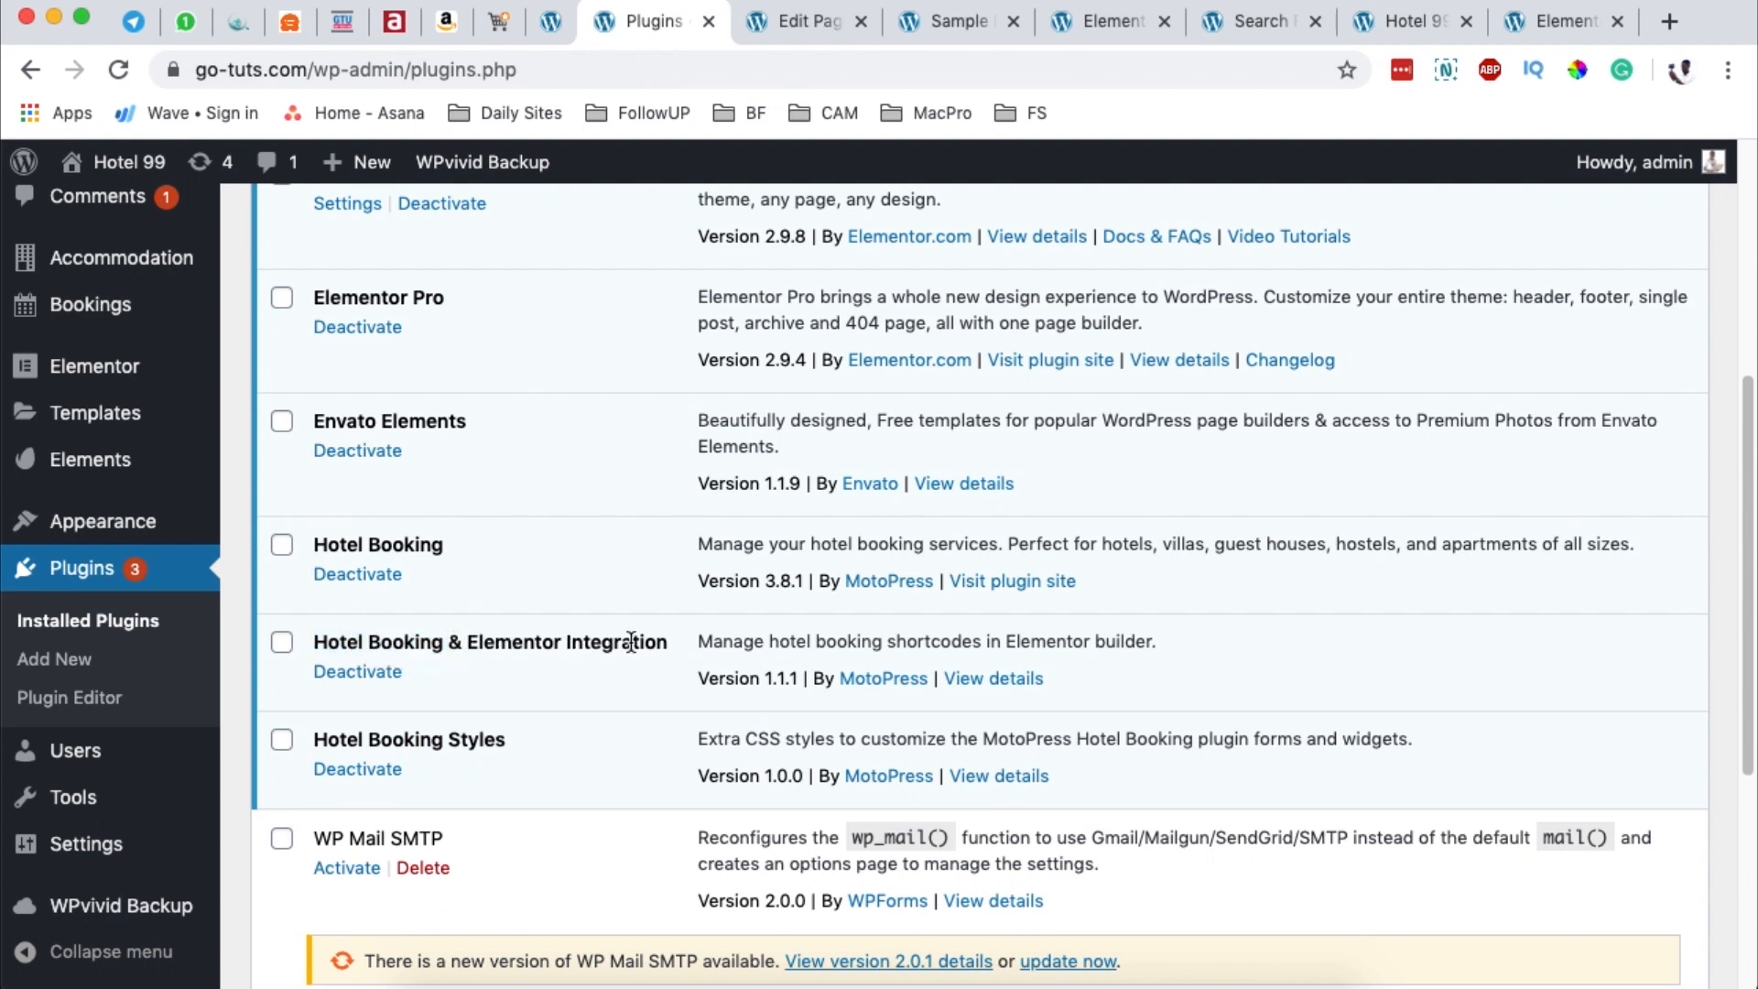
drag(668, 641, 318, 638)
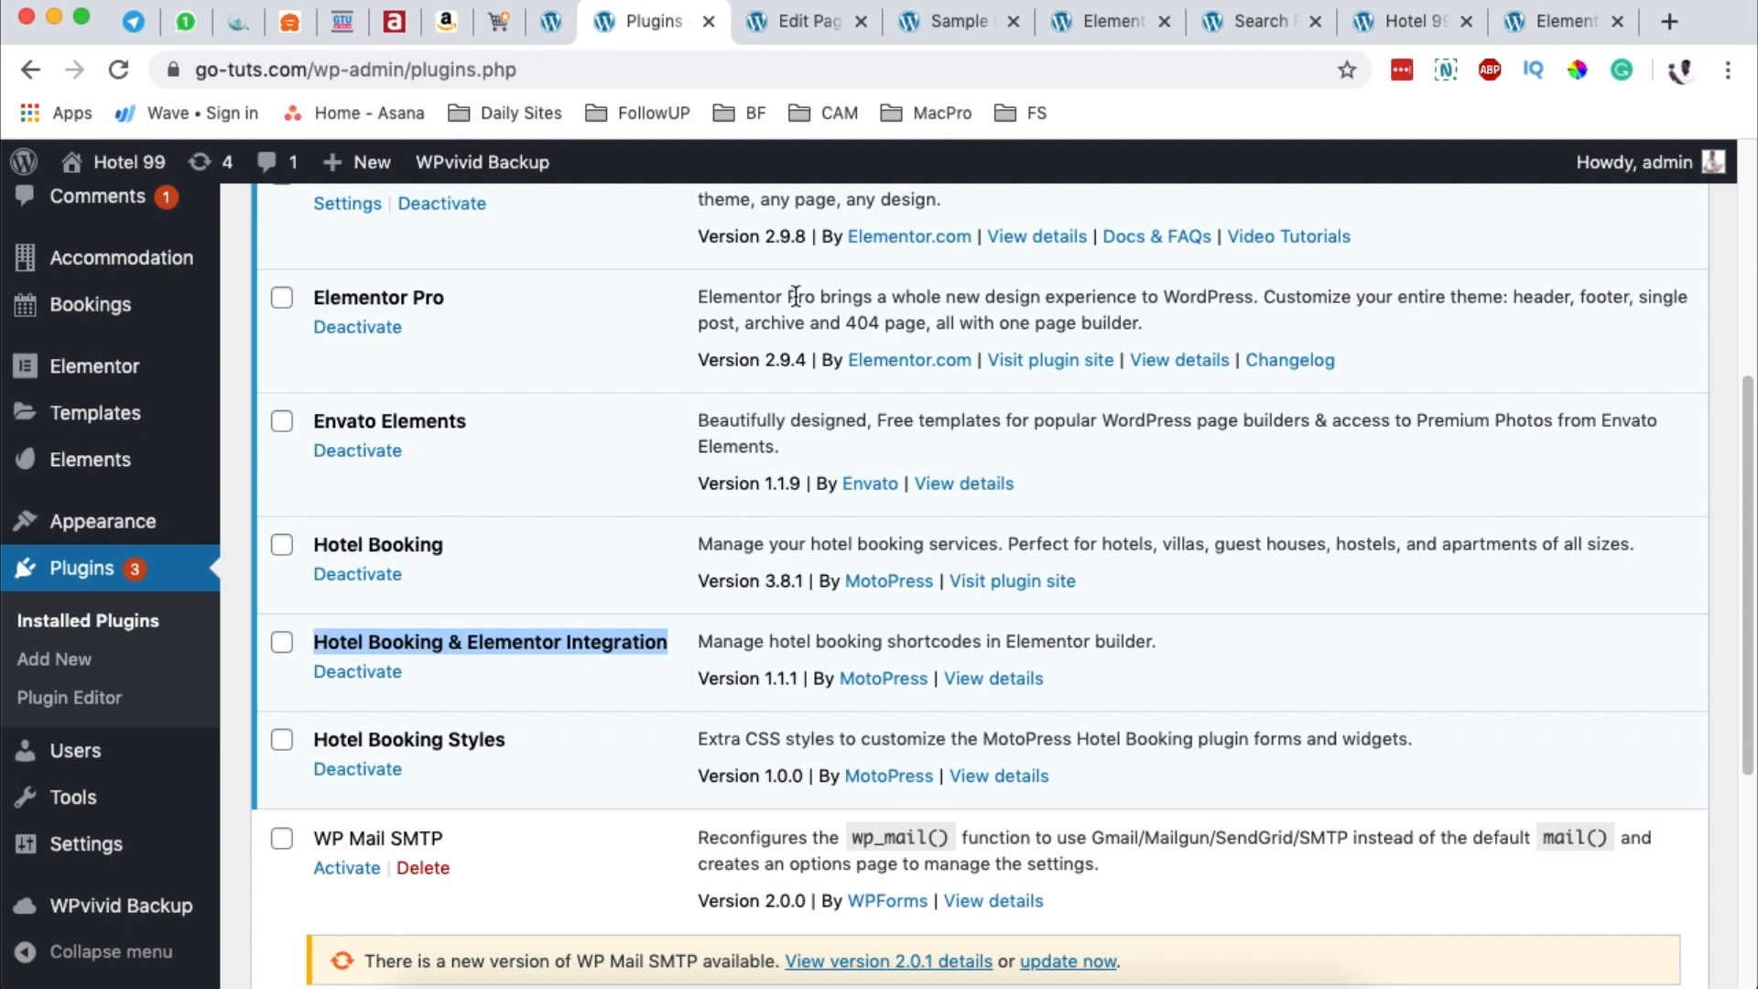
Step: Search the Elementor widgets for "avail" on the Search Form page and find the Search Availability Form widget
click(936, 26)
click(1119, 29)
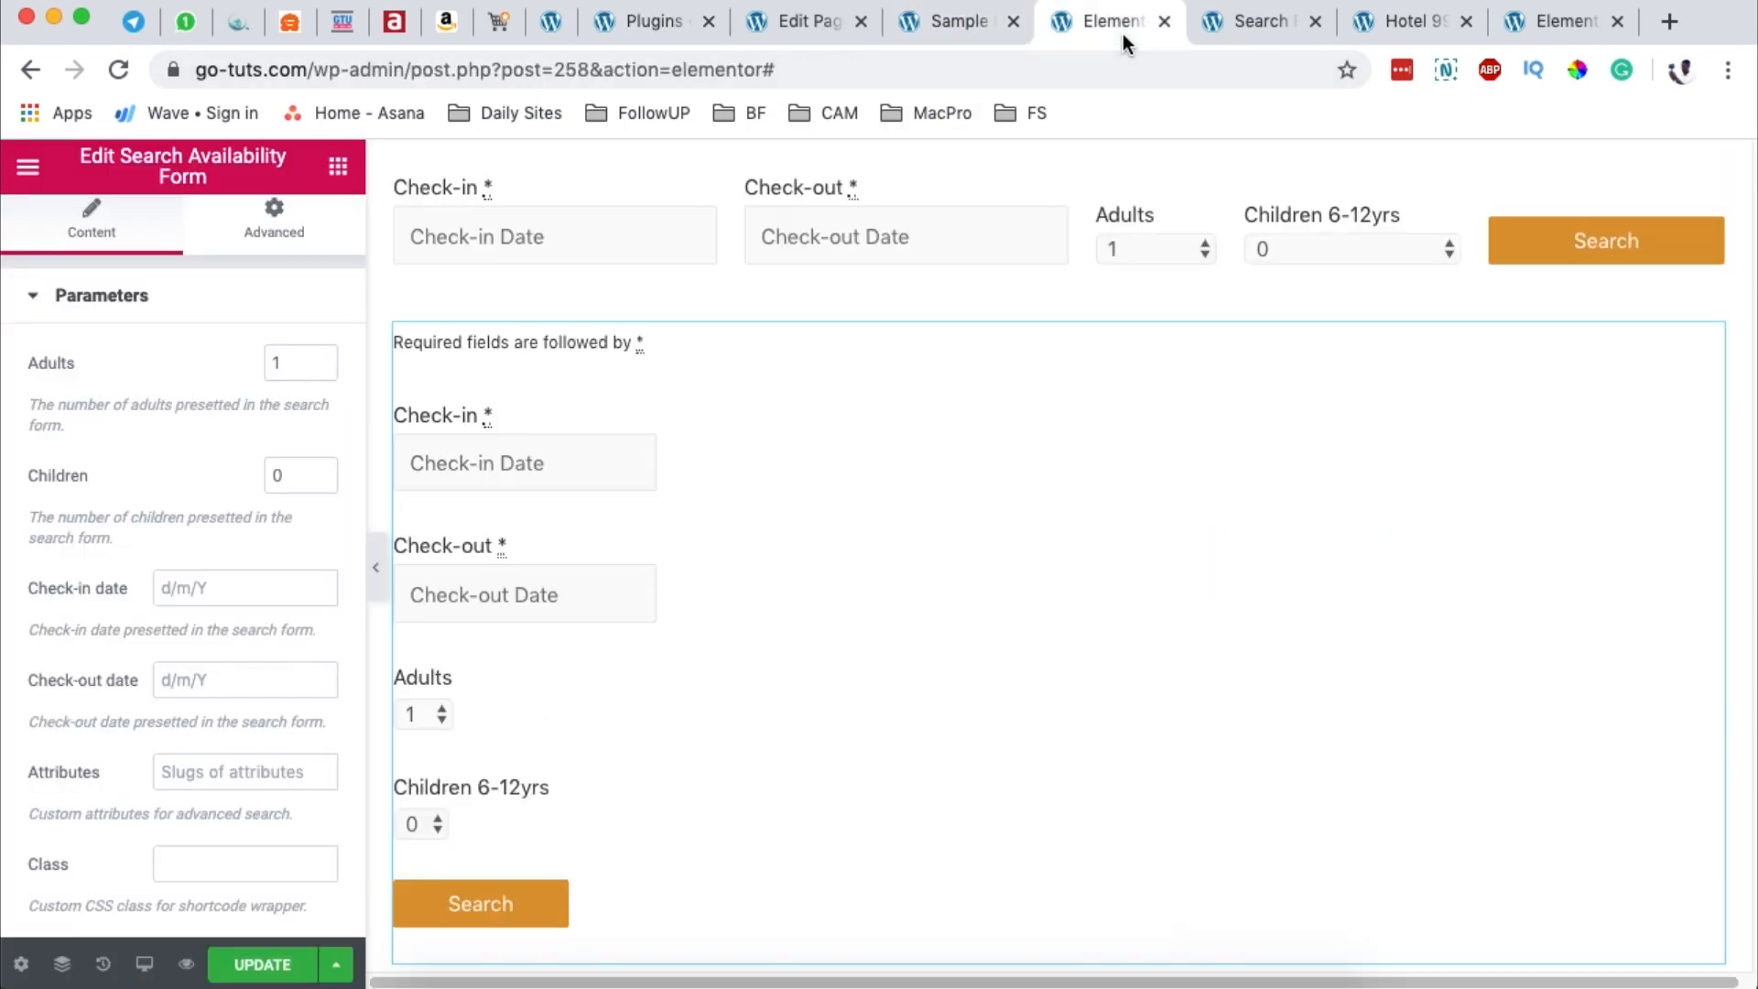
click(338, 166)
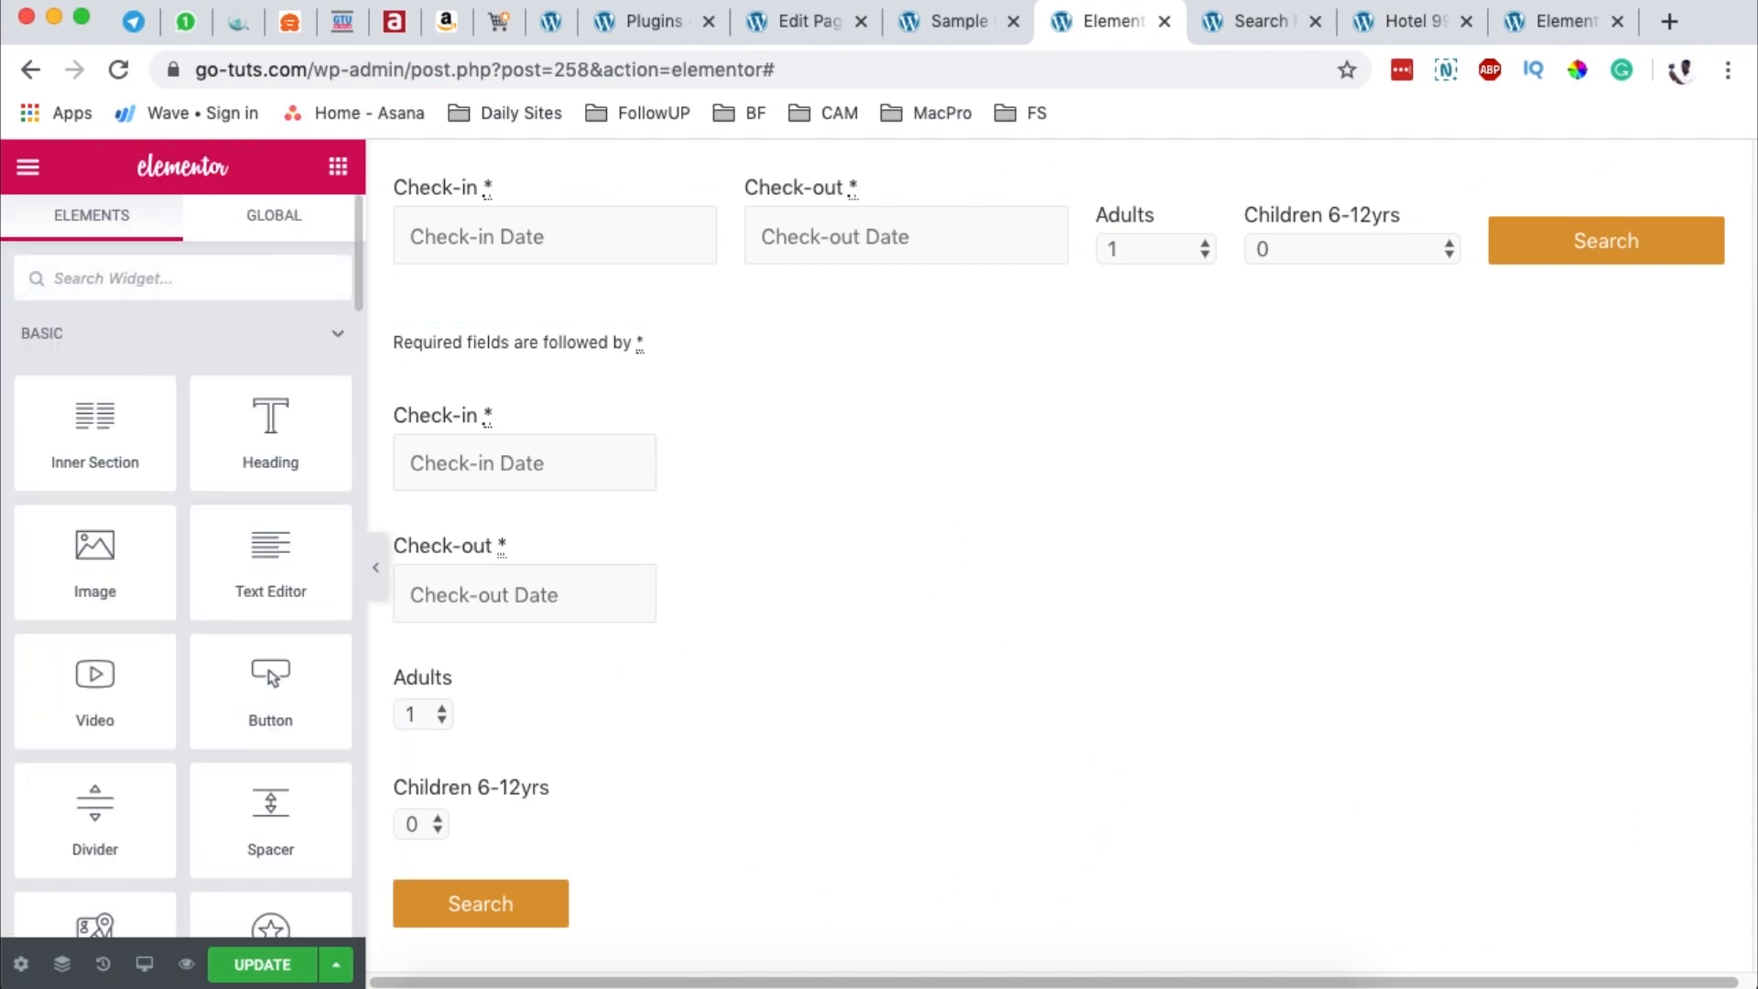
text(avail)
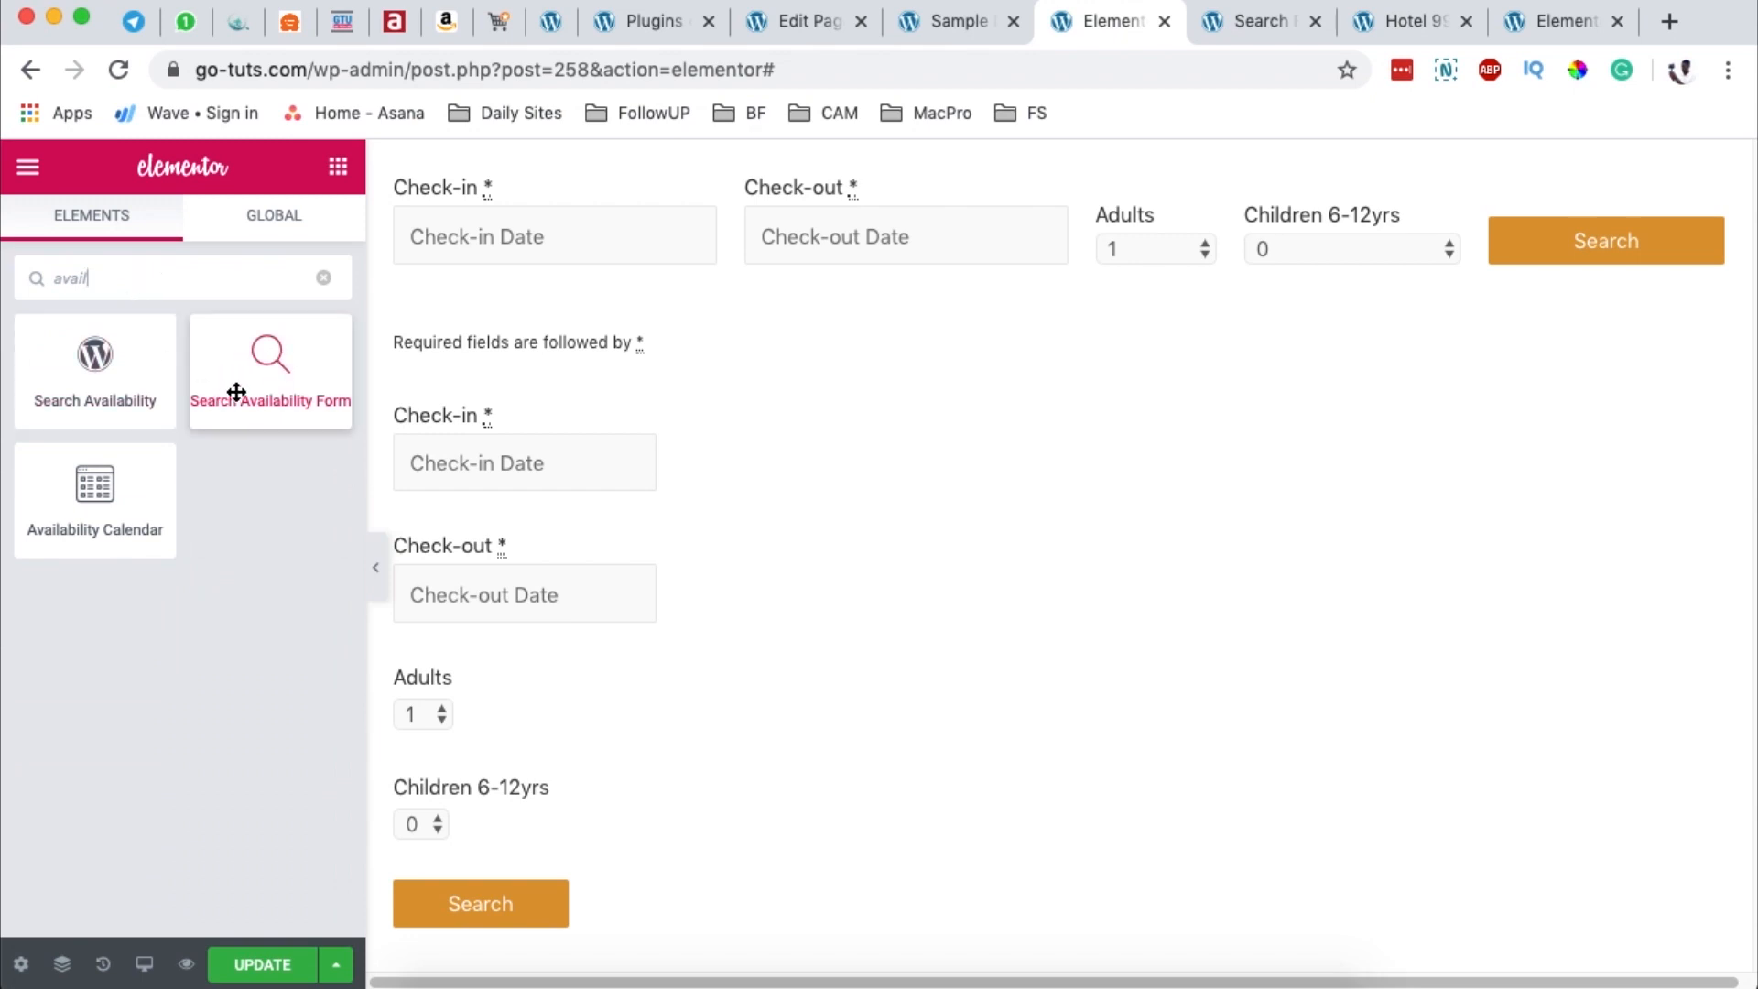
drag(261, 375, 357, 392)
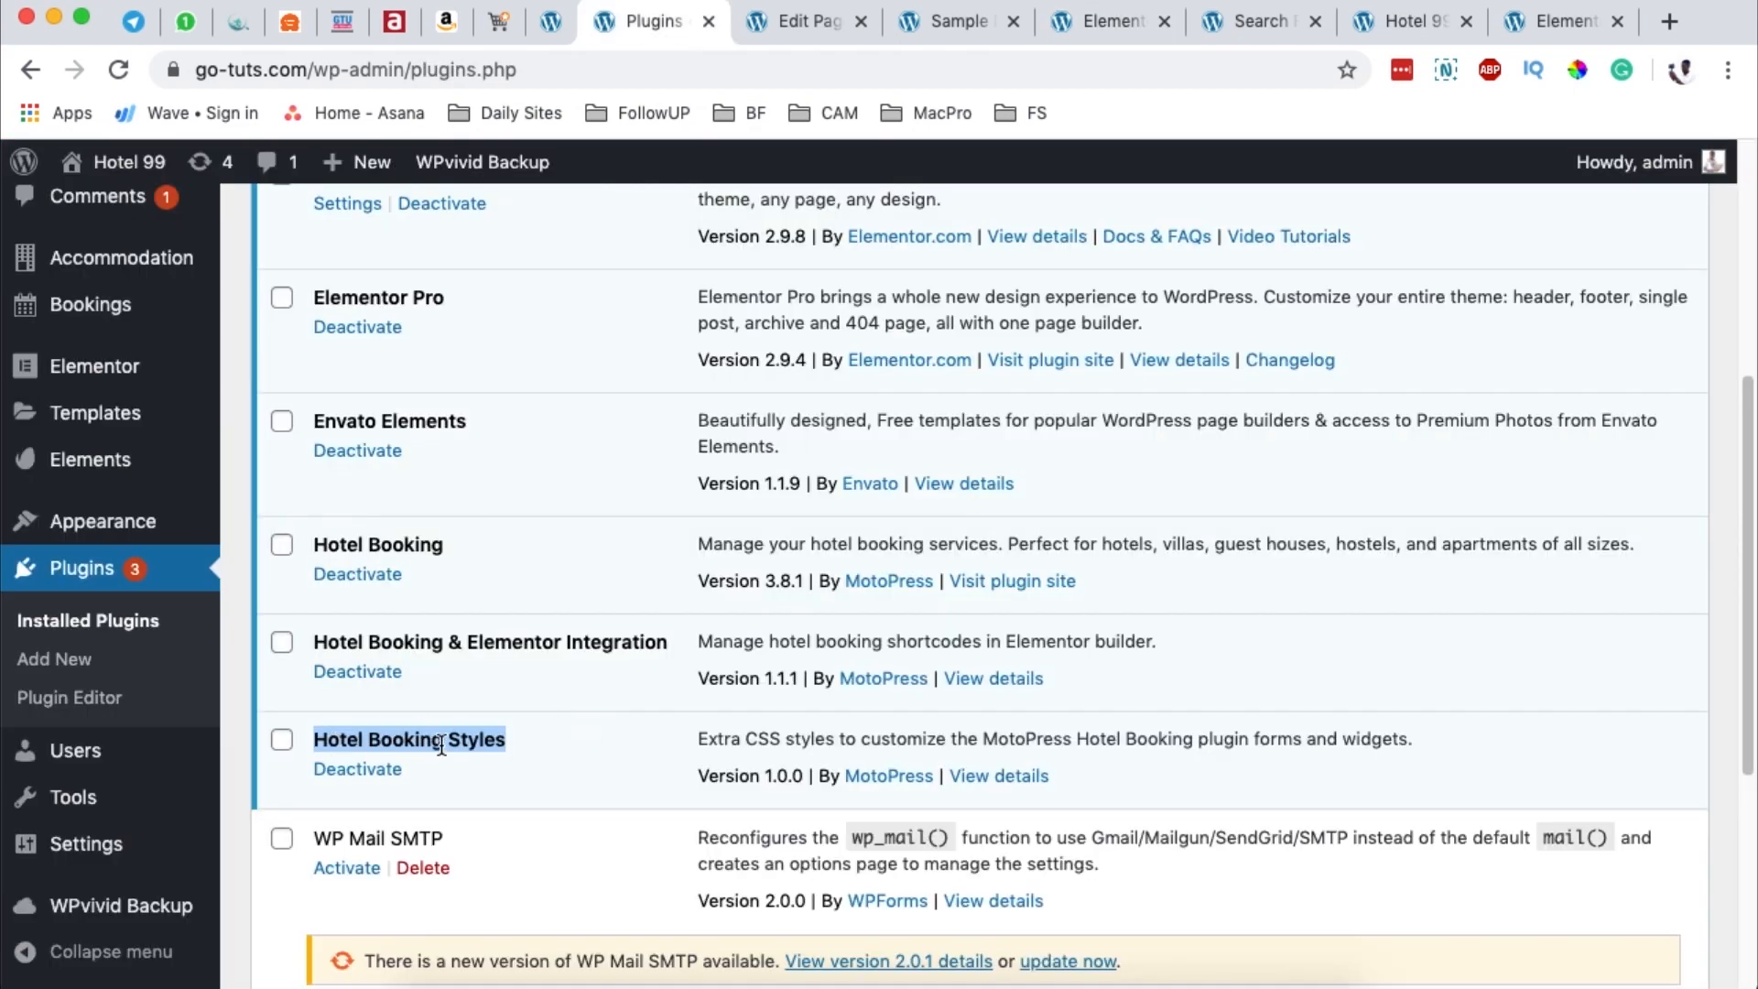
Step: Open the Styles extension in the Accommodation settings and review the available CSS classes for the availability search form
mouse_move(129, 260)
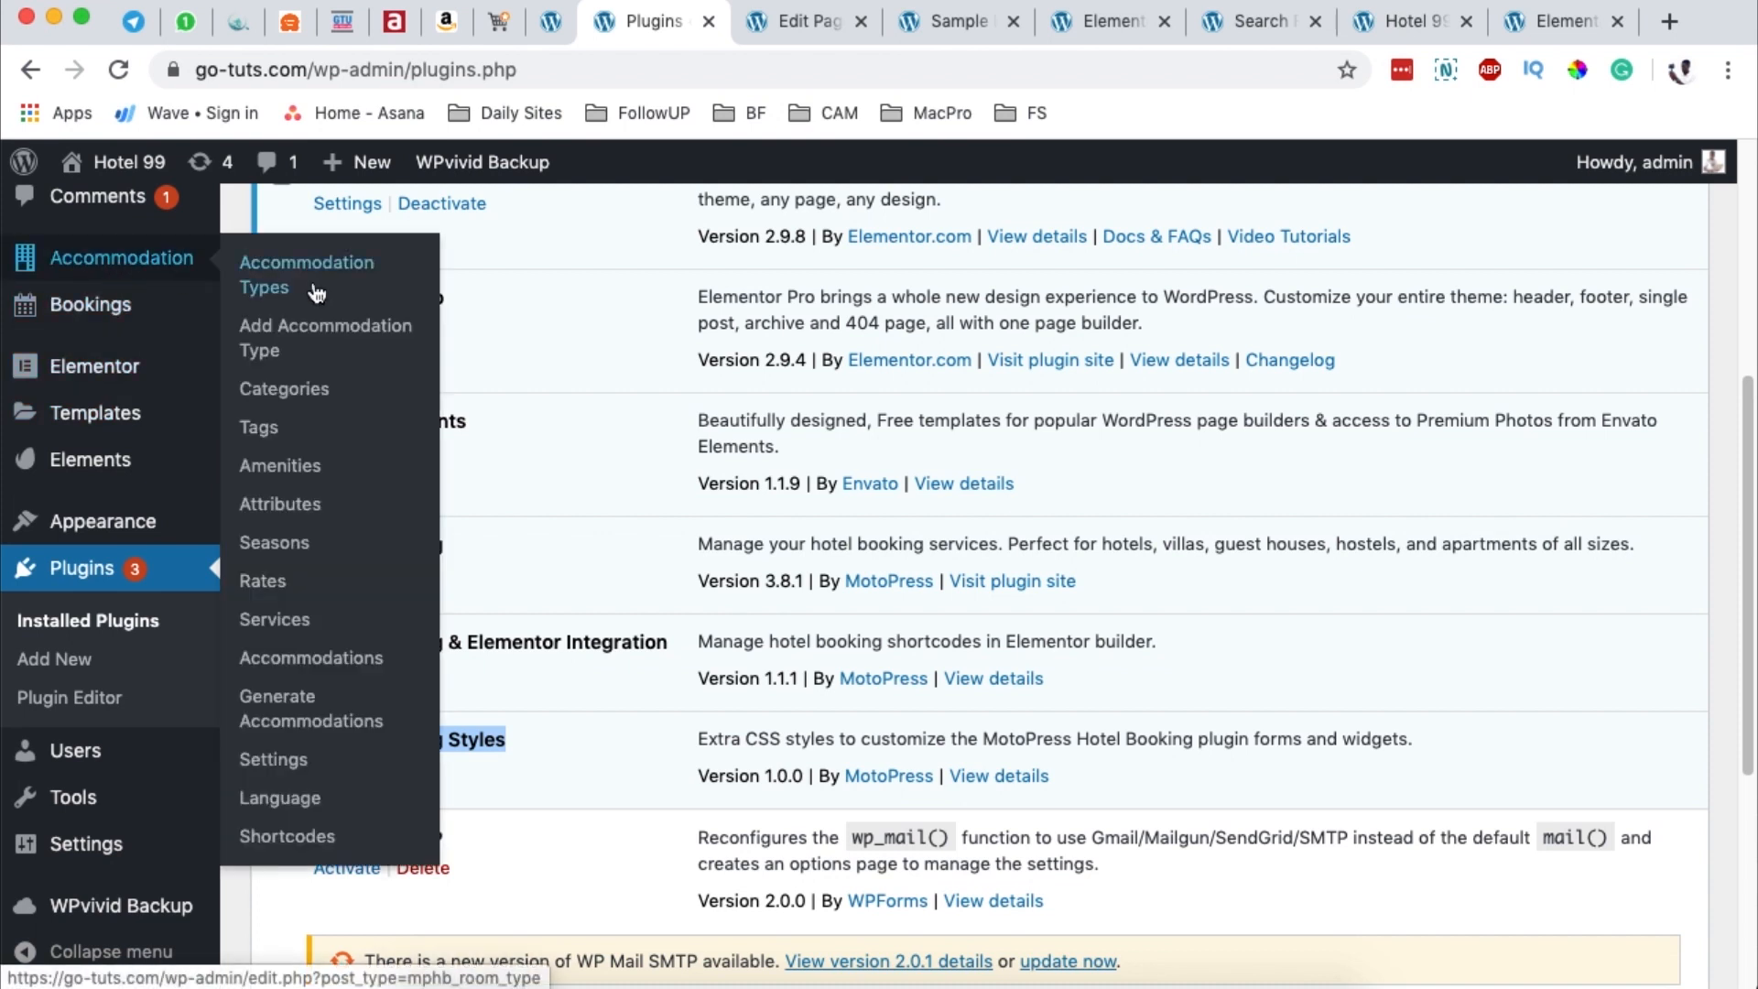
click(271, 759)
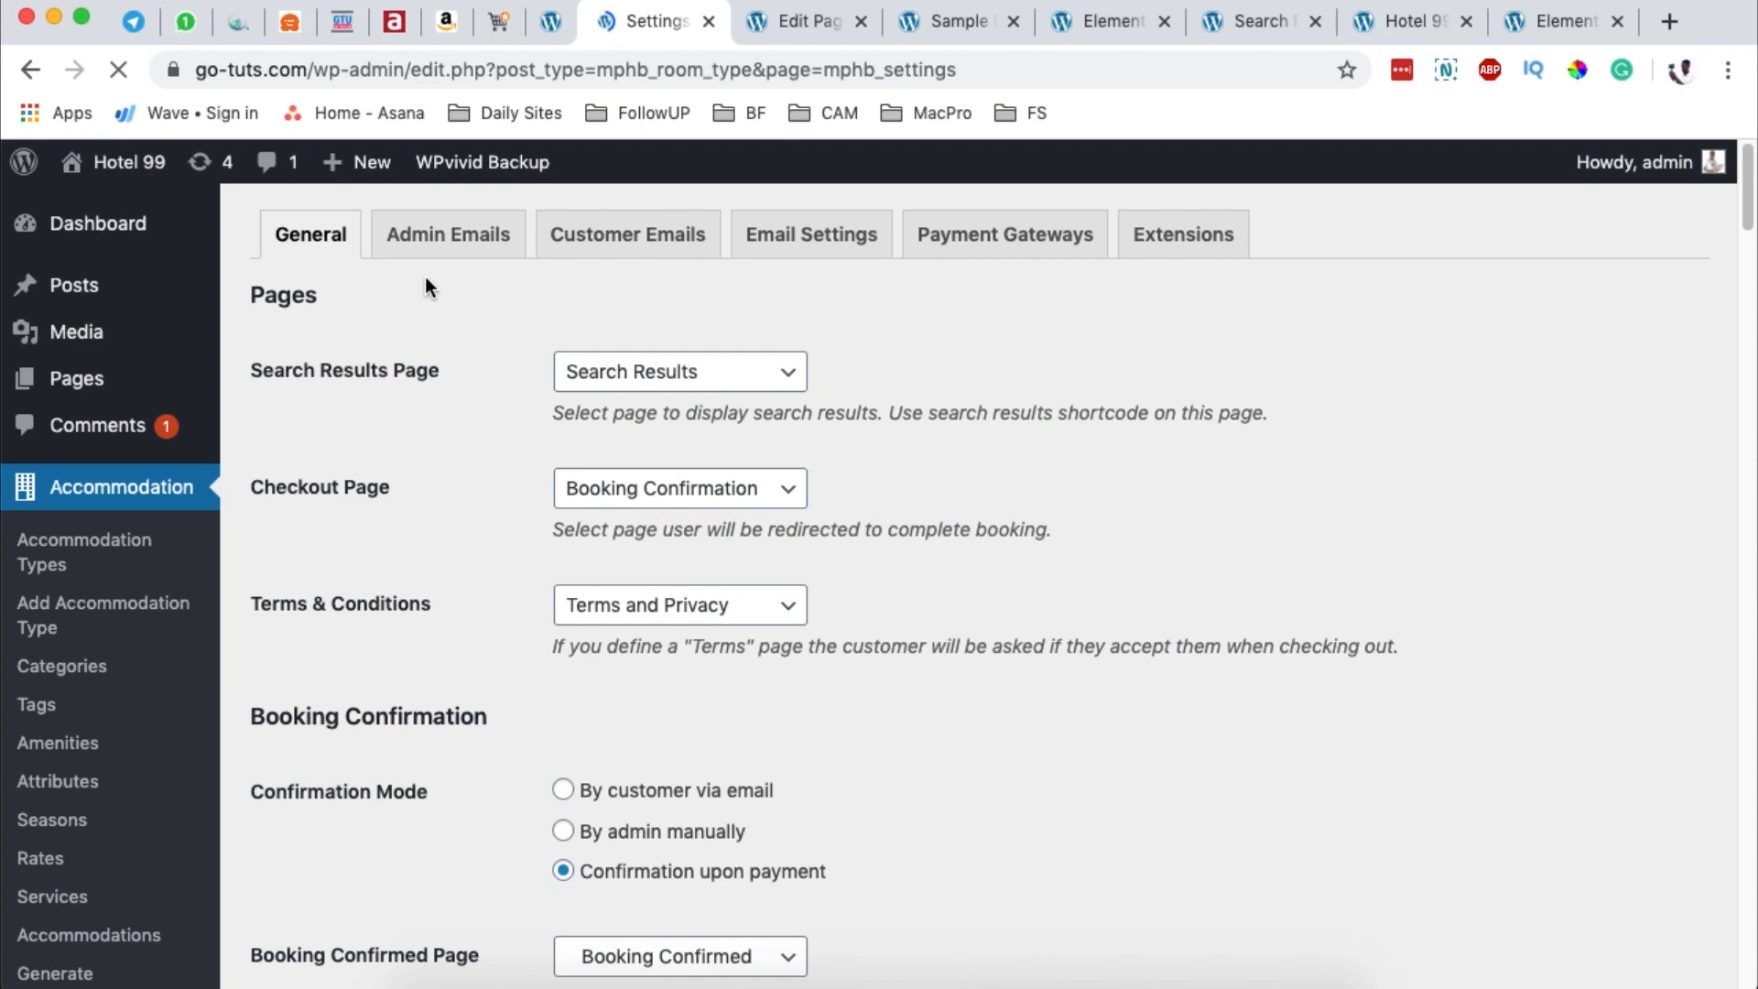
click(1206, 246)
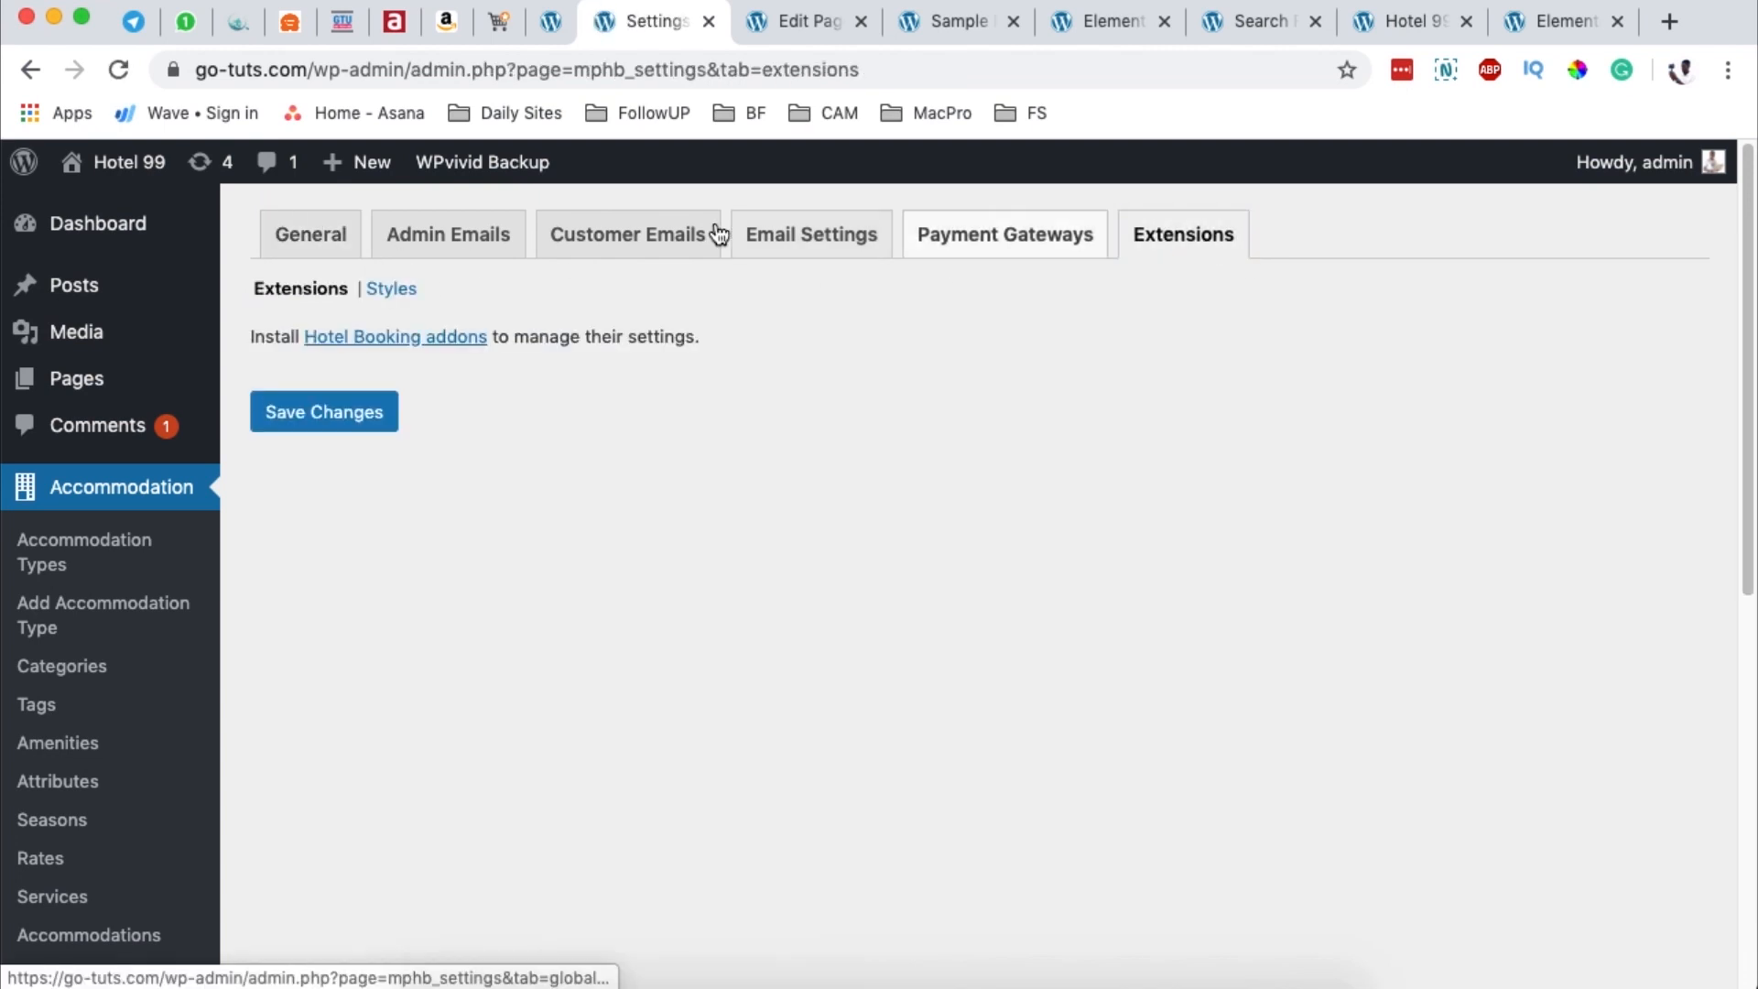
click(391, 287)
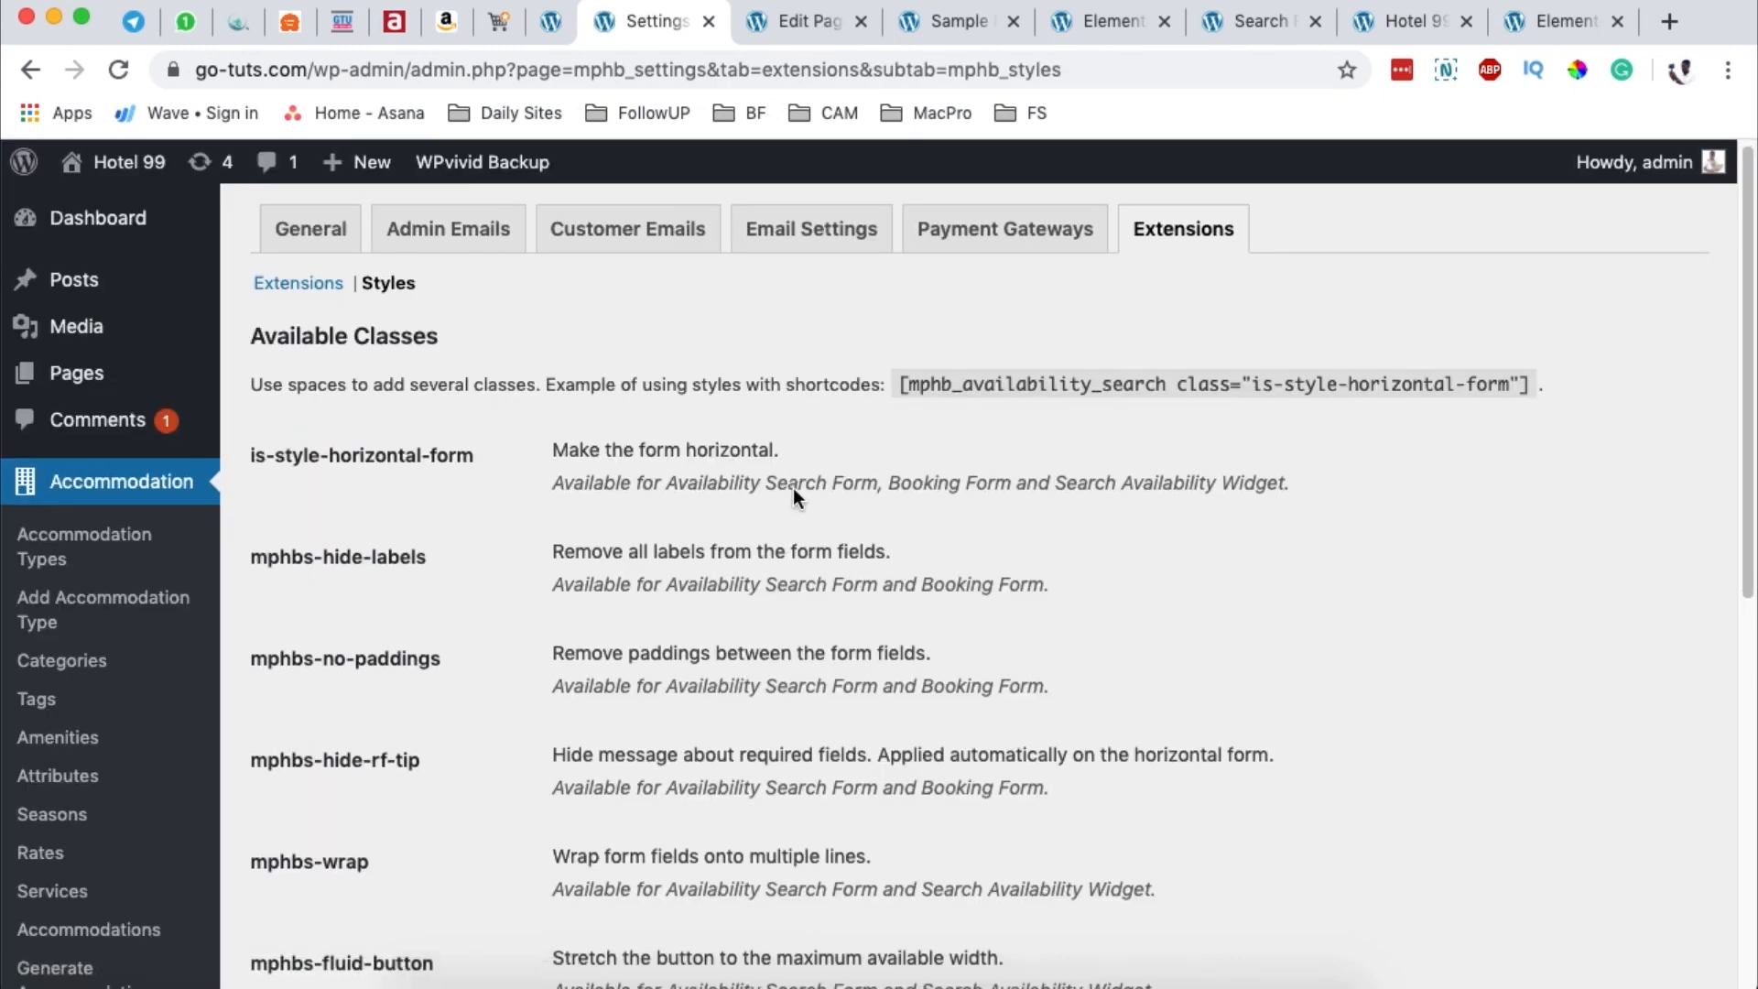
scroll(793, 492, down, 1)
scroll(796, 489, down, 1)
scroll(796, 489, up, 1)
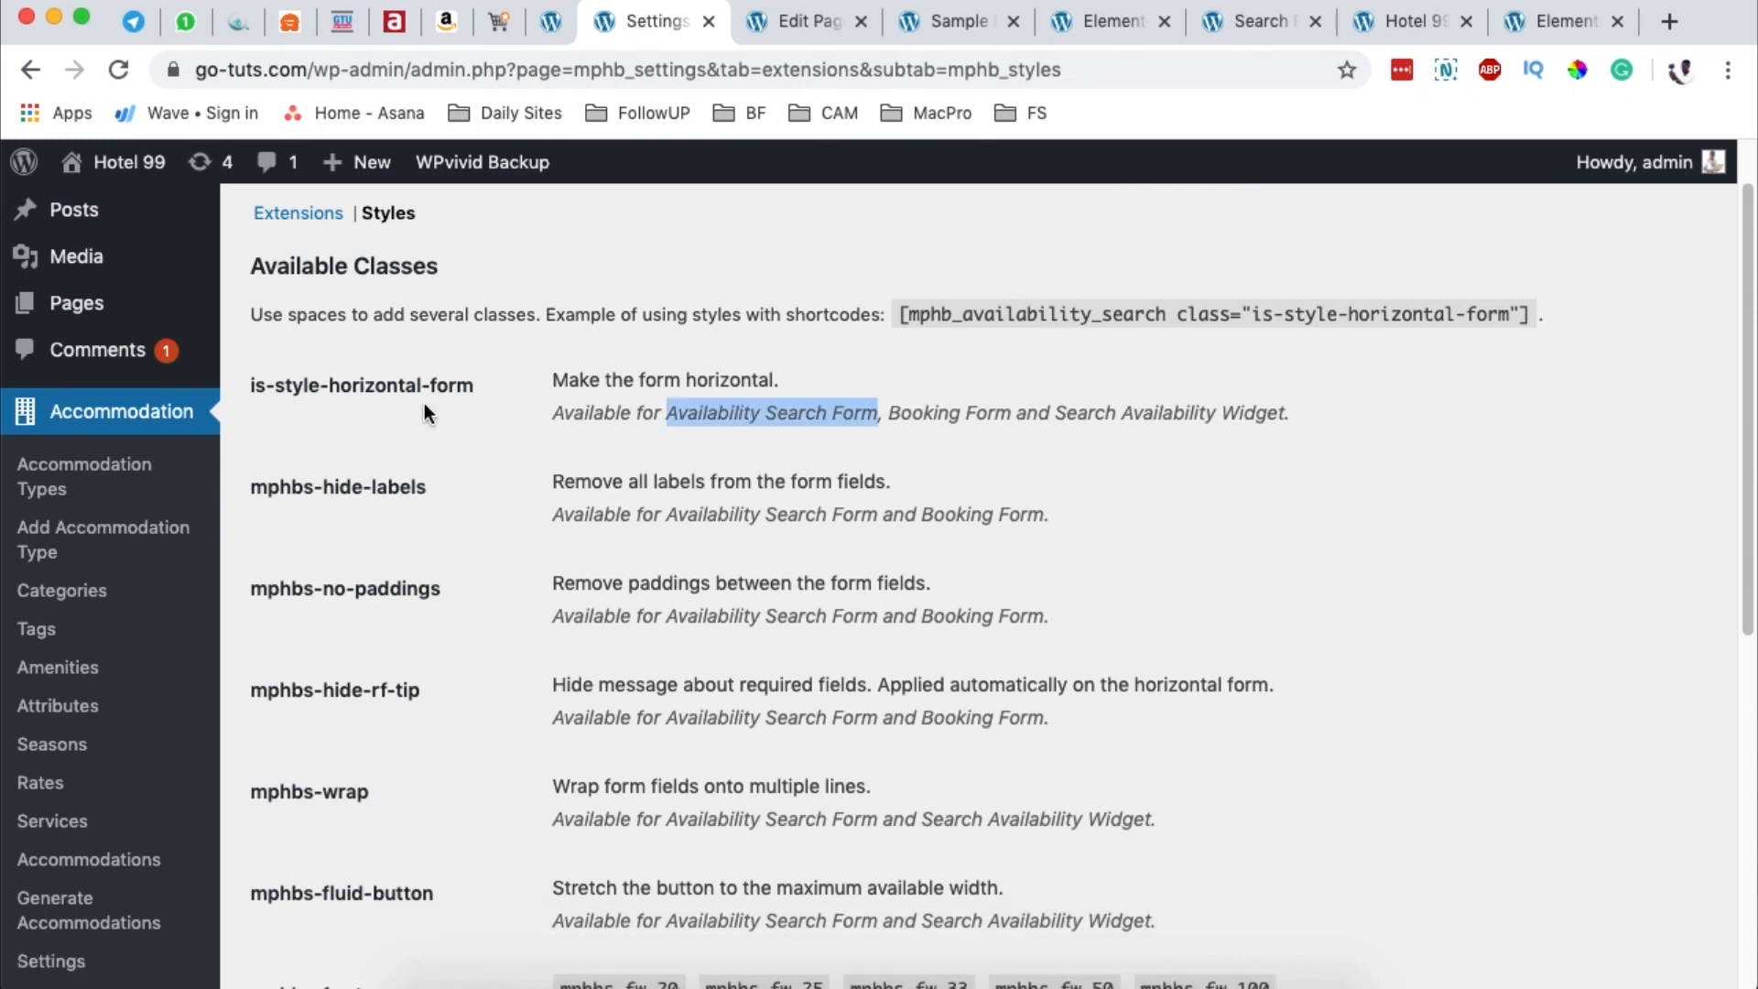
Step: Read the descriptions of the listed style classes, from is-style-horizontal-form through to the mphbs-fw-* field width classes
click(254, 383)
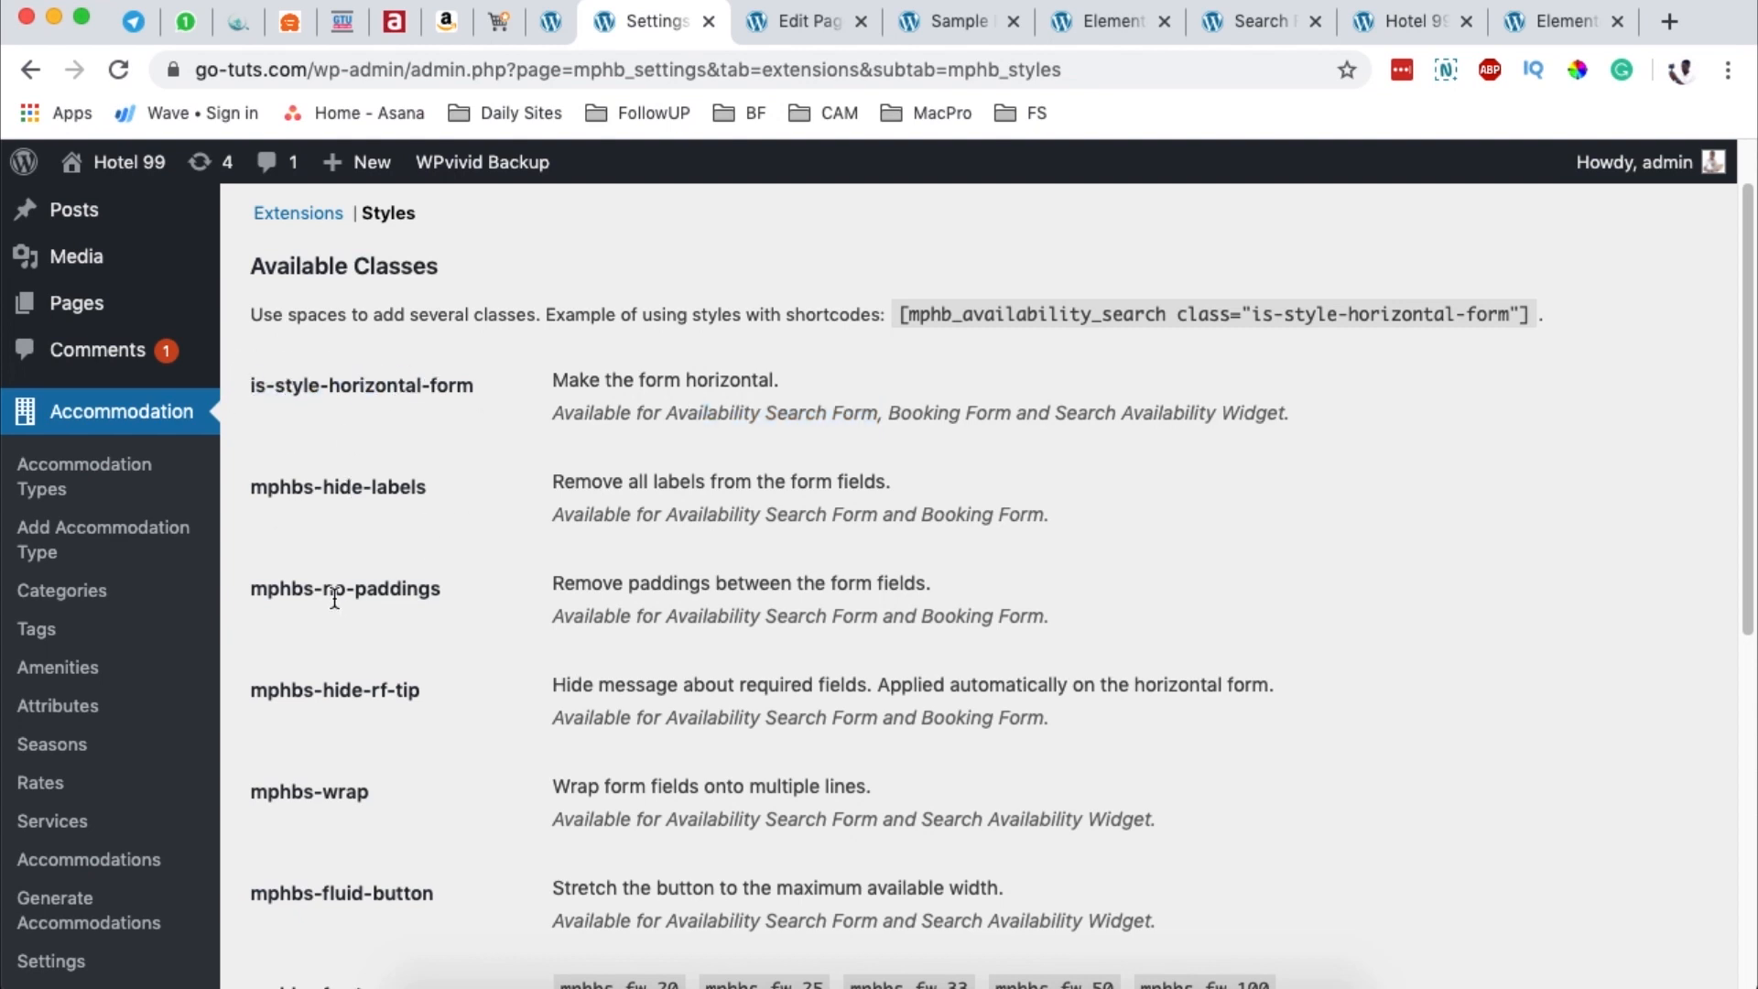
scroll(331, 716, down, 1)
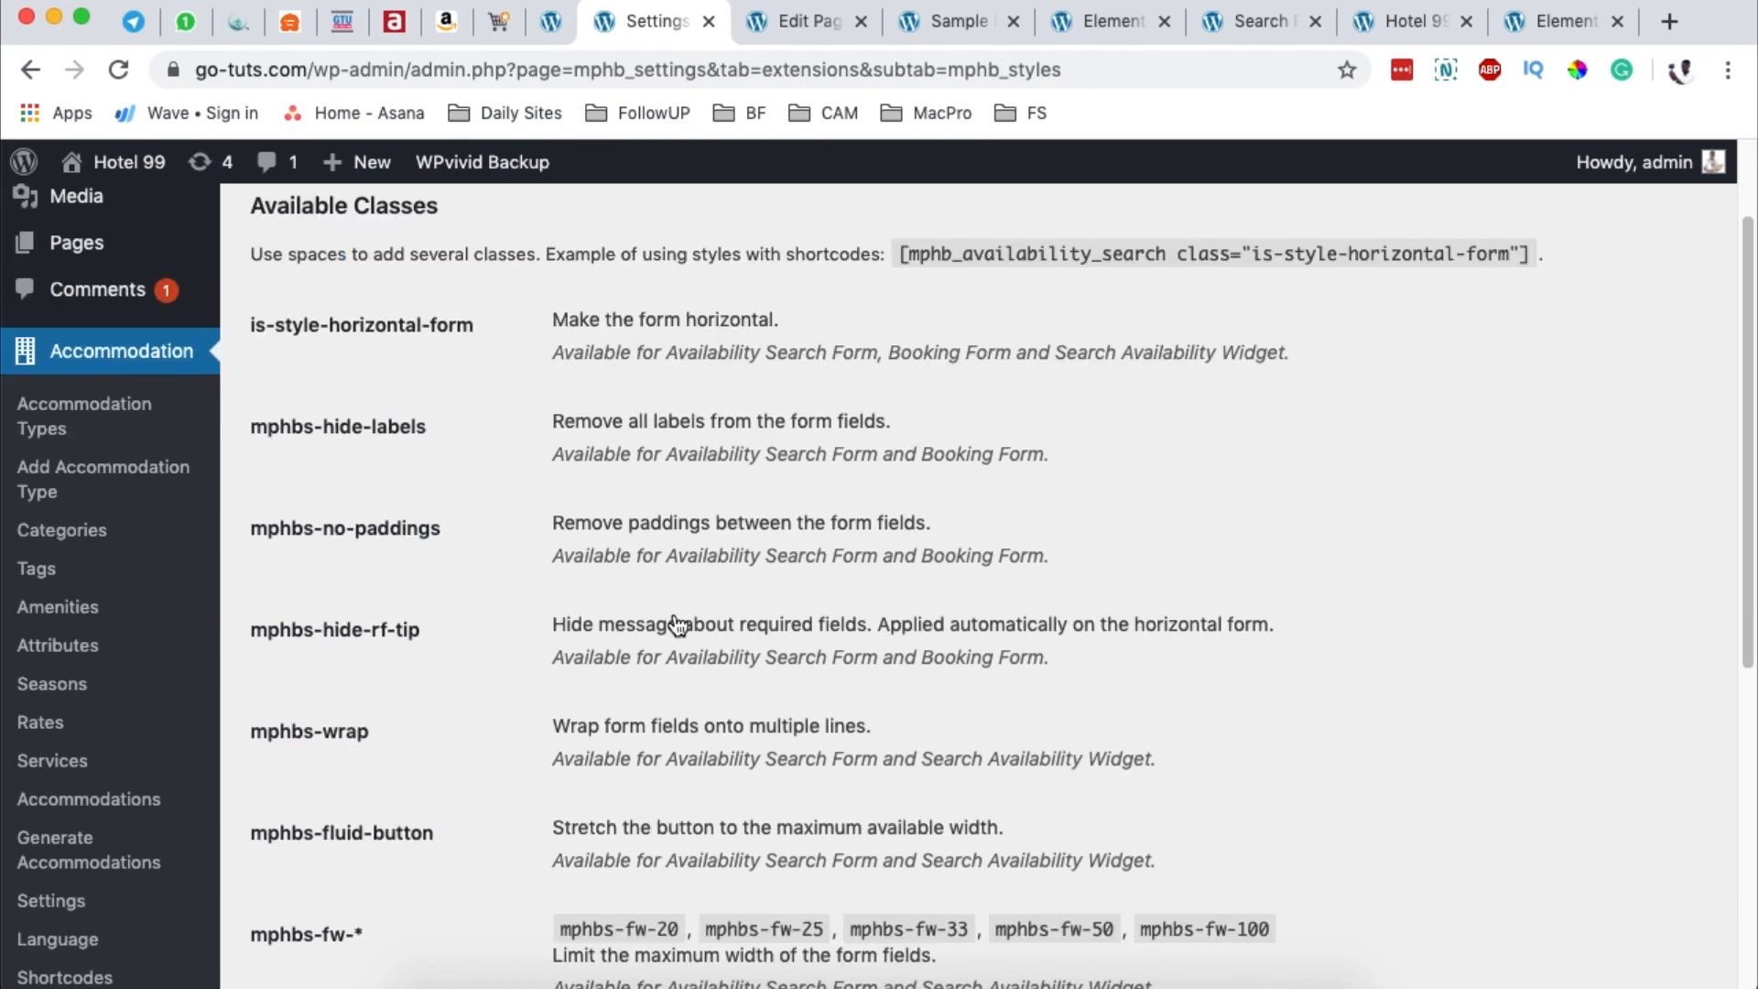
scroll(274, 643, down, 2)
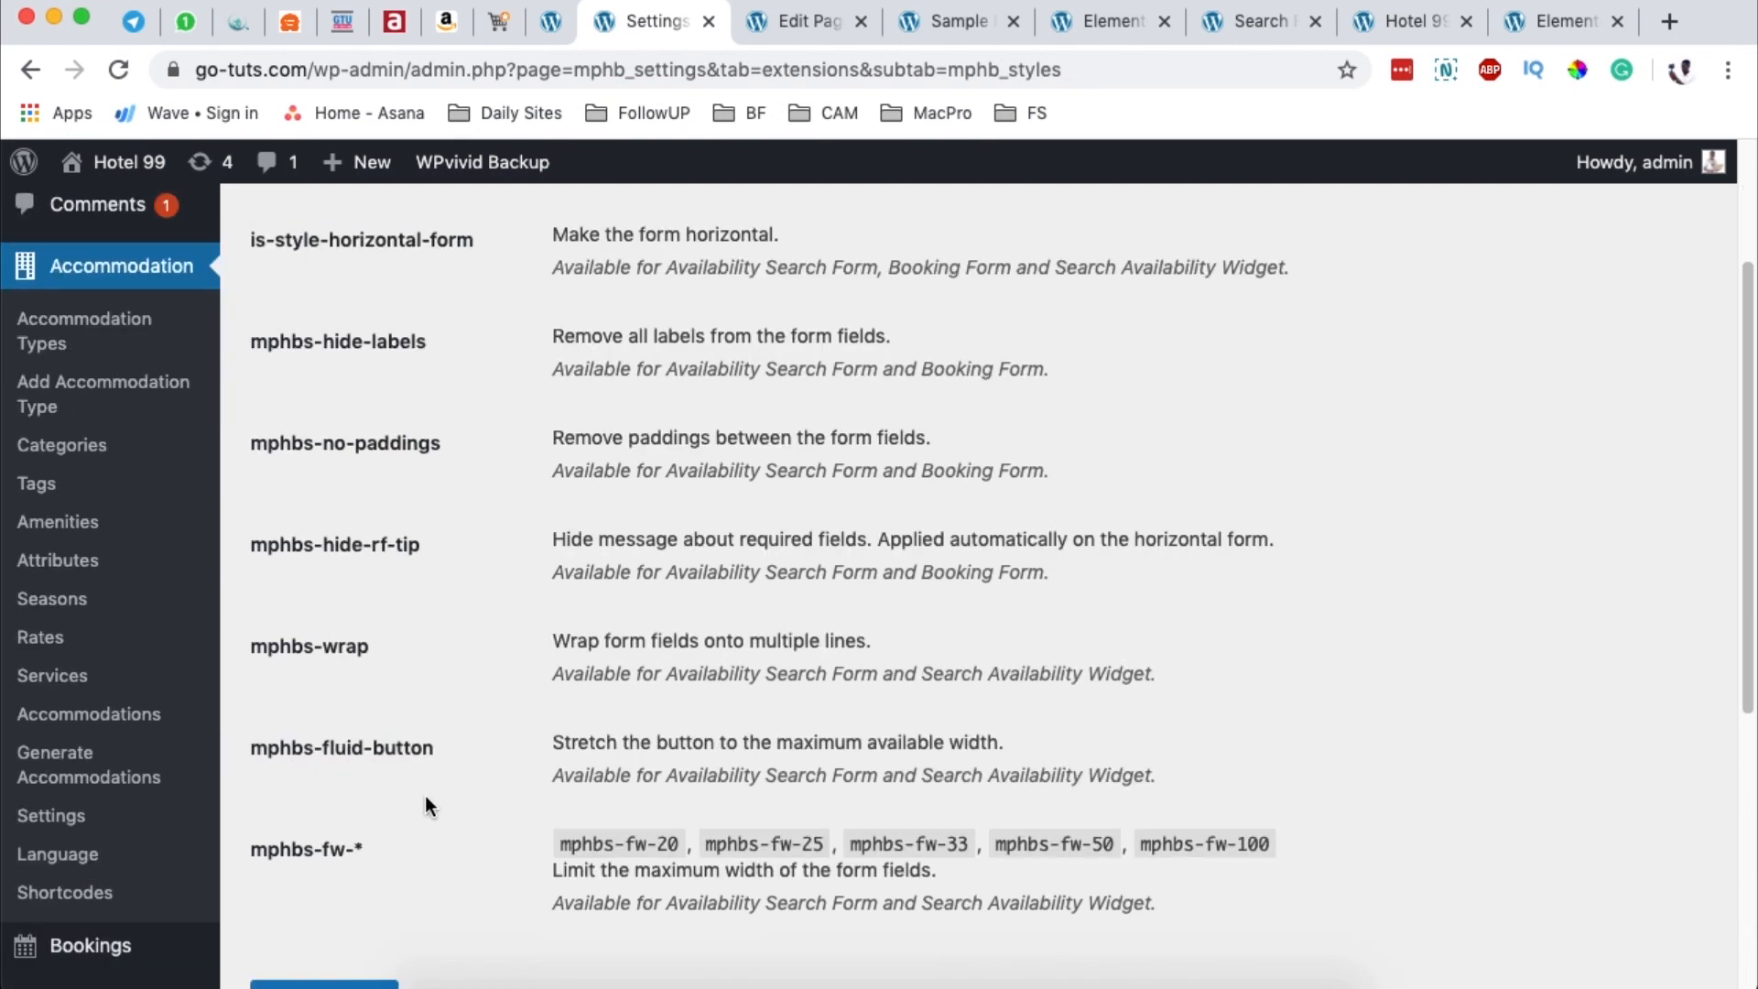
scroll(426, 797, down, 1)
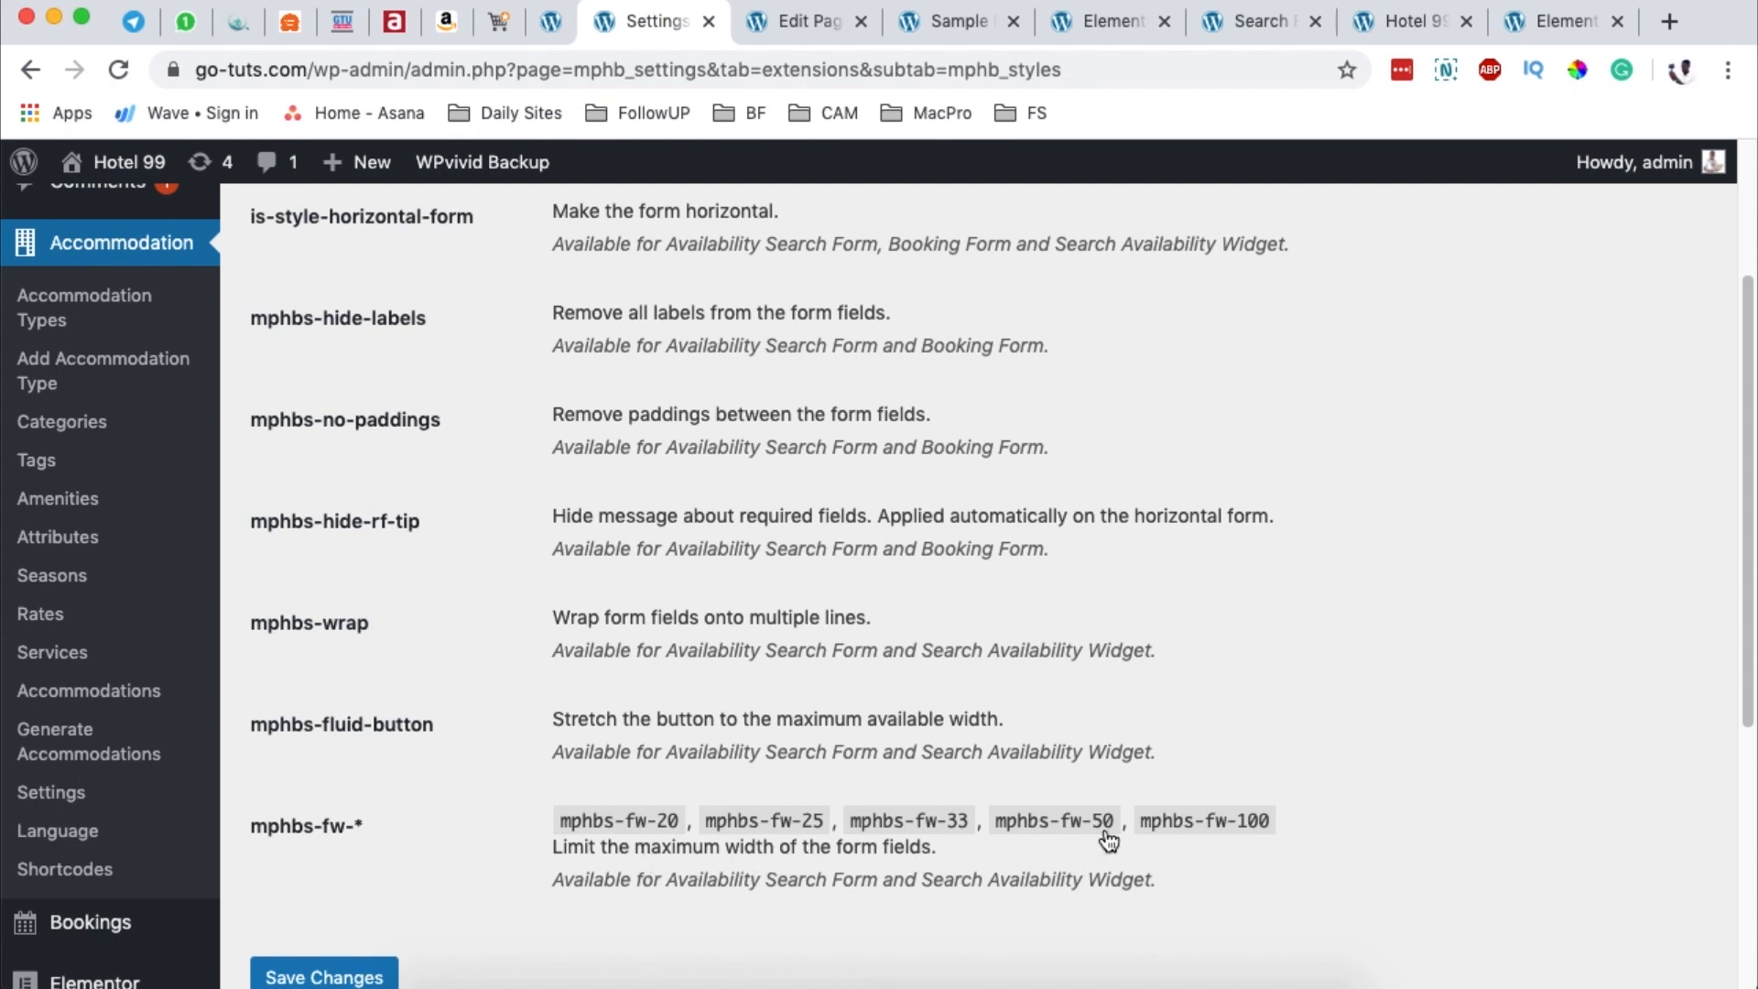
scroll(1107, 841, up, 2)
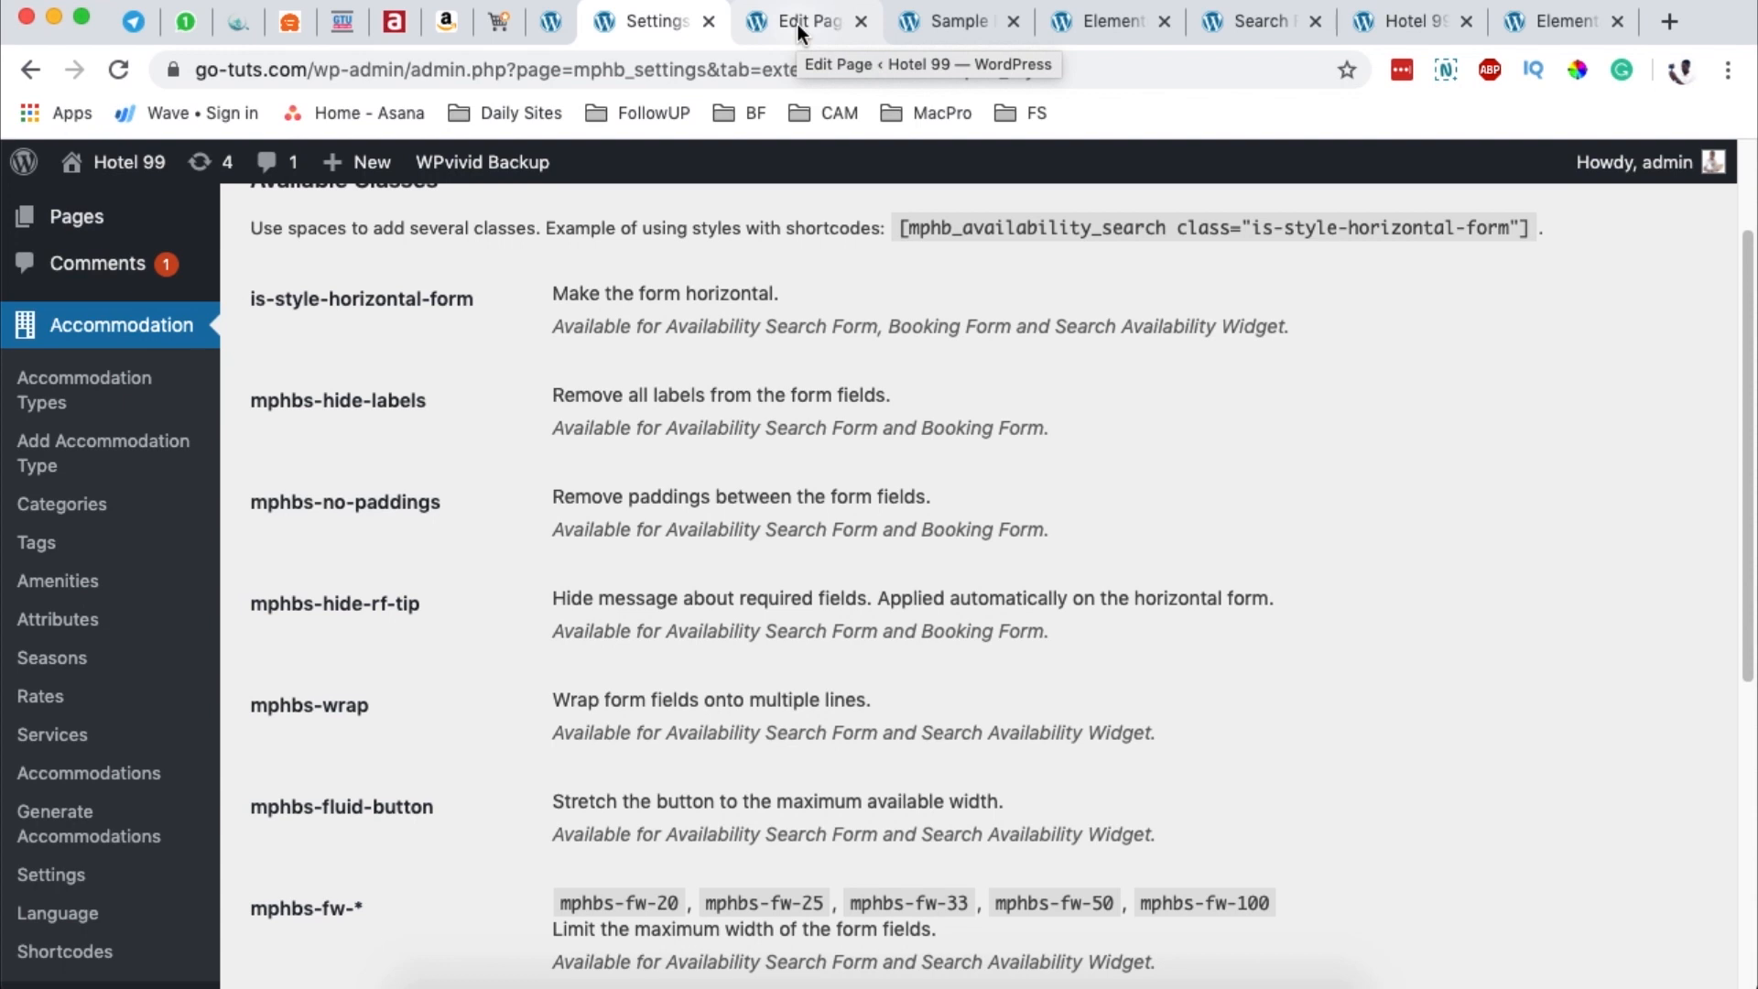
Step: In the Sample Page editor, insert a new Availability Search Form block below the existing horizontal one and remove the old block
click(799, 24)
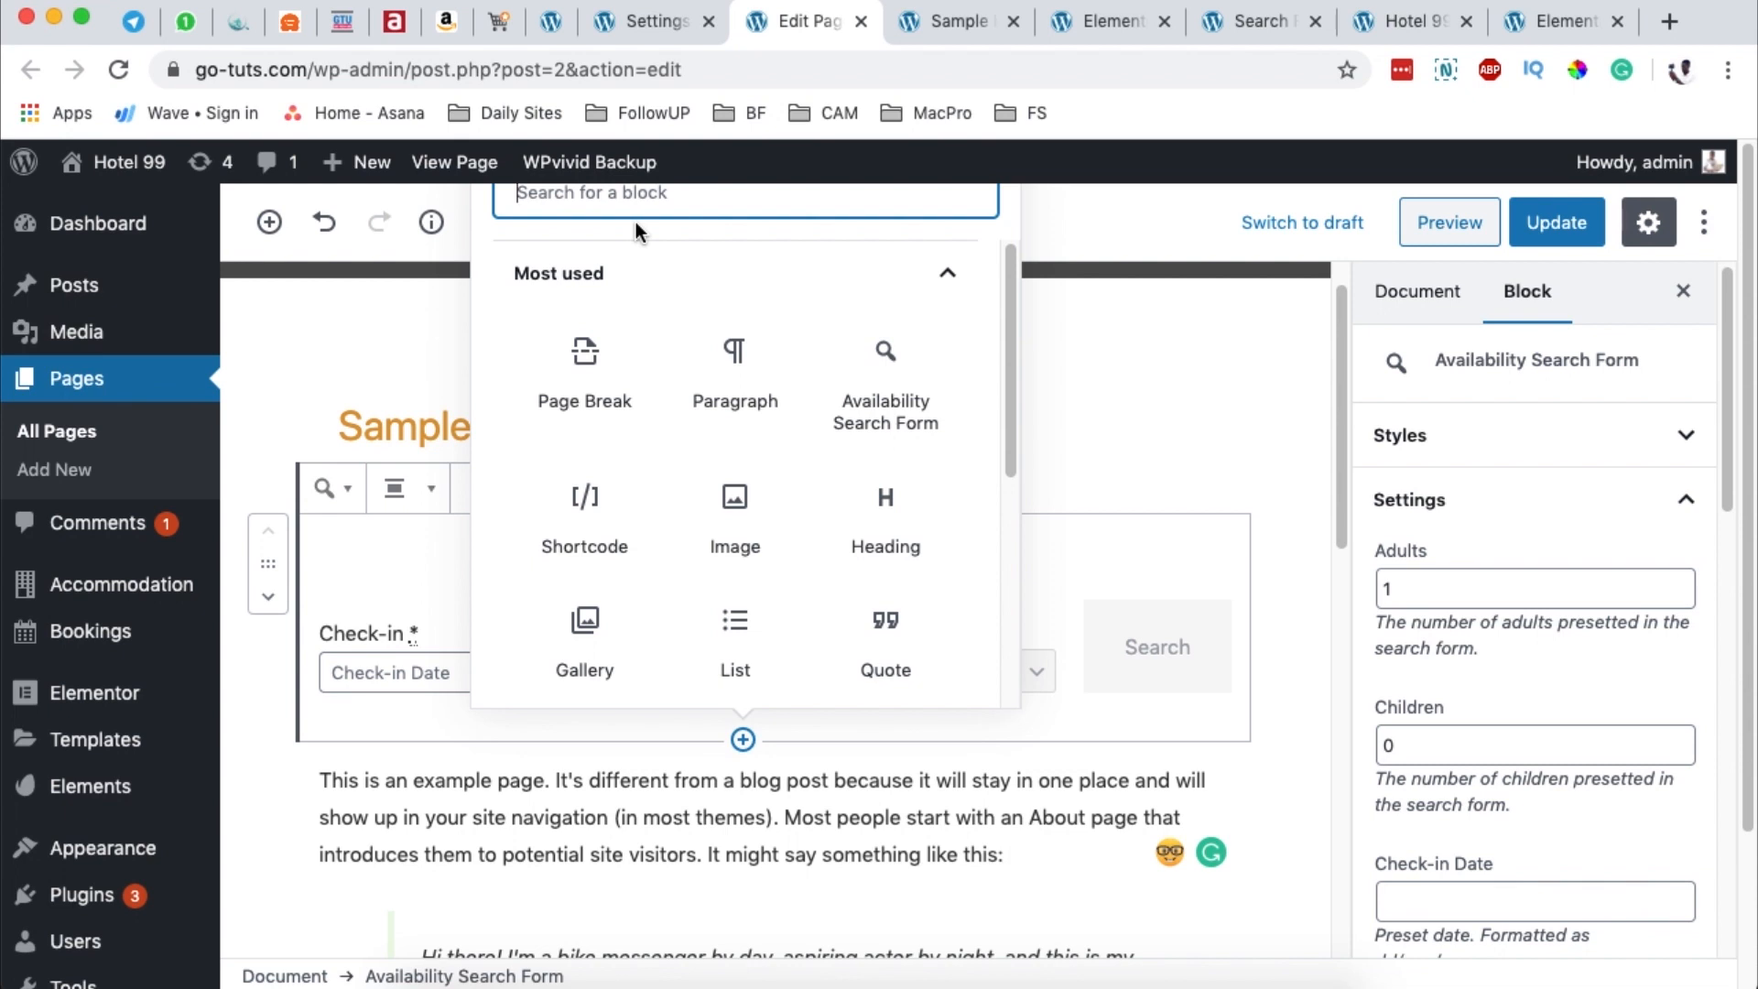
text(ava)
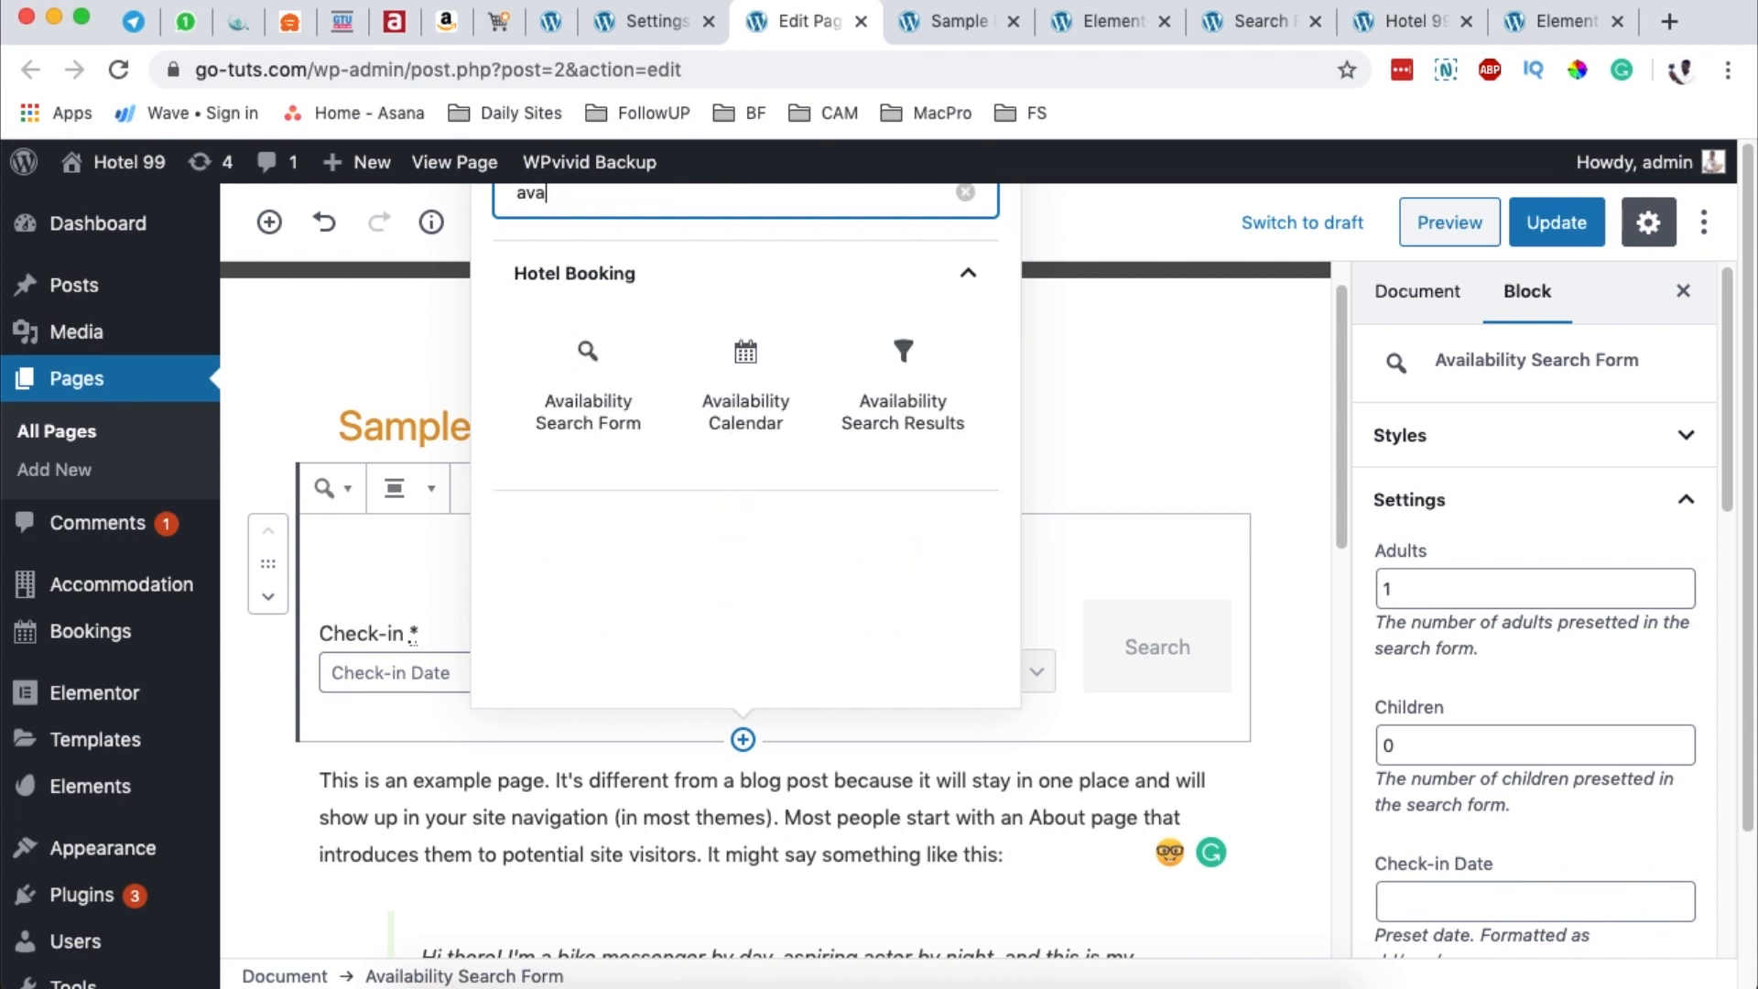
click(609, 423)
click(478, 320)
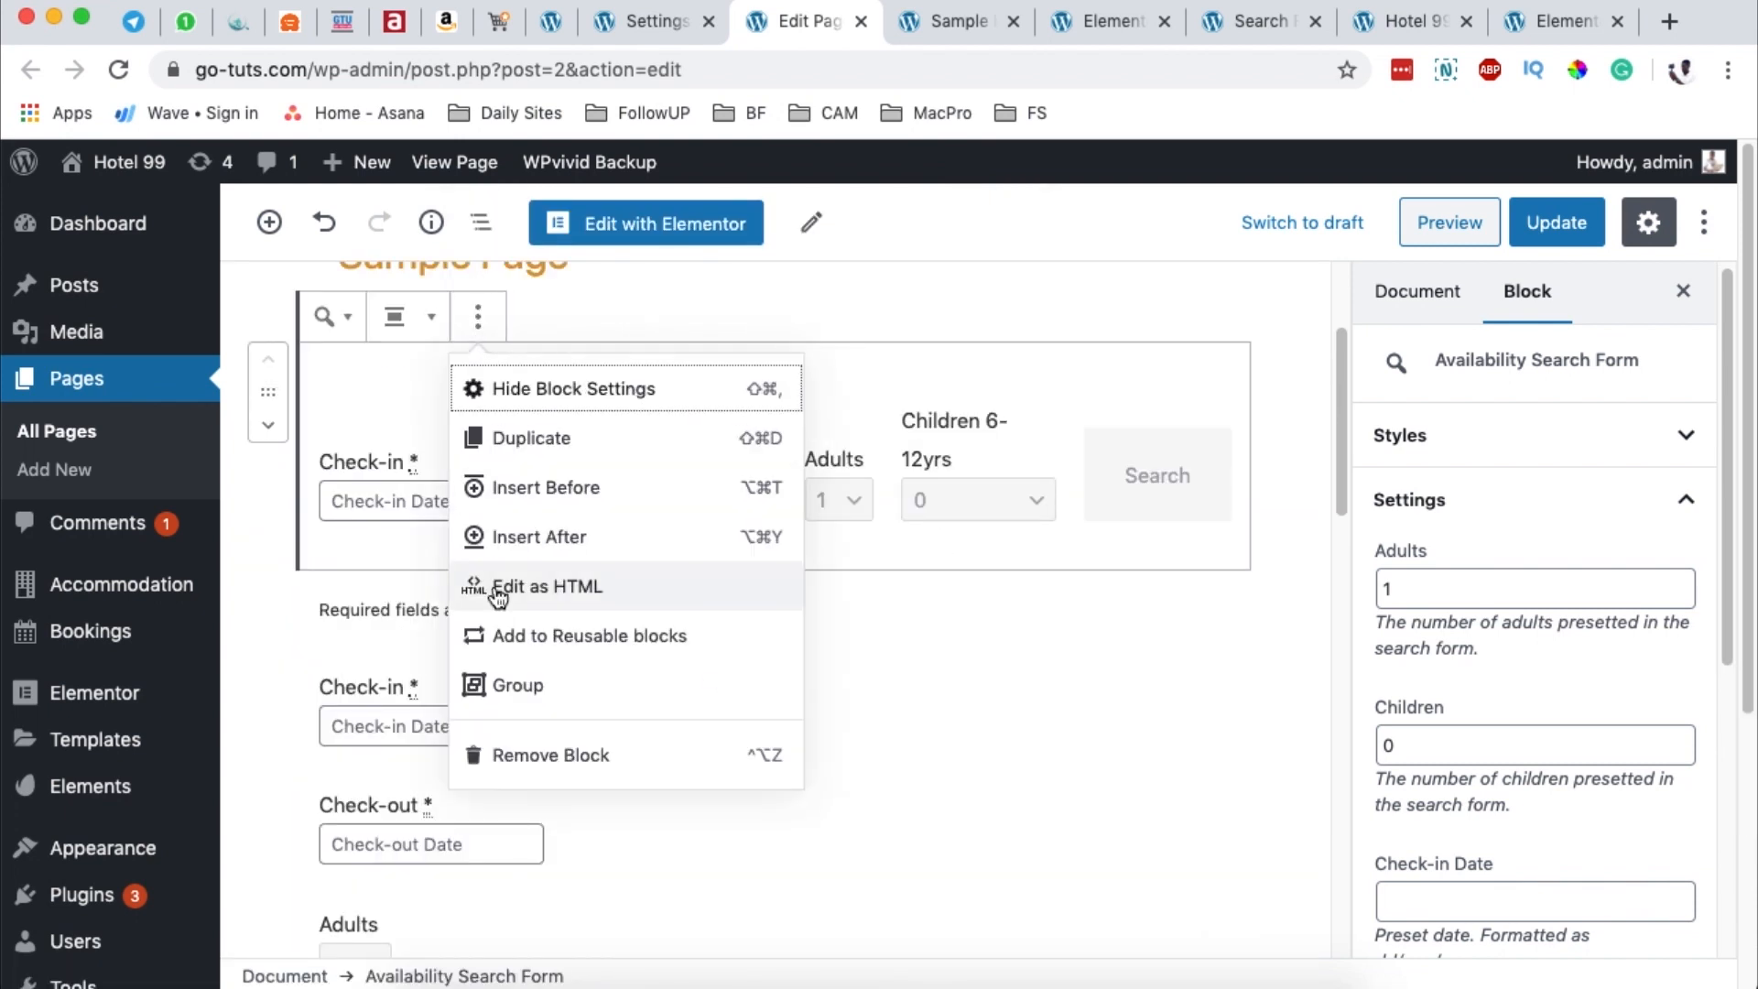
click(589, 755)
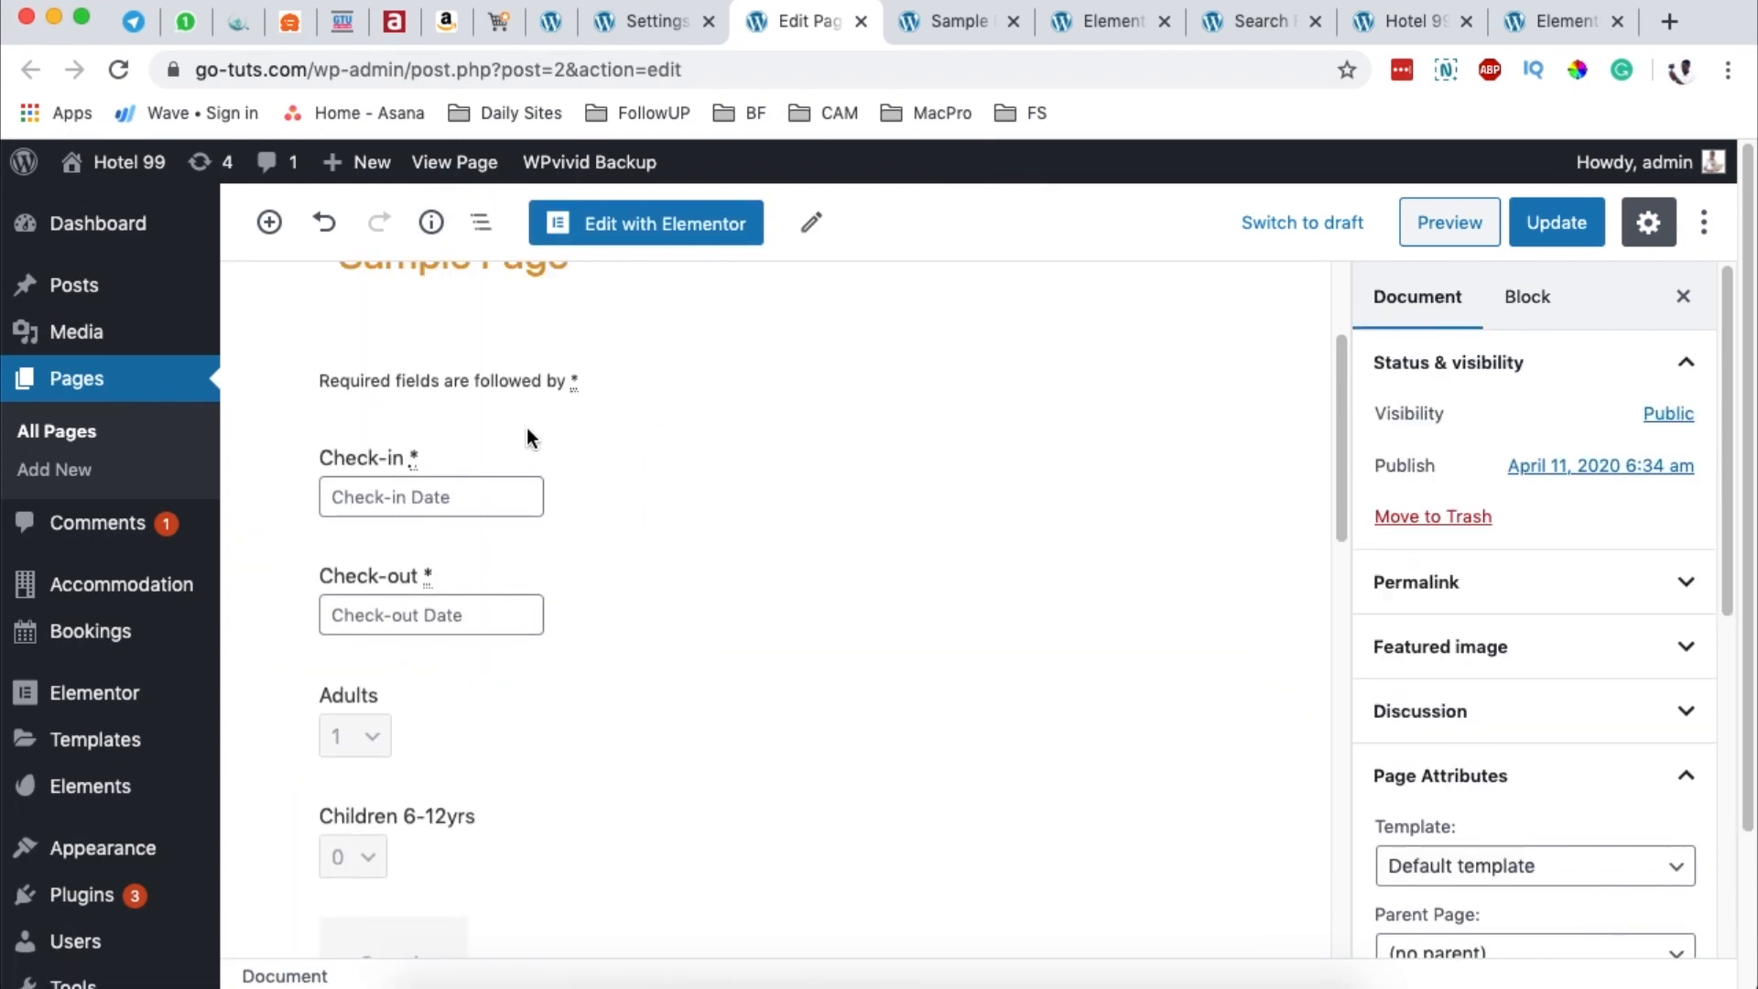
Step: Select the new Availability Search Form block, examine its vertical layout and expand its Customization settings to review the options
click(857, 399)
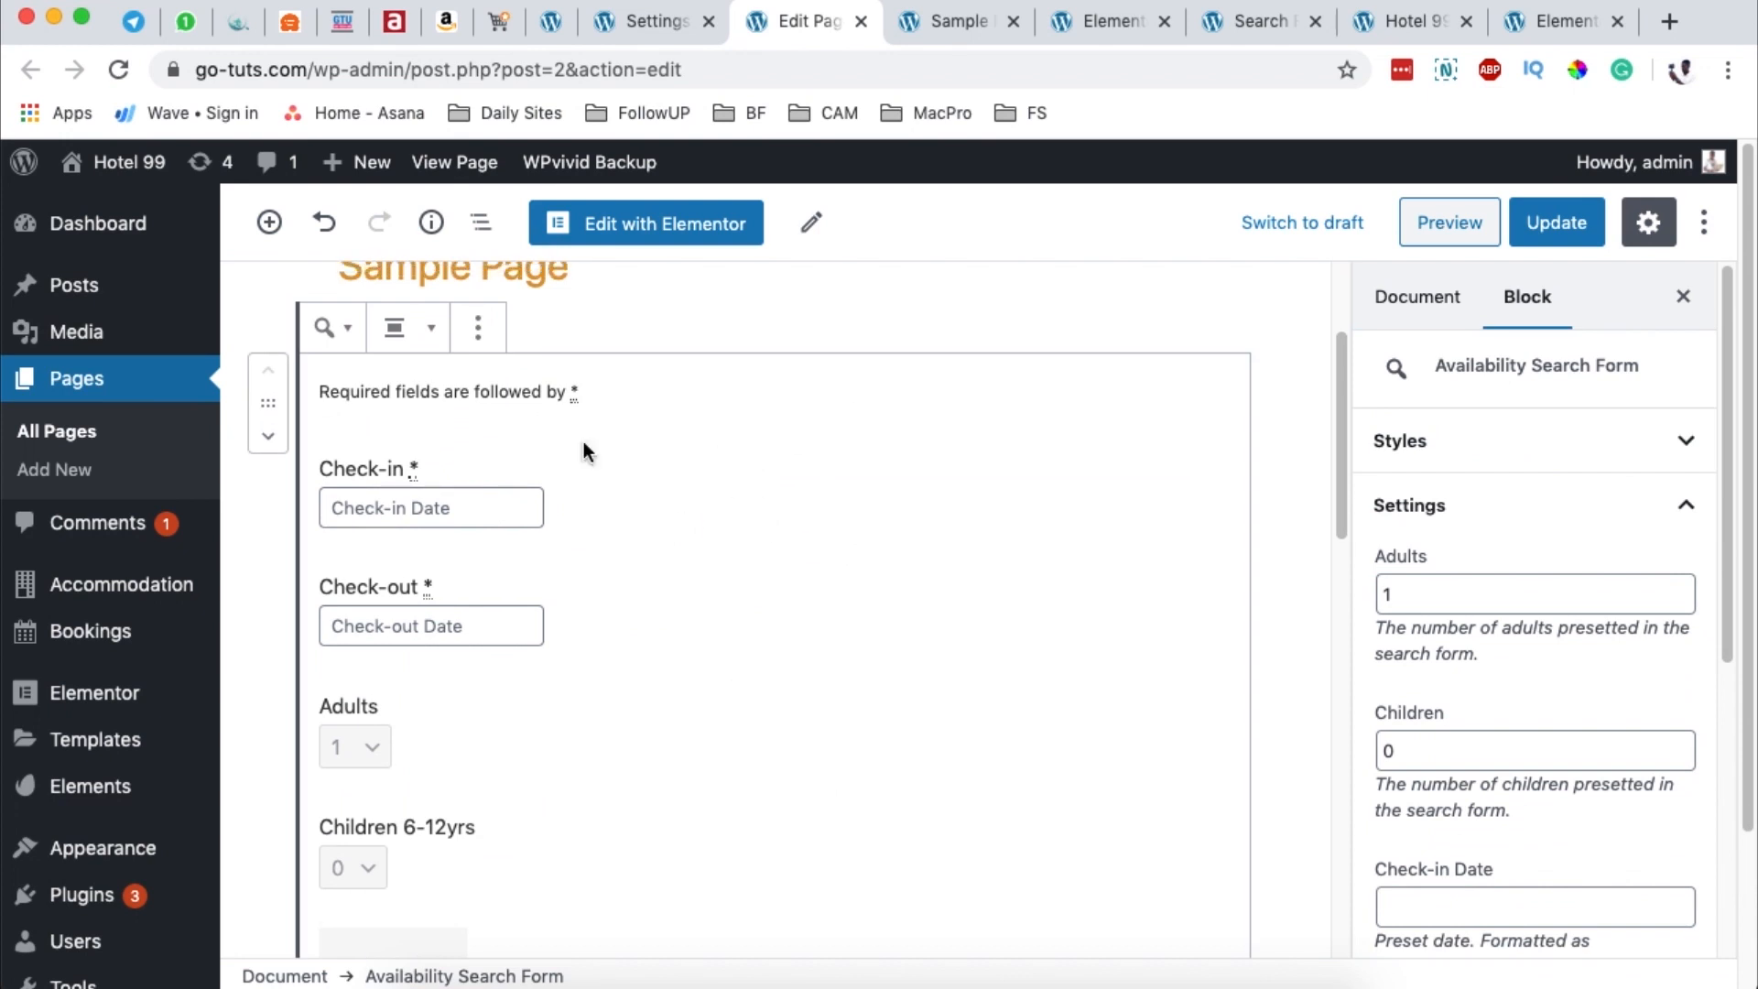
scroll(414, 832, down, 5)
scroll(502, 540, up, 6)
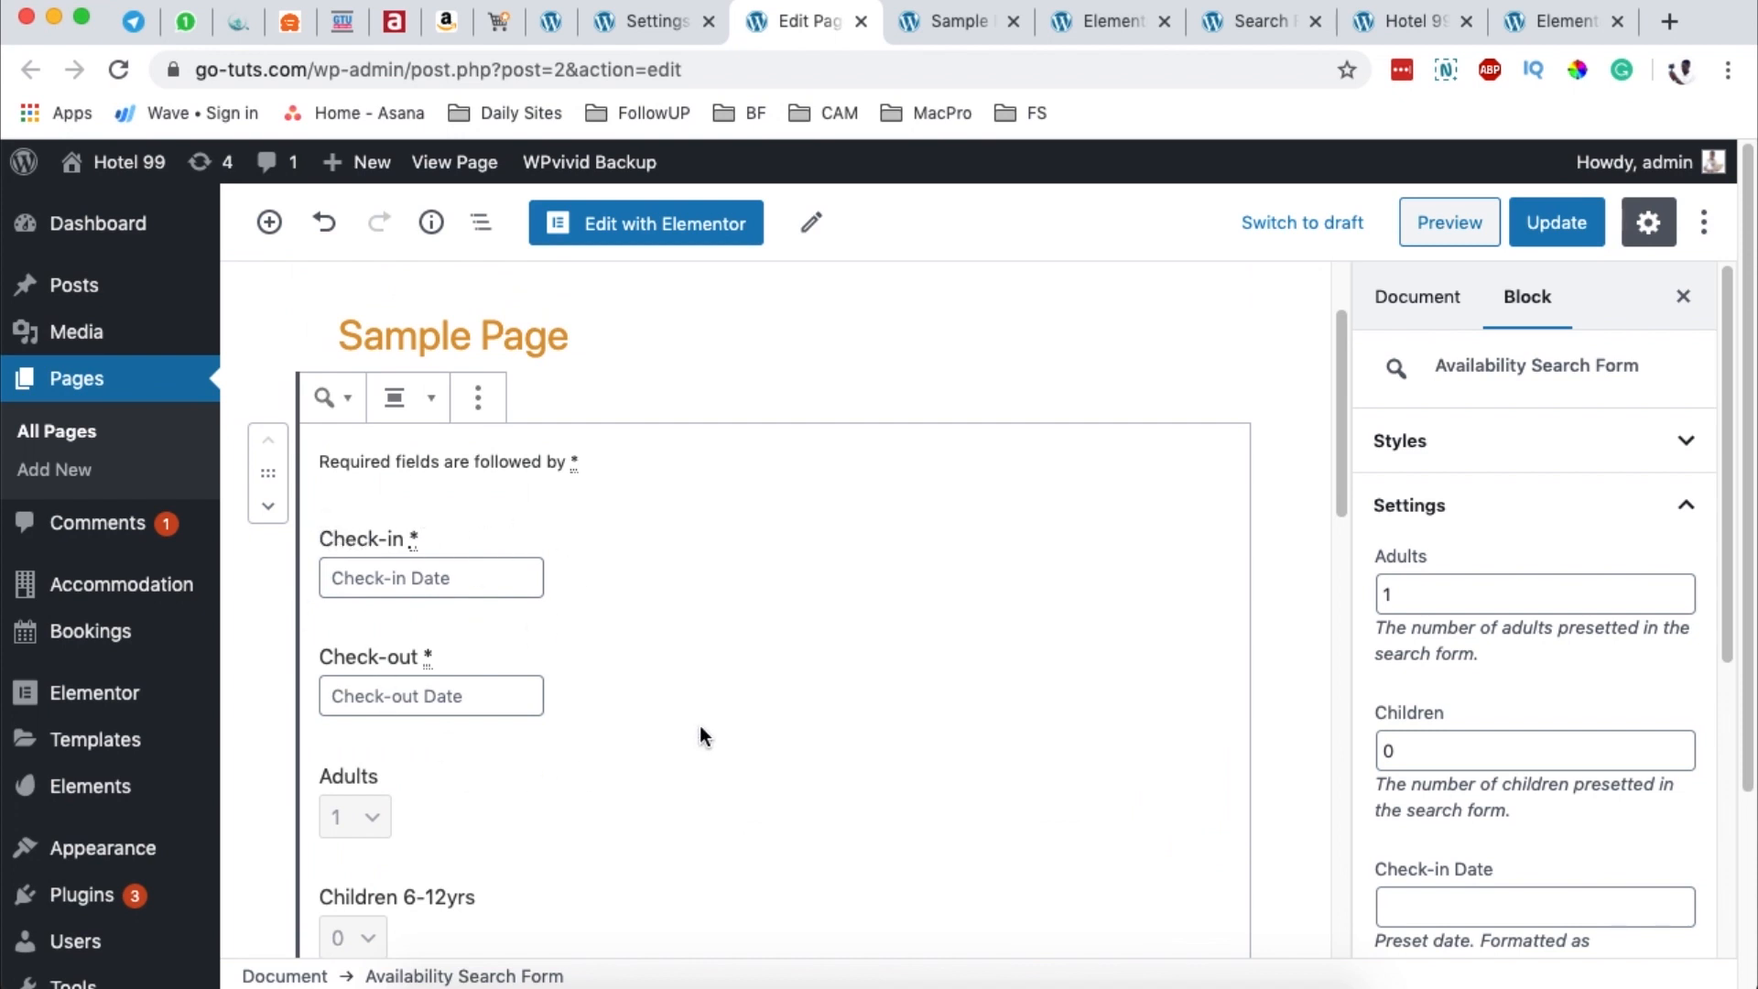
scroll(1605, 738, down, 10)
click(1469, 886)
scroll(1488, 842, down, 6)
scroll(1495, 789, down, 2)
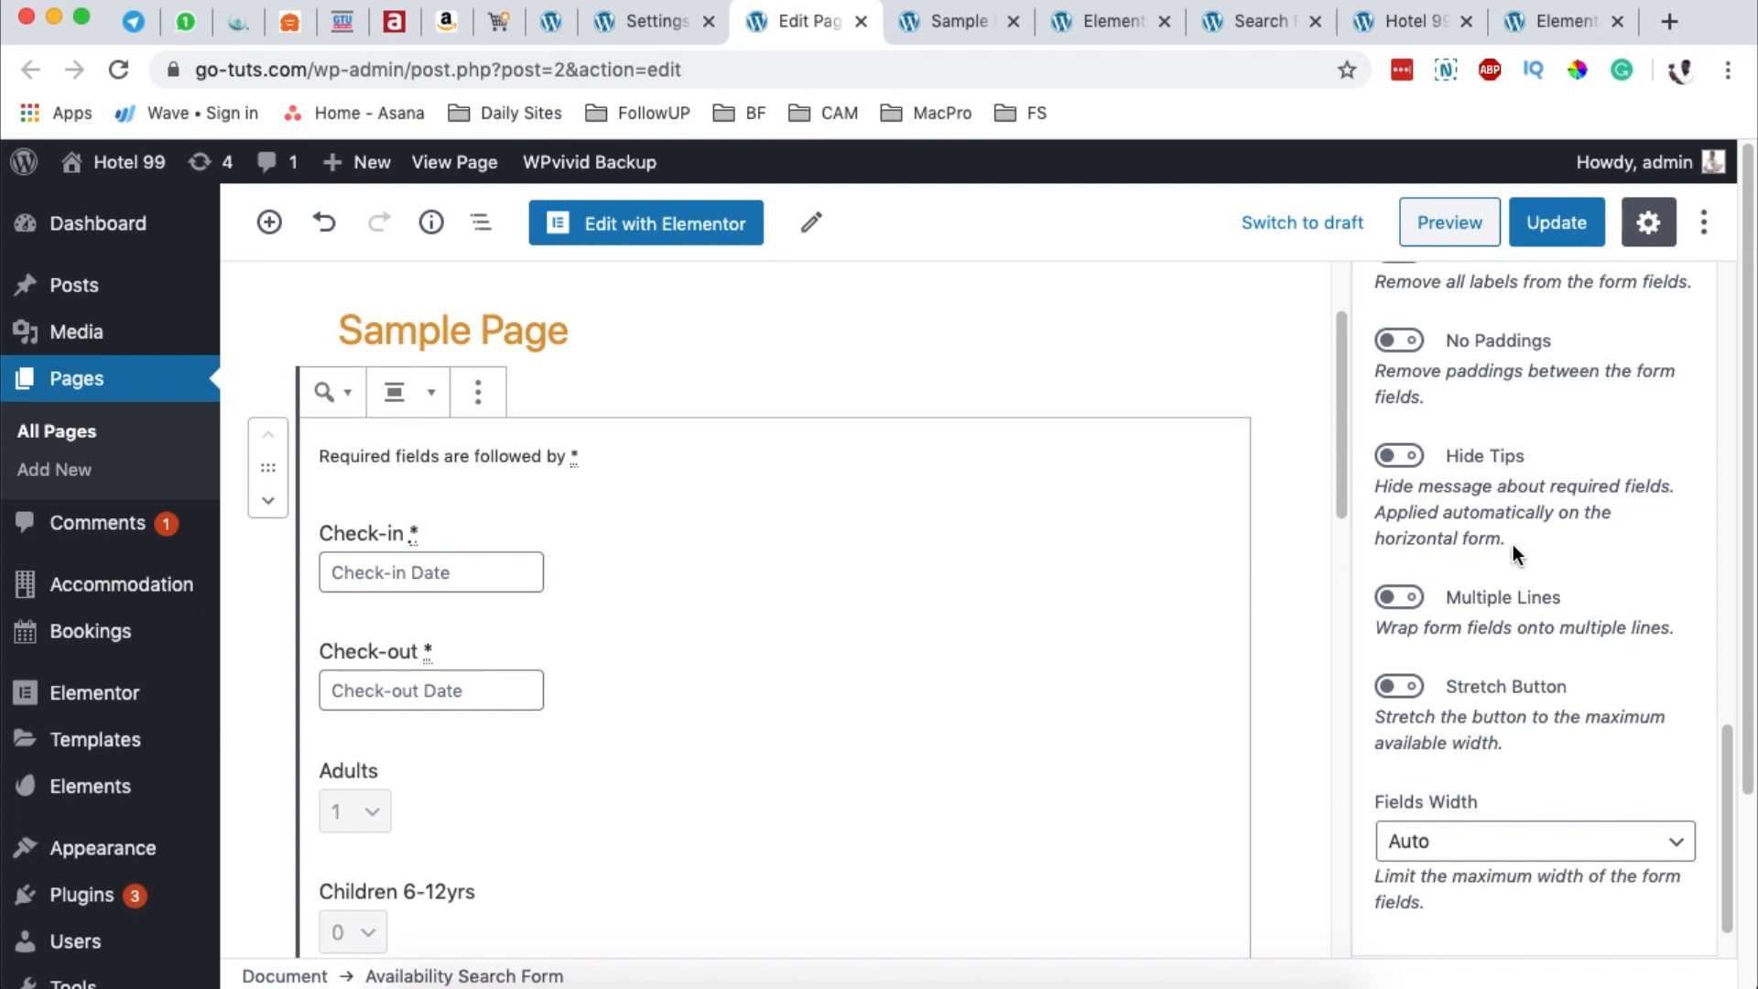
Step: Try the Hide Labels option on the vertical search form and turn it off again
scroll(1516, 540, up, 2)
scroll(1517, 546, up, 1)
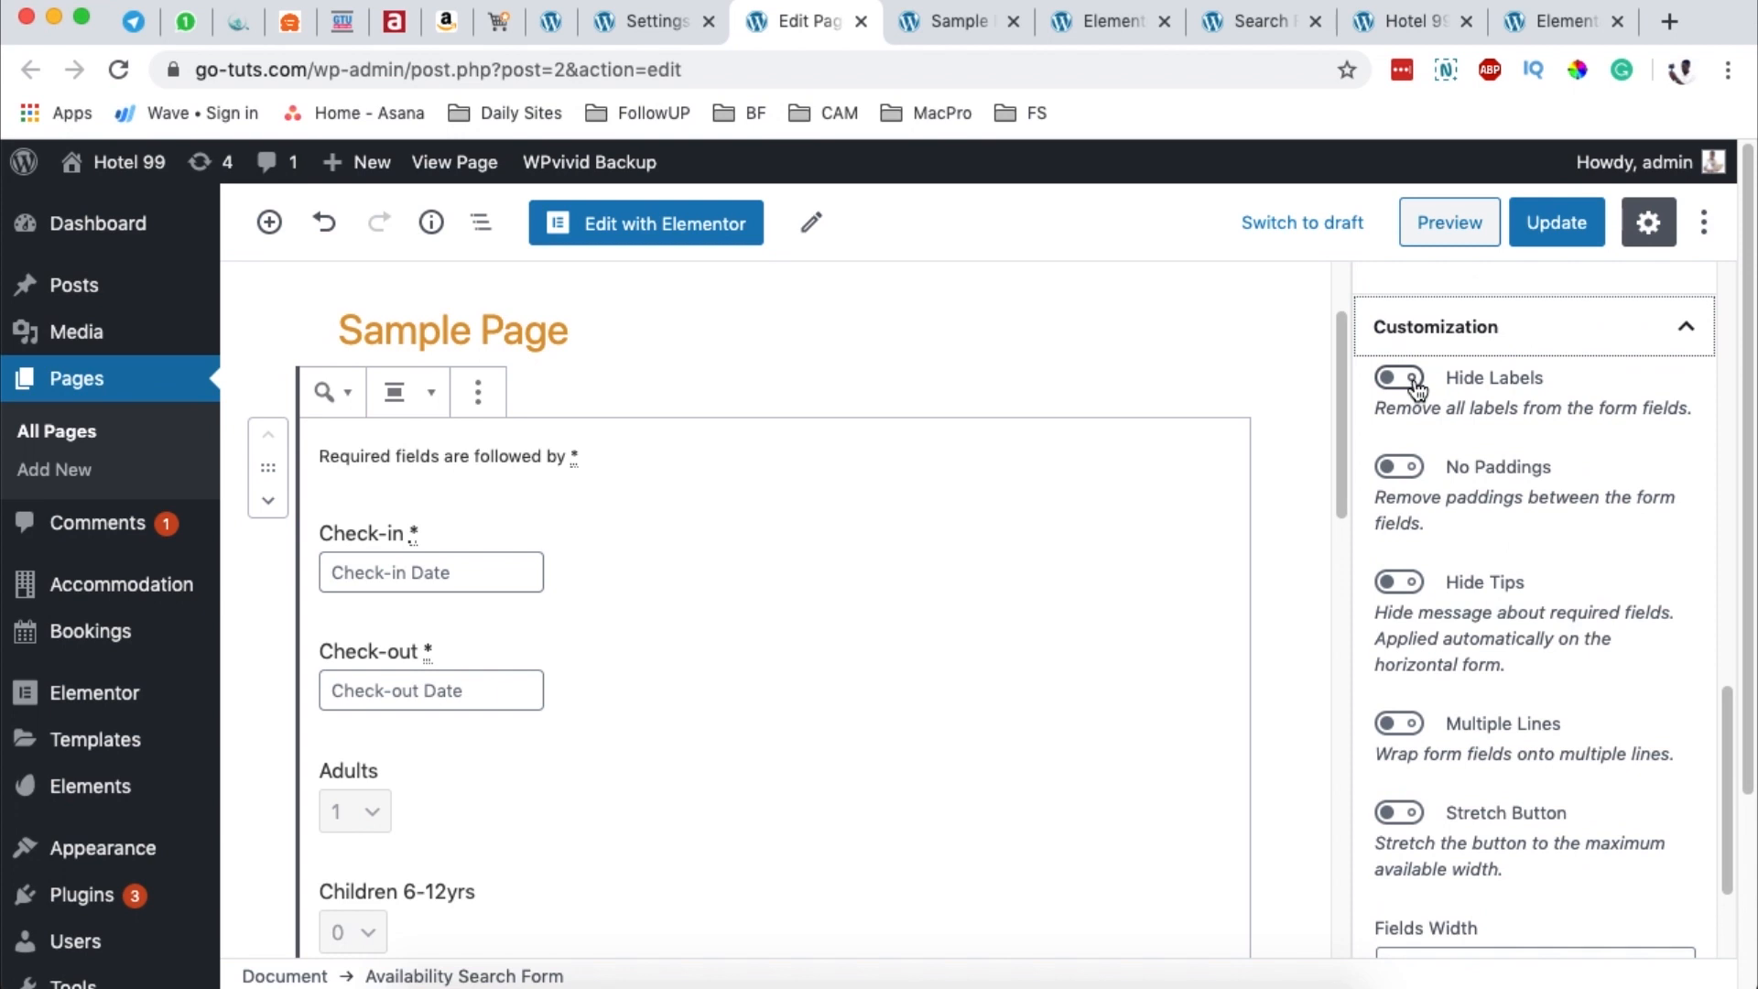
click(1401, 377)
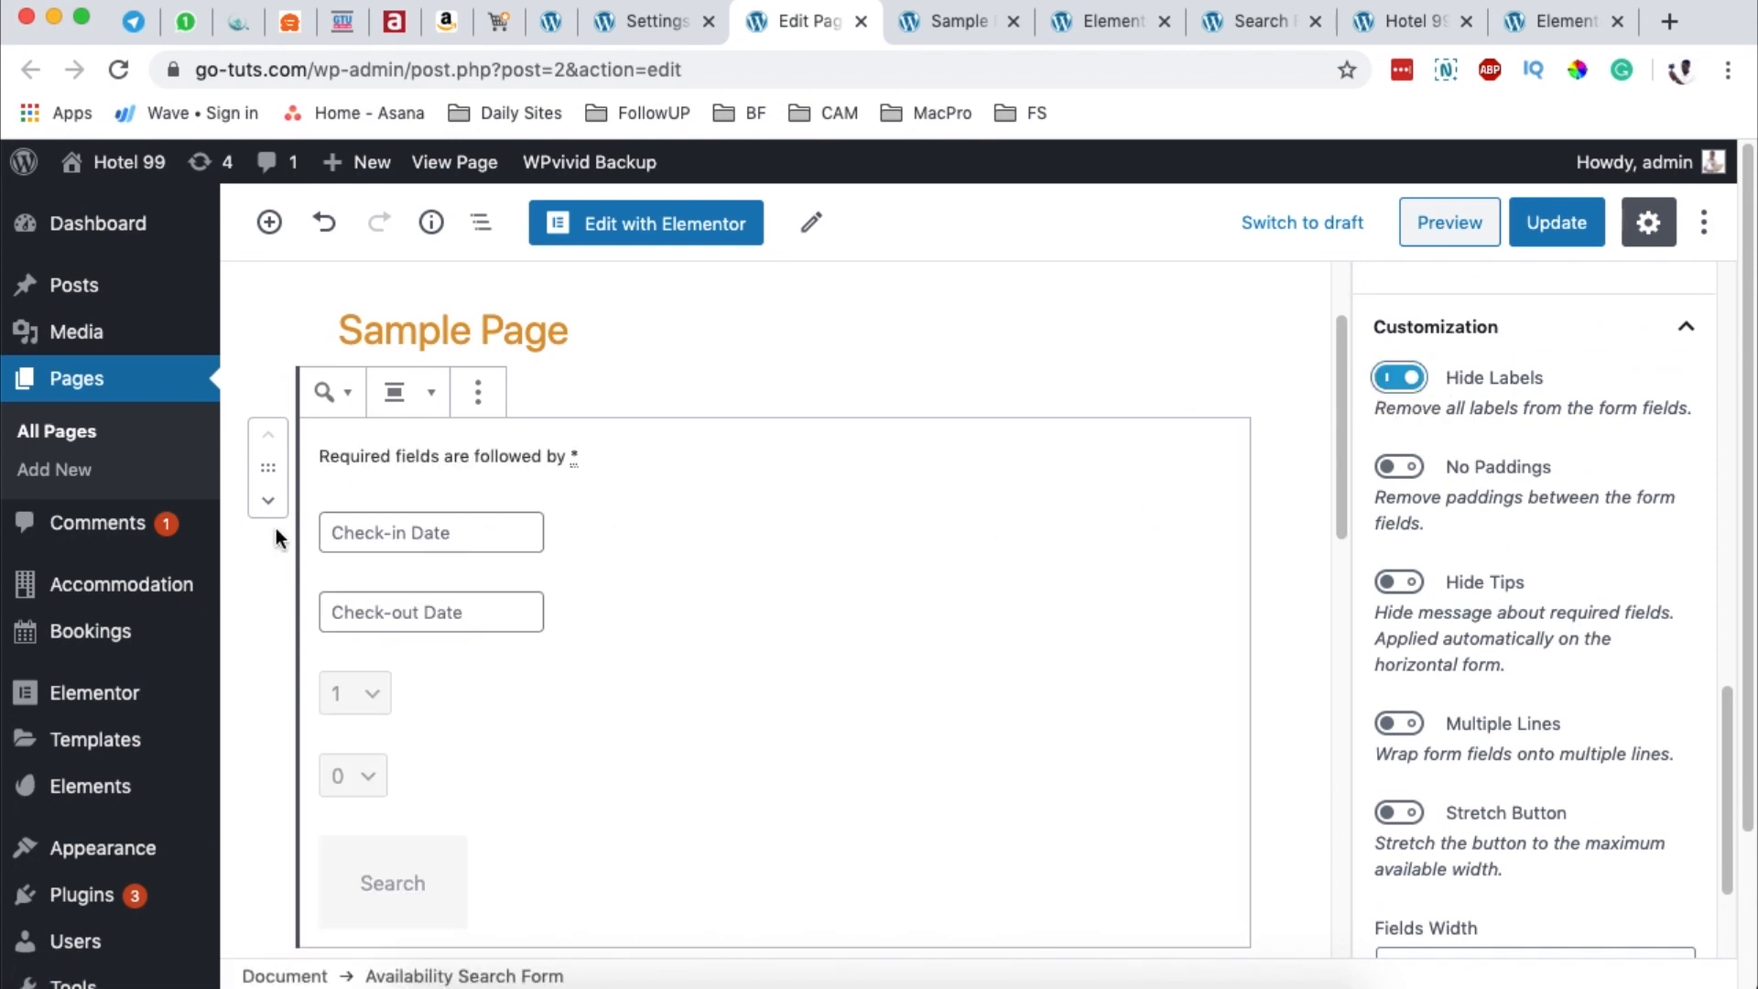
click(1398, 377)
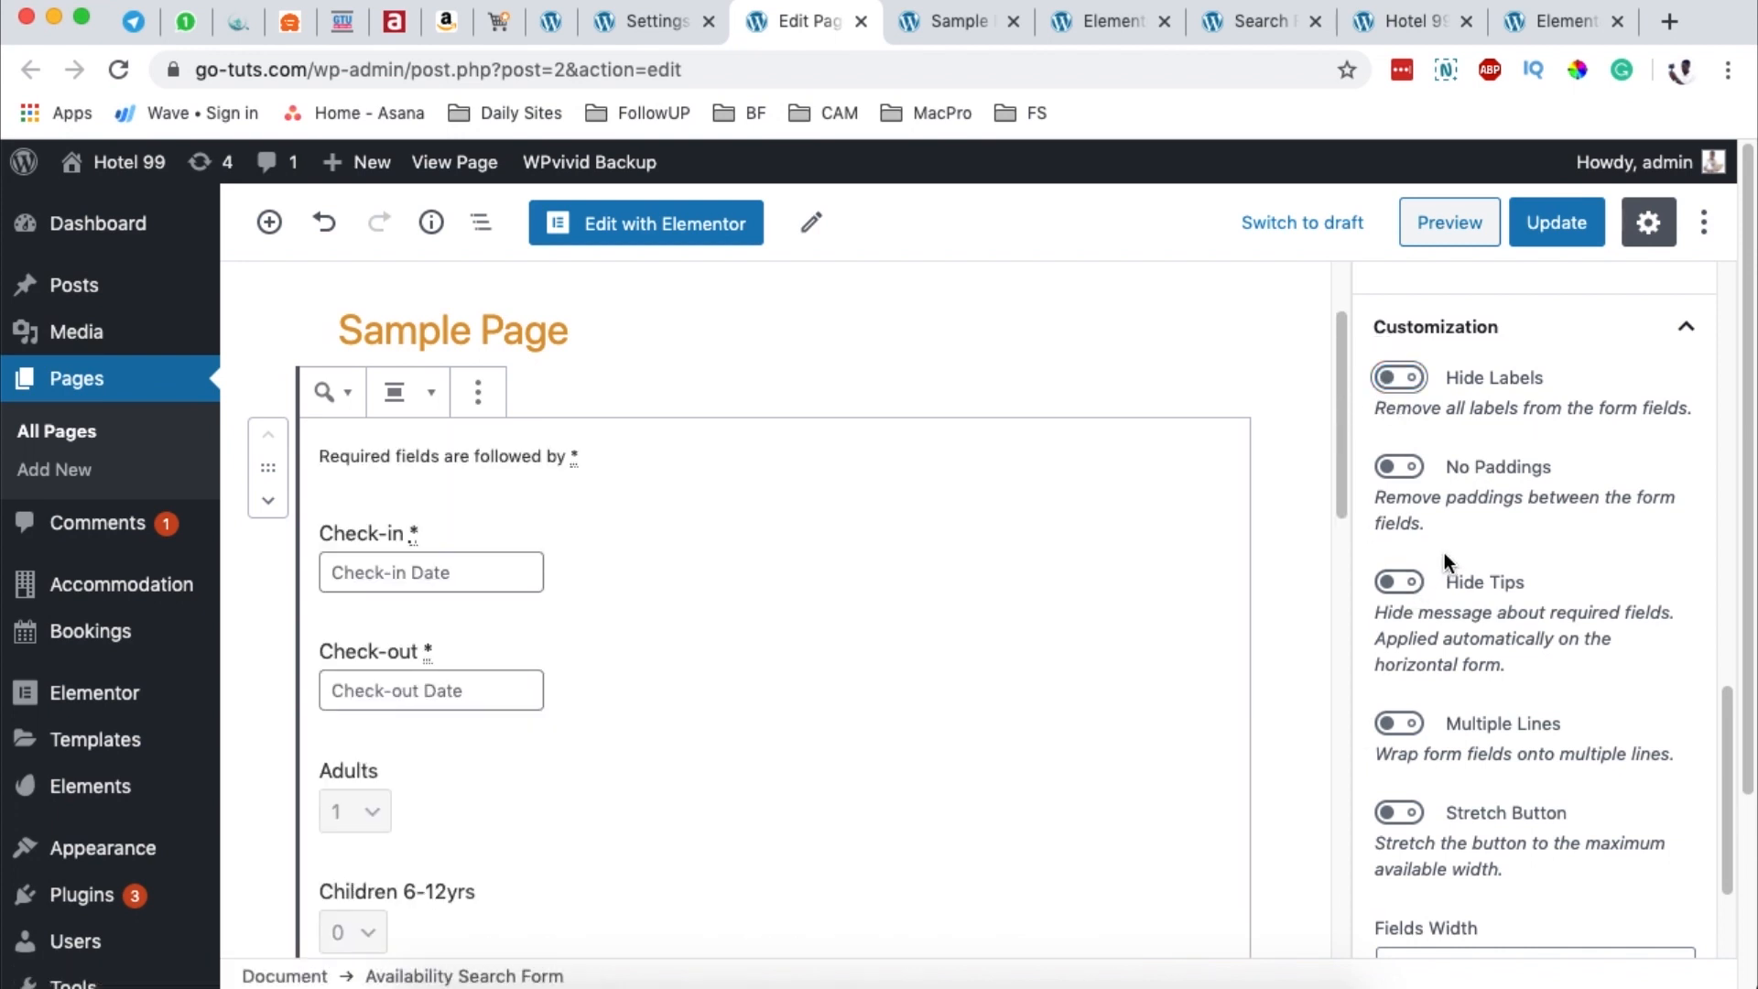
Step: Apply the Horizontal Form style to the Availability Search Form block and preview the Sample Page
scroll(1443, 552, down, 1)
scroll(1436, 703, up, 5)
scroll(1438, 700, up, 3)
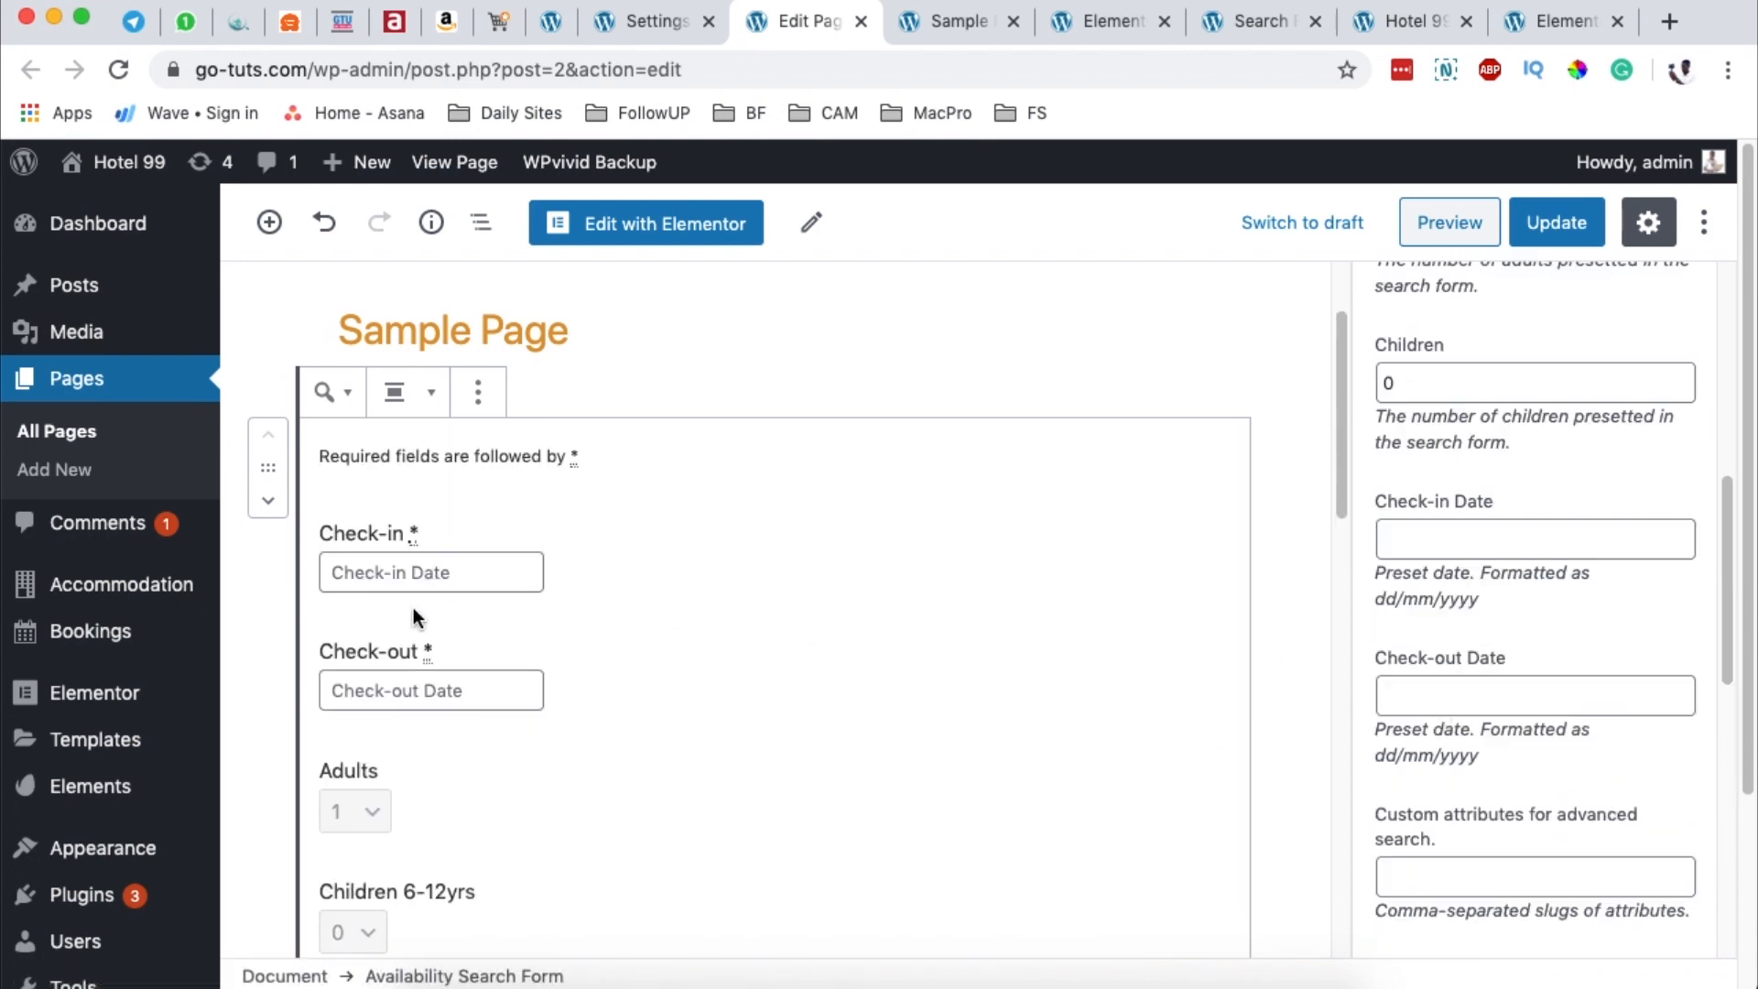
scroll(1300, 672, up, 2)
scroll(1417, 627, up, 5)
scroll(1429, 605, up, 1)
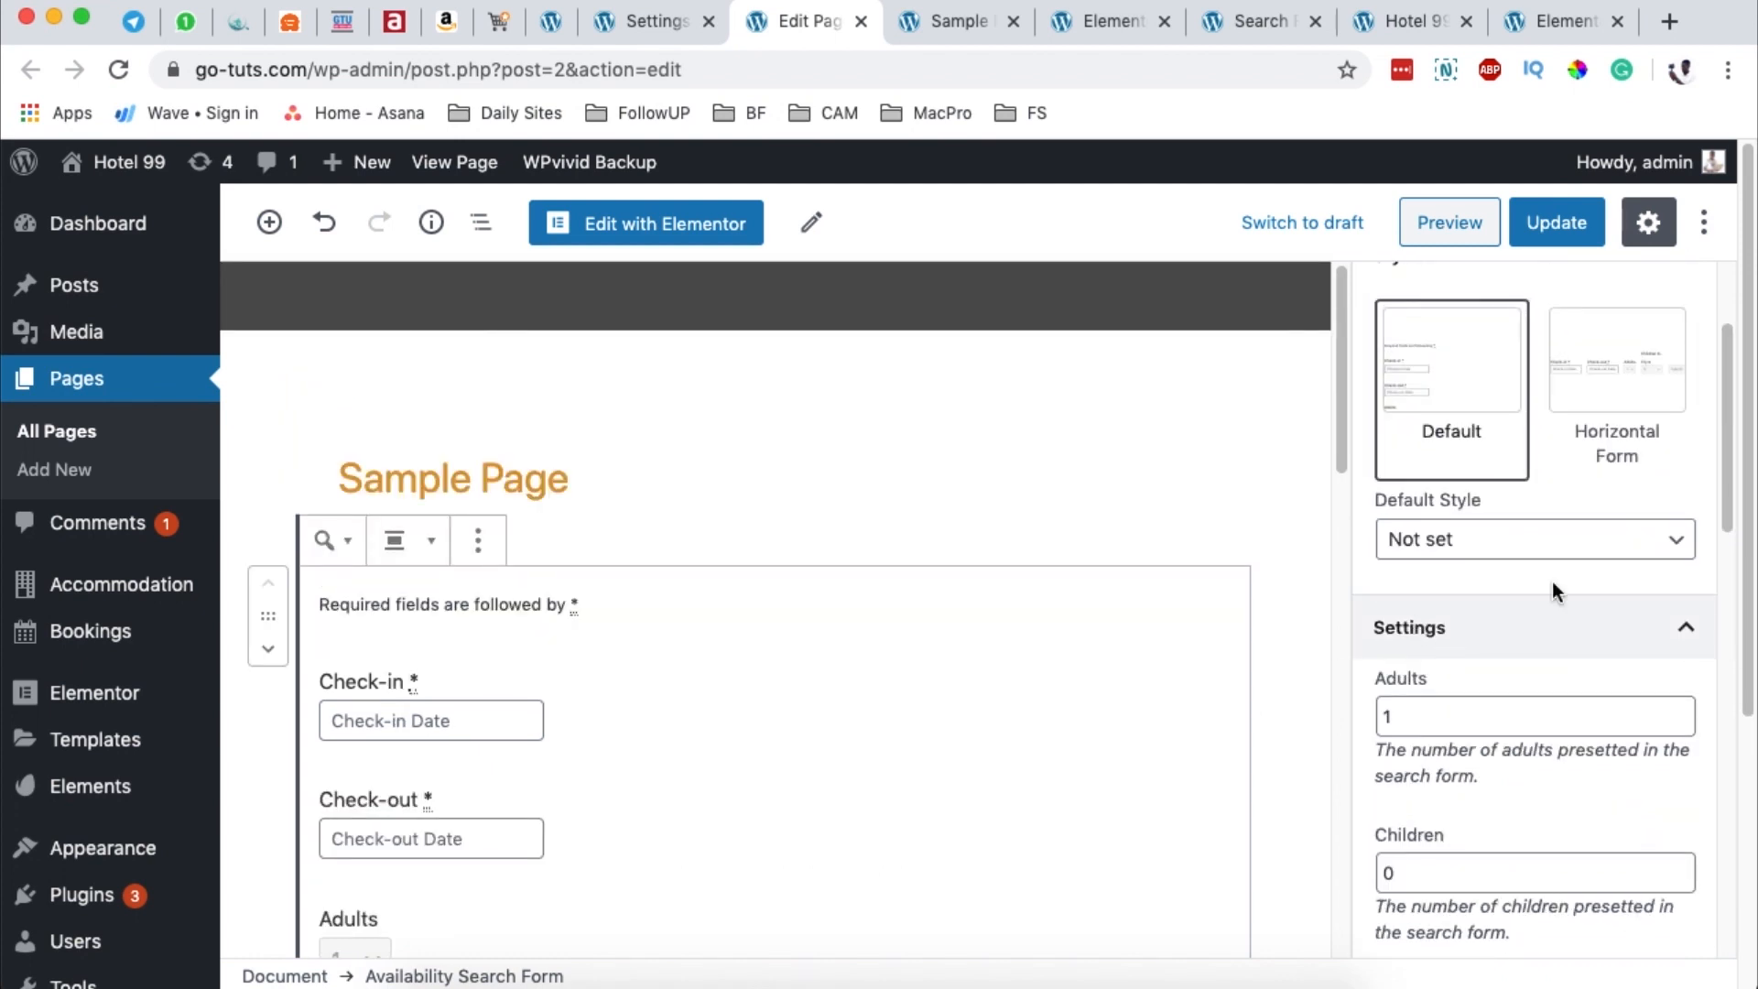
scroll(1575, 394, up, 3)
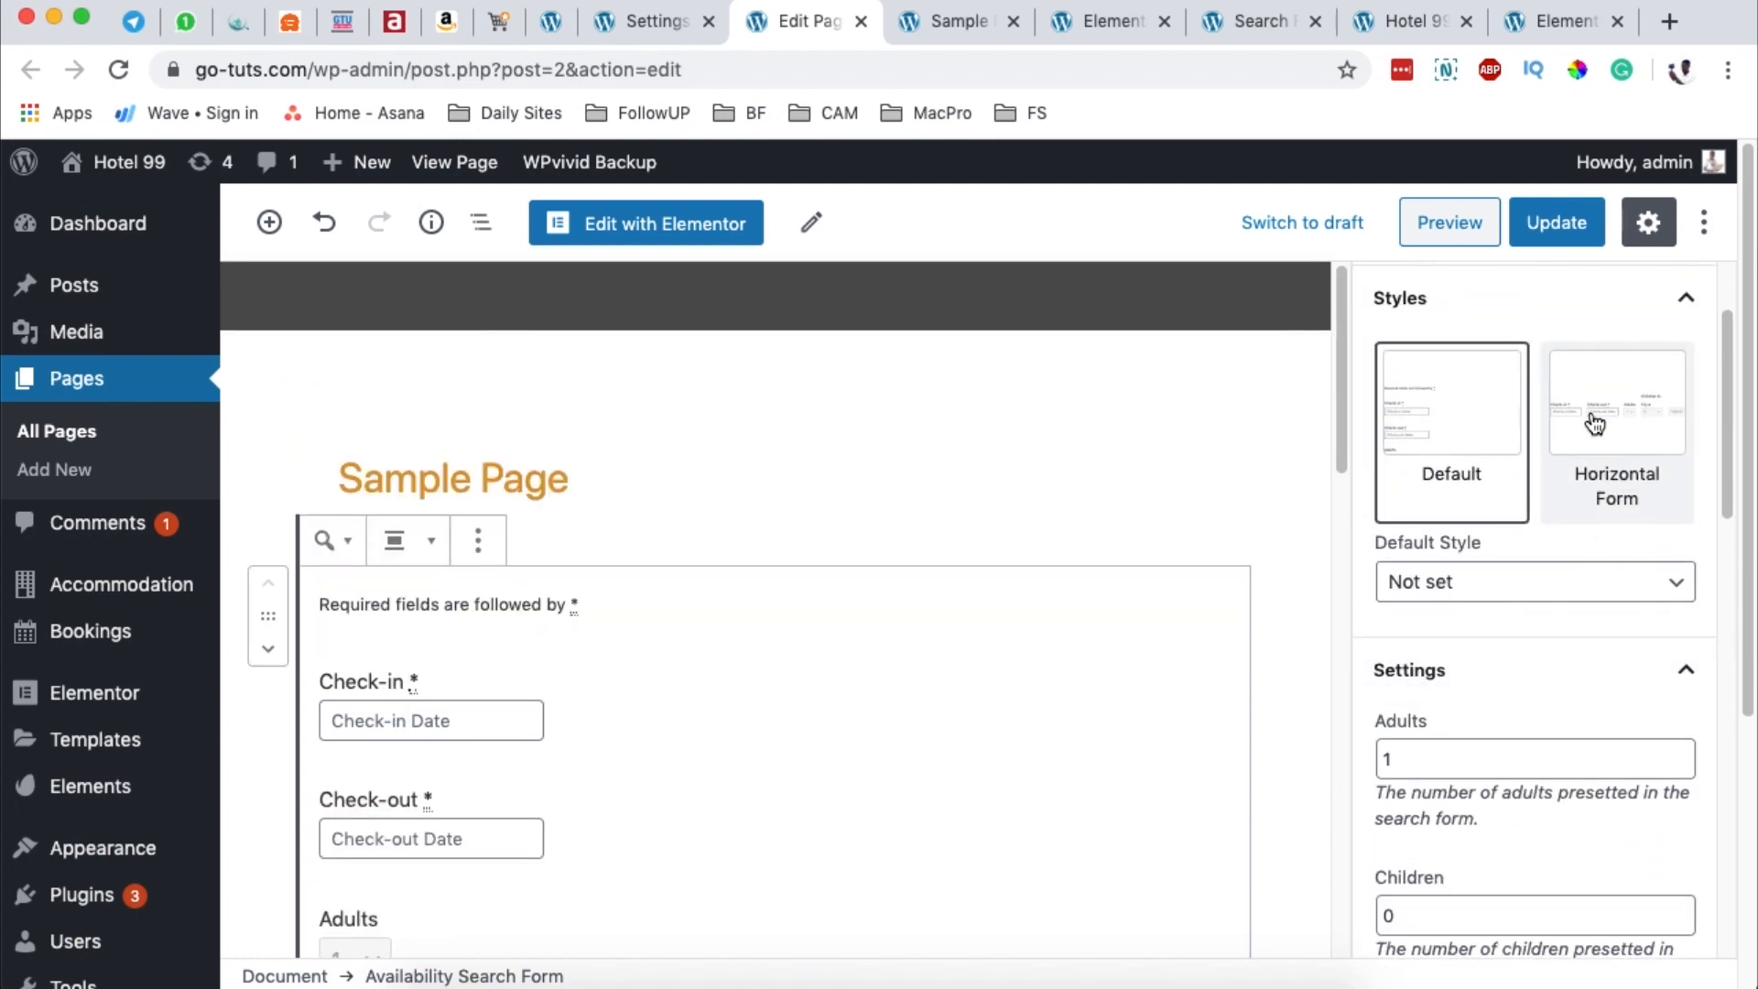
click(1620, 499)
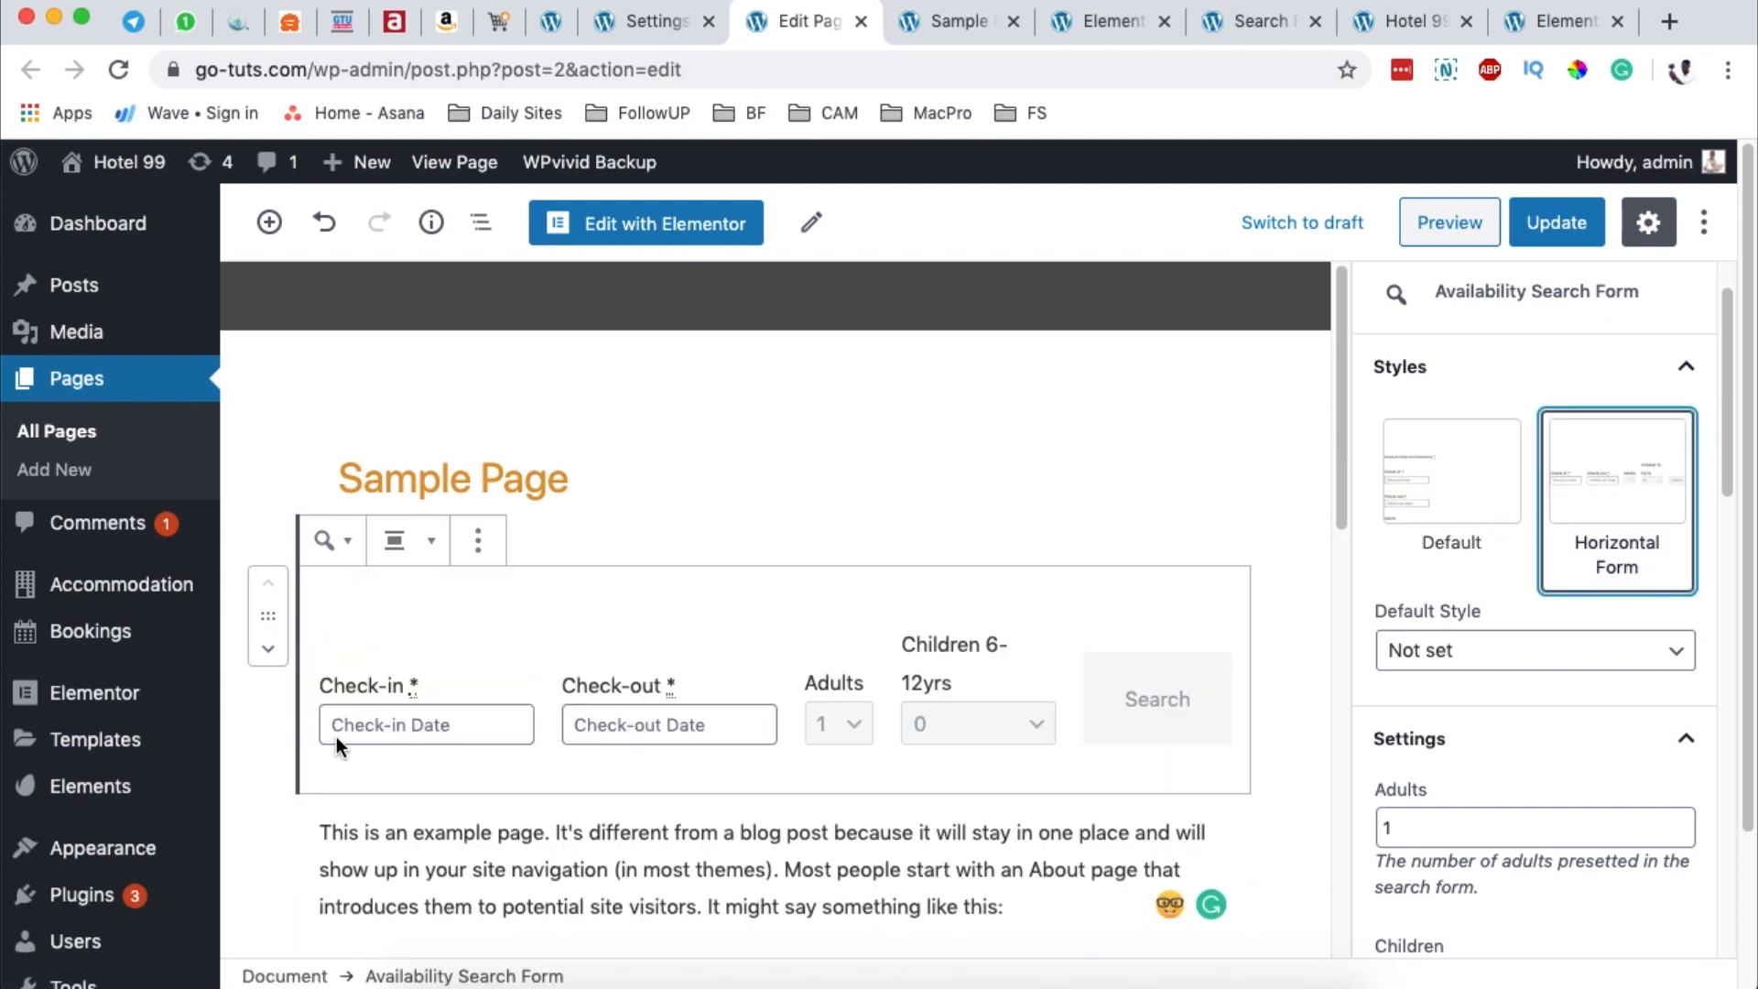
click(1439, 229)
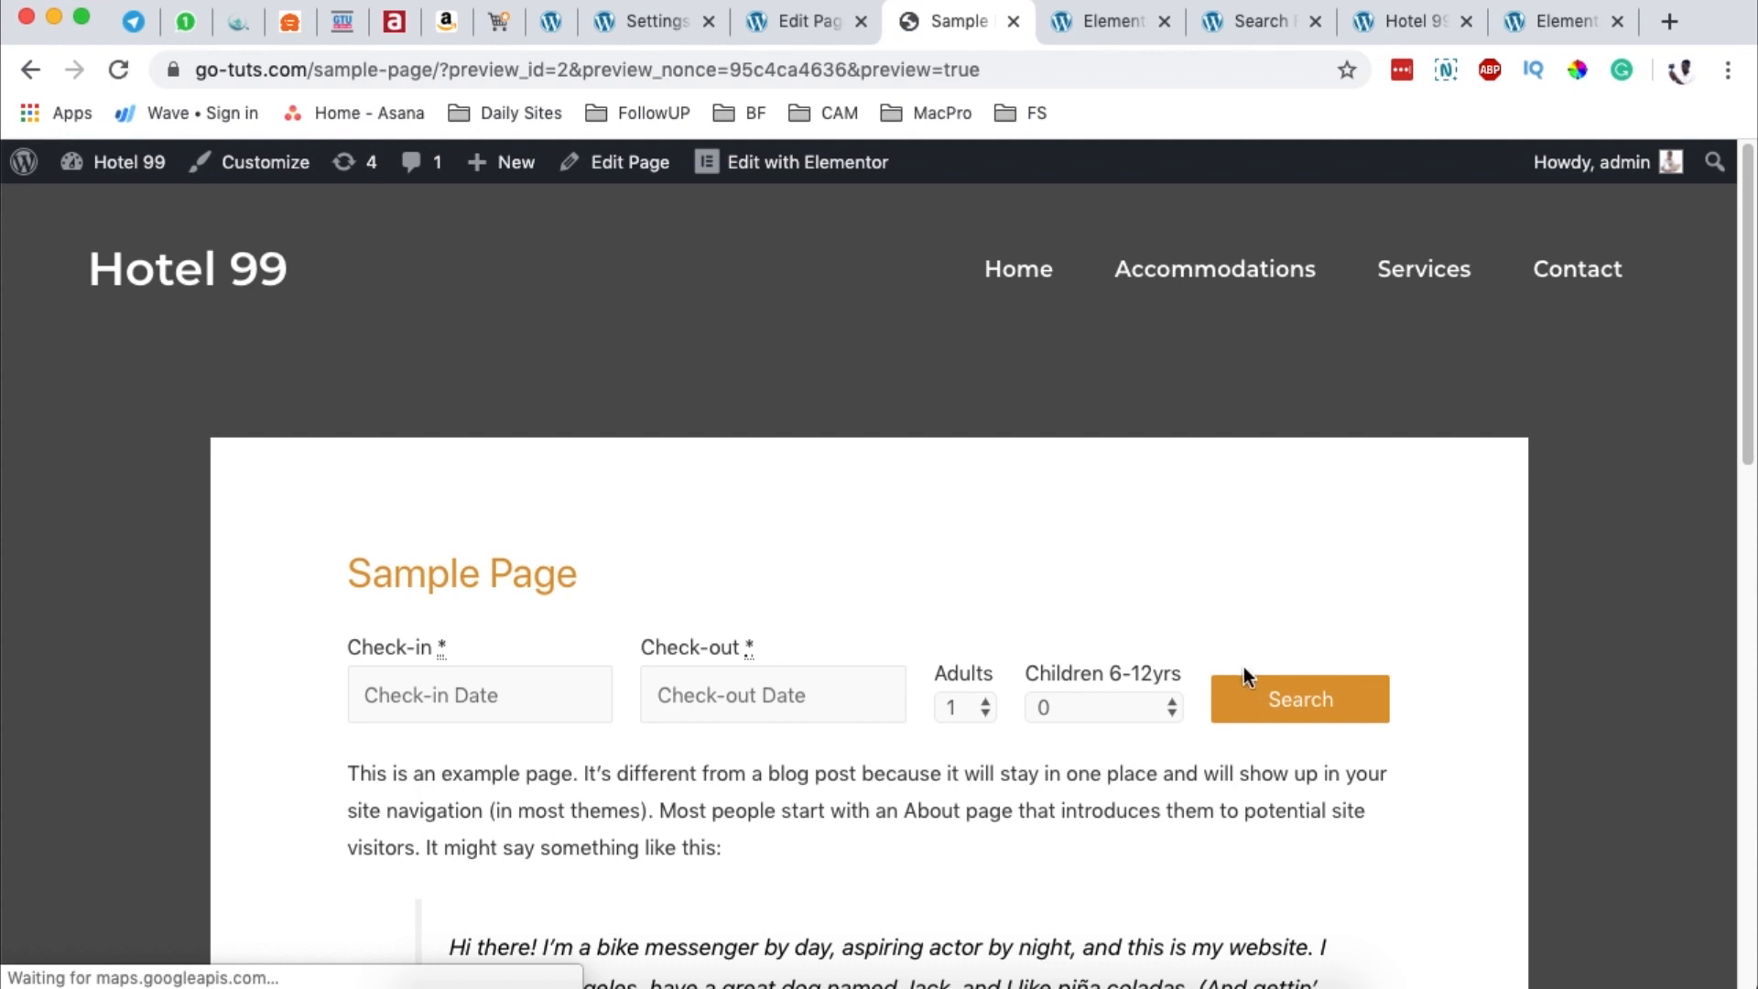
Step: Back in the page editor, try the No Paddings option on the horizontal form, preview the page and turn the option off again
click(795, 20)
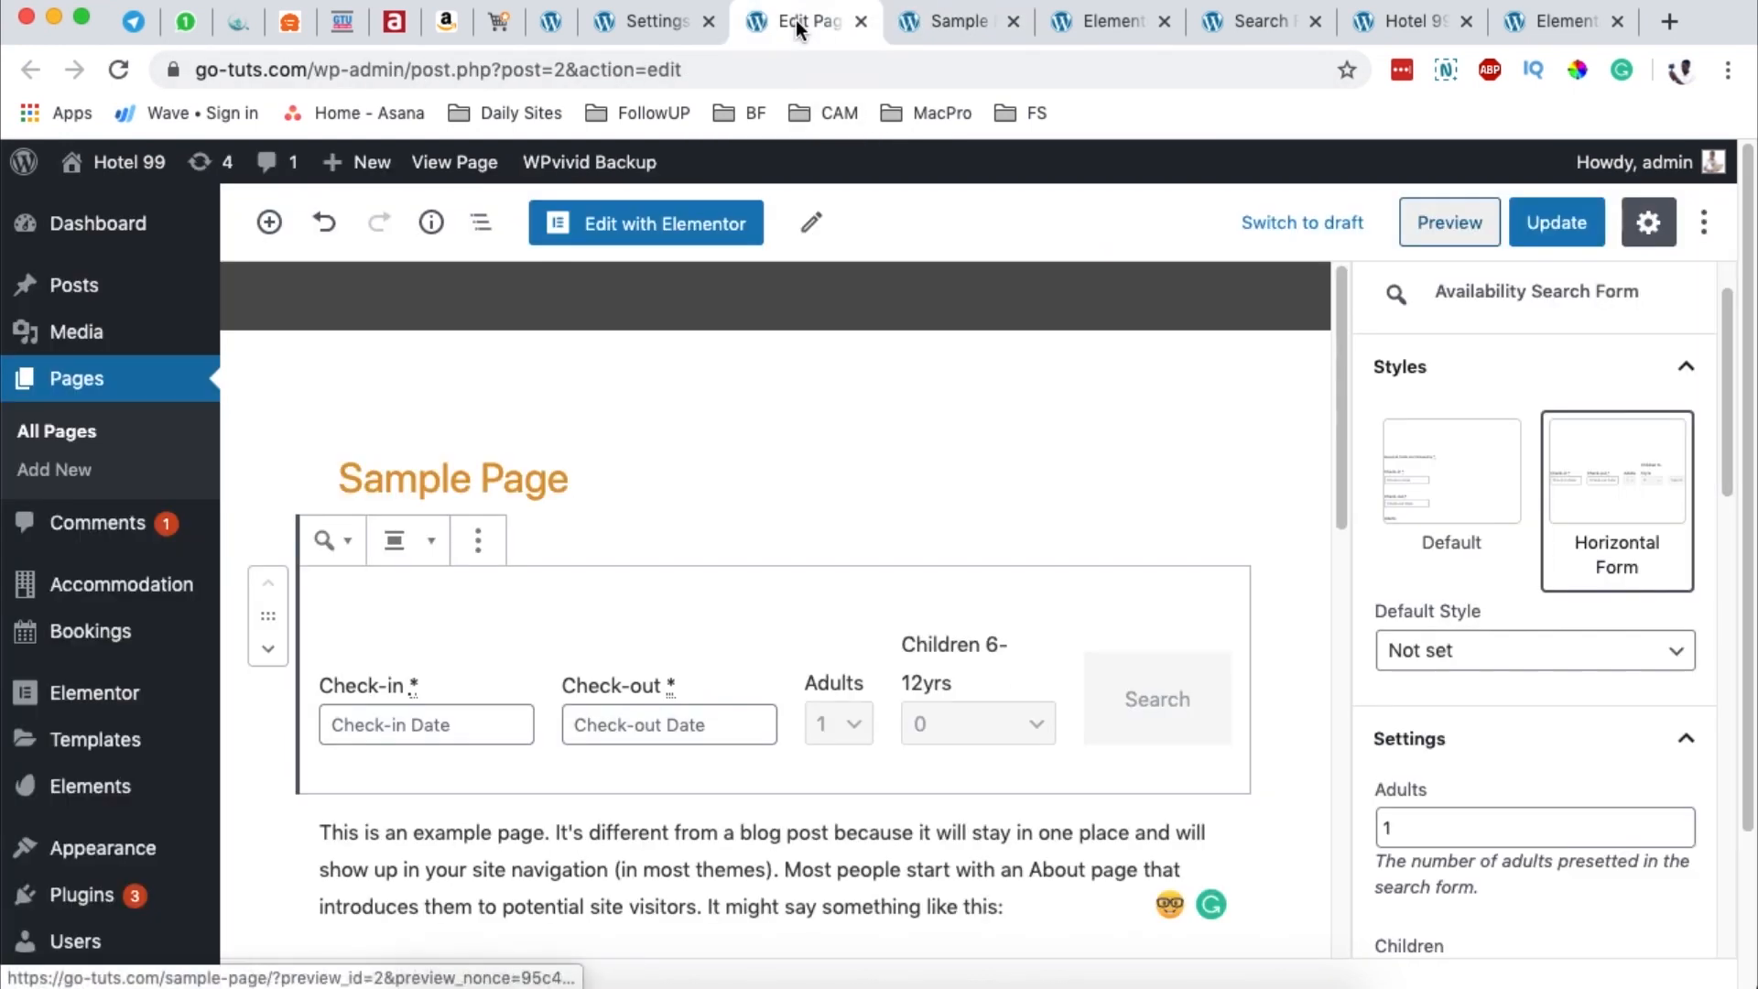
scroll(785, 677, down, 1)
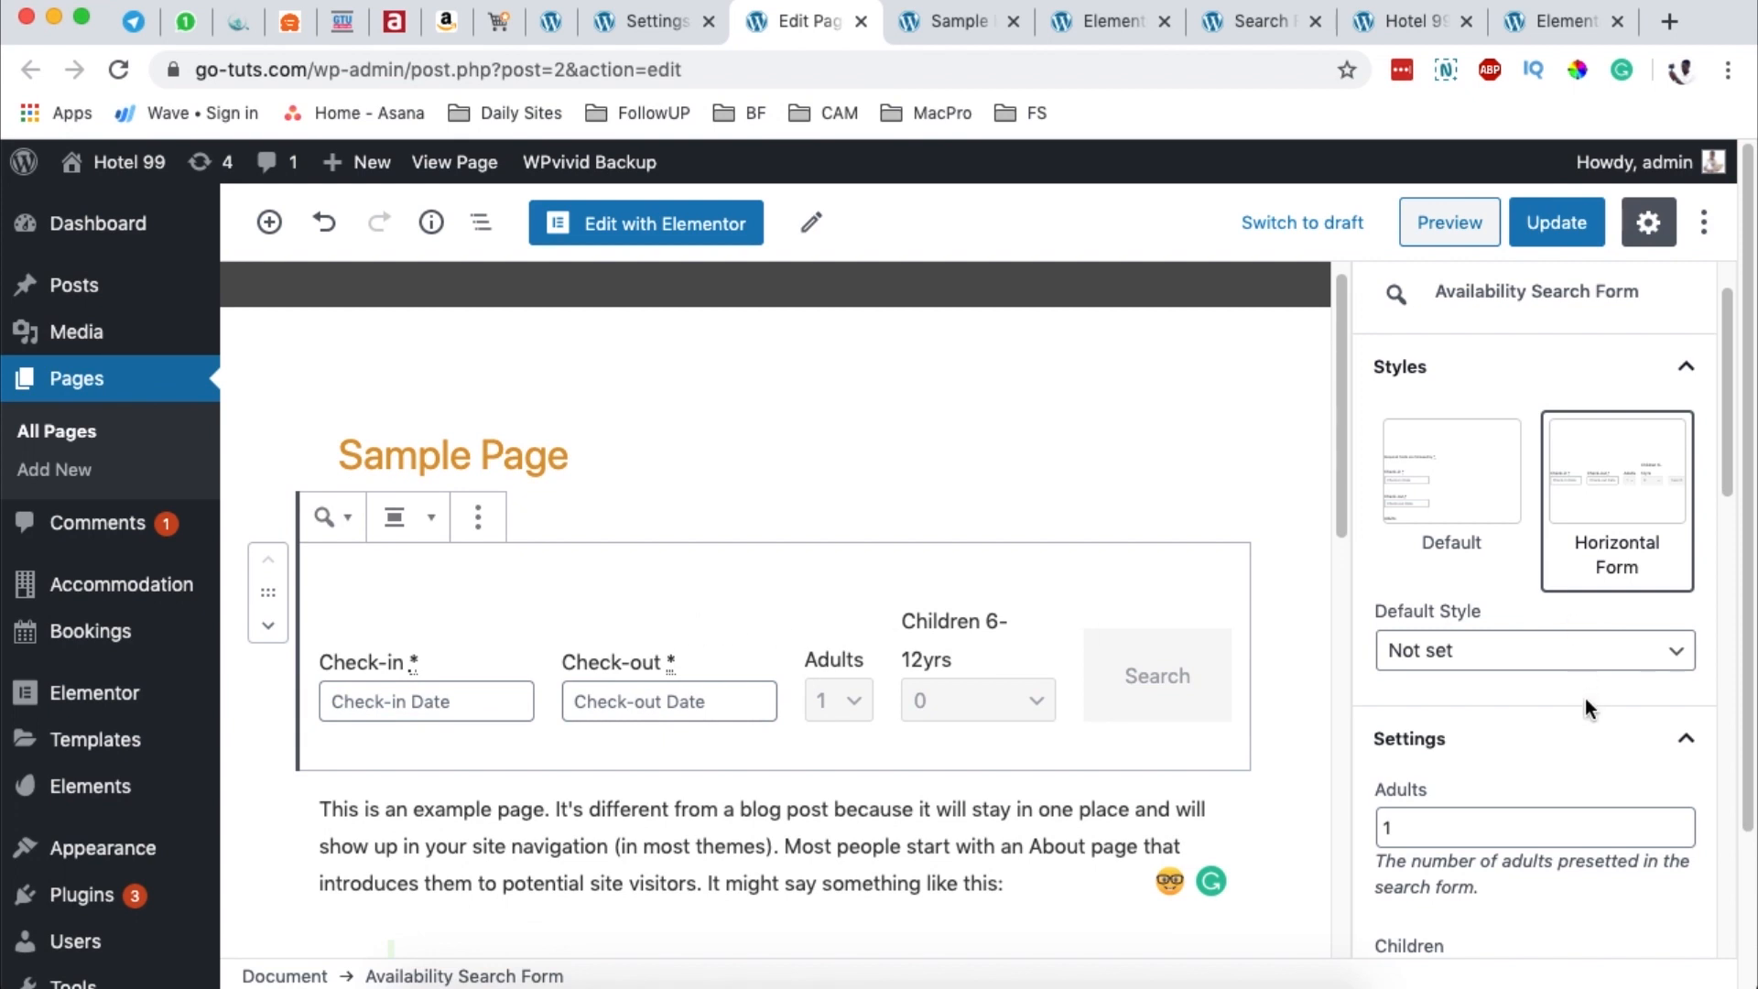
scroll(1585, 698, down, 5)
scroll(1590, 627, down, 12)
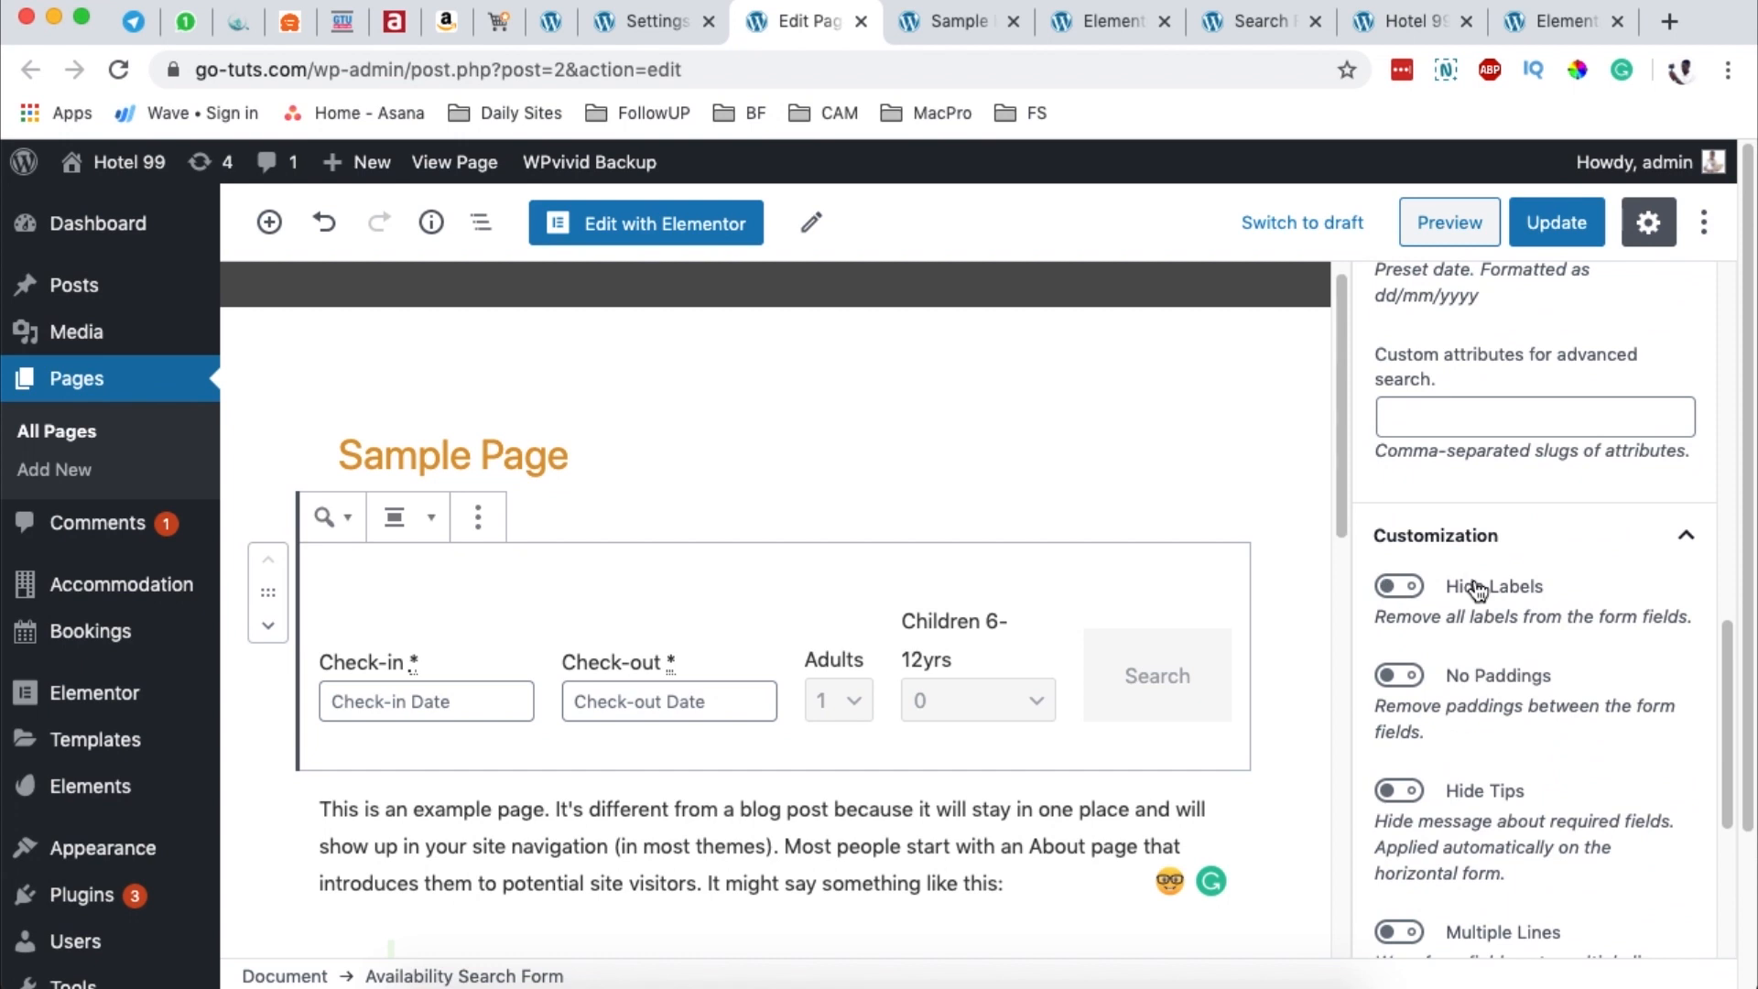
scroll(1428, 613, down, 2)
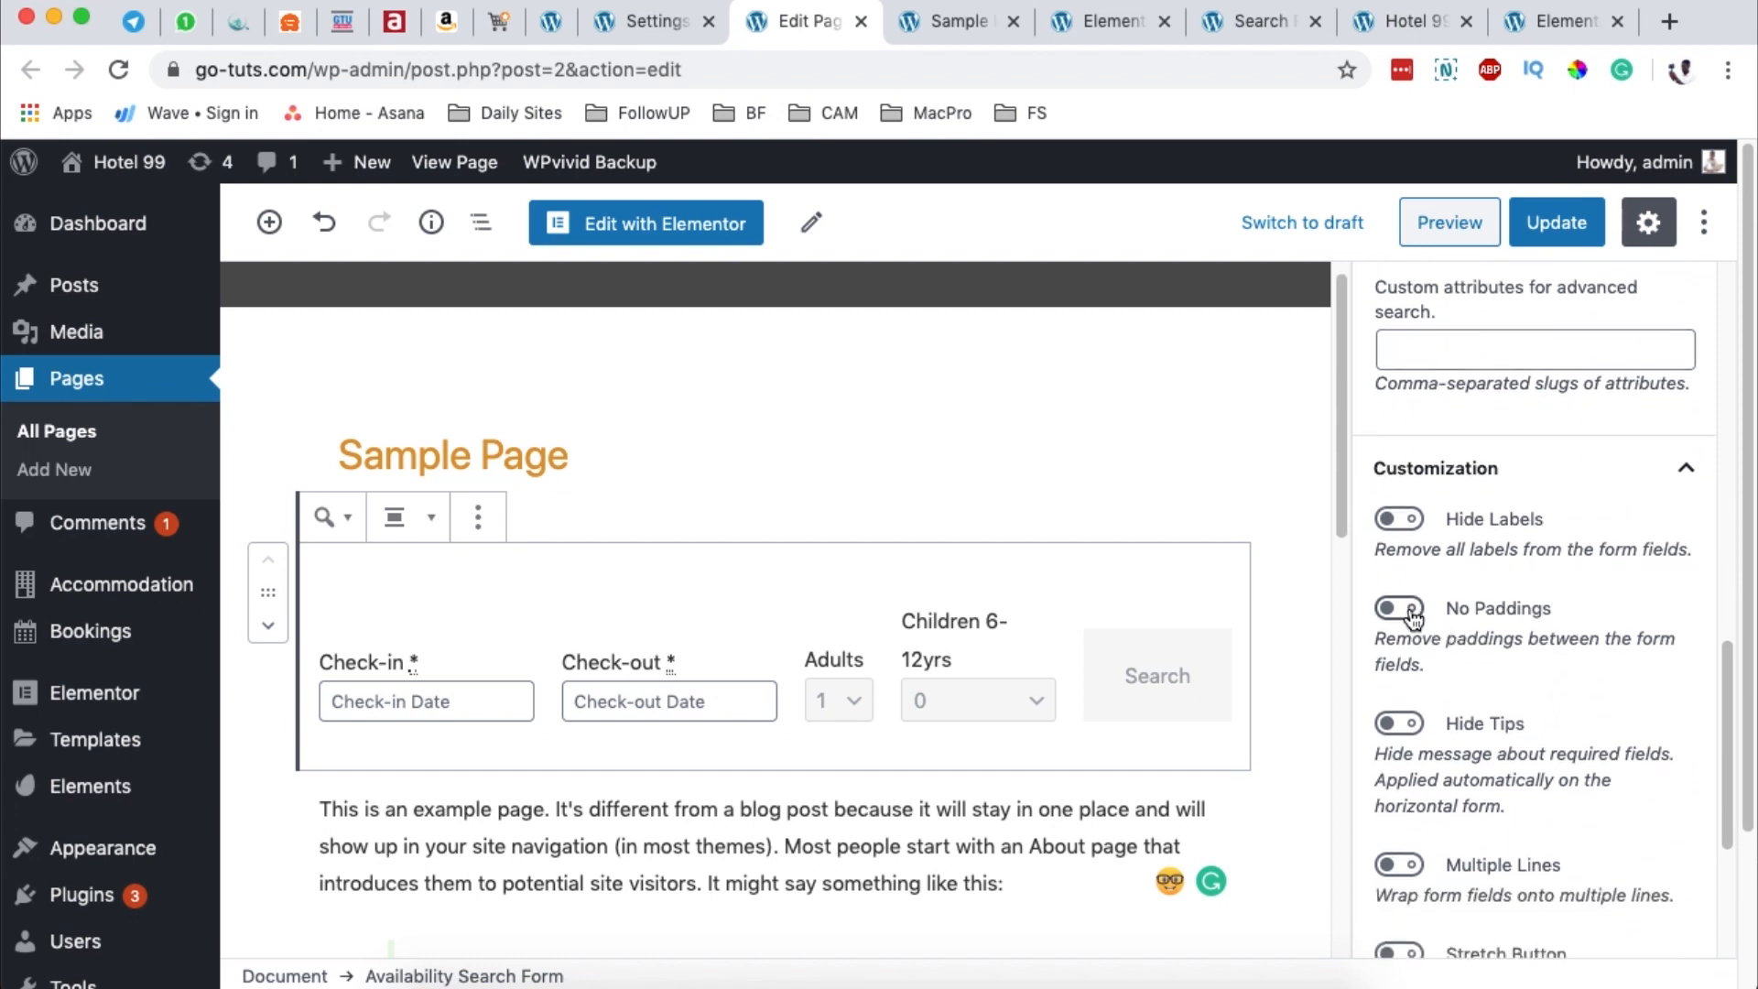
click(1414, 615)
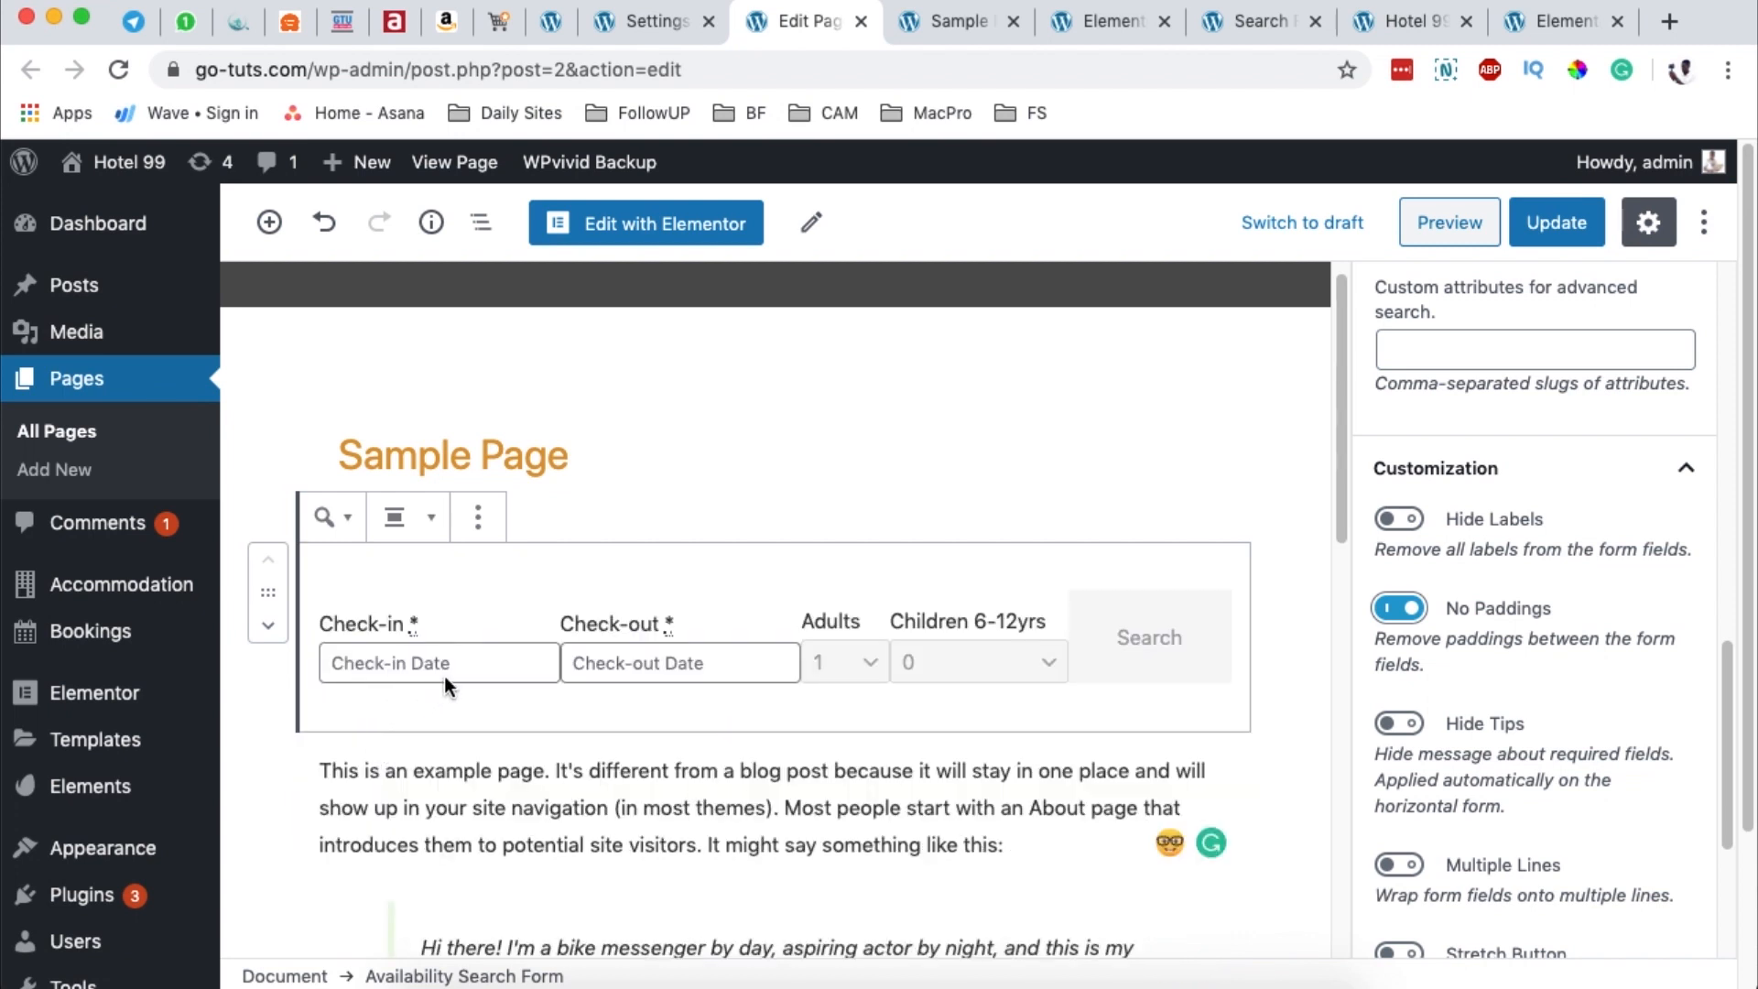
click(1430, 225)
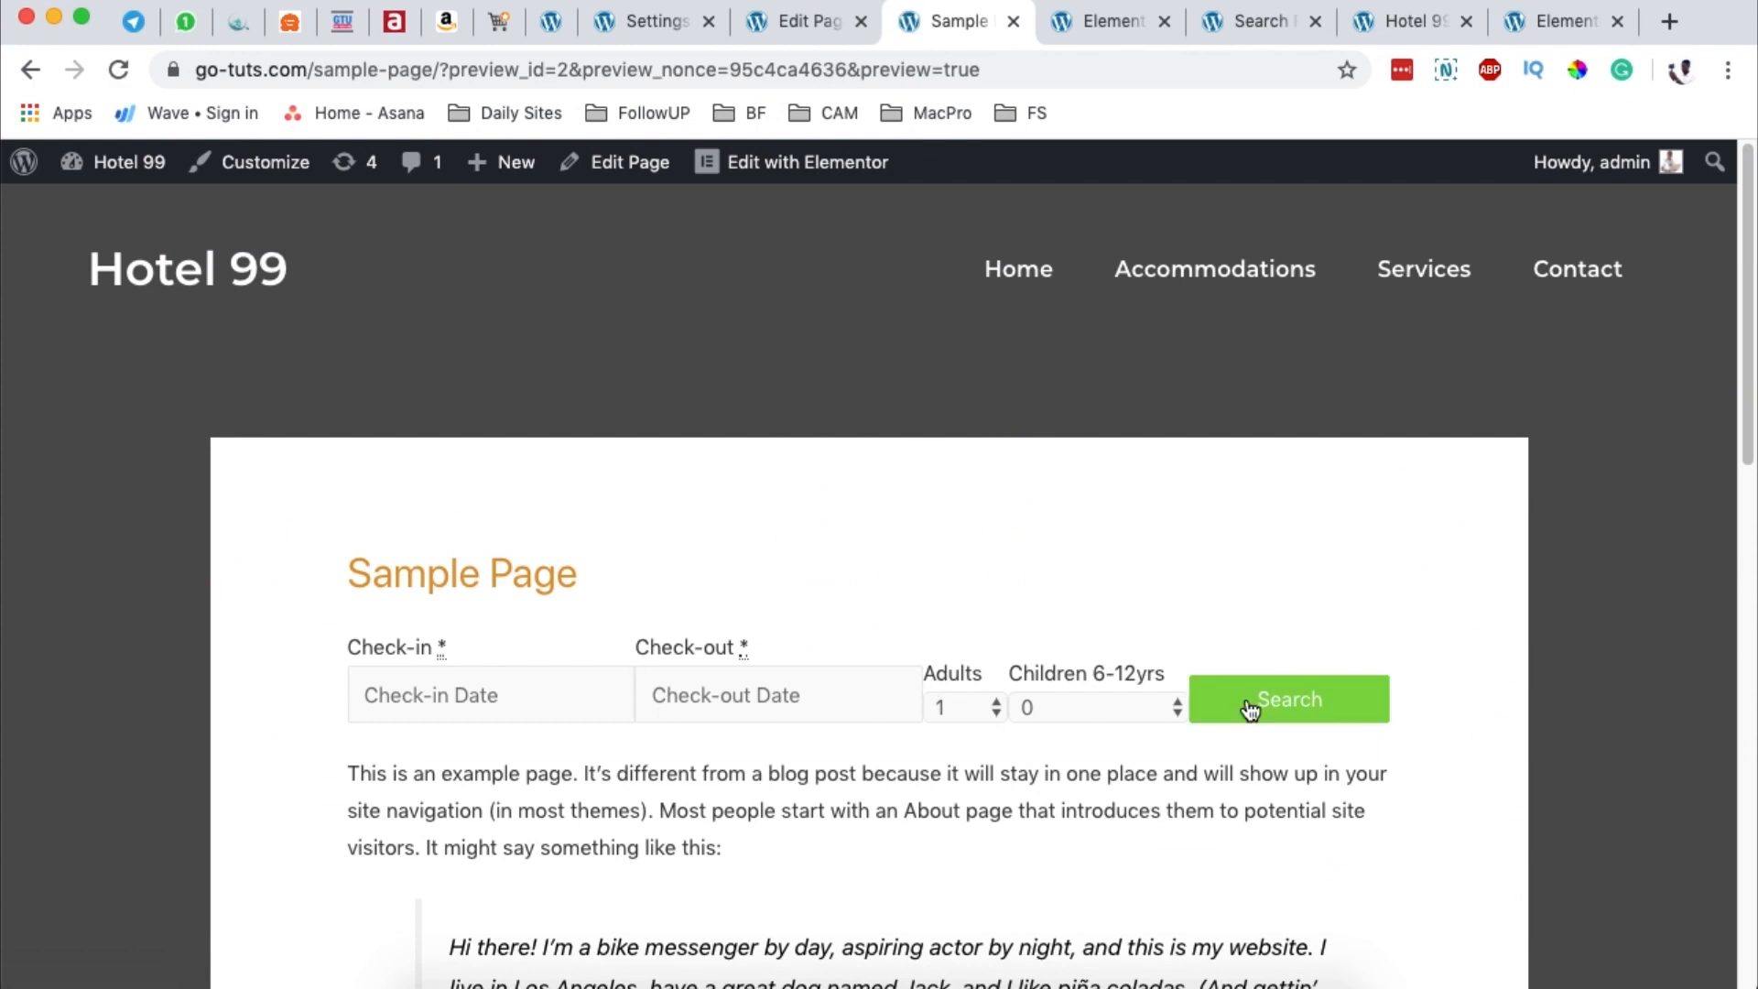
click(805, 26)
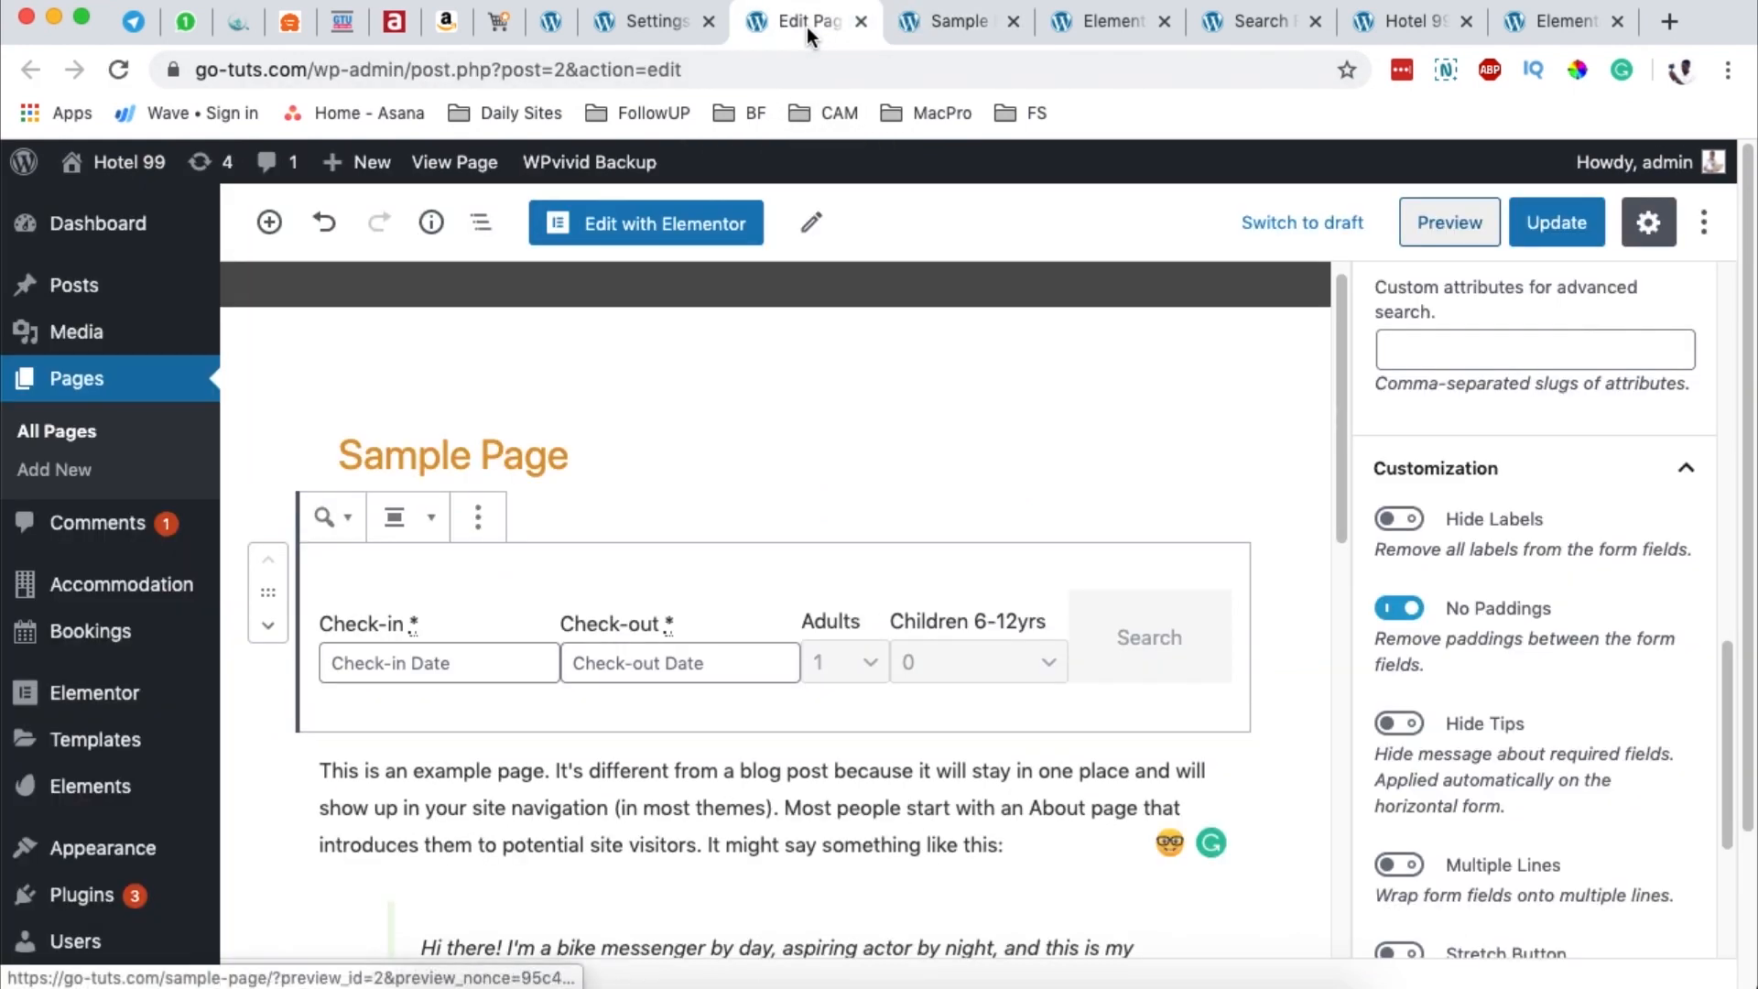
click(1388, 610)
click(1388, 610)
Step: Review the remaining form customization options, including Multiple Lines, Stretch Button and the Fields Width choices
scroll(1451, 714, down, 3)
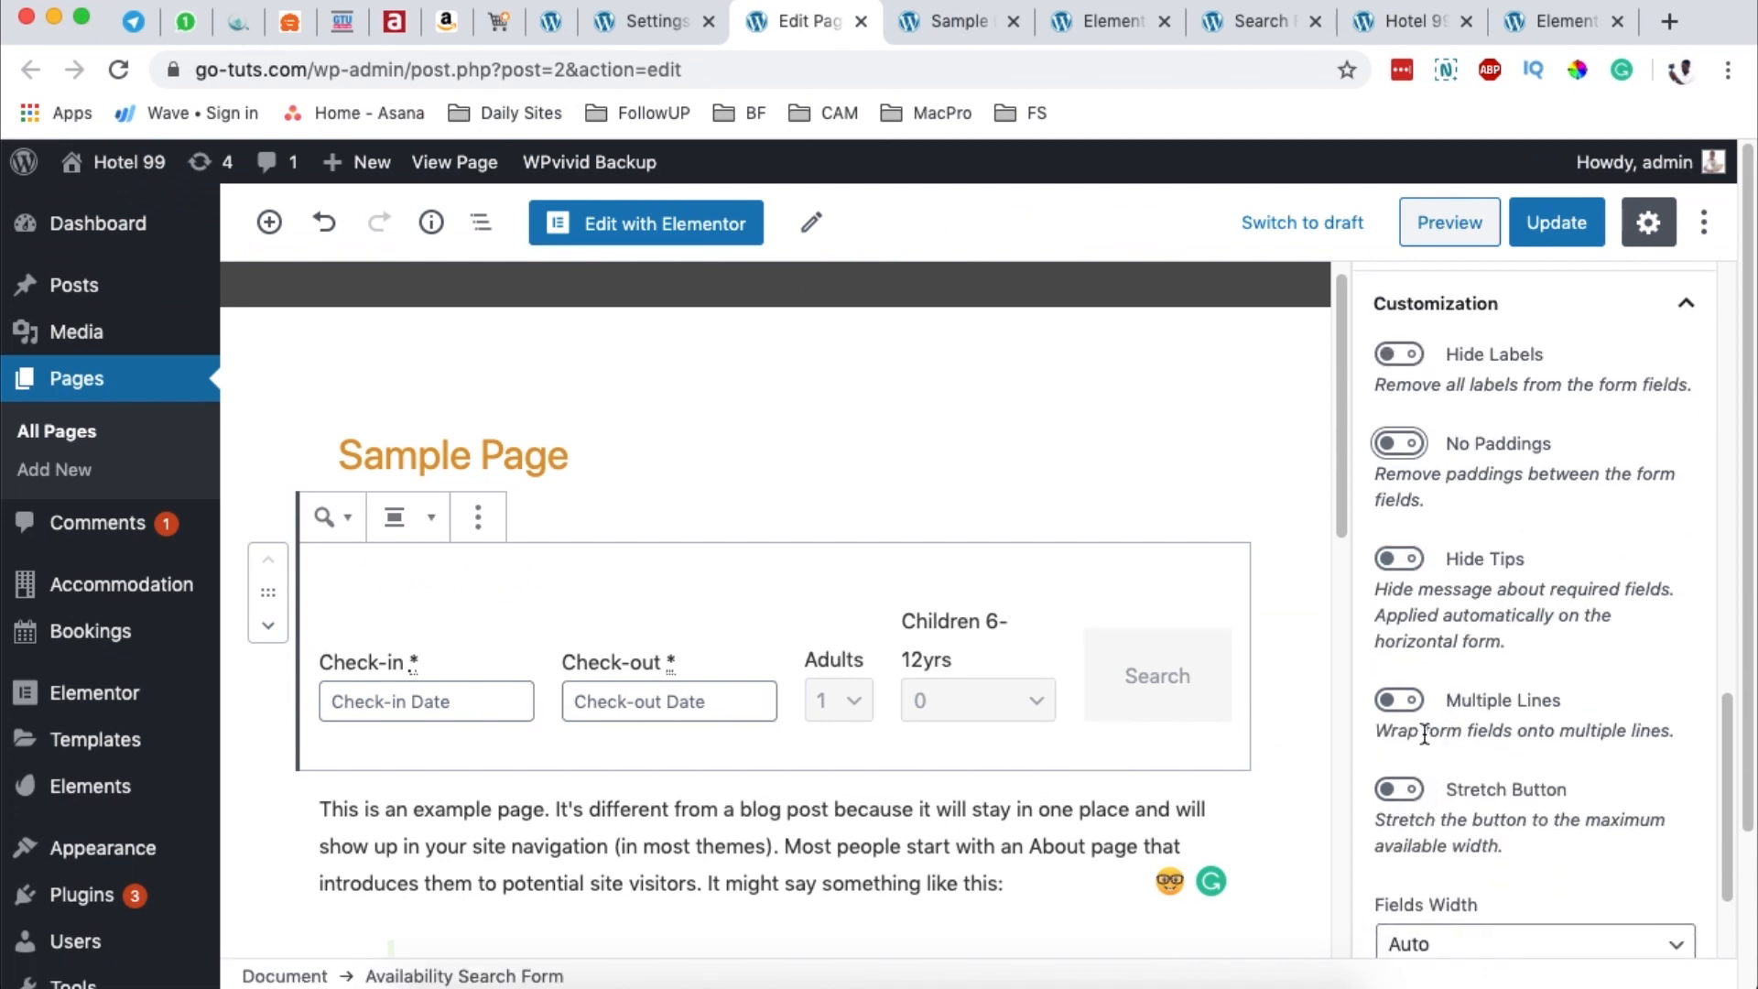
scroll(1469, 710, down, 3)
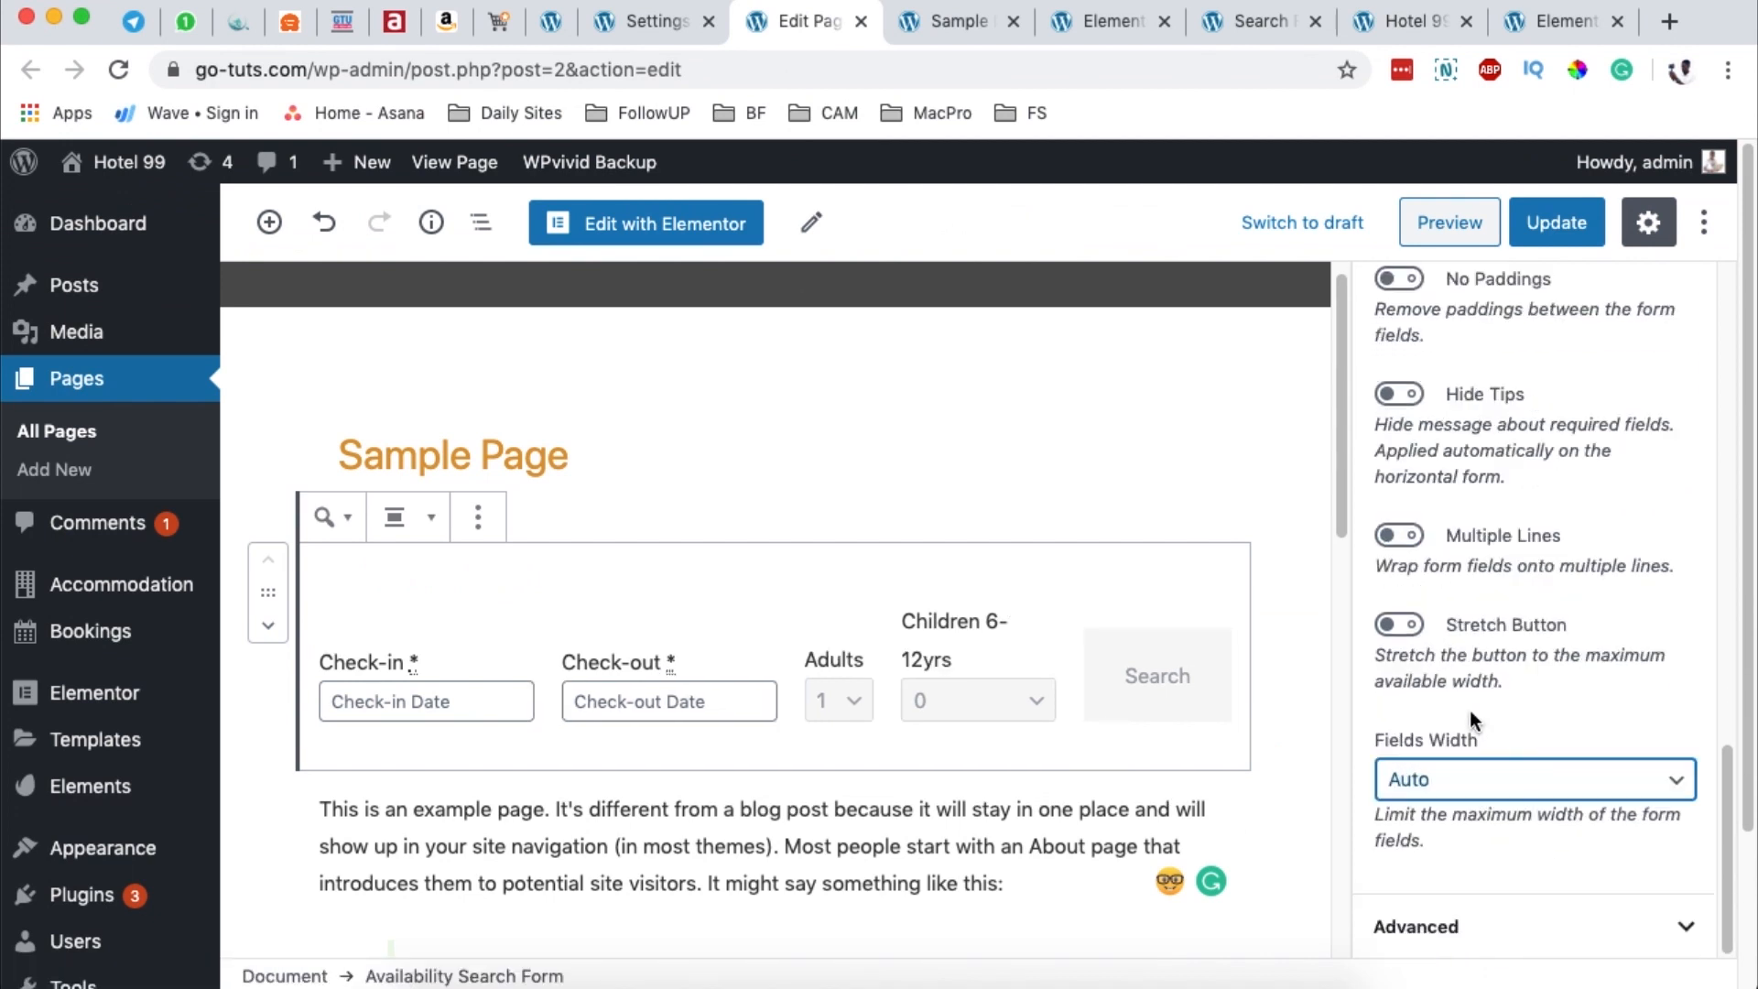
click(1449, 780)
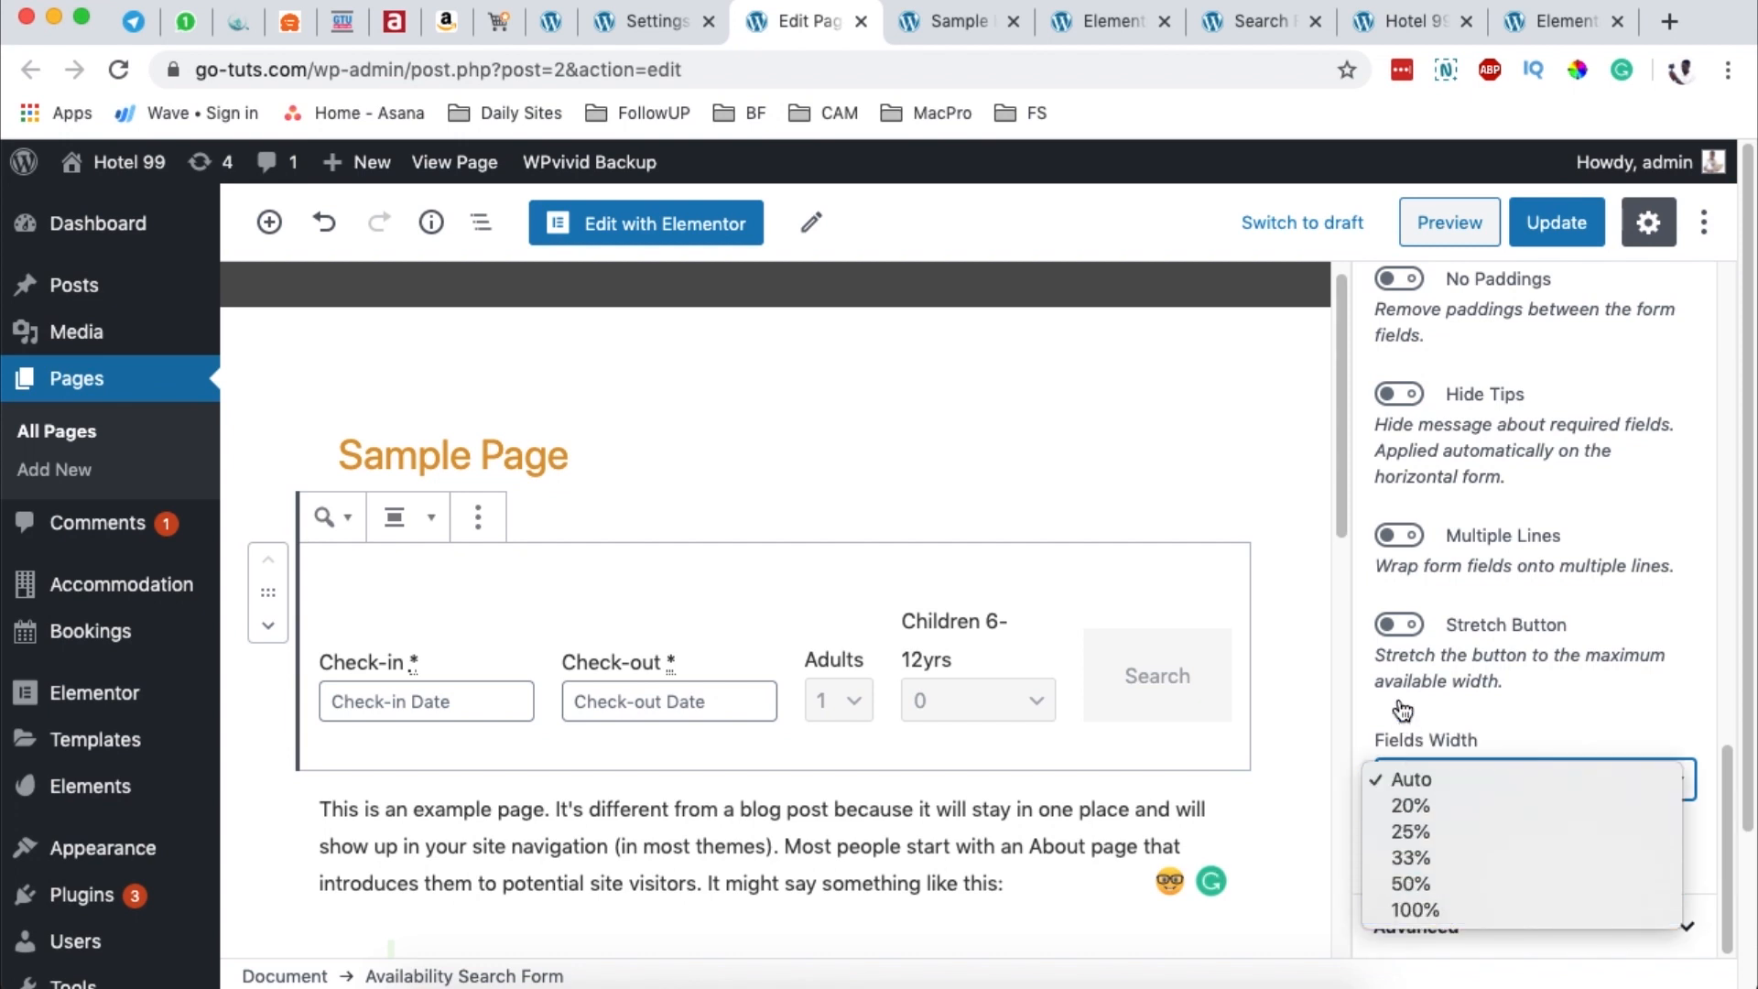
scroll(1410, 732, up, 6)
scroll(1416, 705, up, 10)
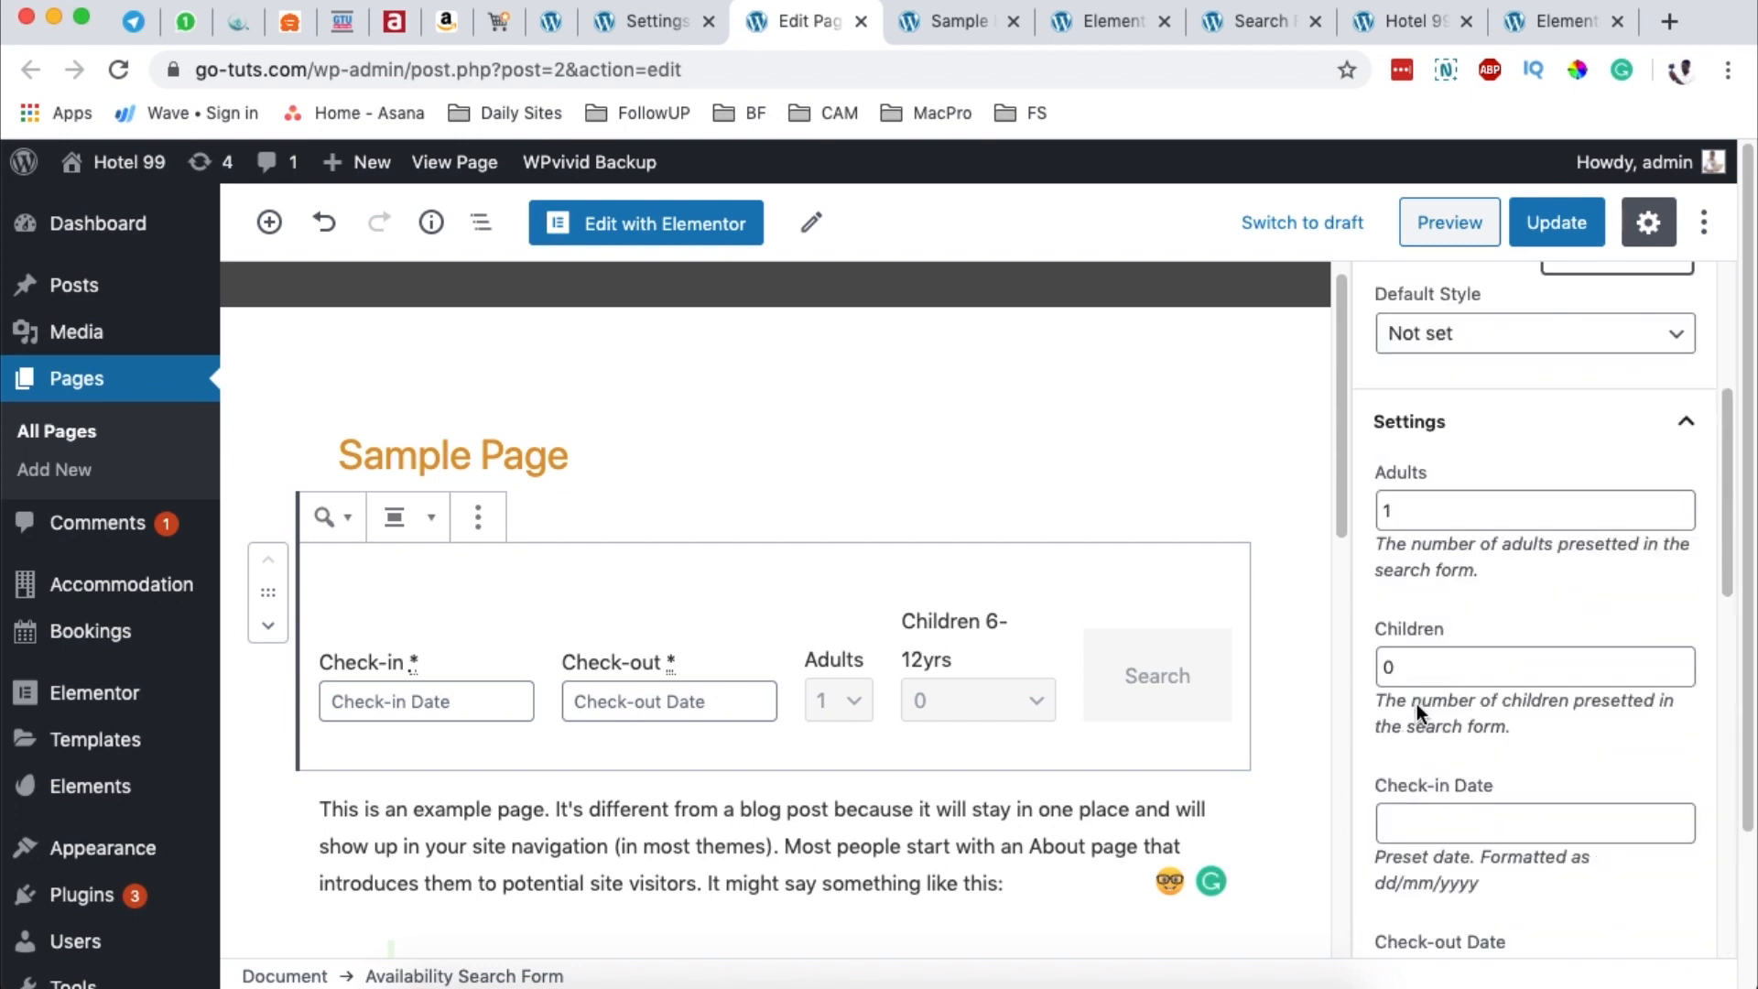
Step: Preview the Sample Page and check the search form's responsiveness by narrowing the browser window to mobile width and widening it back
click(1450, 222)
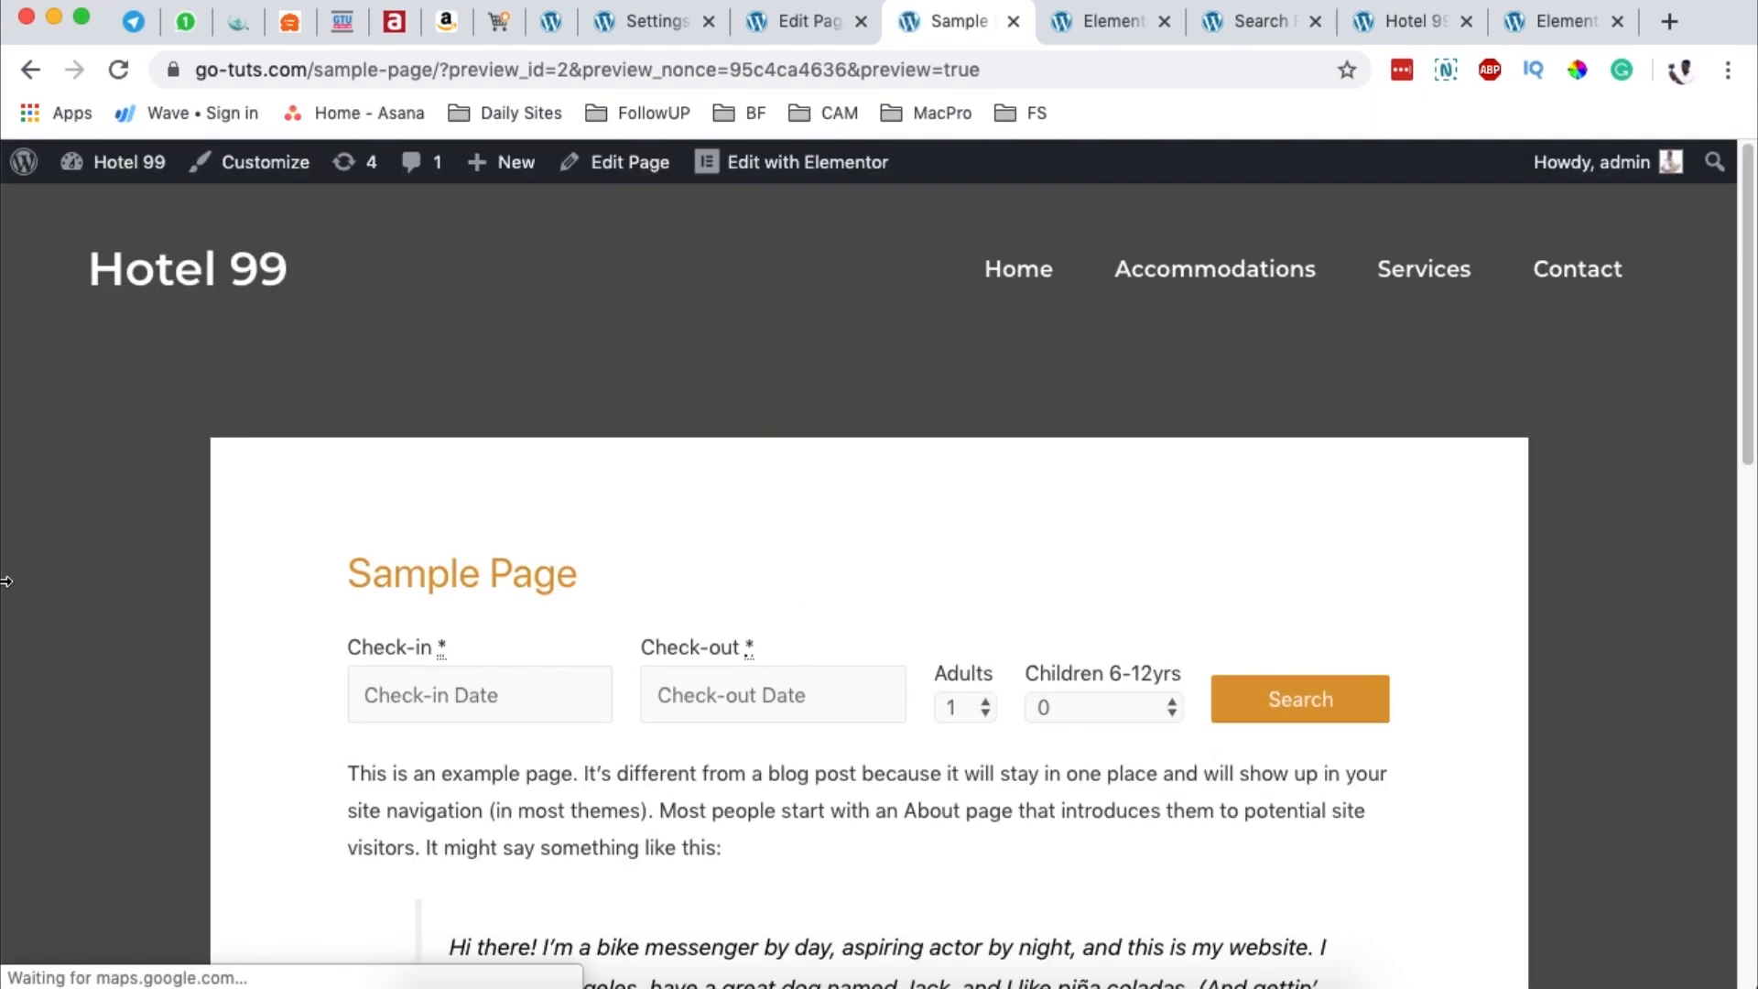
drag(6, 581, 1239, 540)
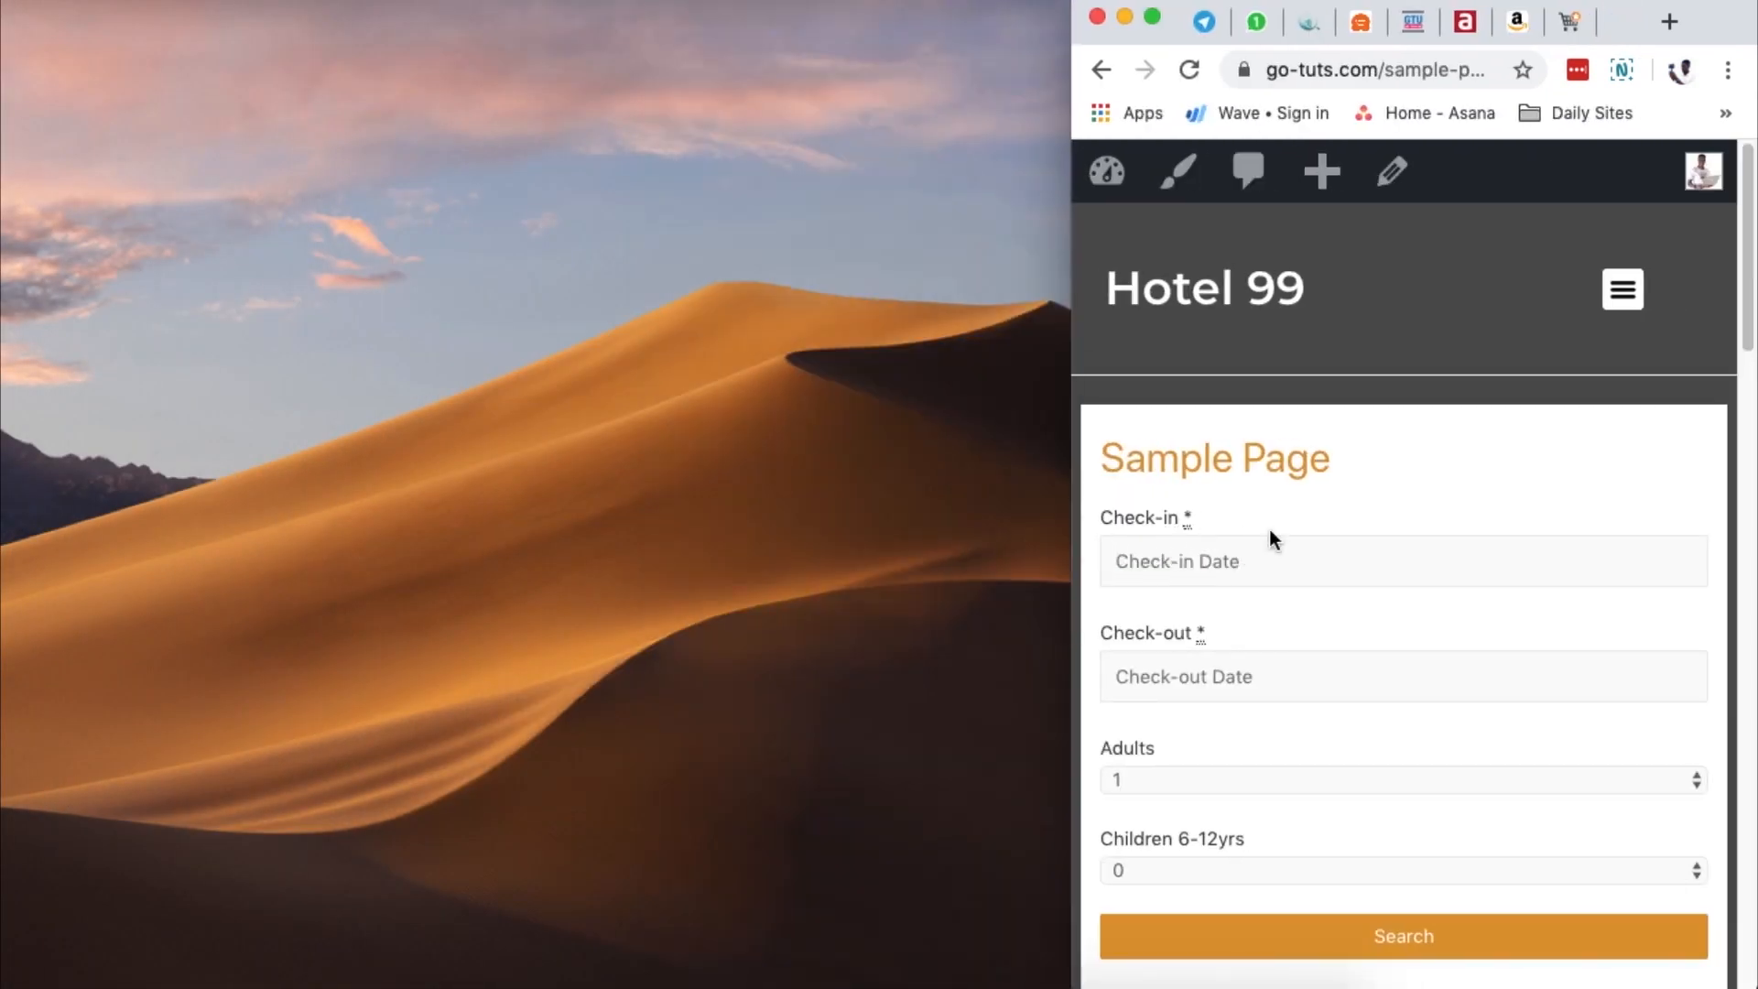
scroll(1281, 531, down, 5)
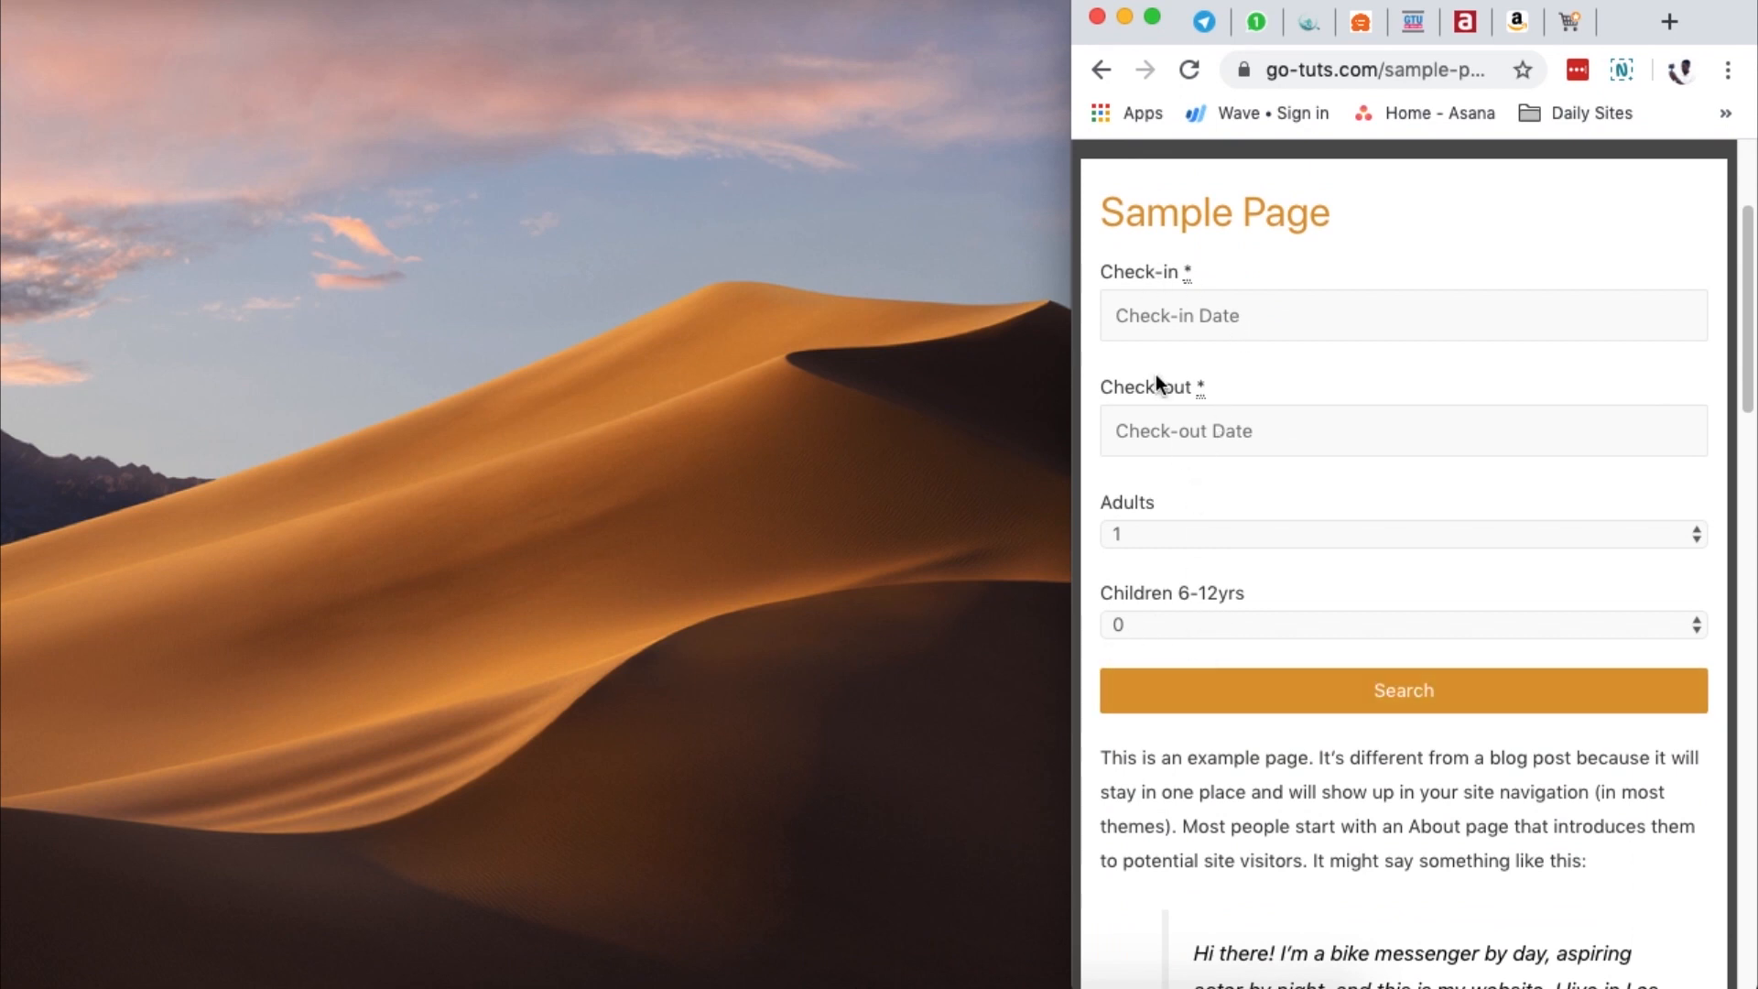
drag(1074, 469, 6, 481)
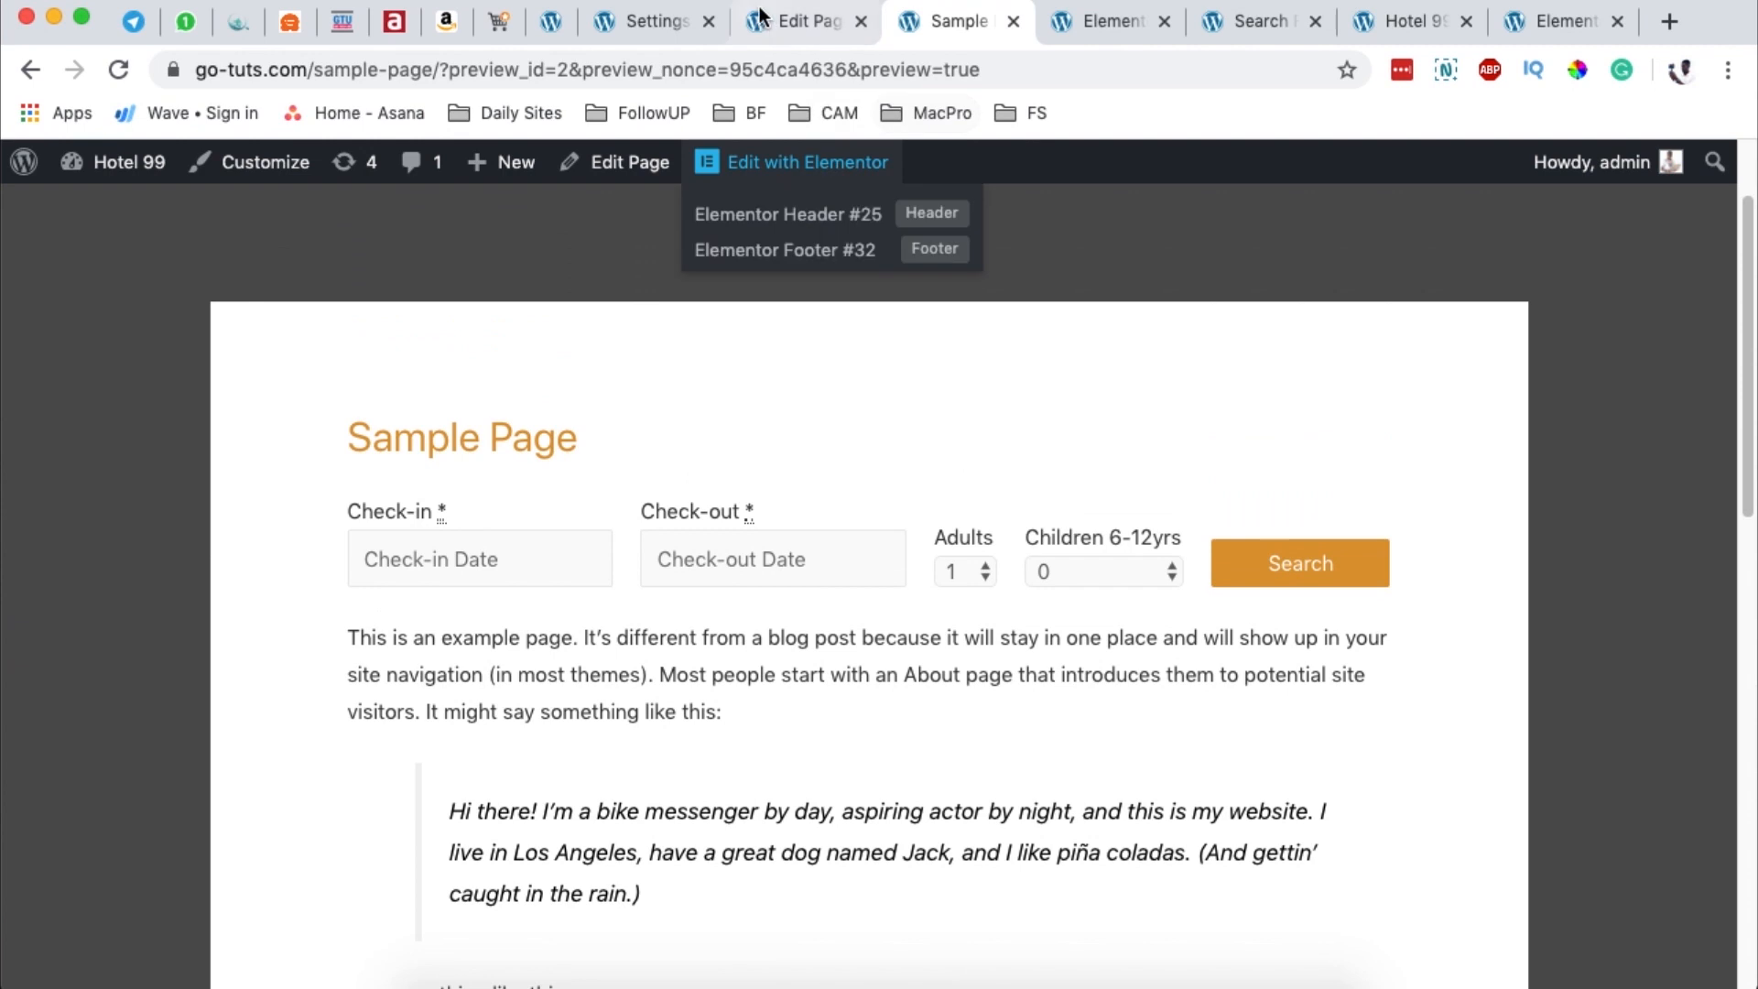
Step: Insert a Shortcode block containing [mphb_availability_search] below the availability search form in the page editor and preview the page
click(793, 20)
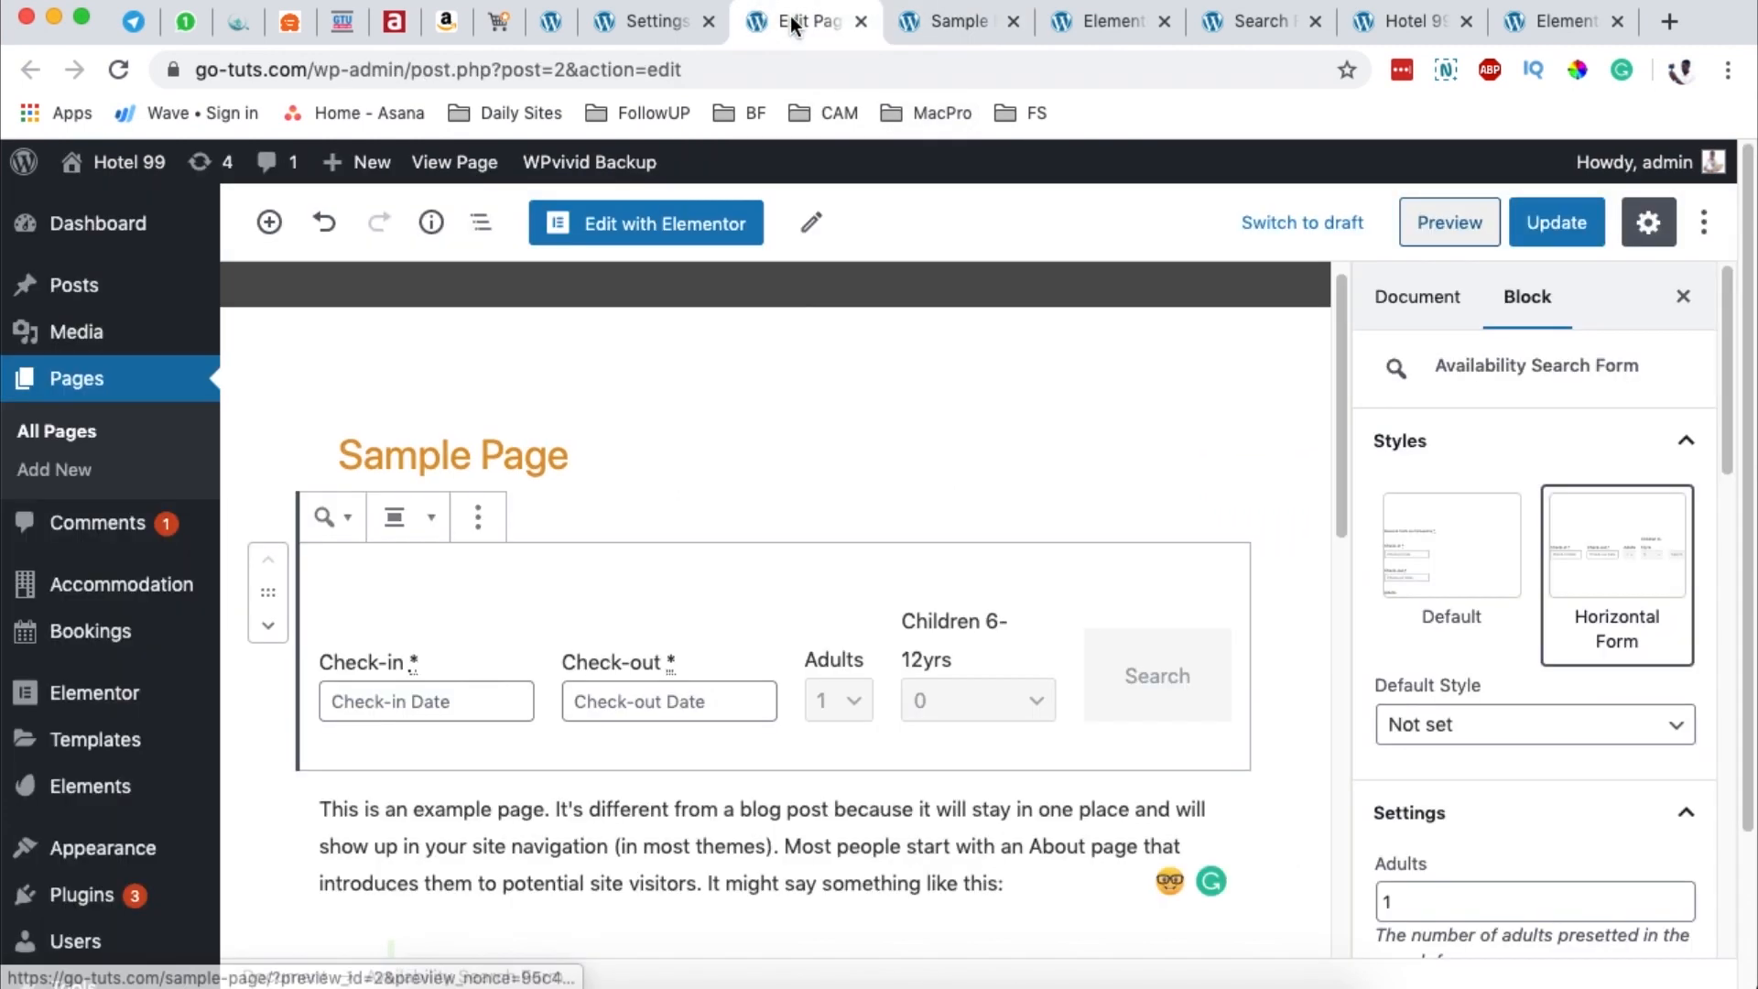
click(736, 828)
click(767, 595)
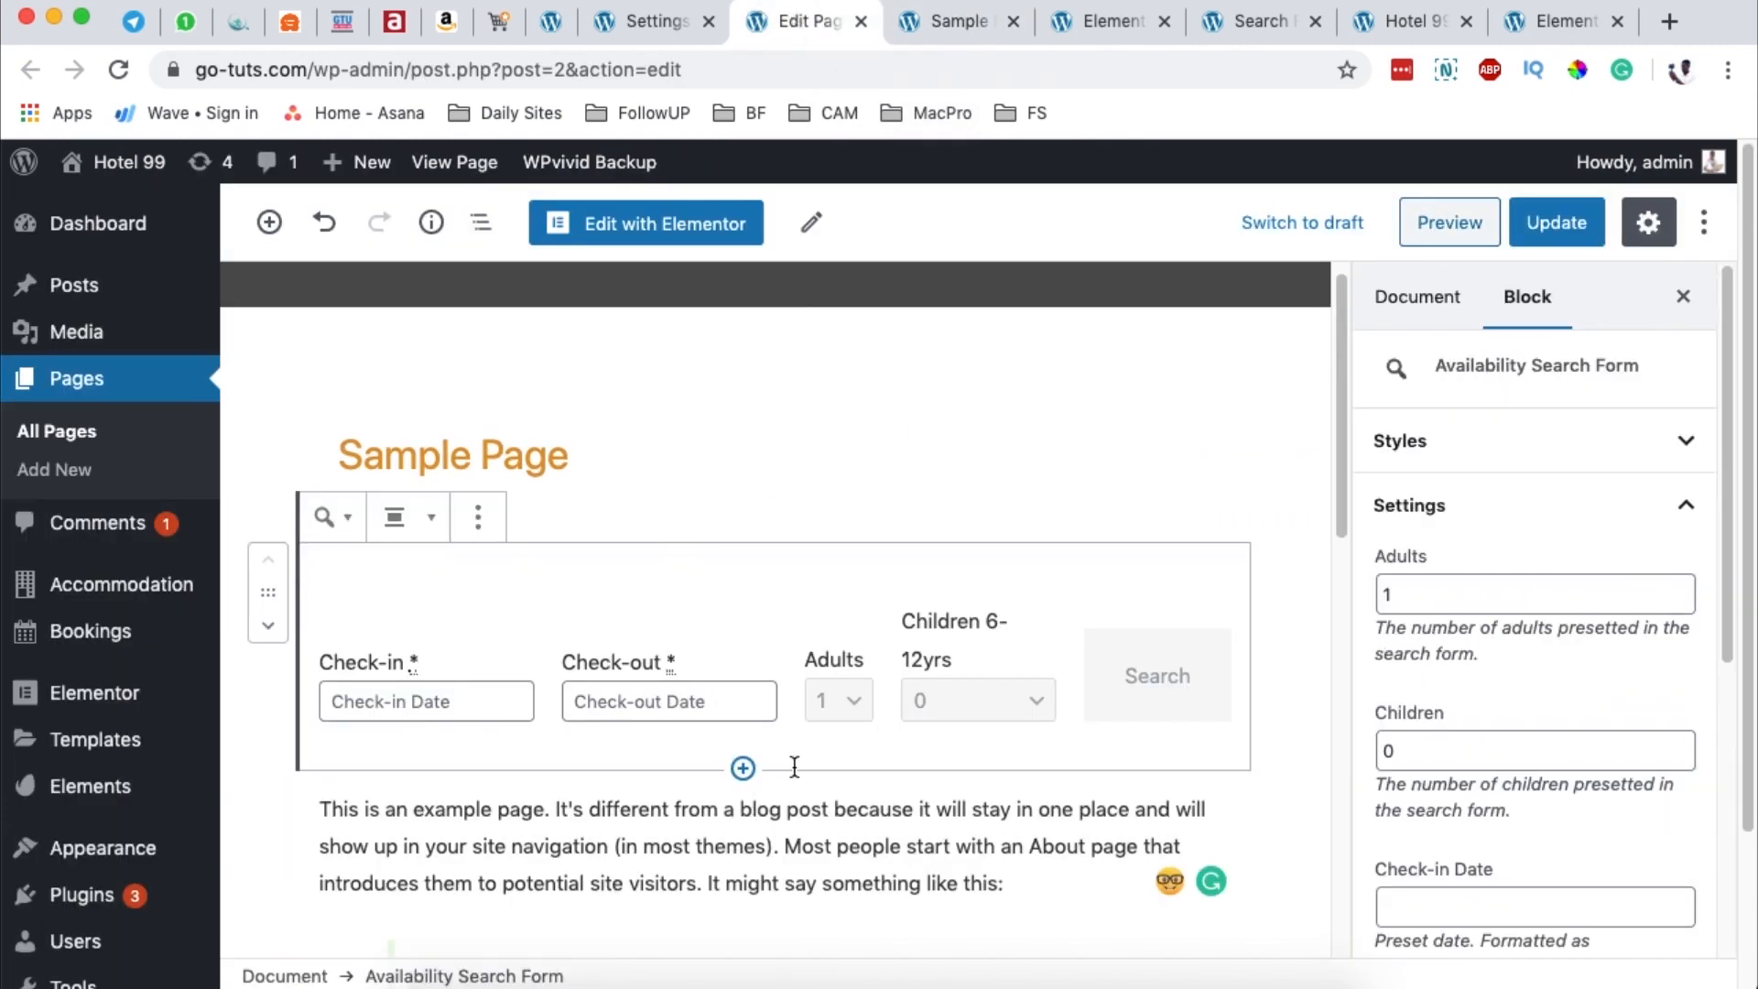
click(743, 768)
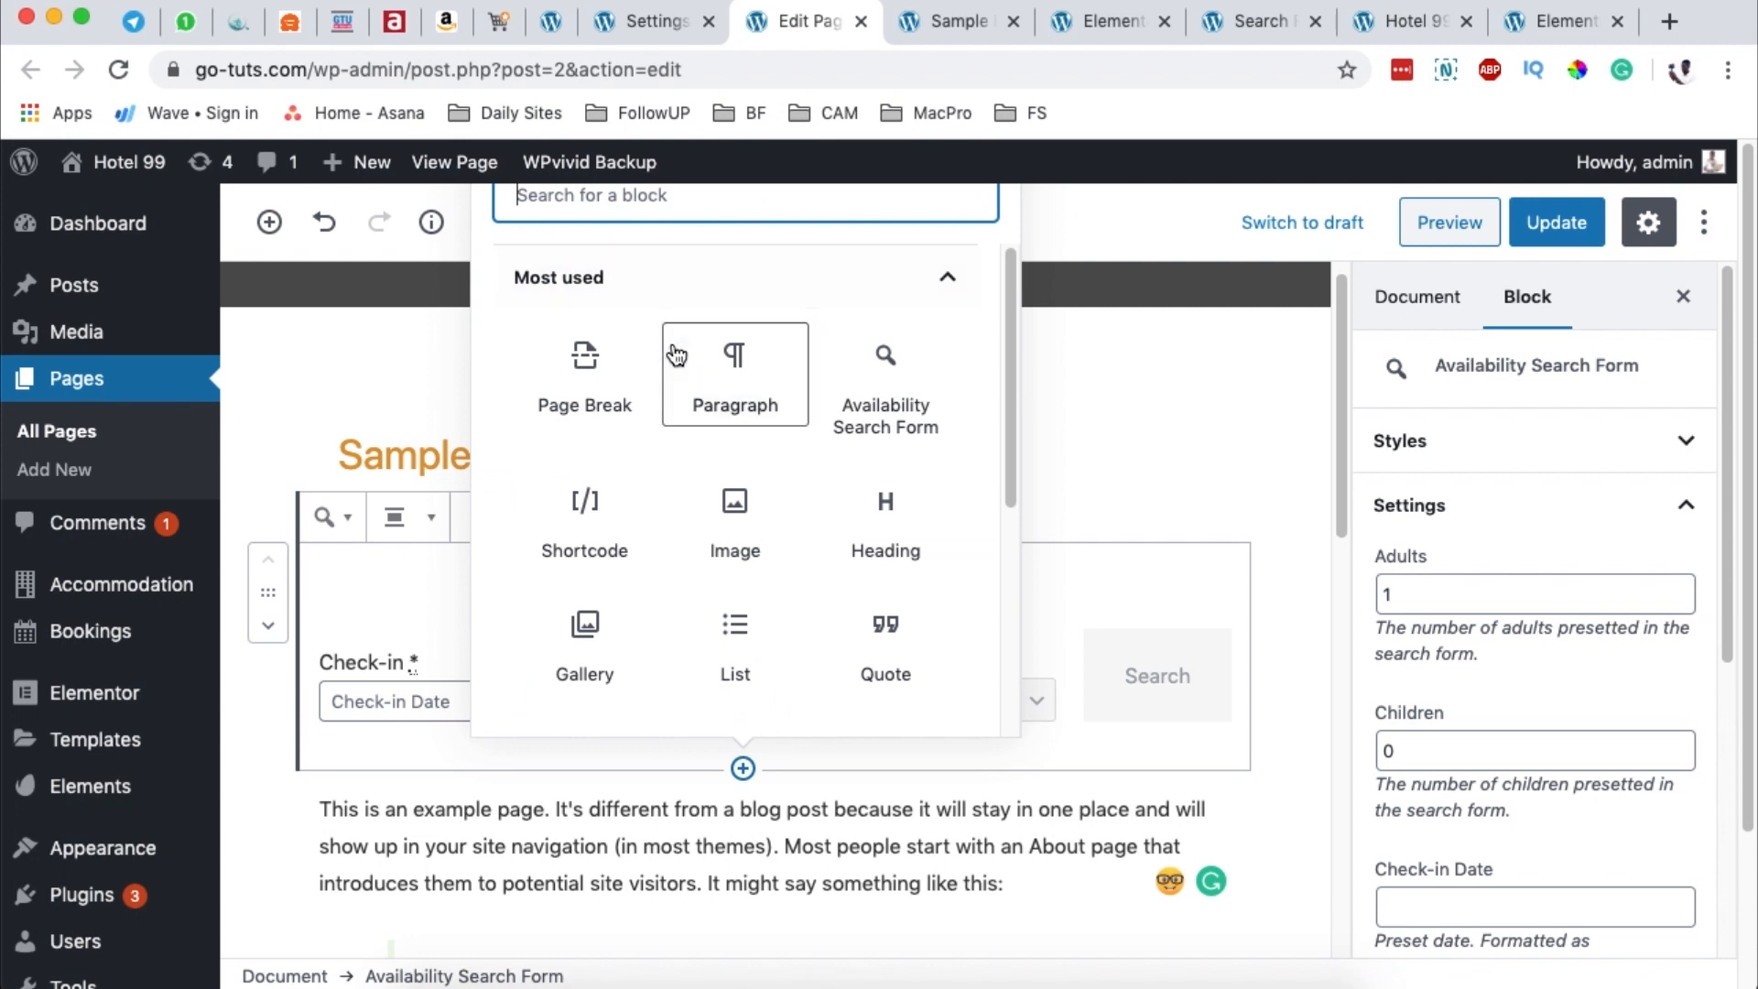
click(597, 540)
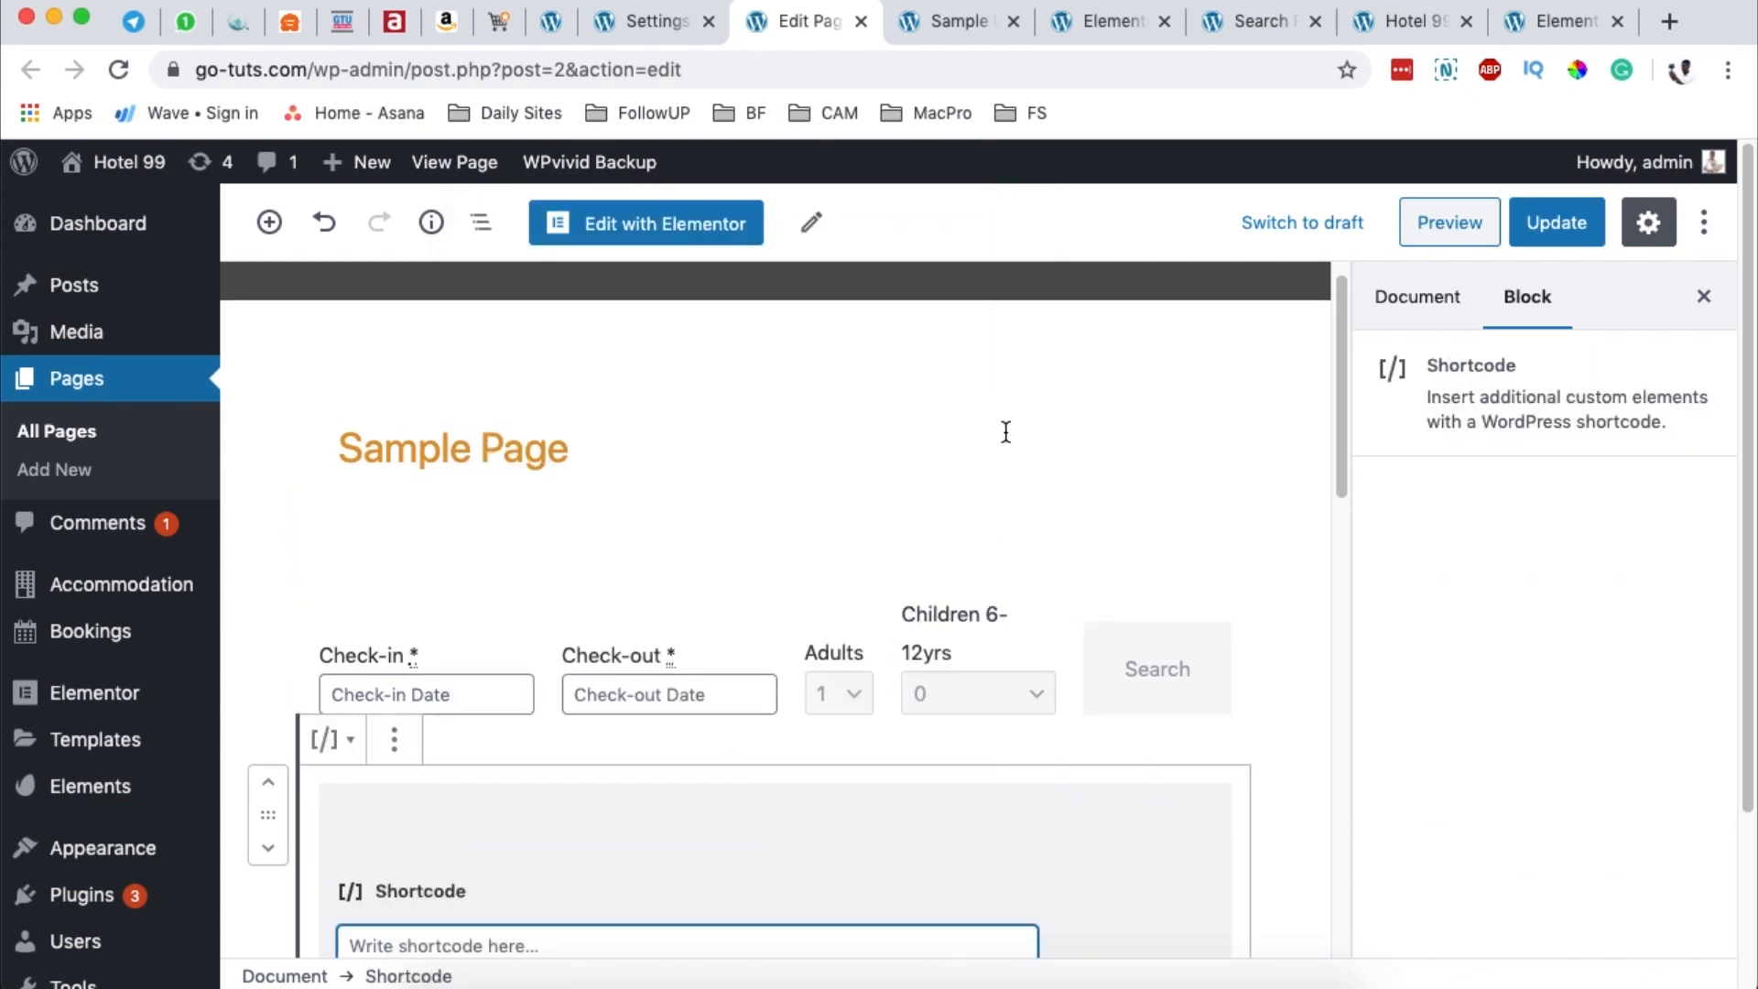
scroll(1007, 423, down, 2)
text([mphb_availability_search])
click(558, 744)
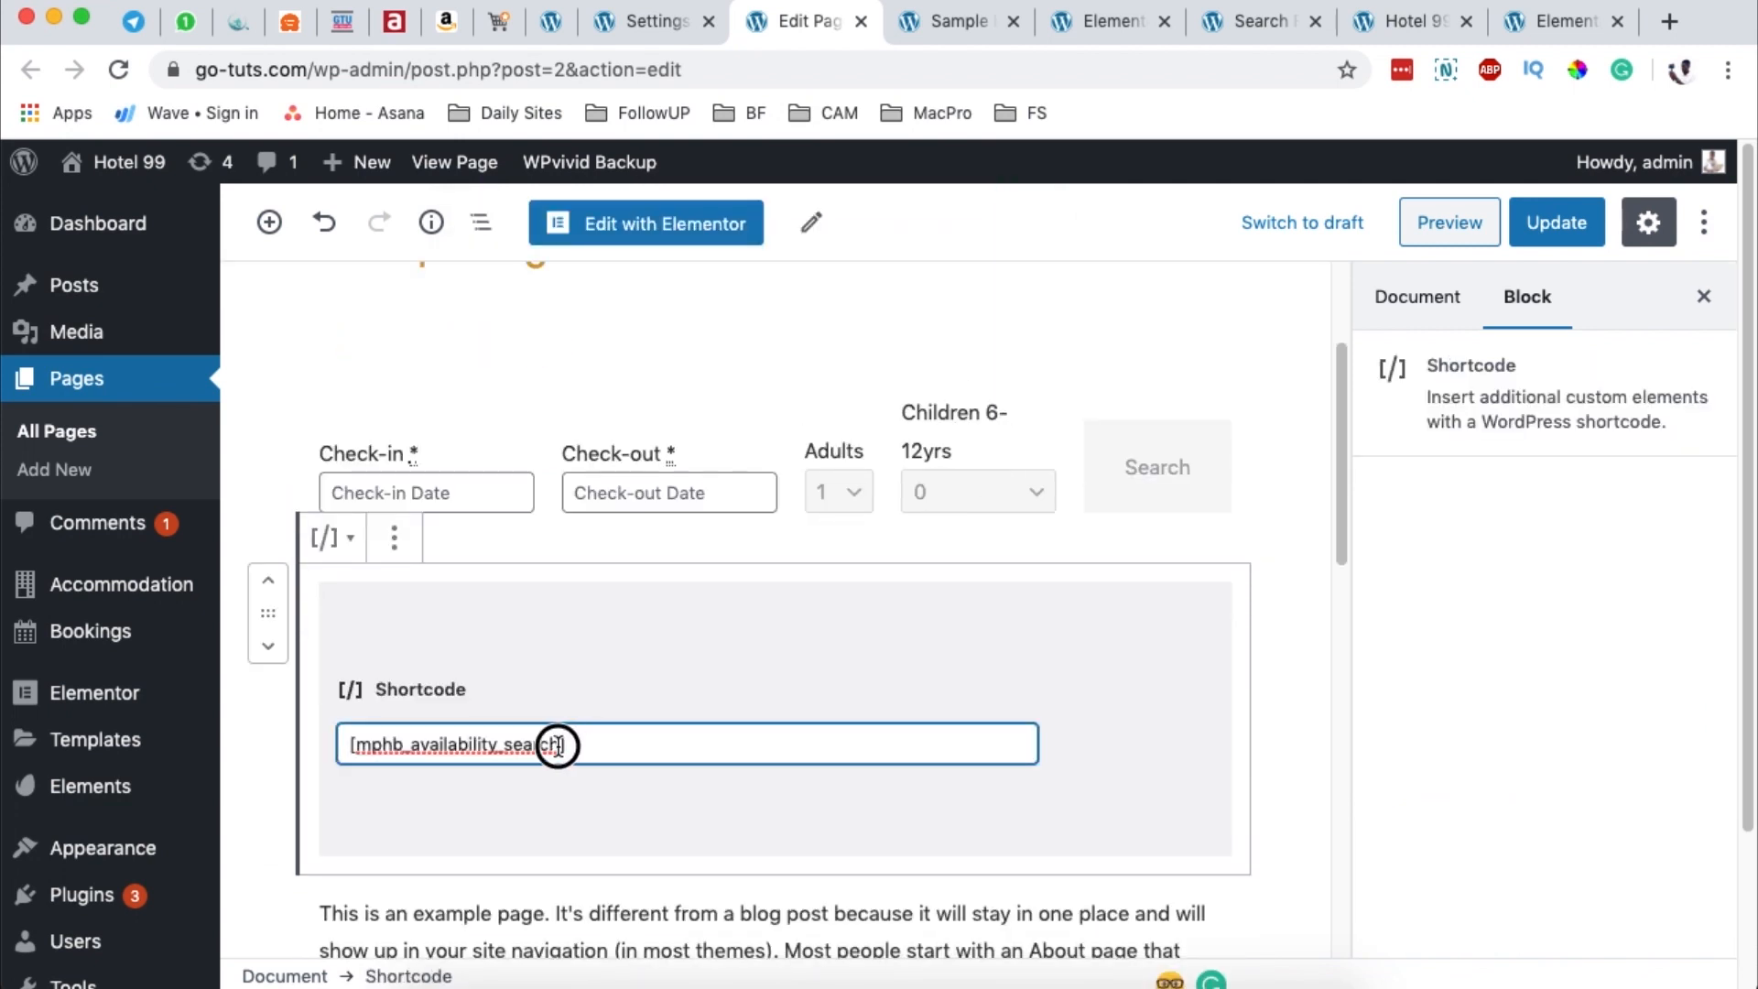
drag(557, 744, 345, 743)
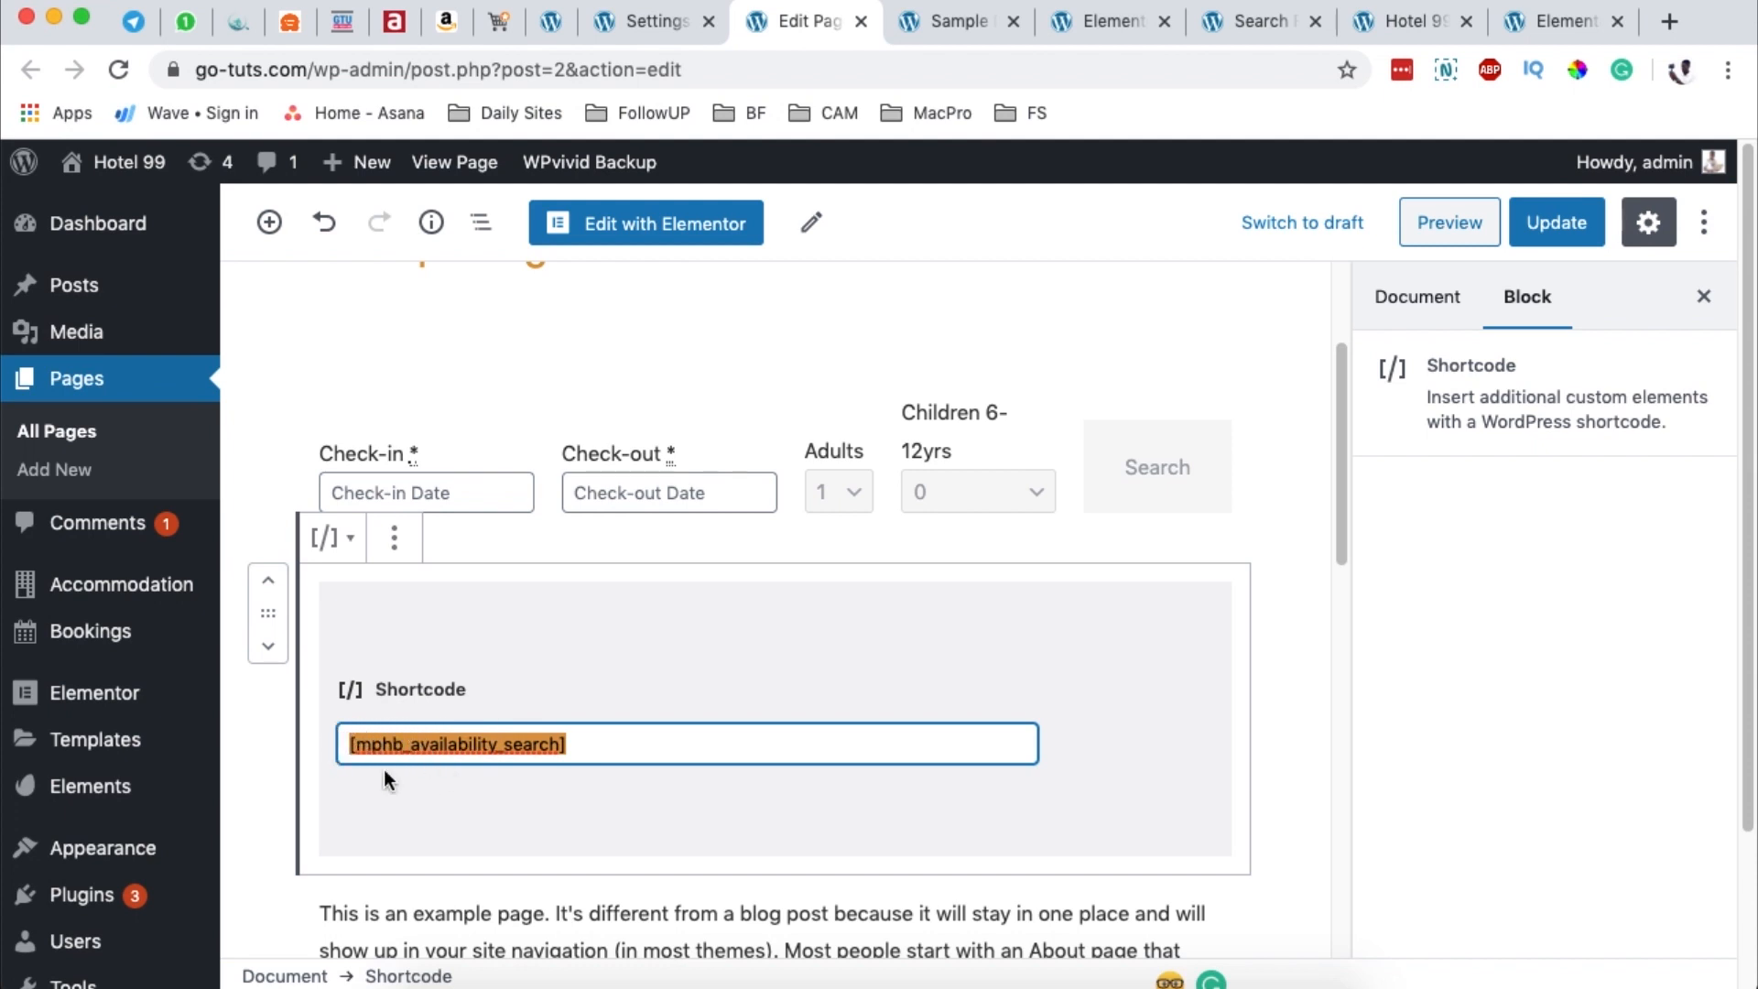
click(593, 746)
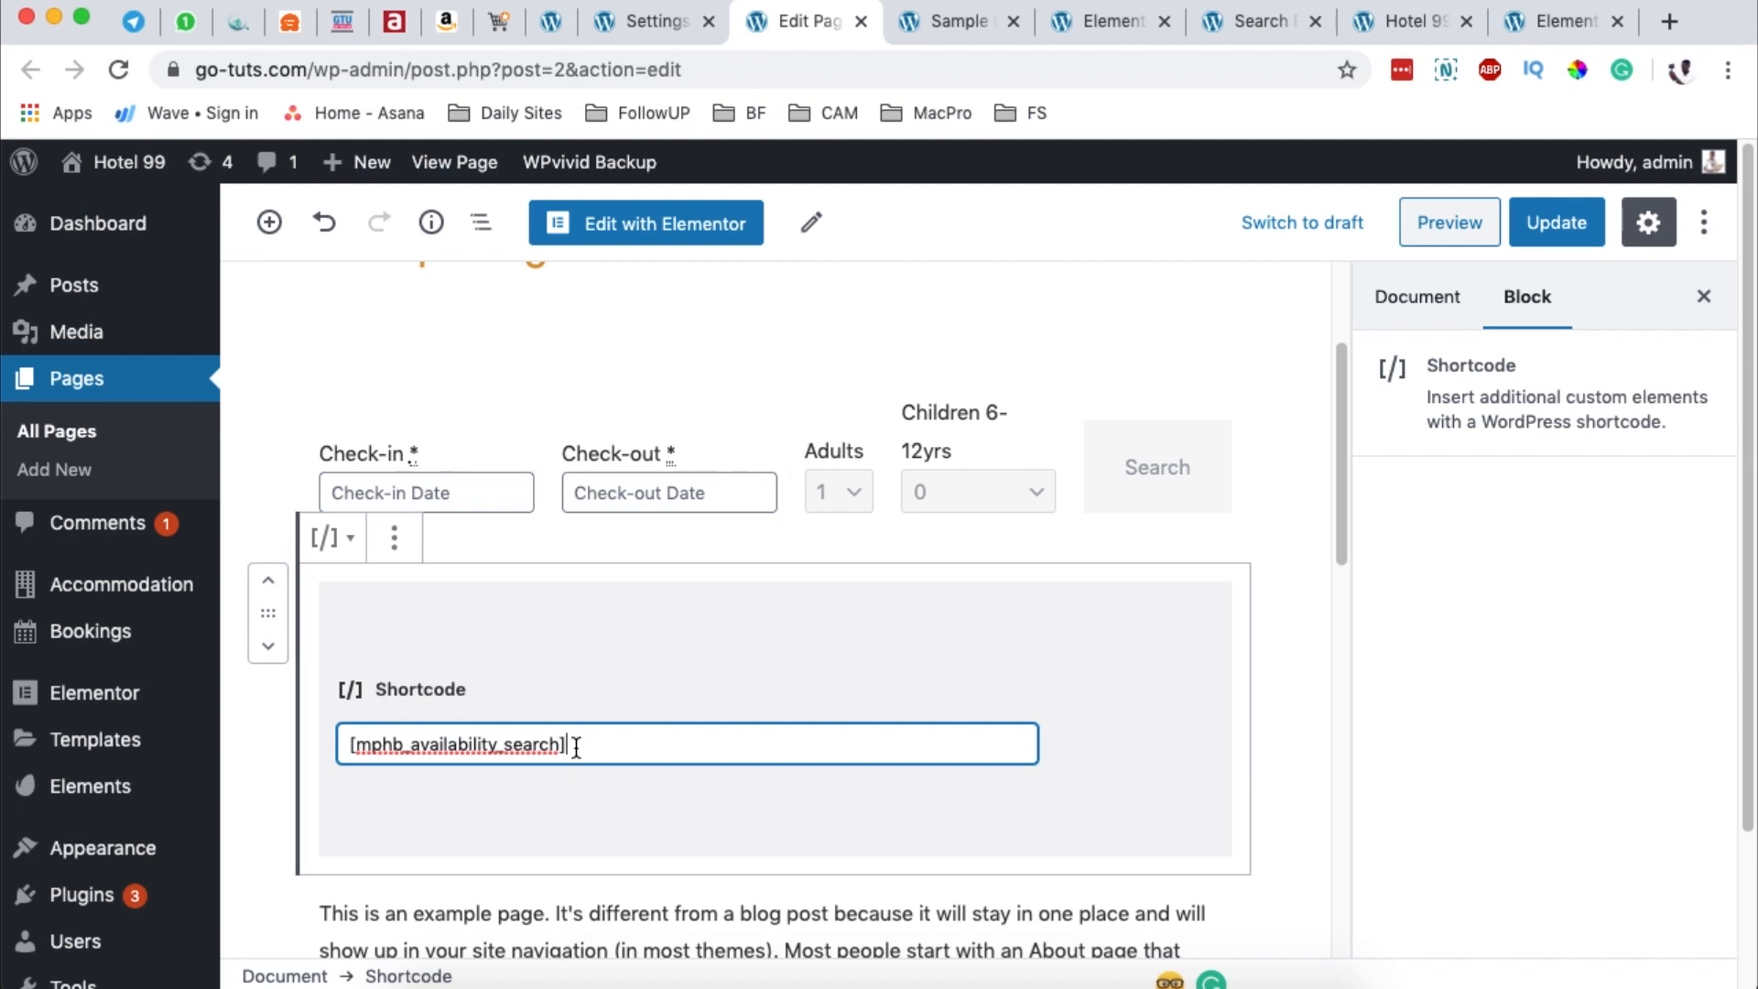
click(1445, 232)
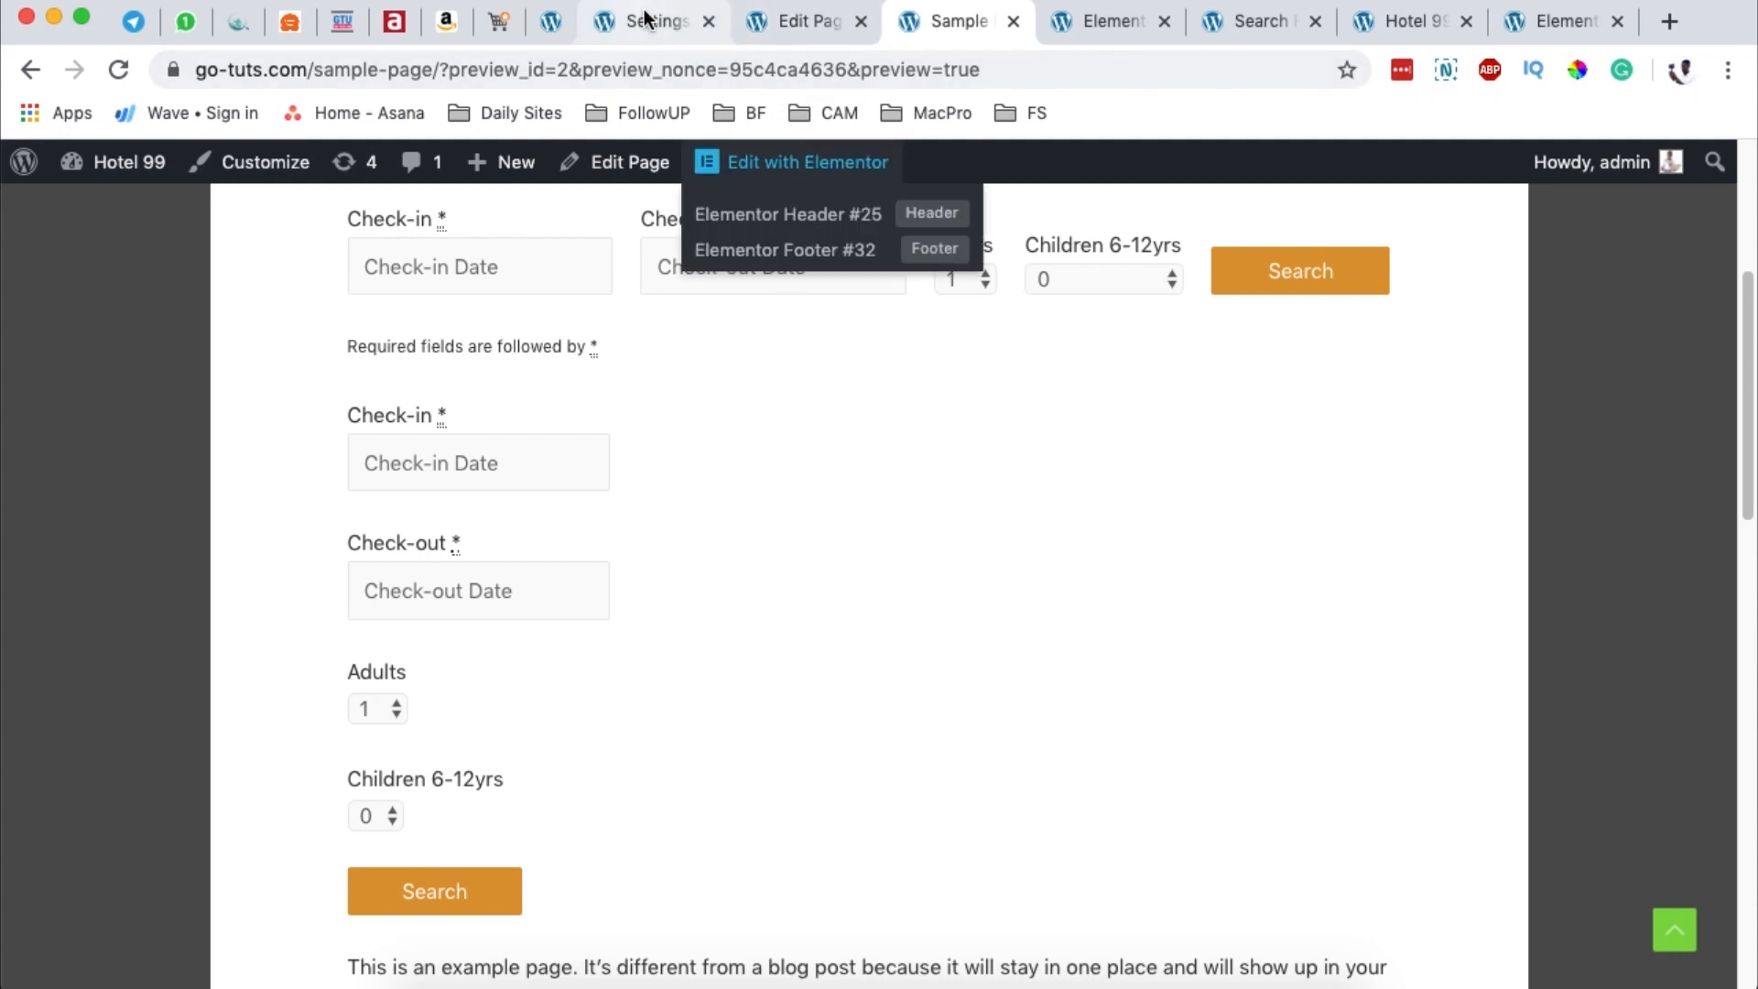
Step: Open the plugin's Styles settings and select the example availability search shortcode with the is-style-horizontal-form class for copying
click(646, 23)
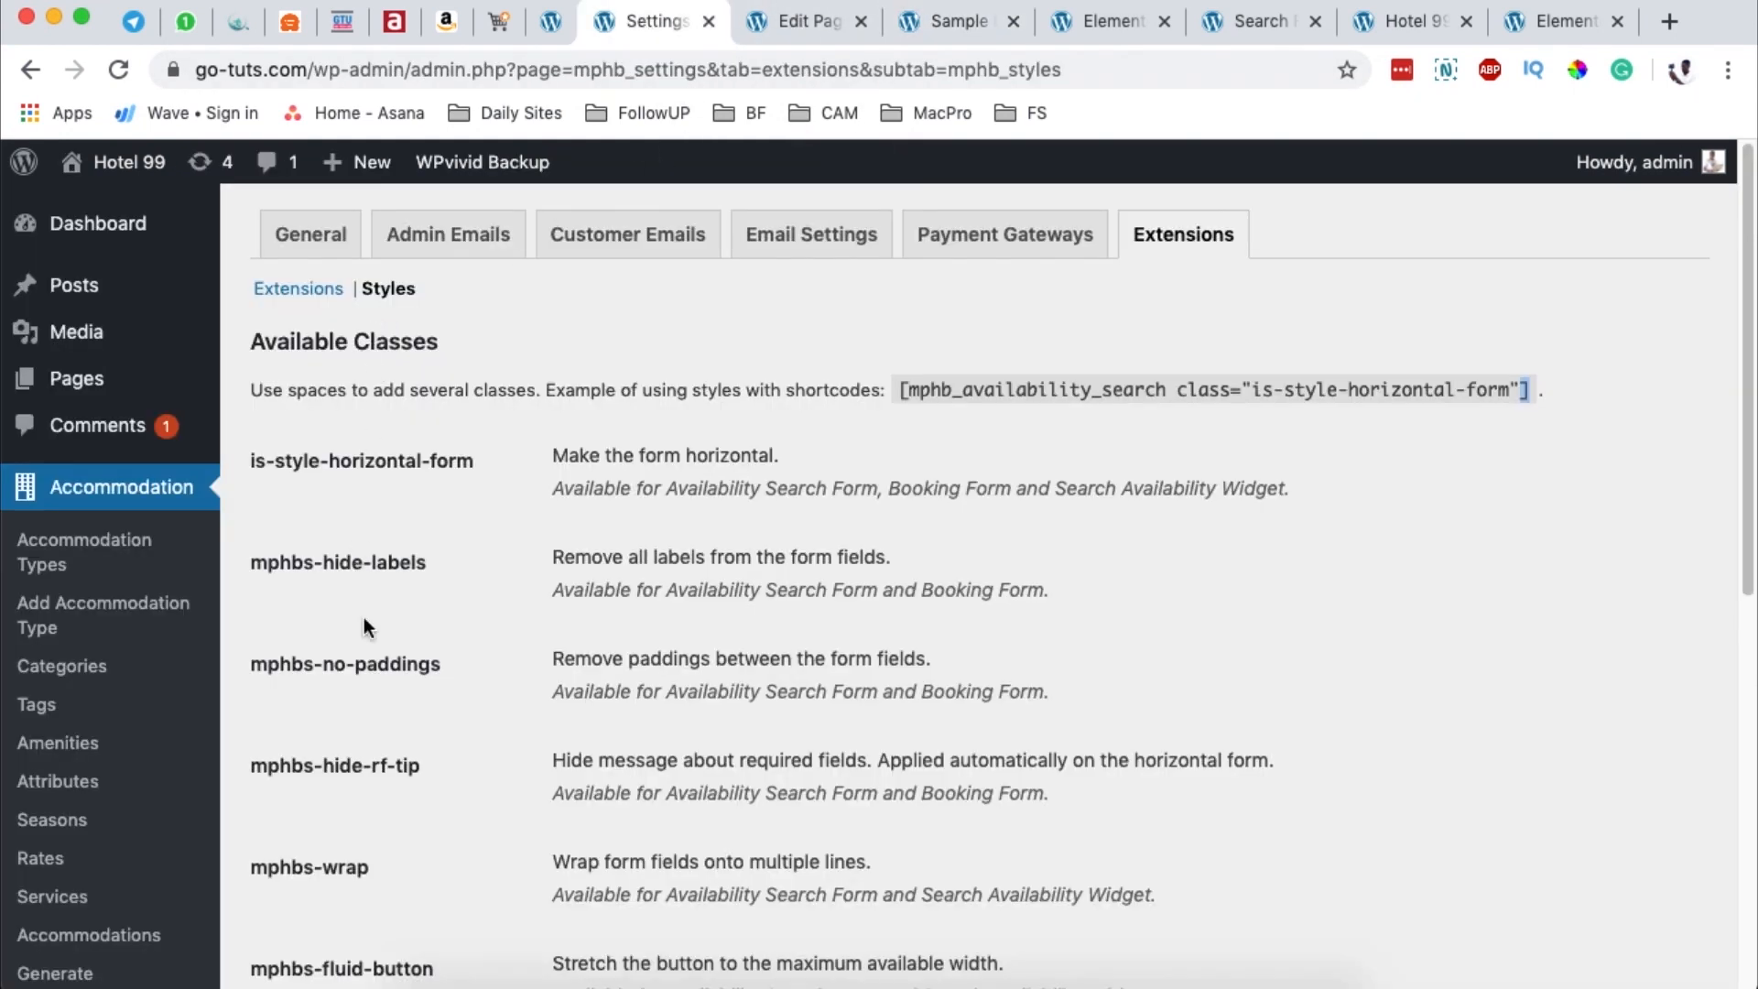
click(358, 458)
drag(1180, 392, 1520, 381)
click(1067, 387)
drag(902, 390, 1064, 391)
Step: Replace the Sample Page shortcode with [mphb_availability_search class="is-style-horizontal-form"] and preview the page
click(807, 22)
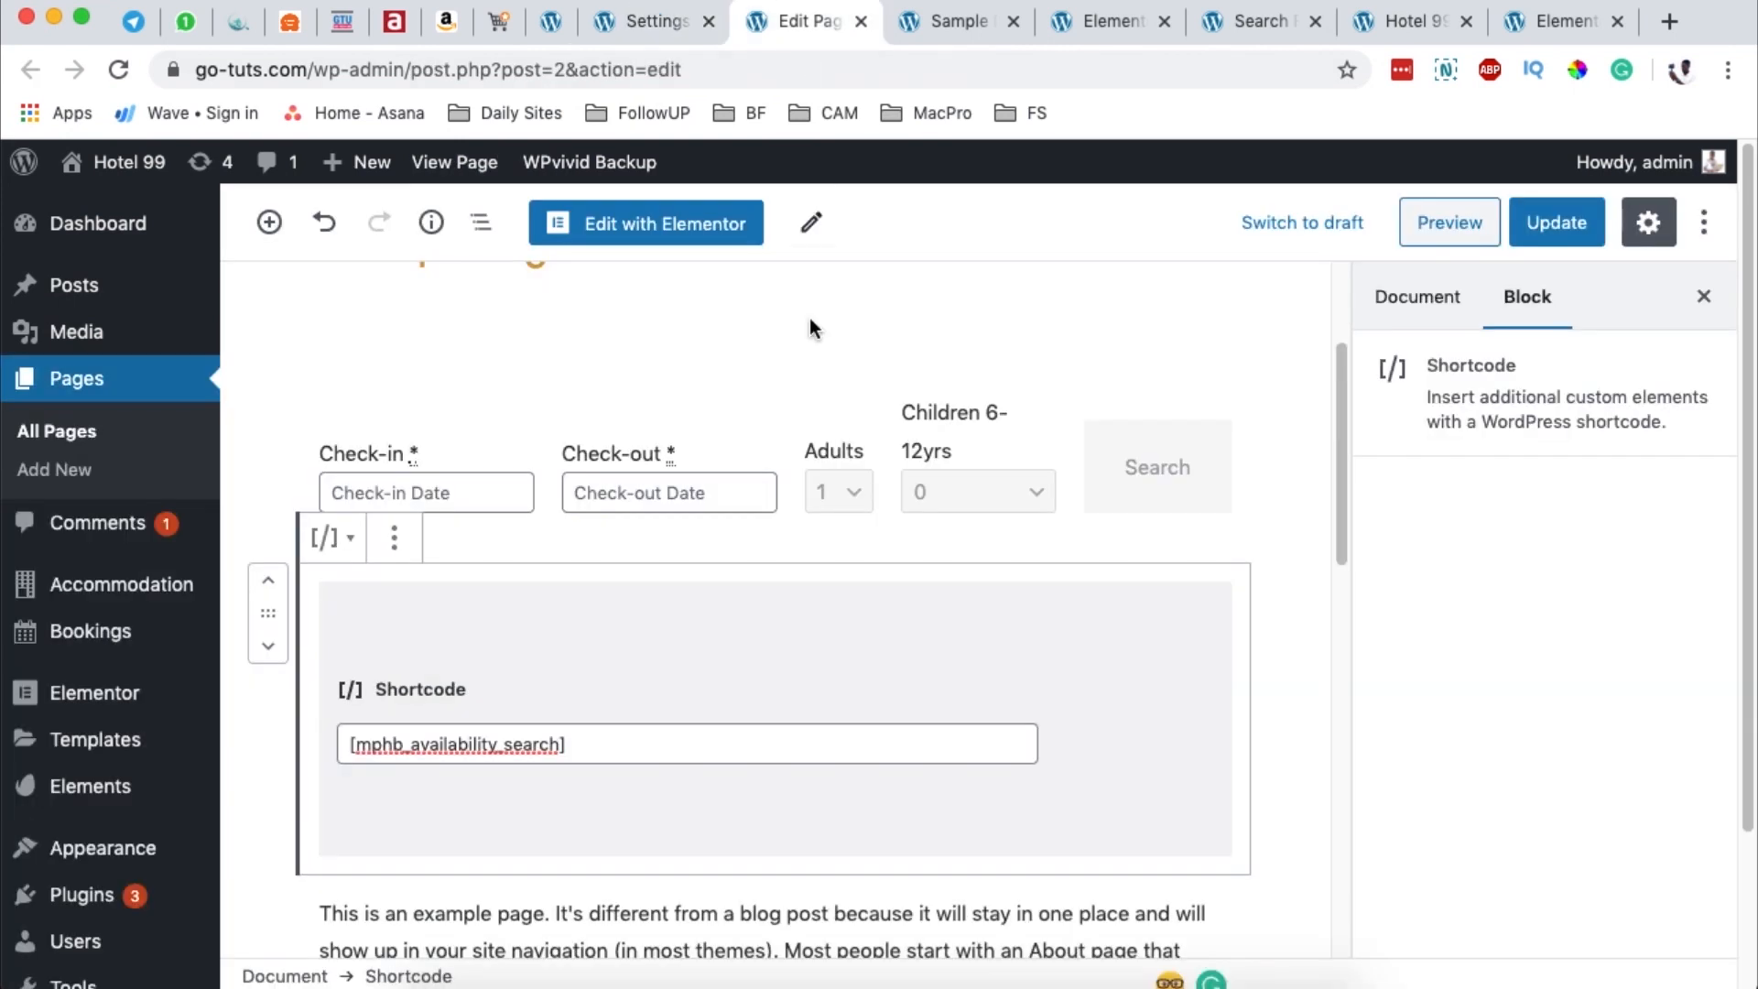
click(507, 749)
triple_click(506, 748)
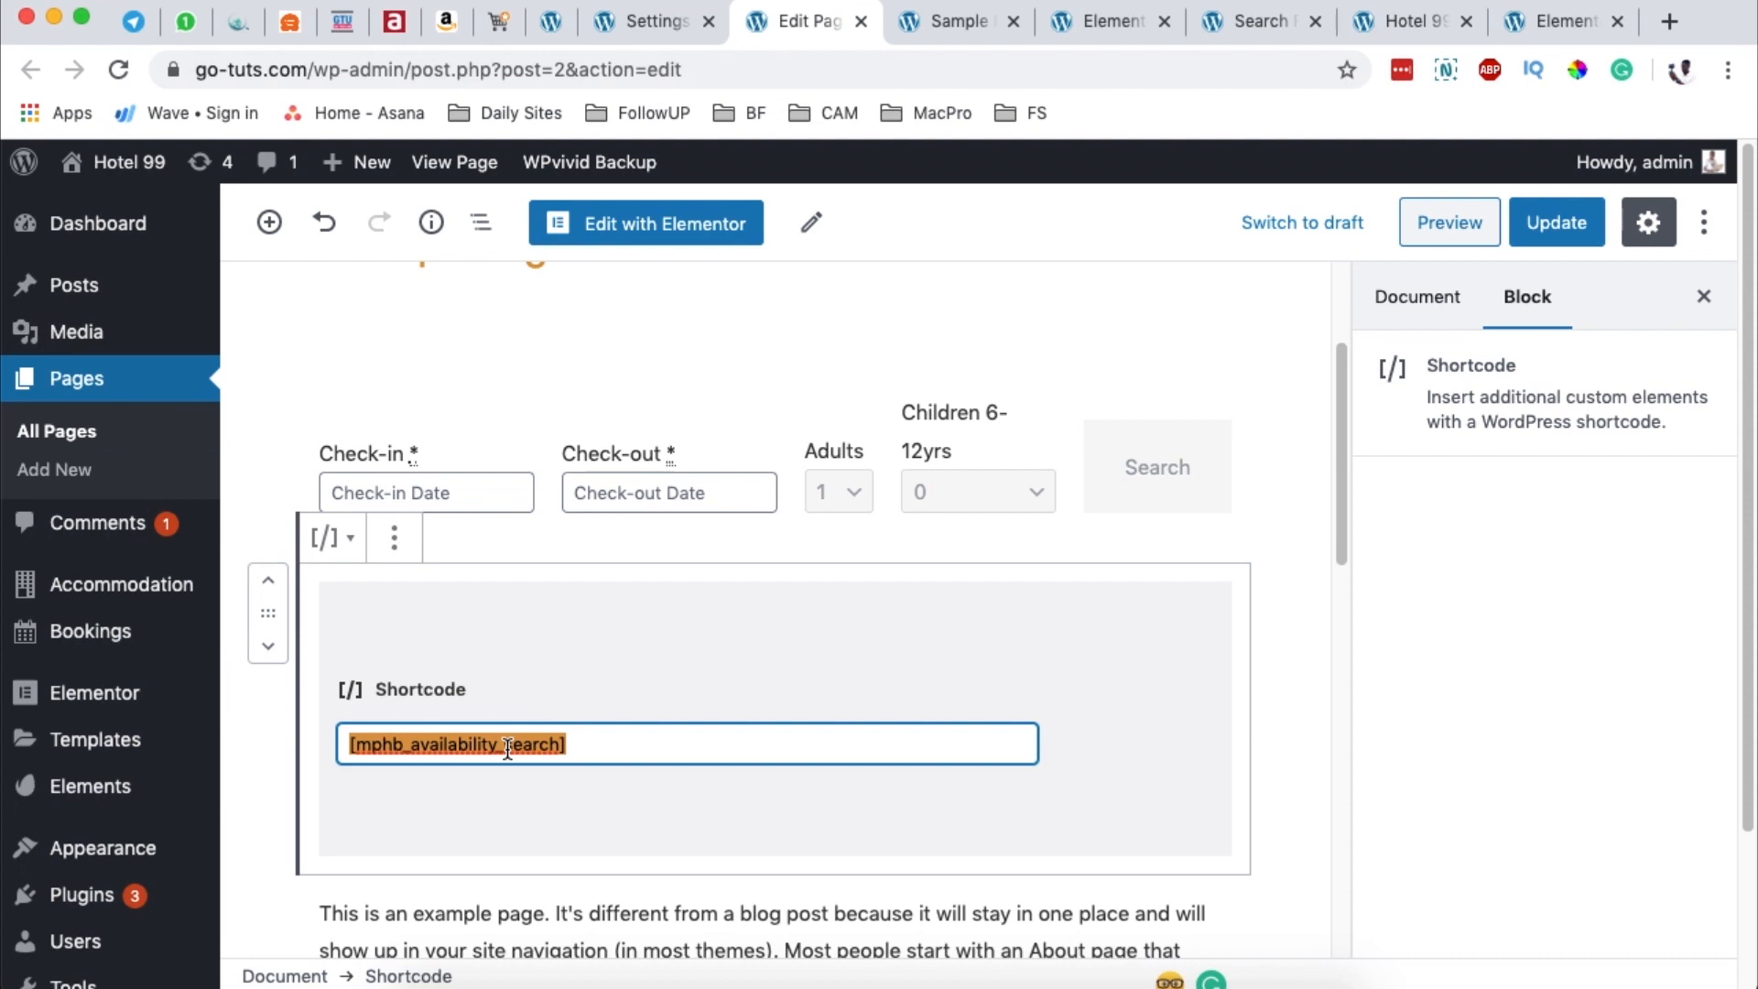
text([mphb_availability_search class="is-style-horizontal-form"])
drag(353, 743, 851, 746)
click(1450, 223)
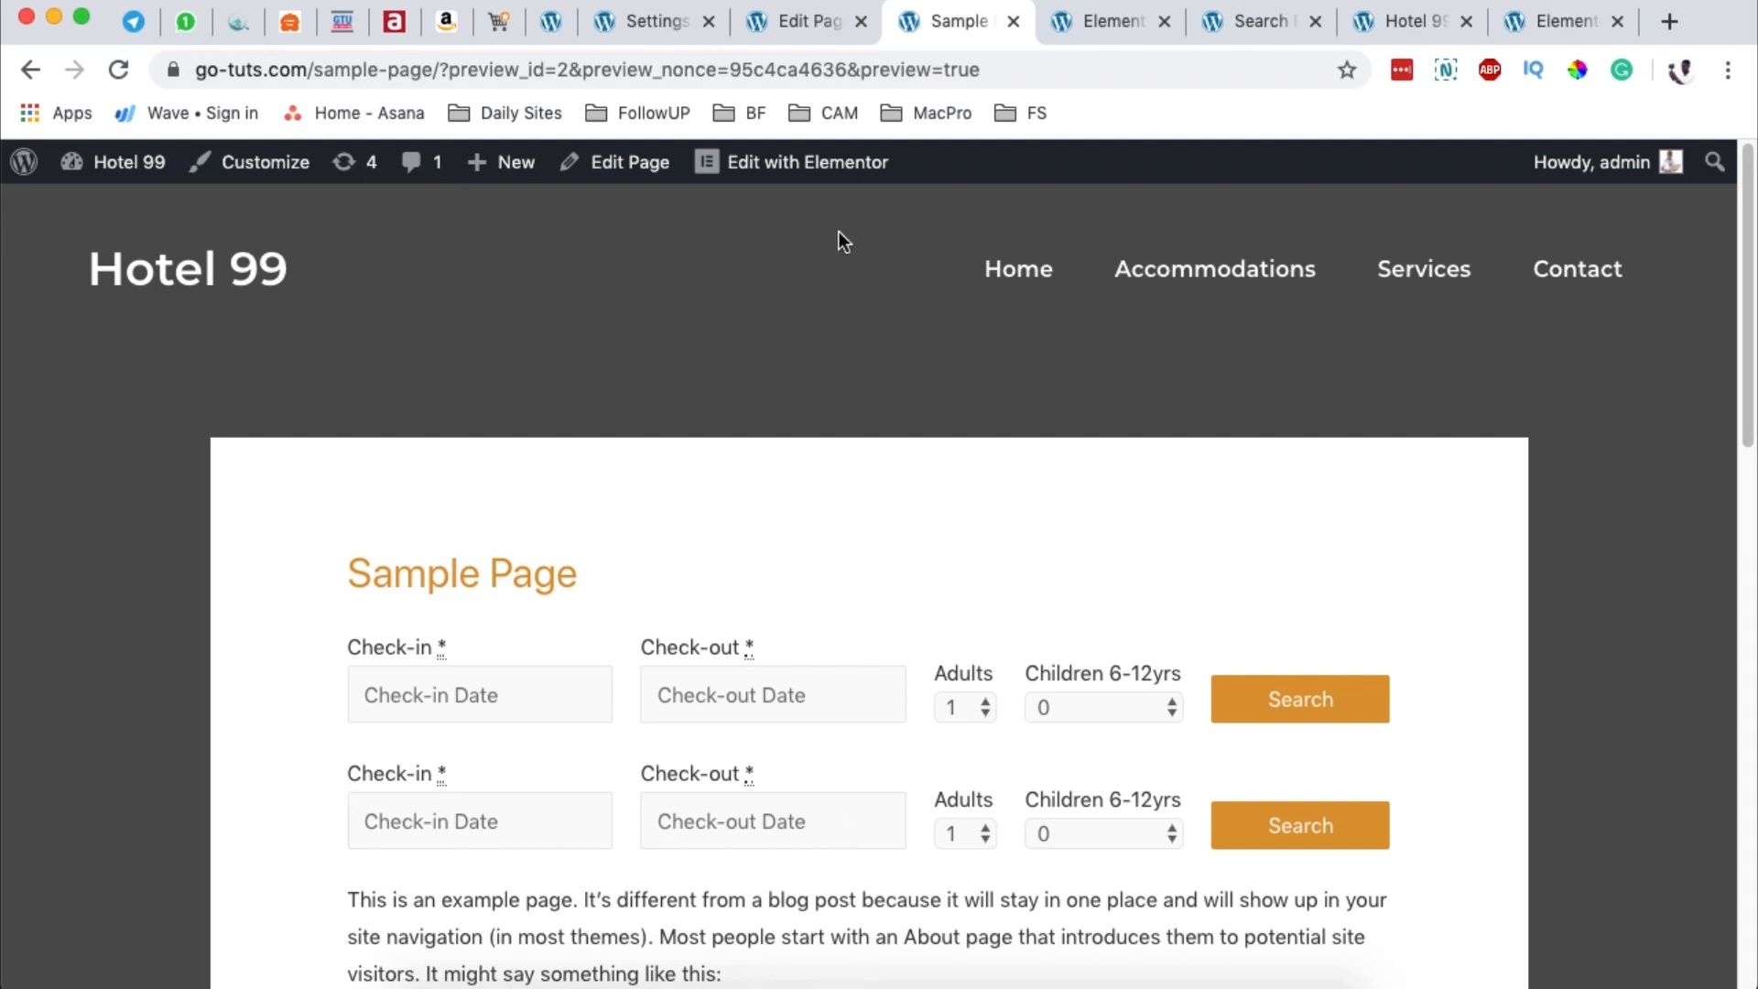
click(784, 25)
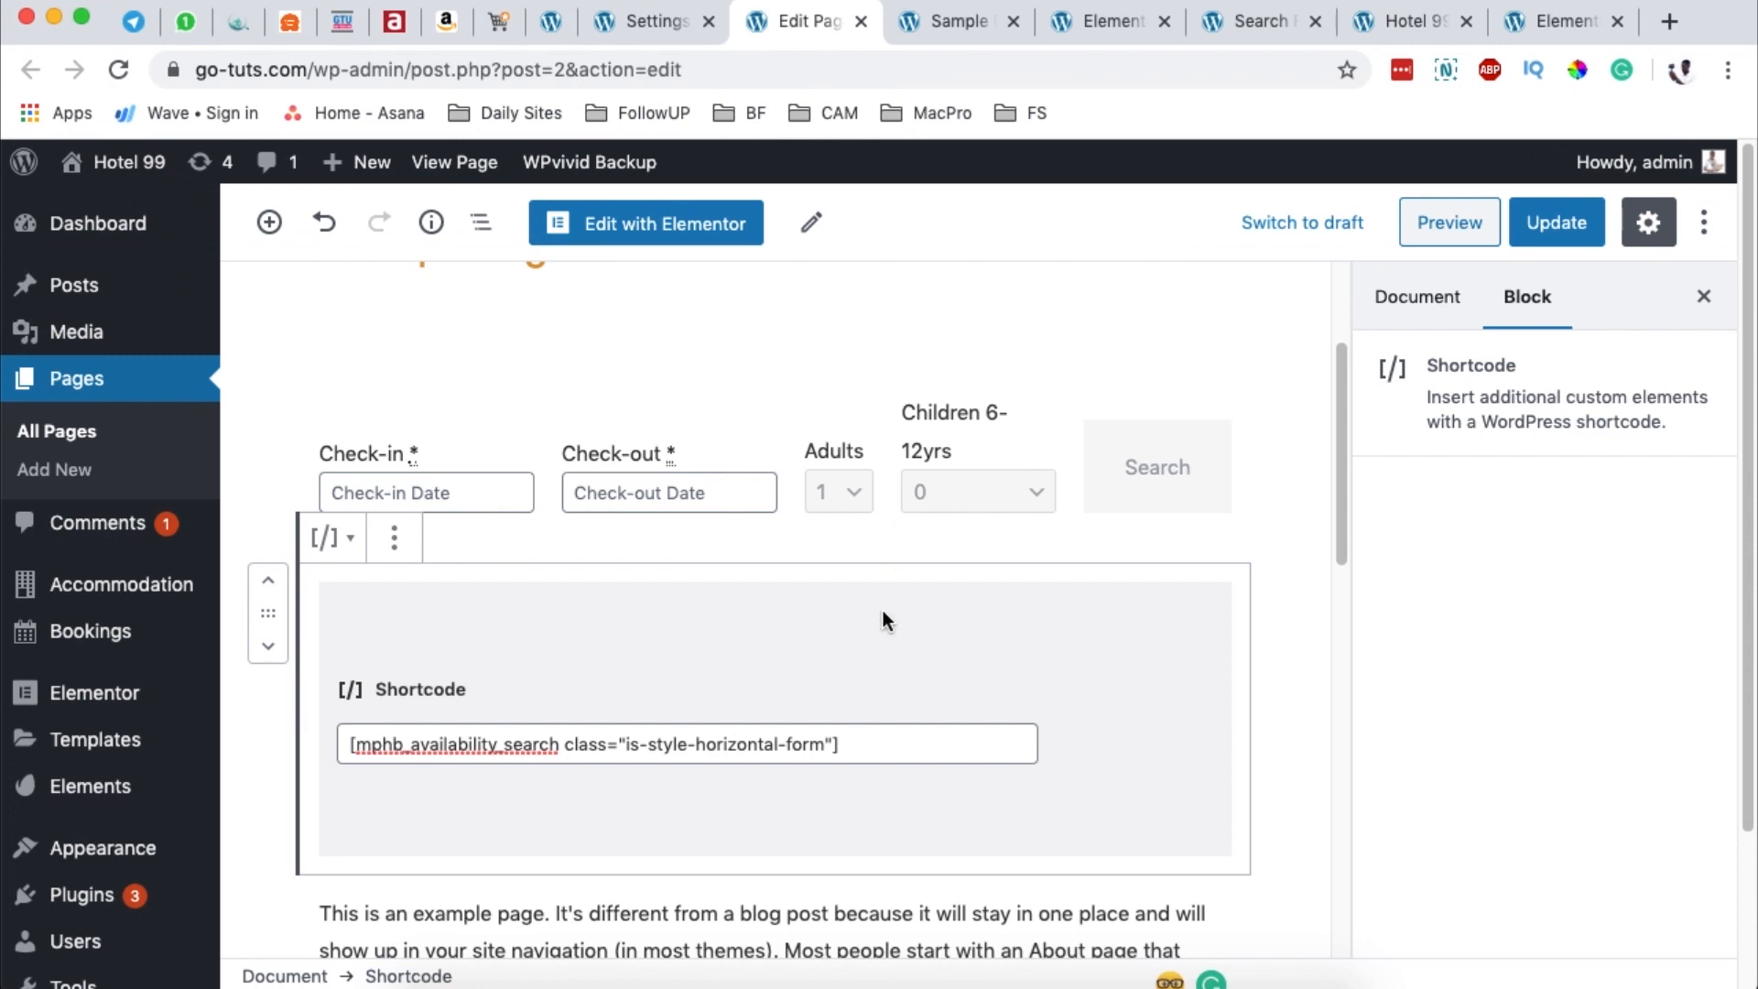
click(943, 22)
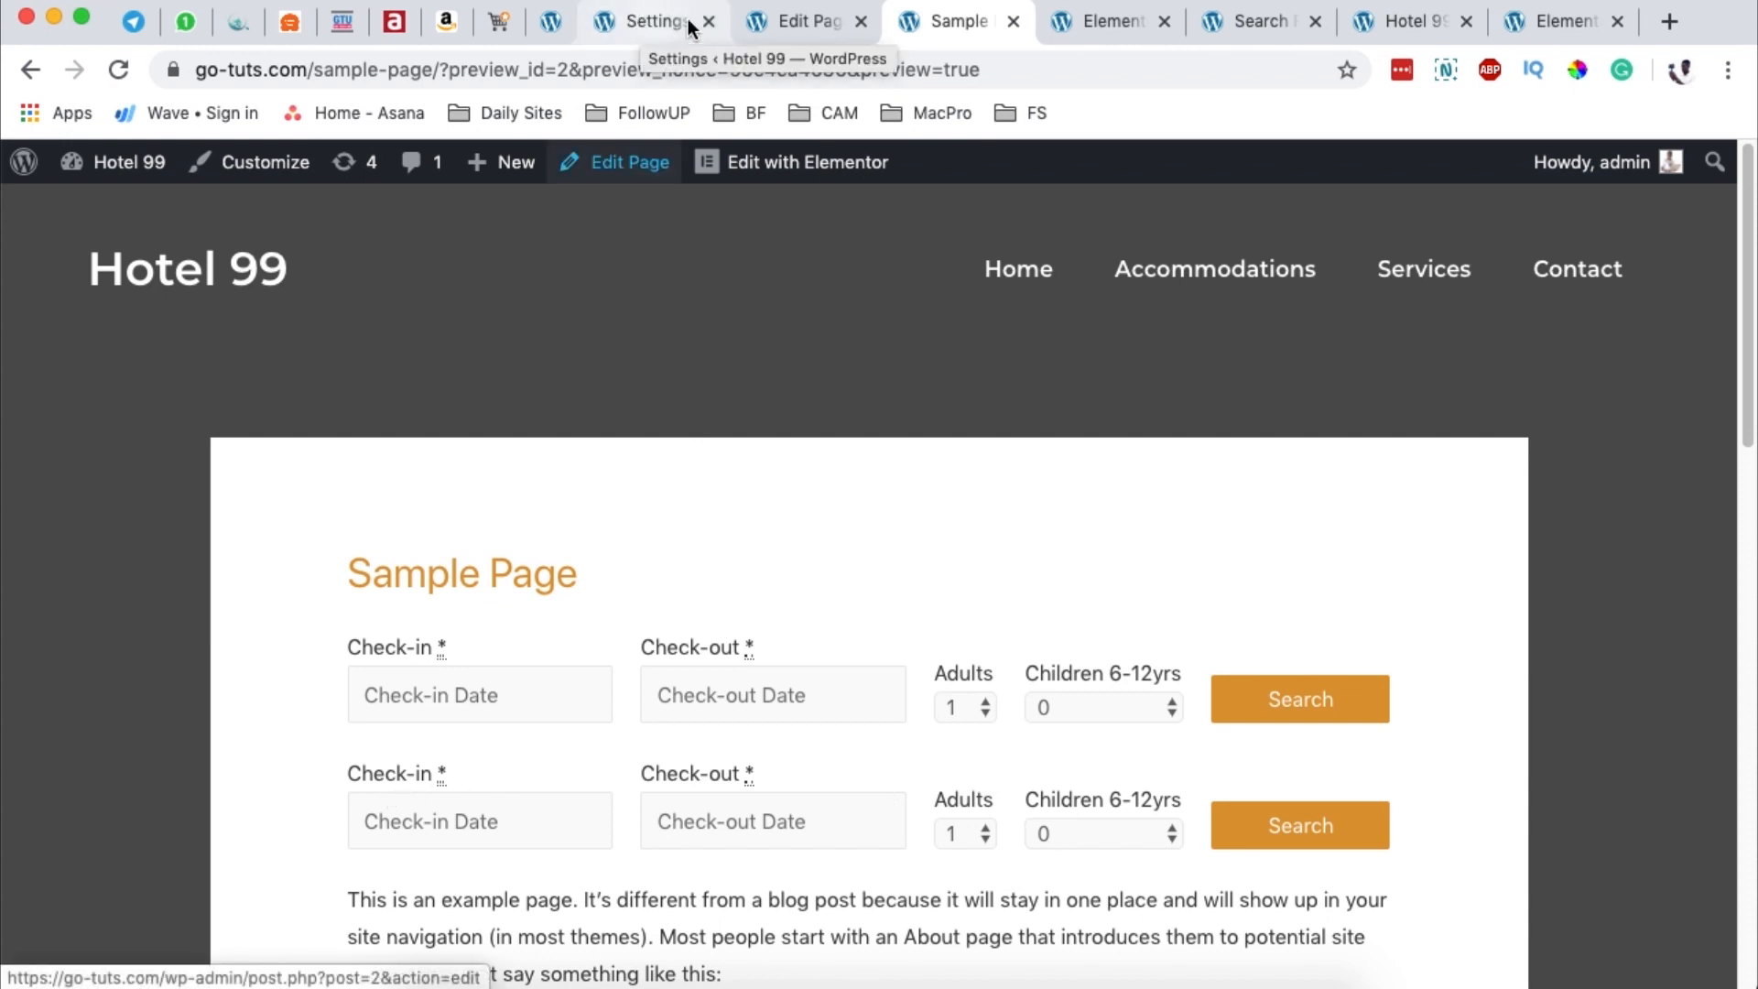
Step: Copy the mphbs-hide-labels class from the Styles settings, add it after is-style-horizontal-form in the shortcode and preview the page
click(646, 18)
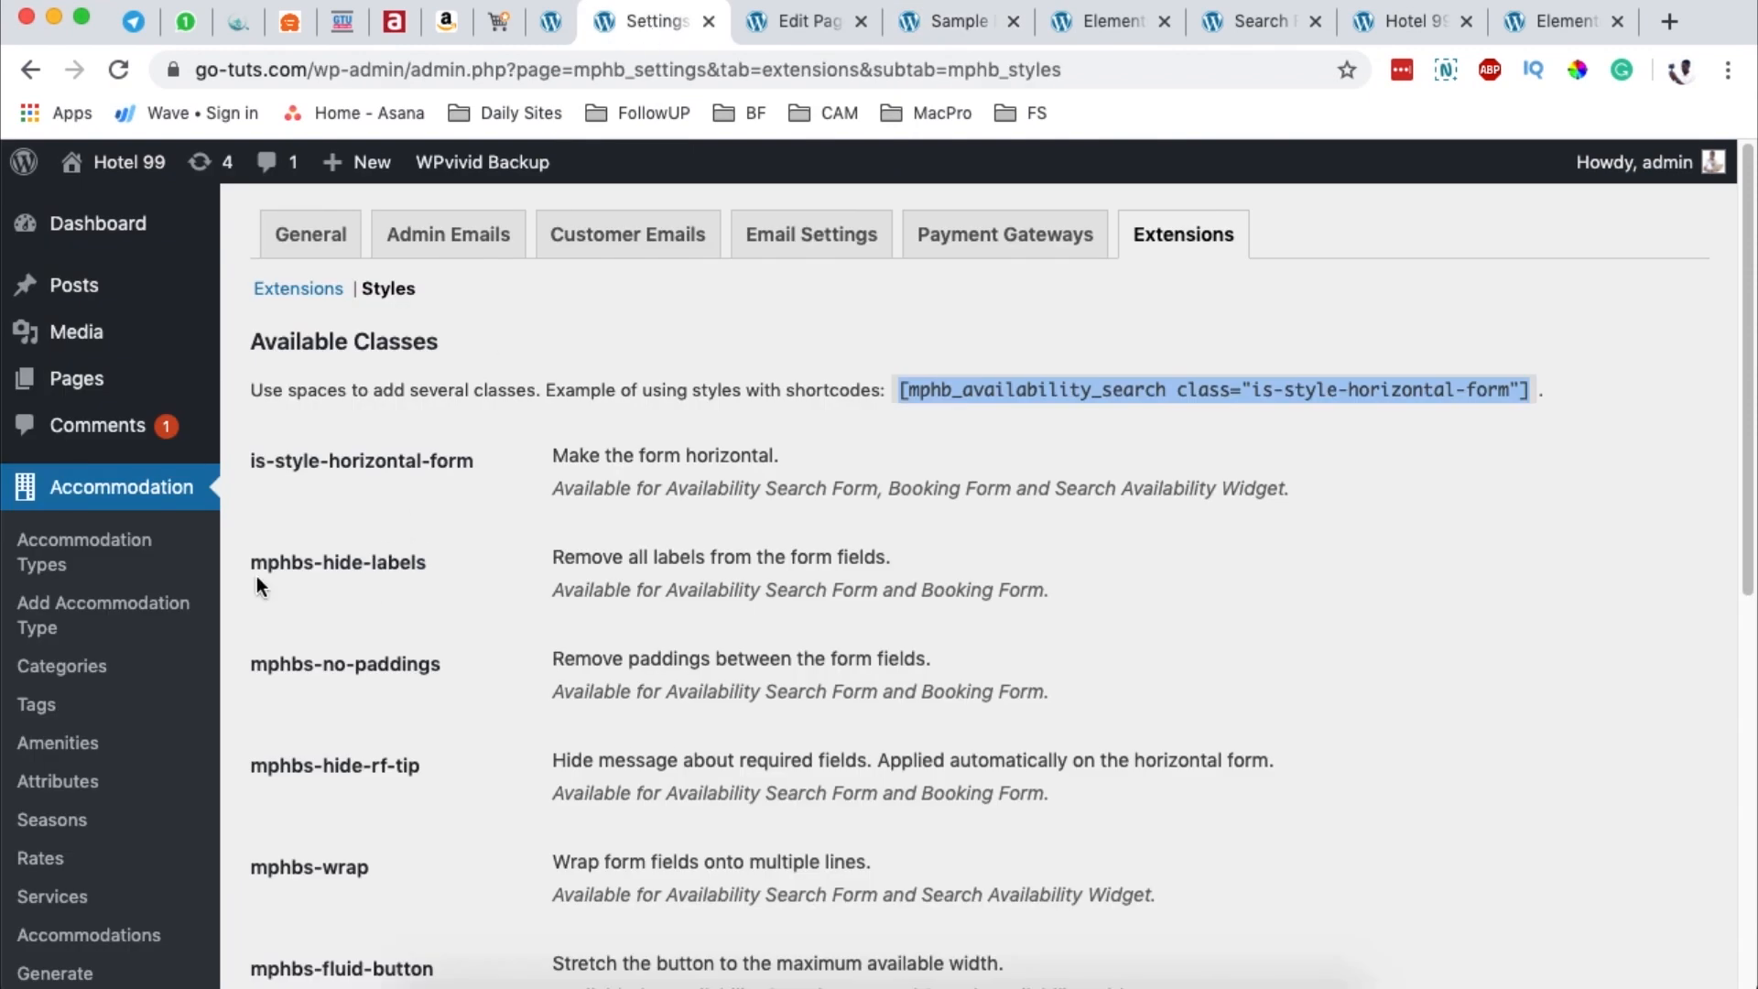
drag(252, 562, 448, 573)
key(super+c)
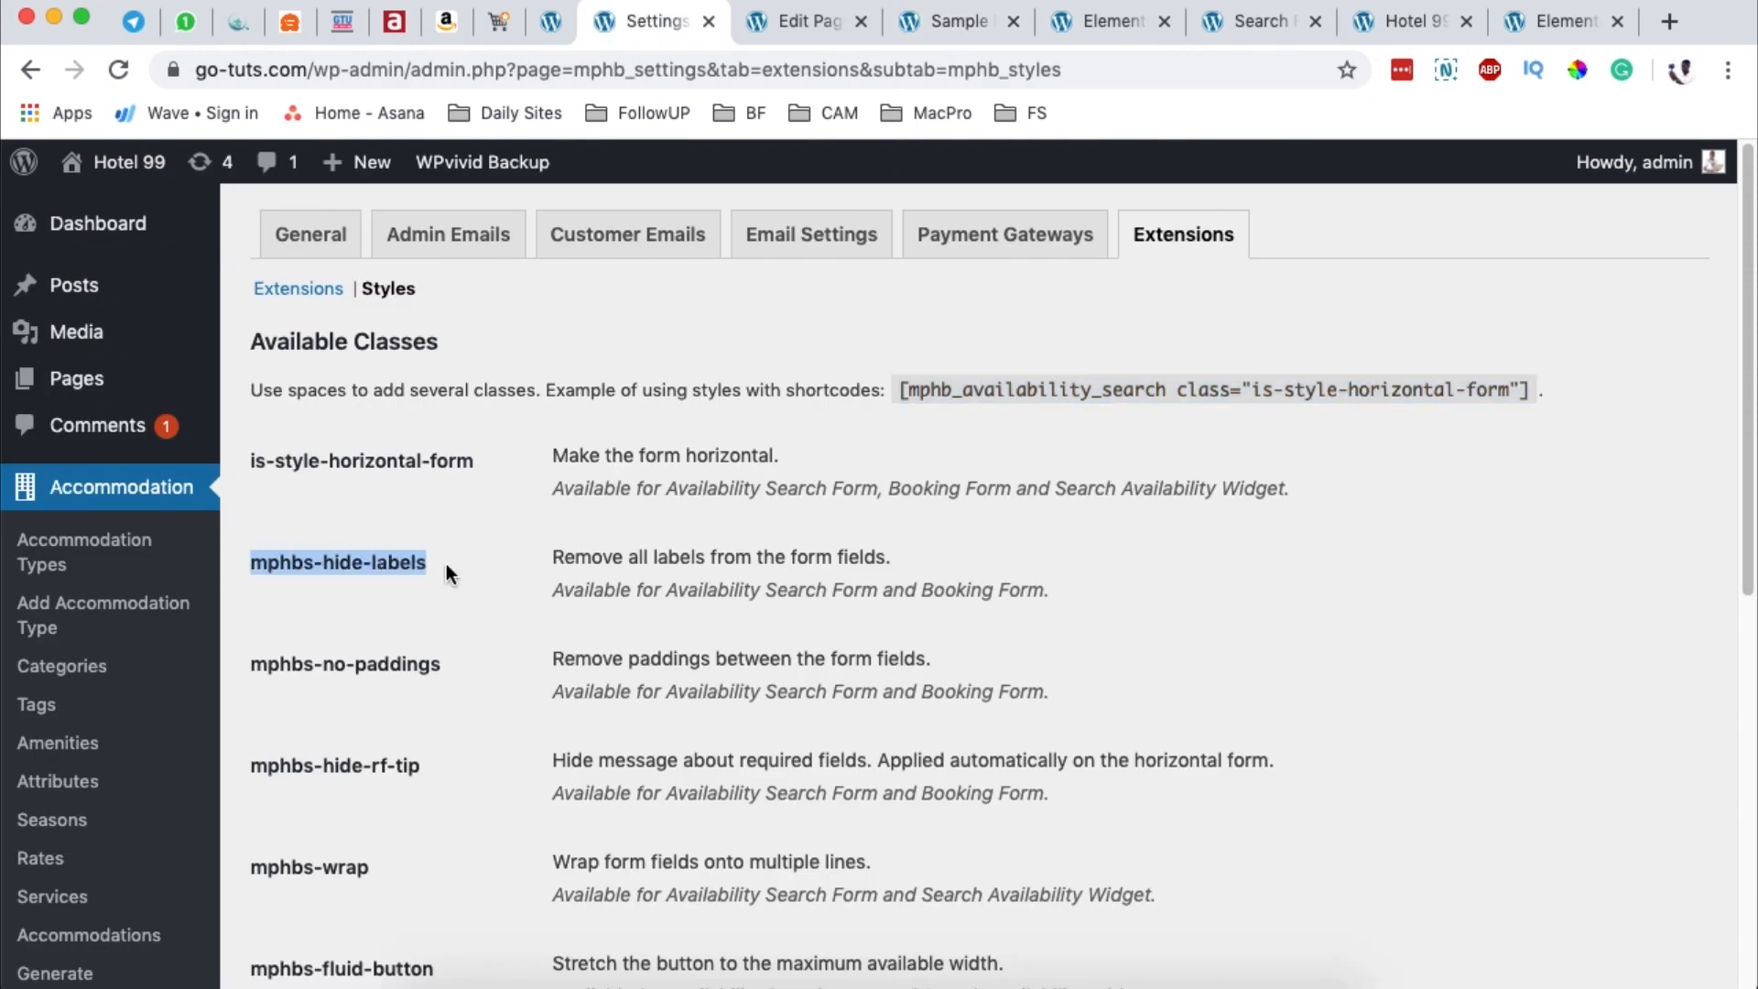
click(798, 18)
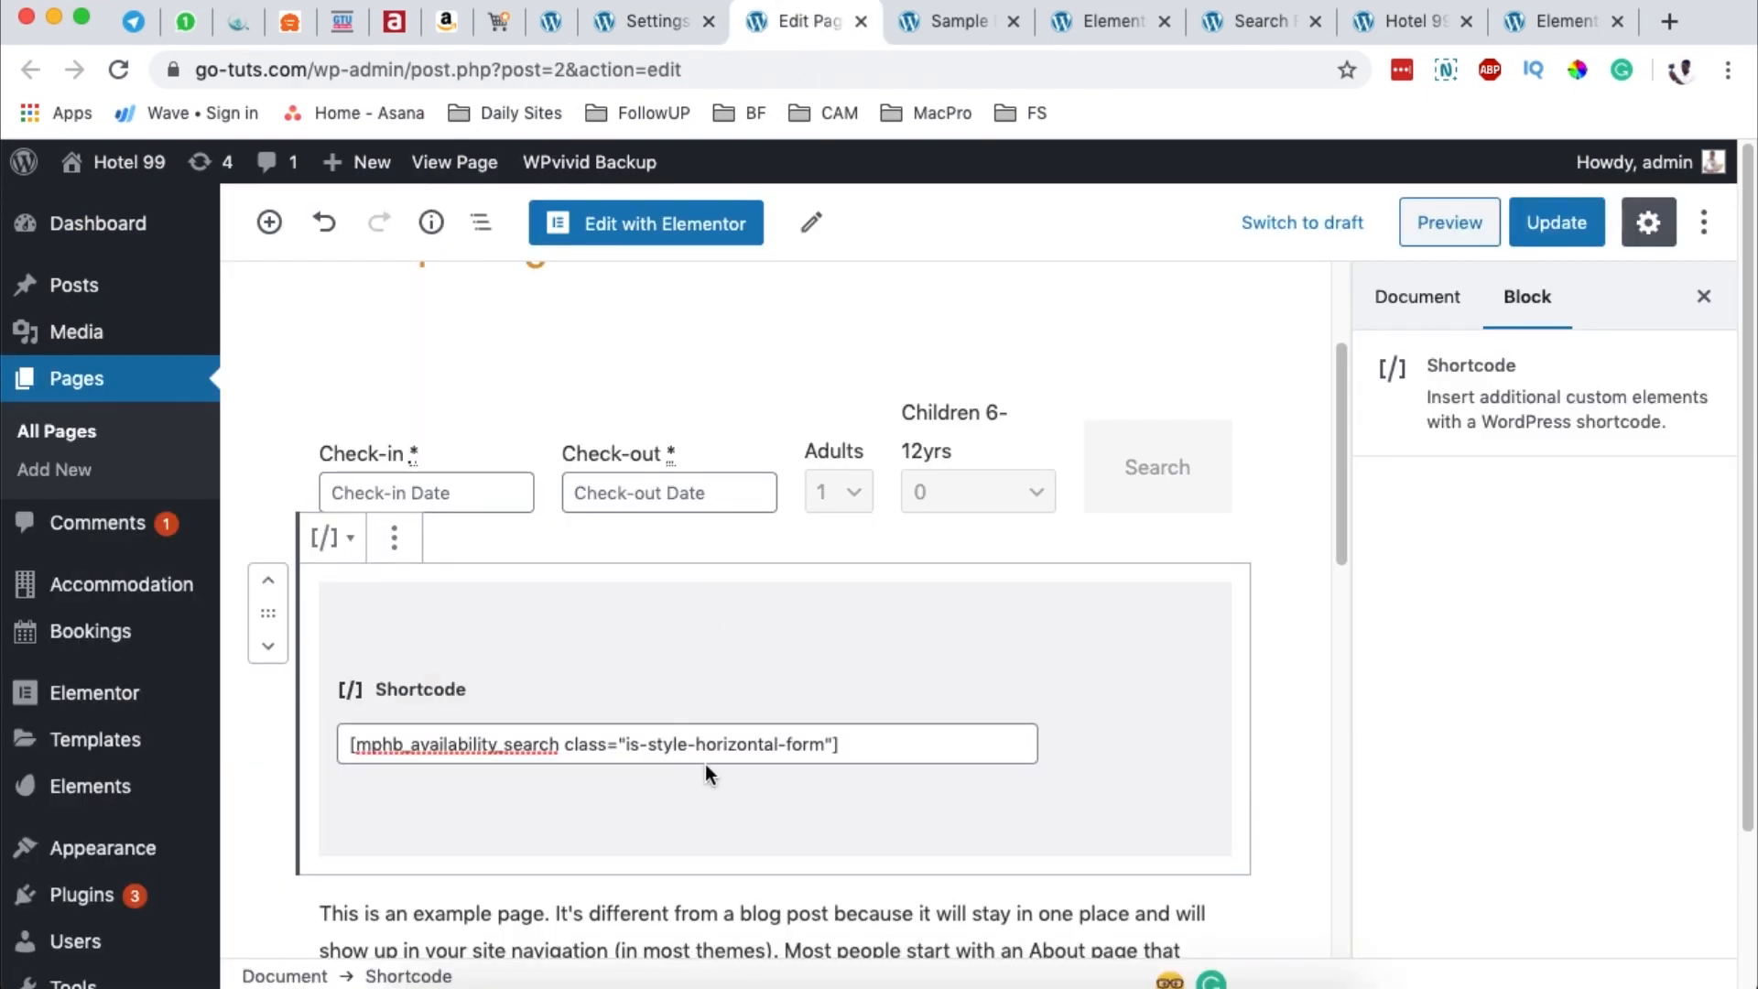
click(827, 743)
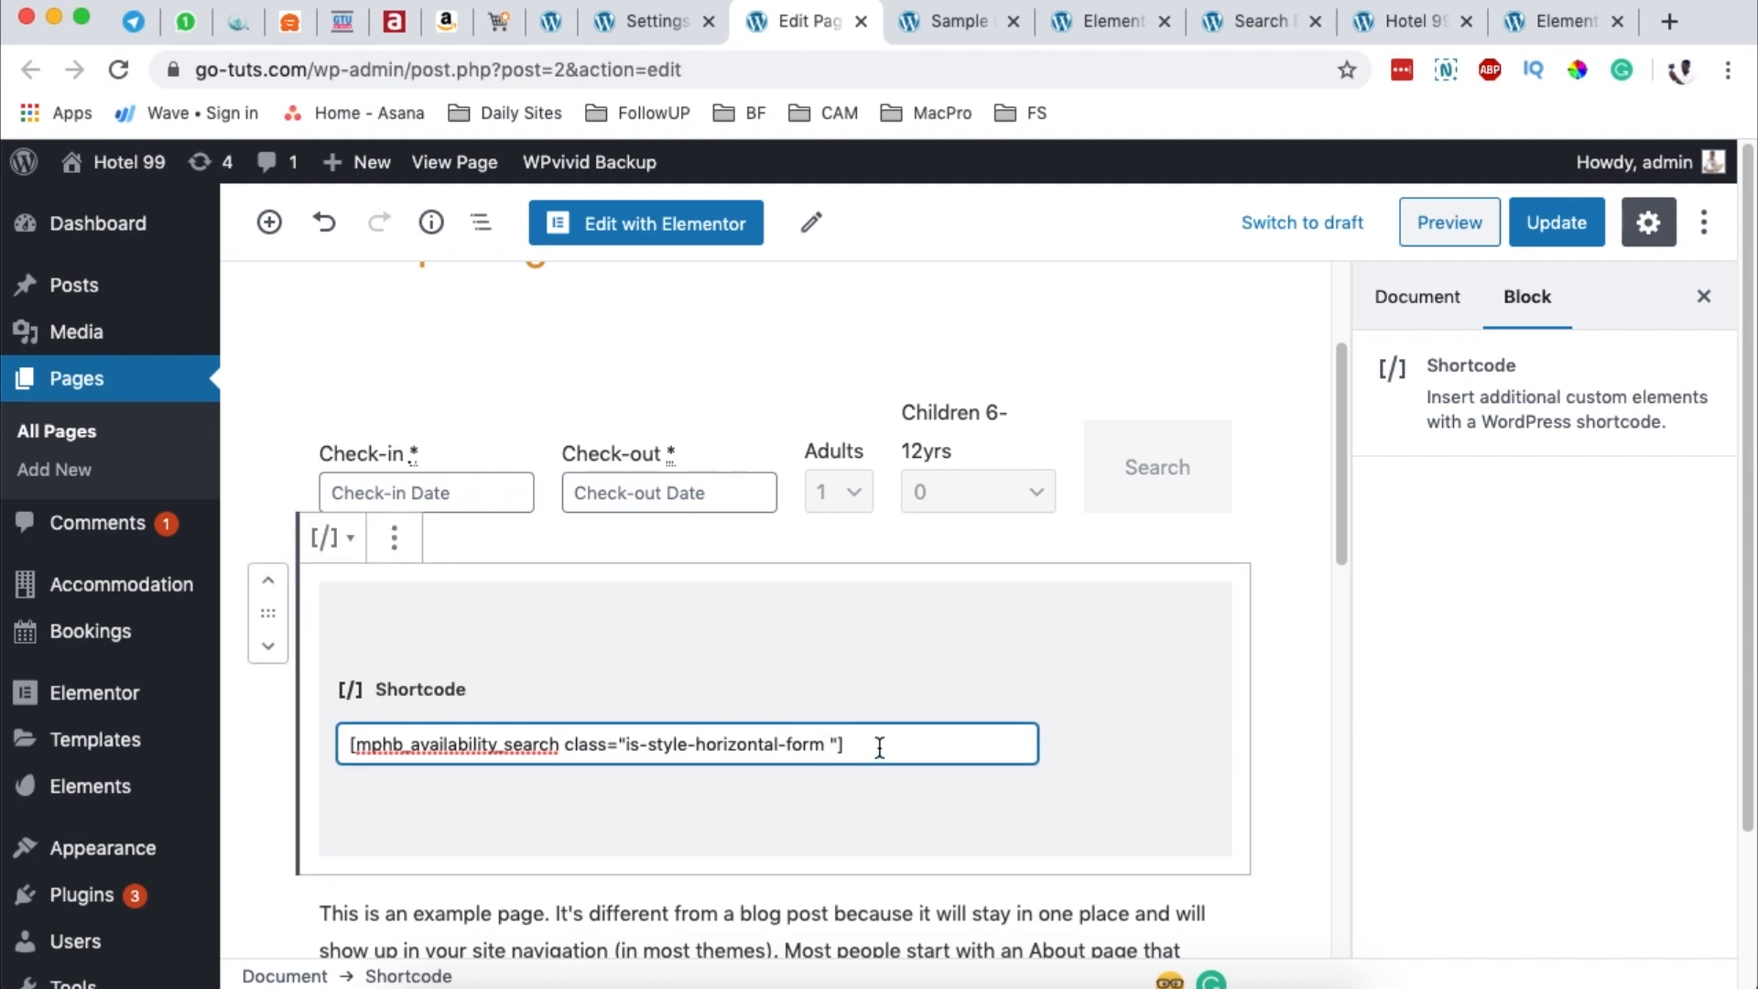
key(super+v)
click(1450, 222)
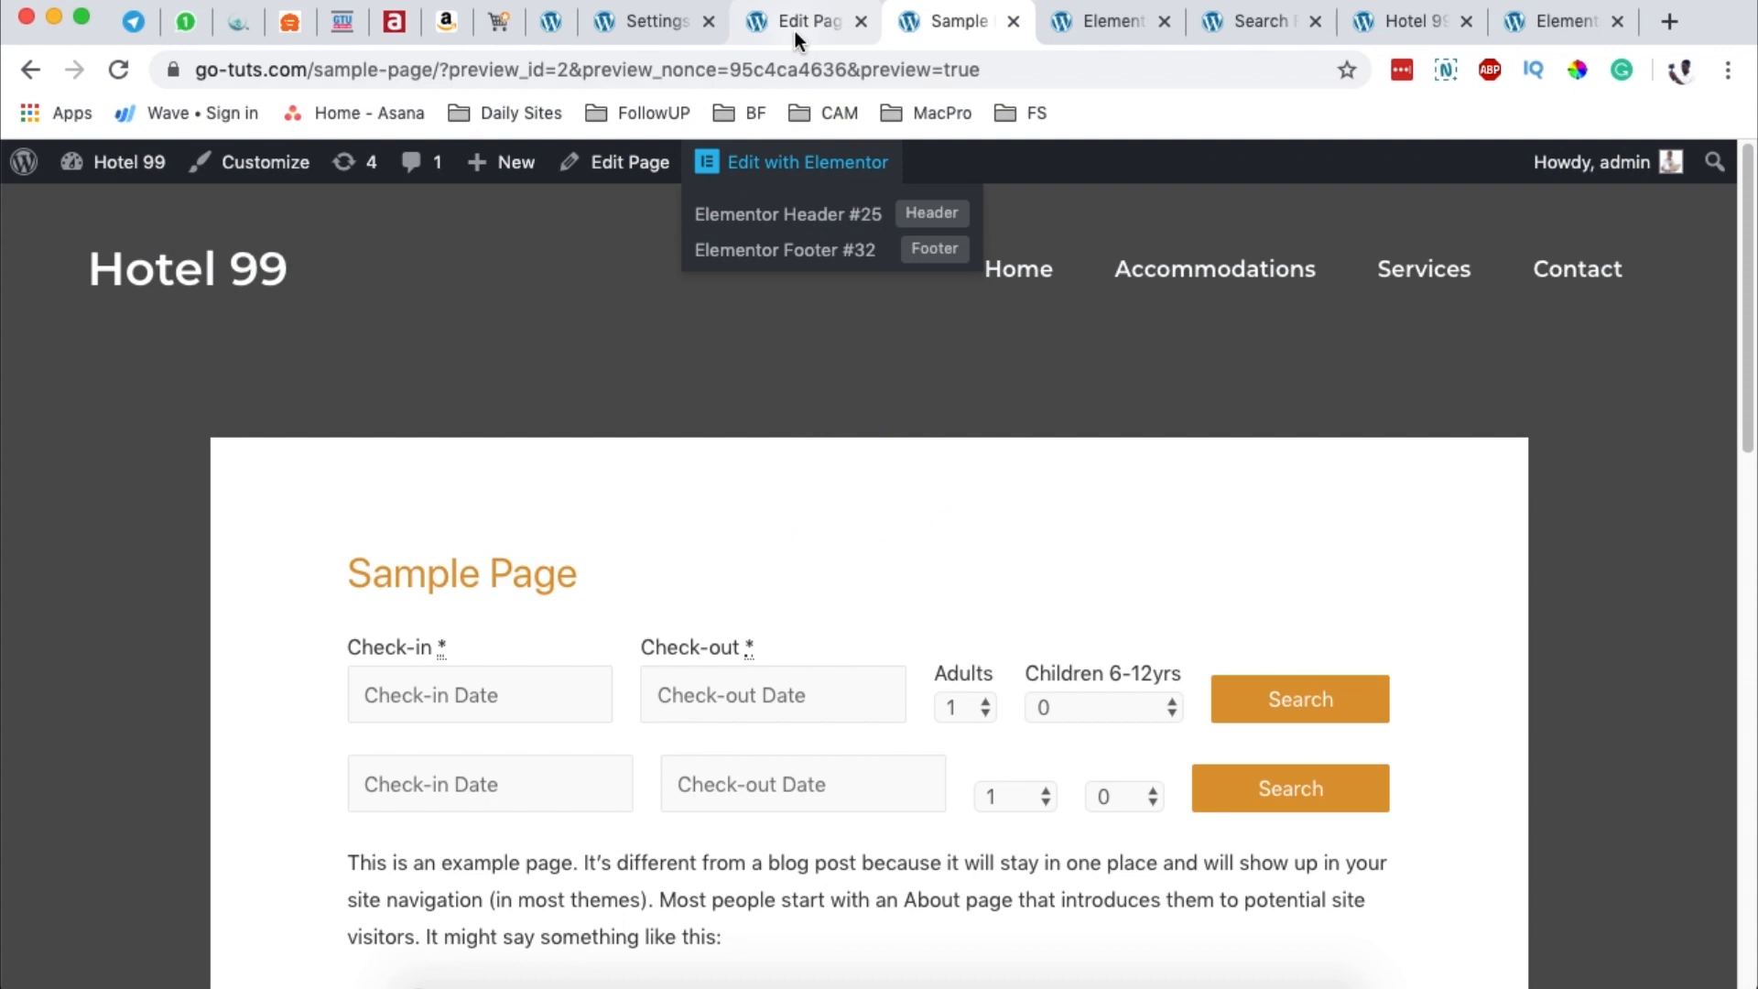
Step: Copy the mphbs-no-paddings class from the Styles settings, add it to the end of the shortcode's class list and preview the page
click(654, 20)
drag(253, 666, 443, 671)
key(super+c)
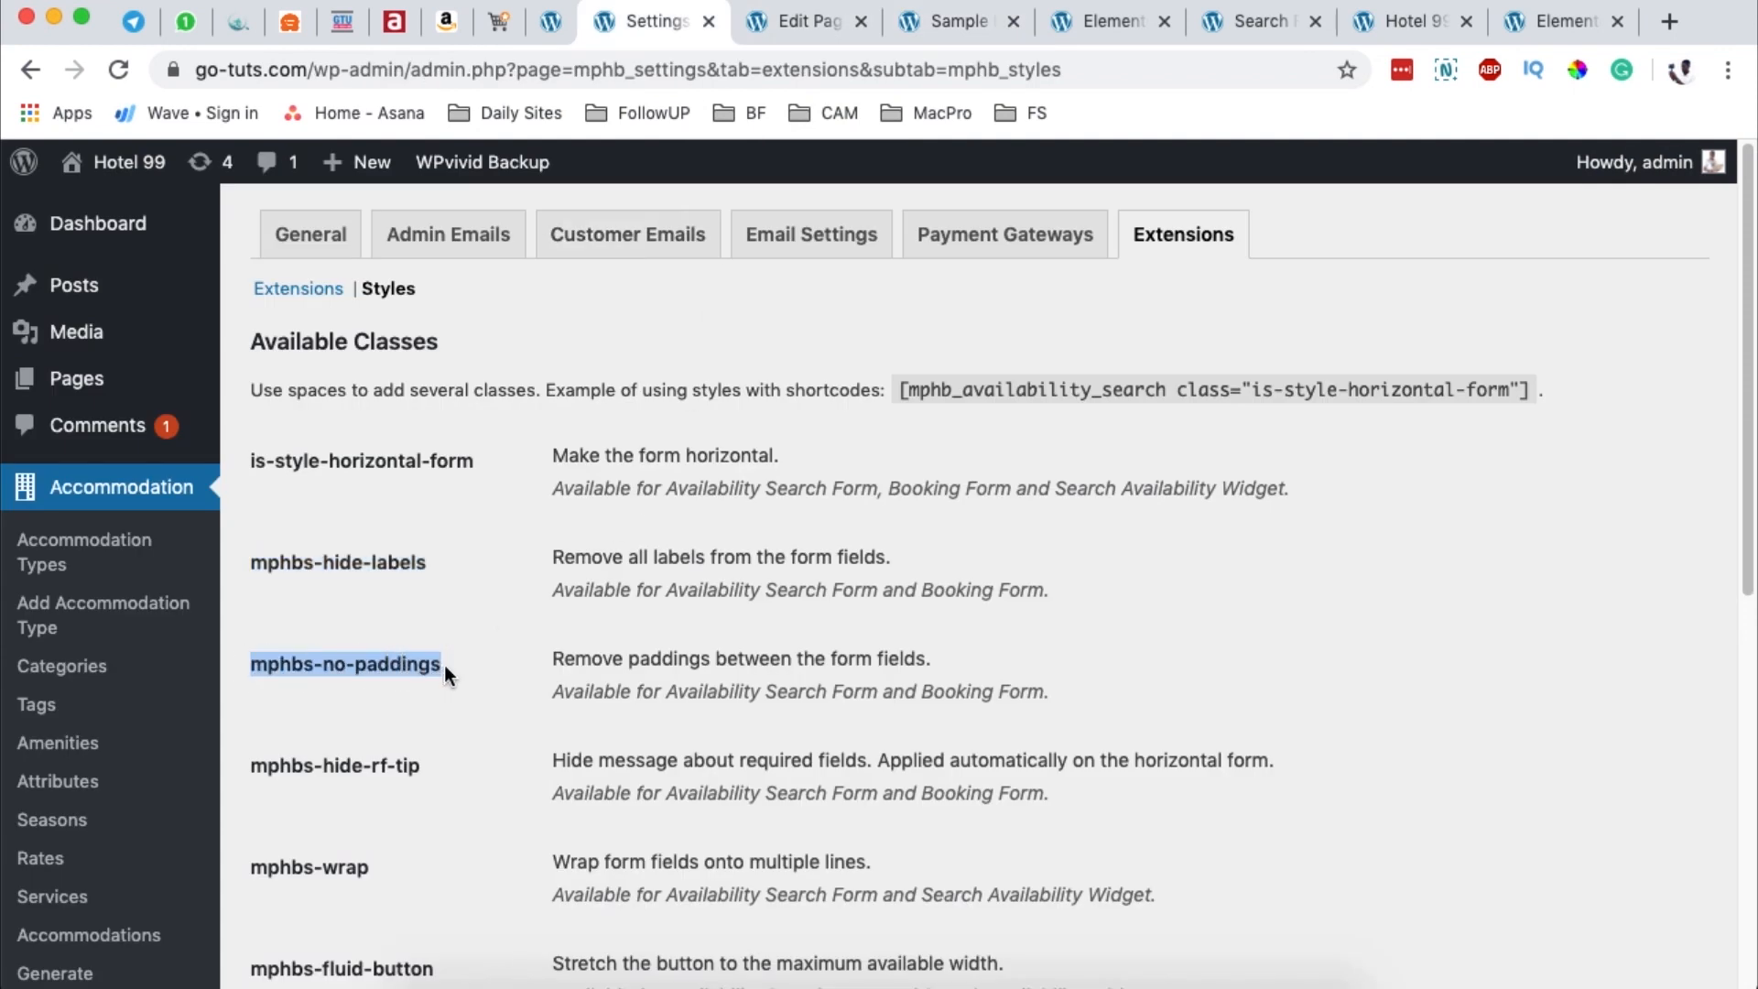
click(798, 22)
click(989, 744)
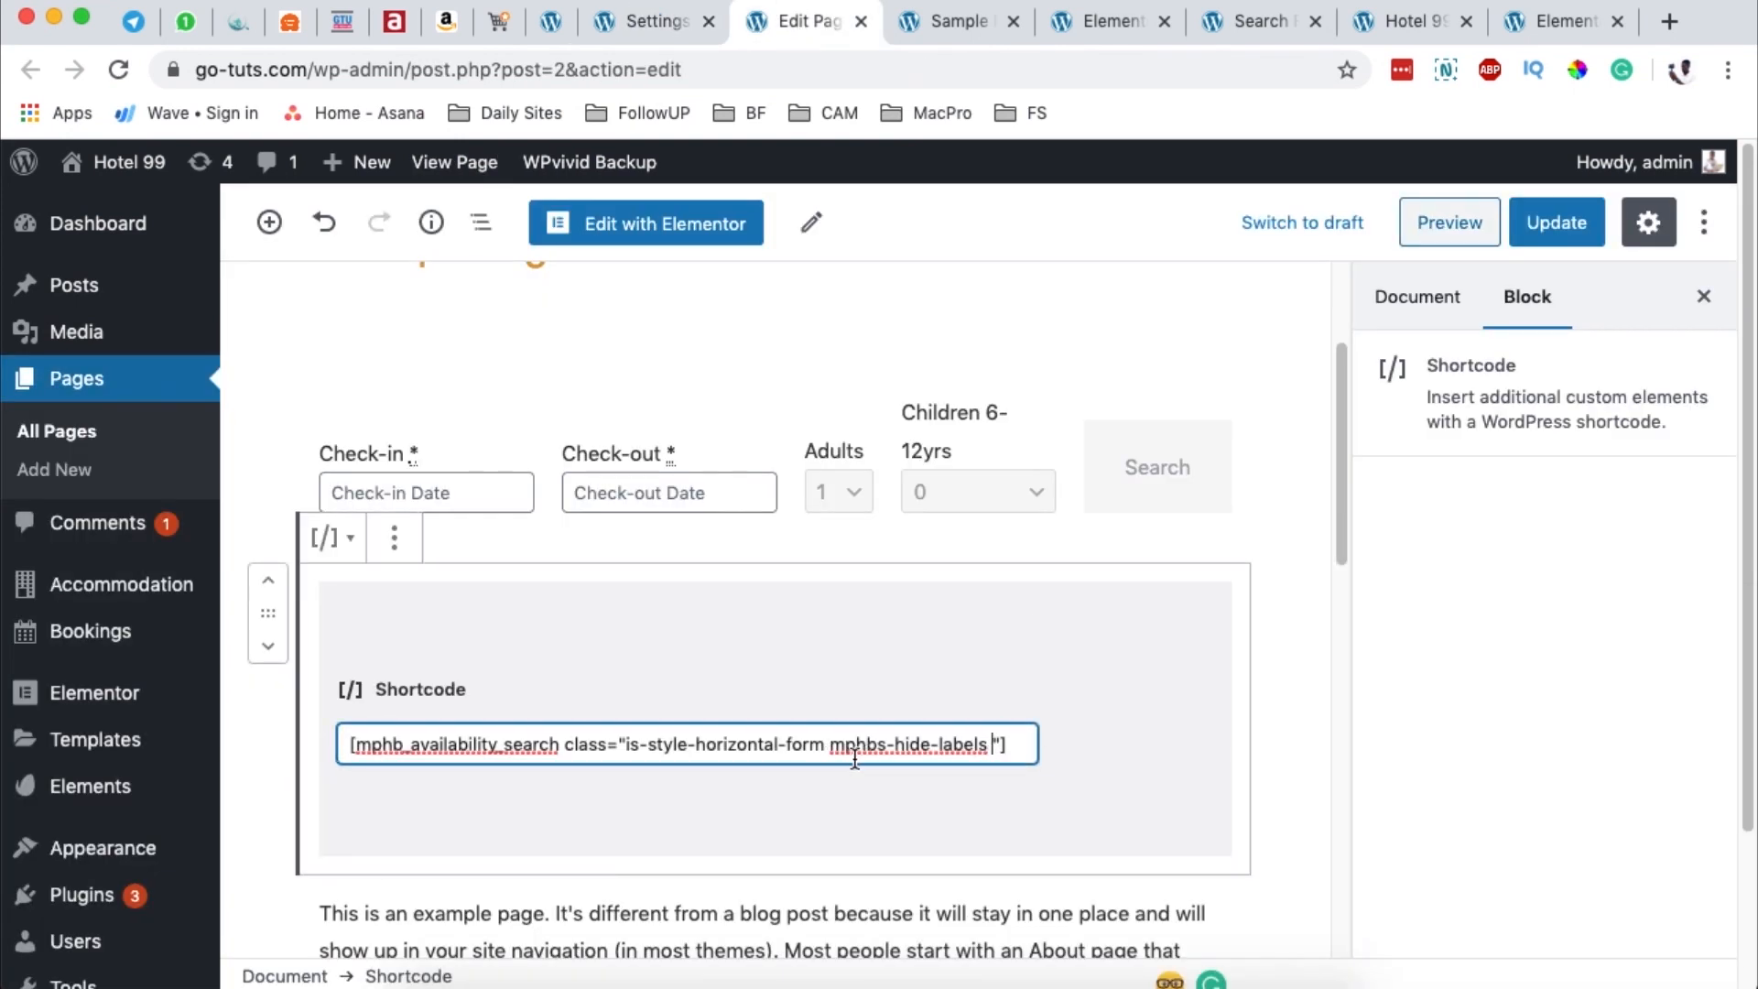
key(super+v)
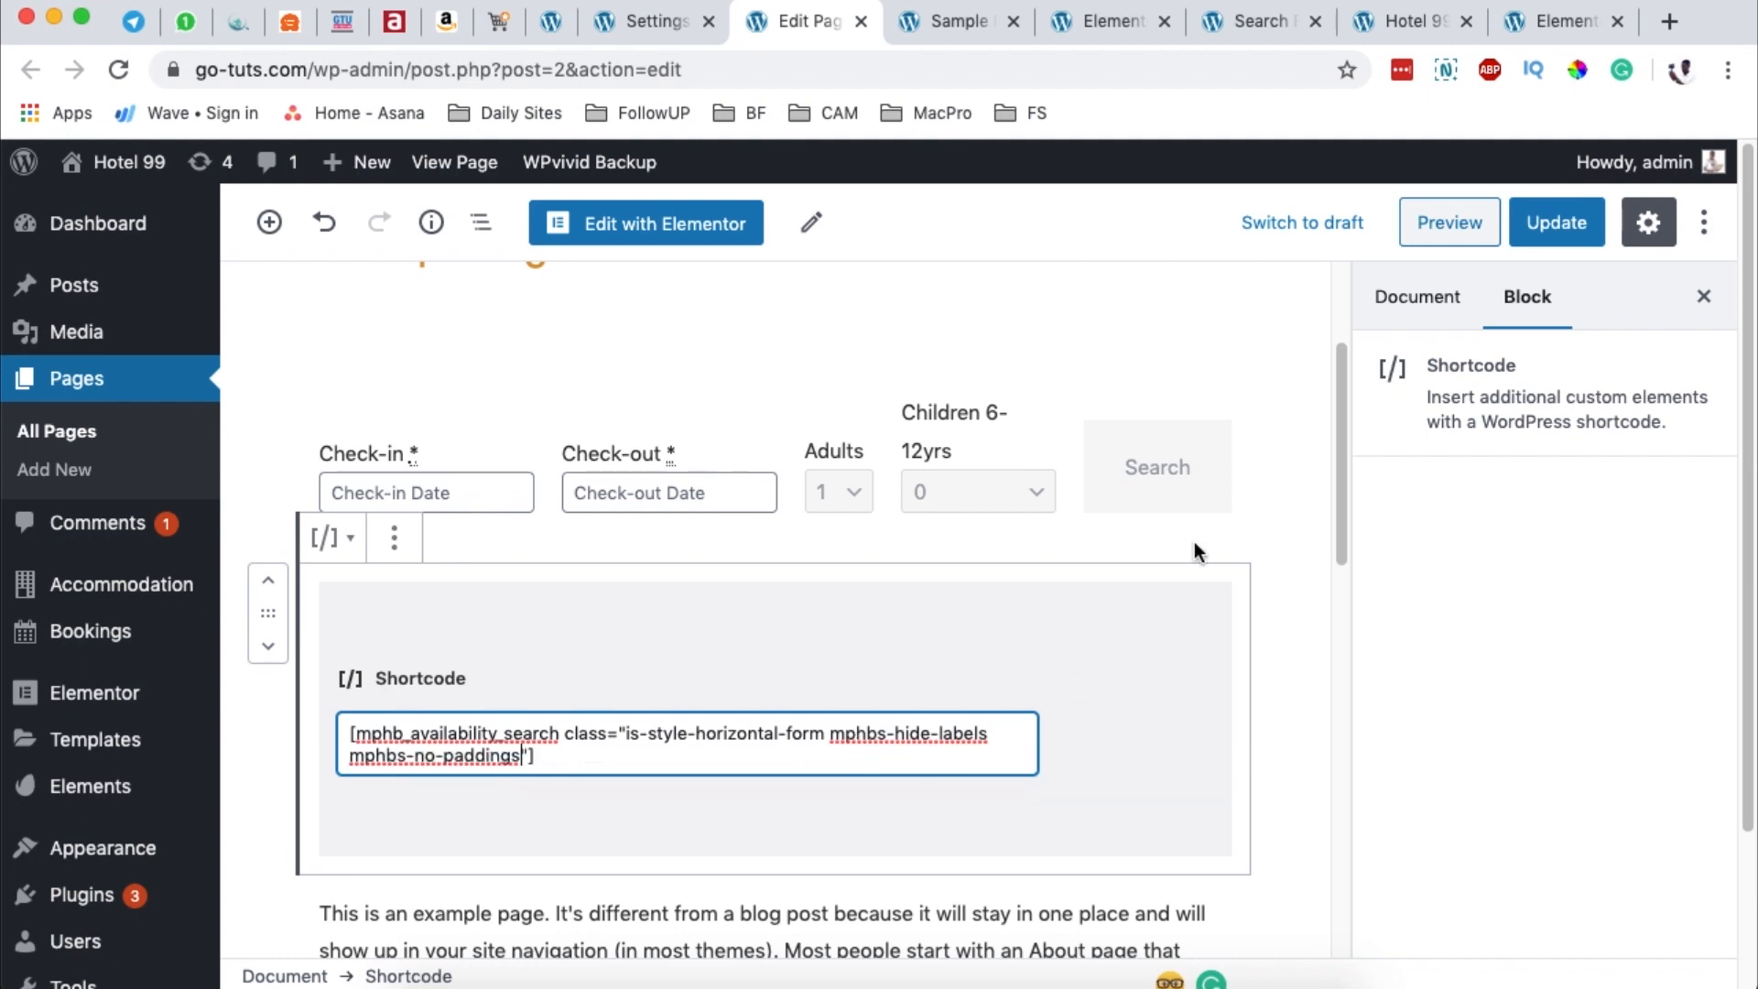
click(1449, 222)
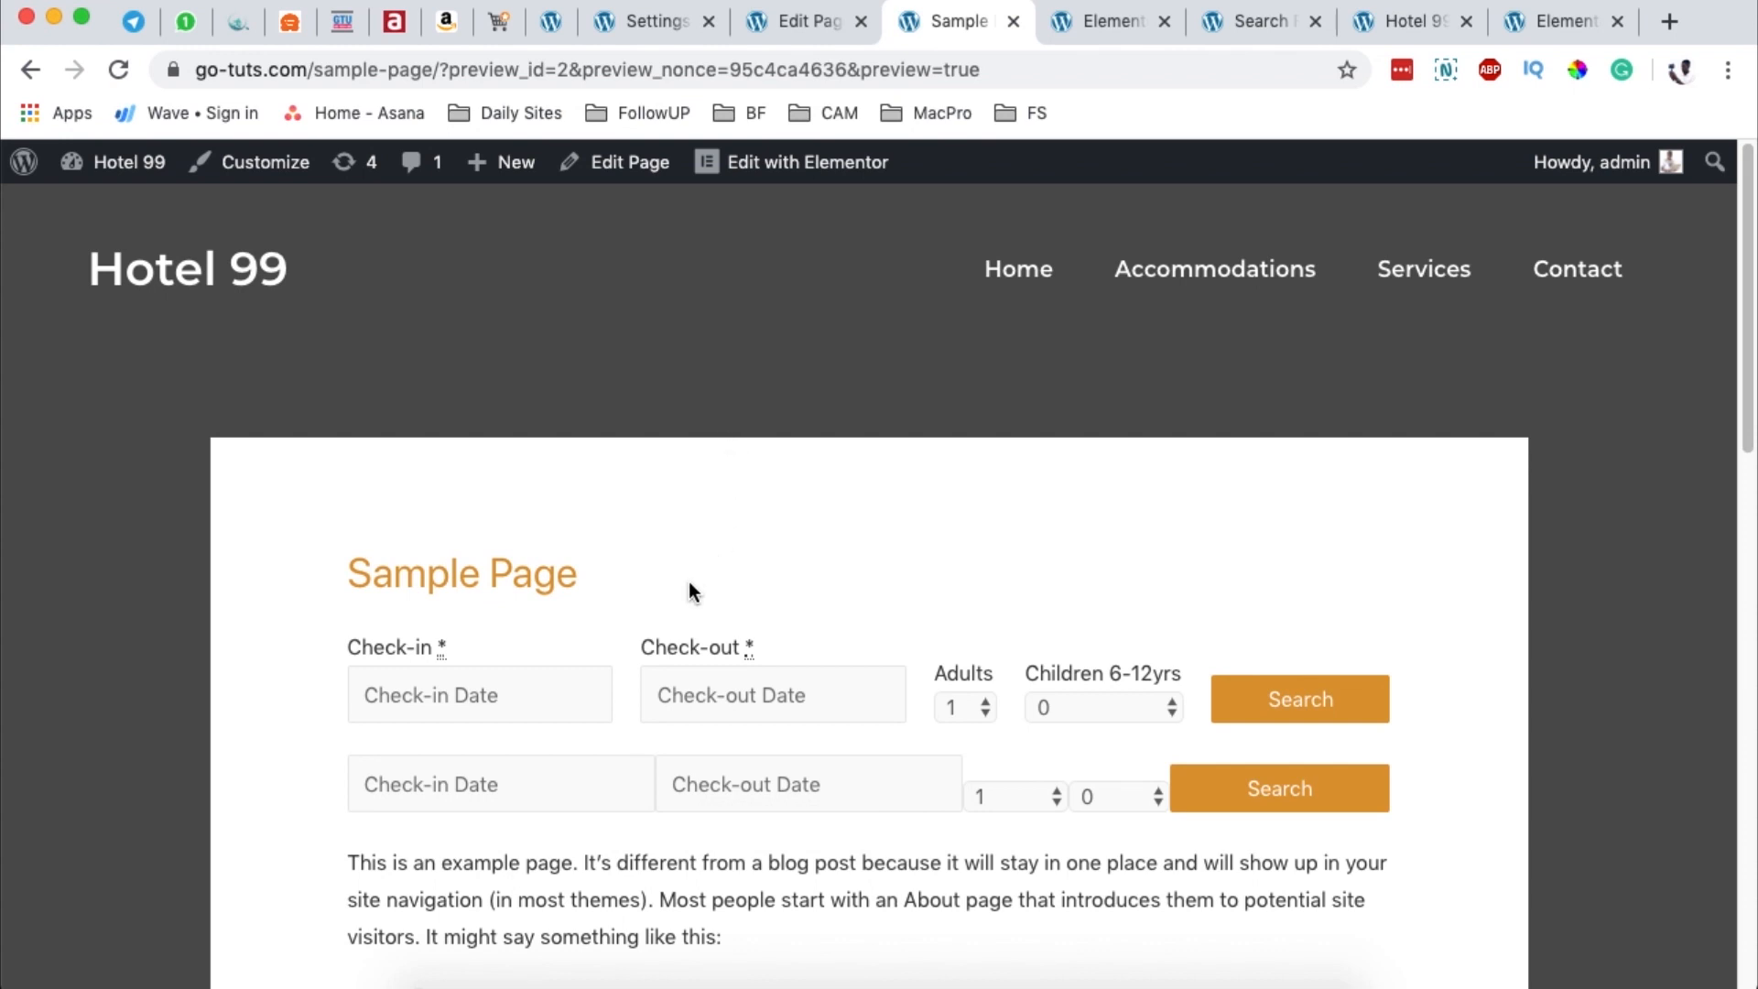
Step: Remove the mphbs-no-paddings class from the shortcode and preview the Sample Page again
click(776, 27)
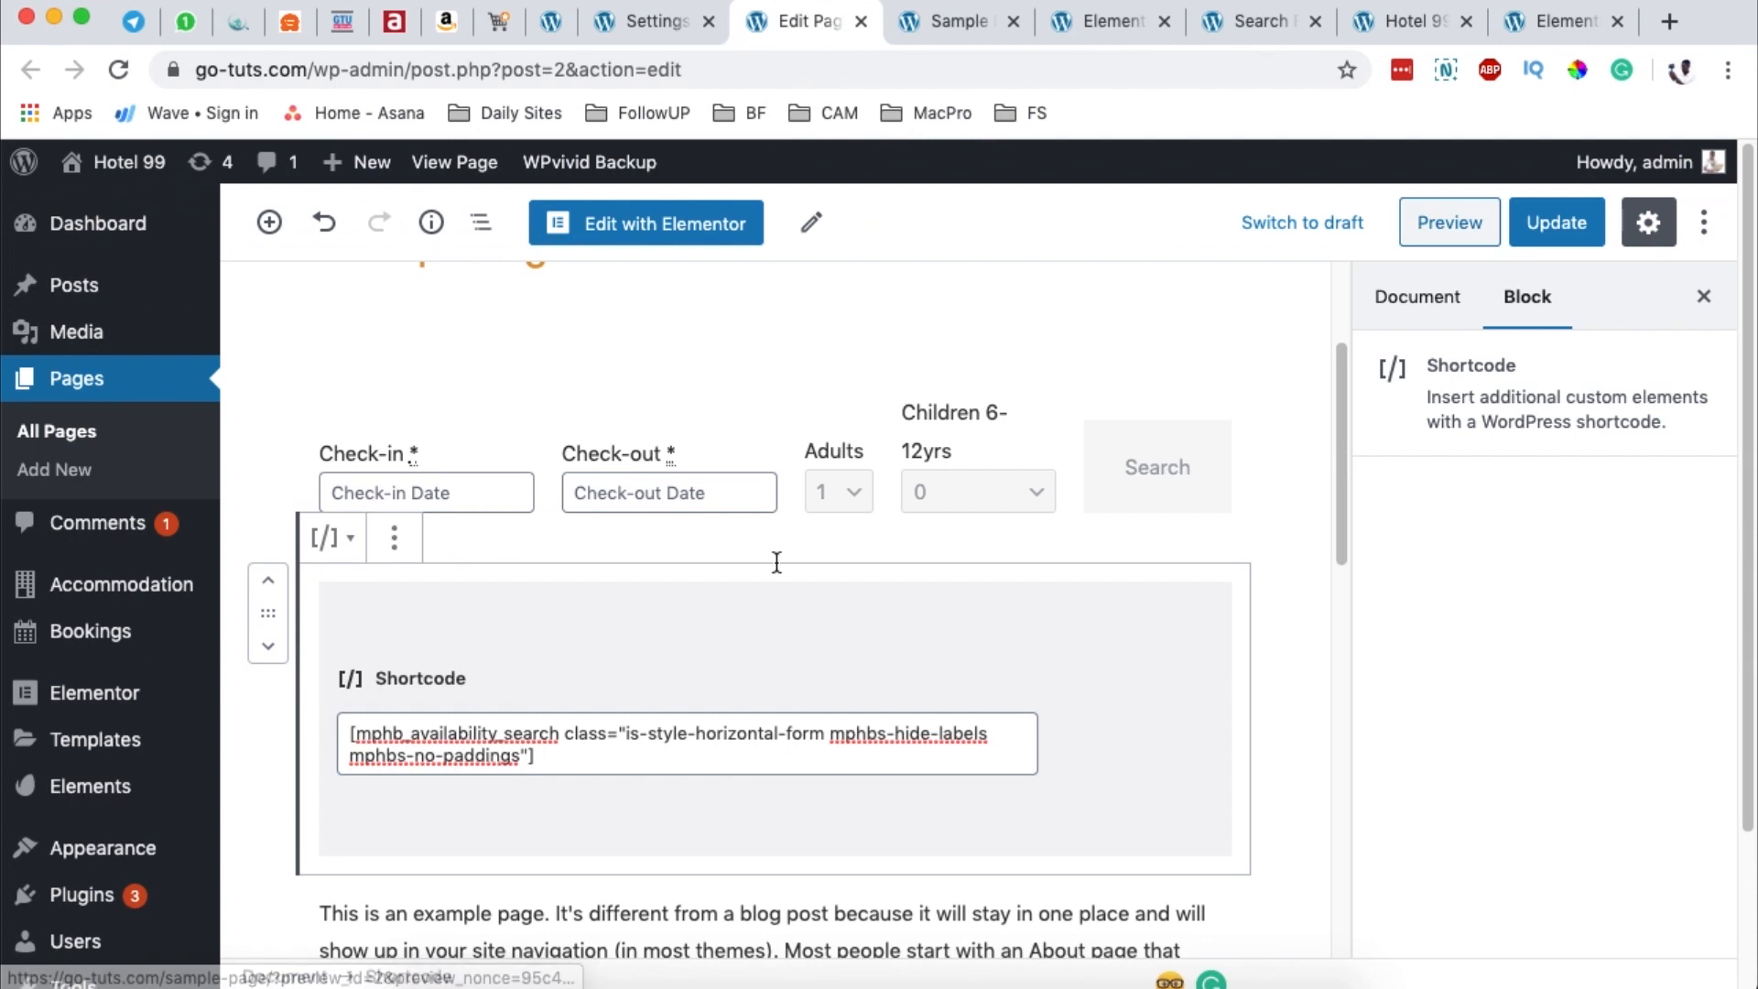
drag(520, 755, 356, 755)
key(BackSpace)
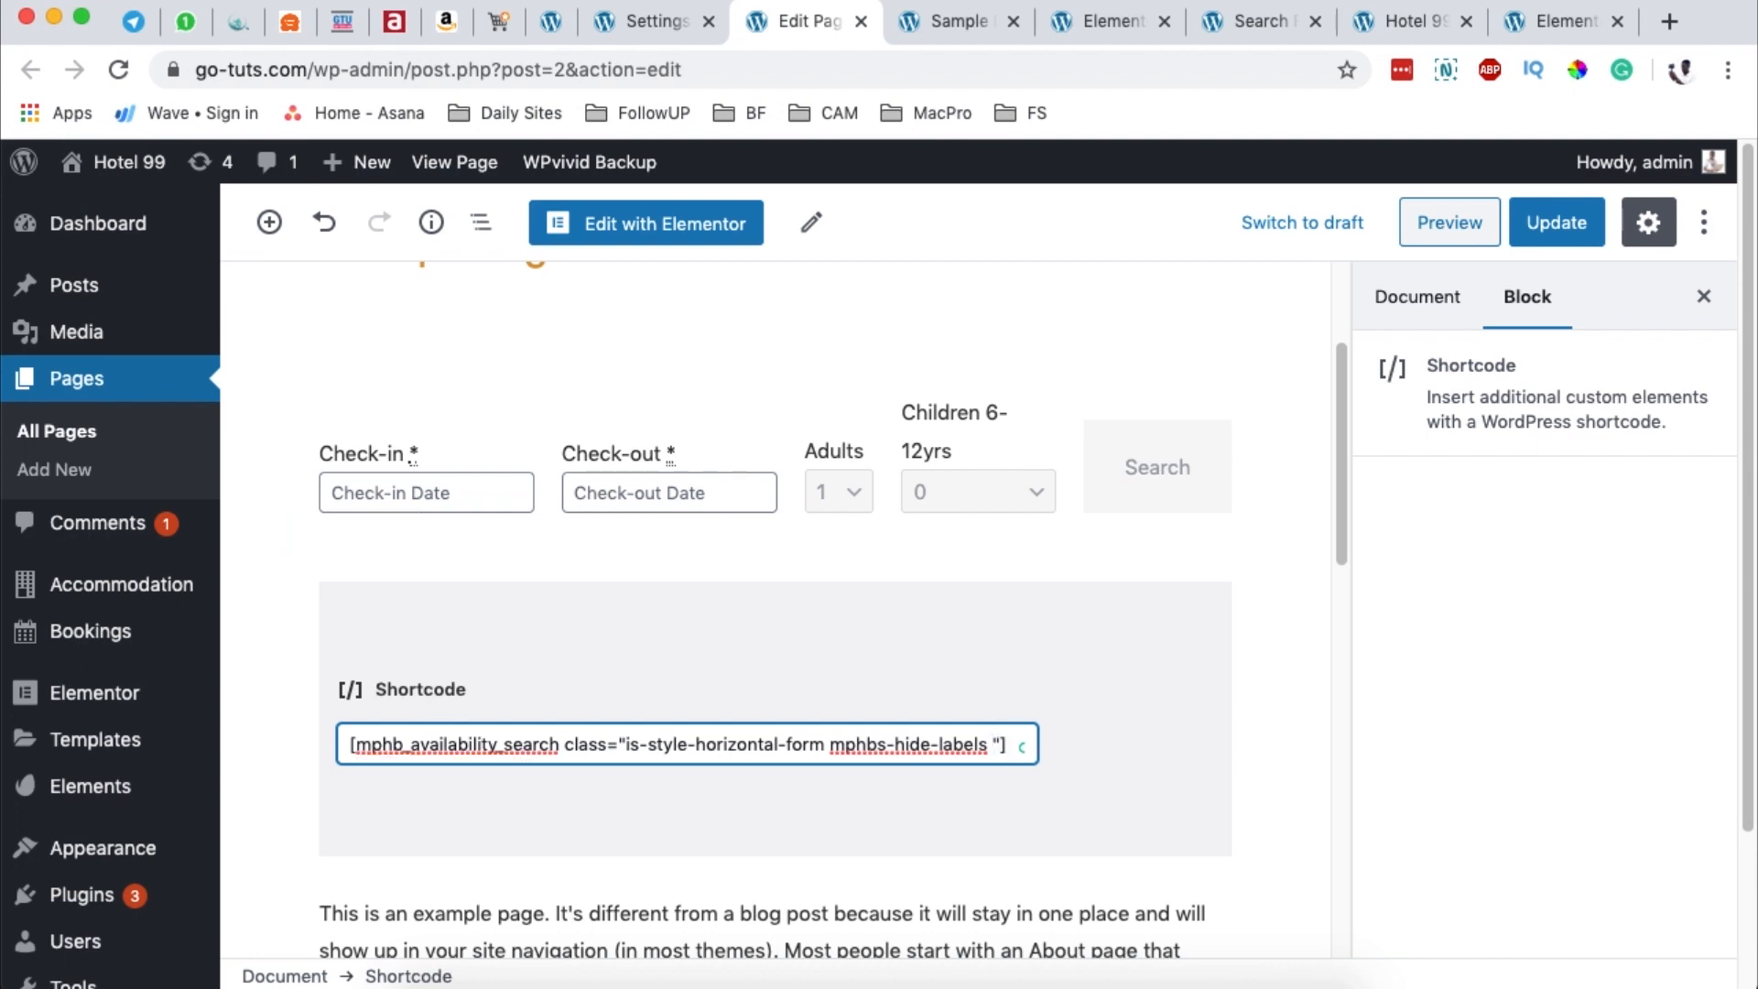
click(1446, 223)
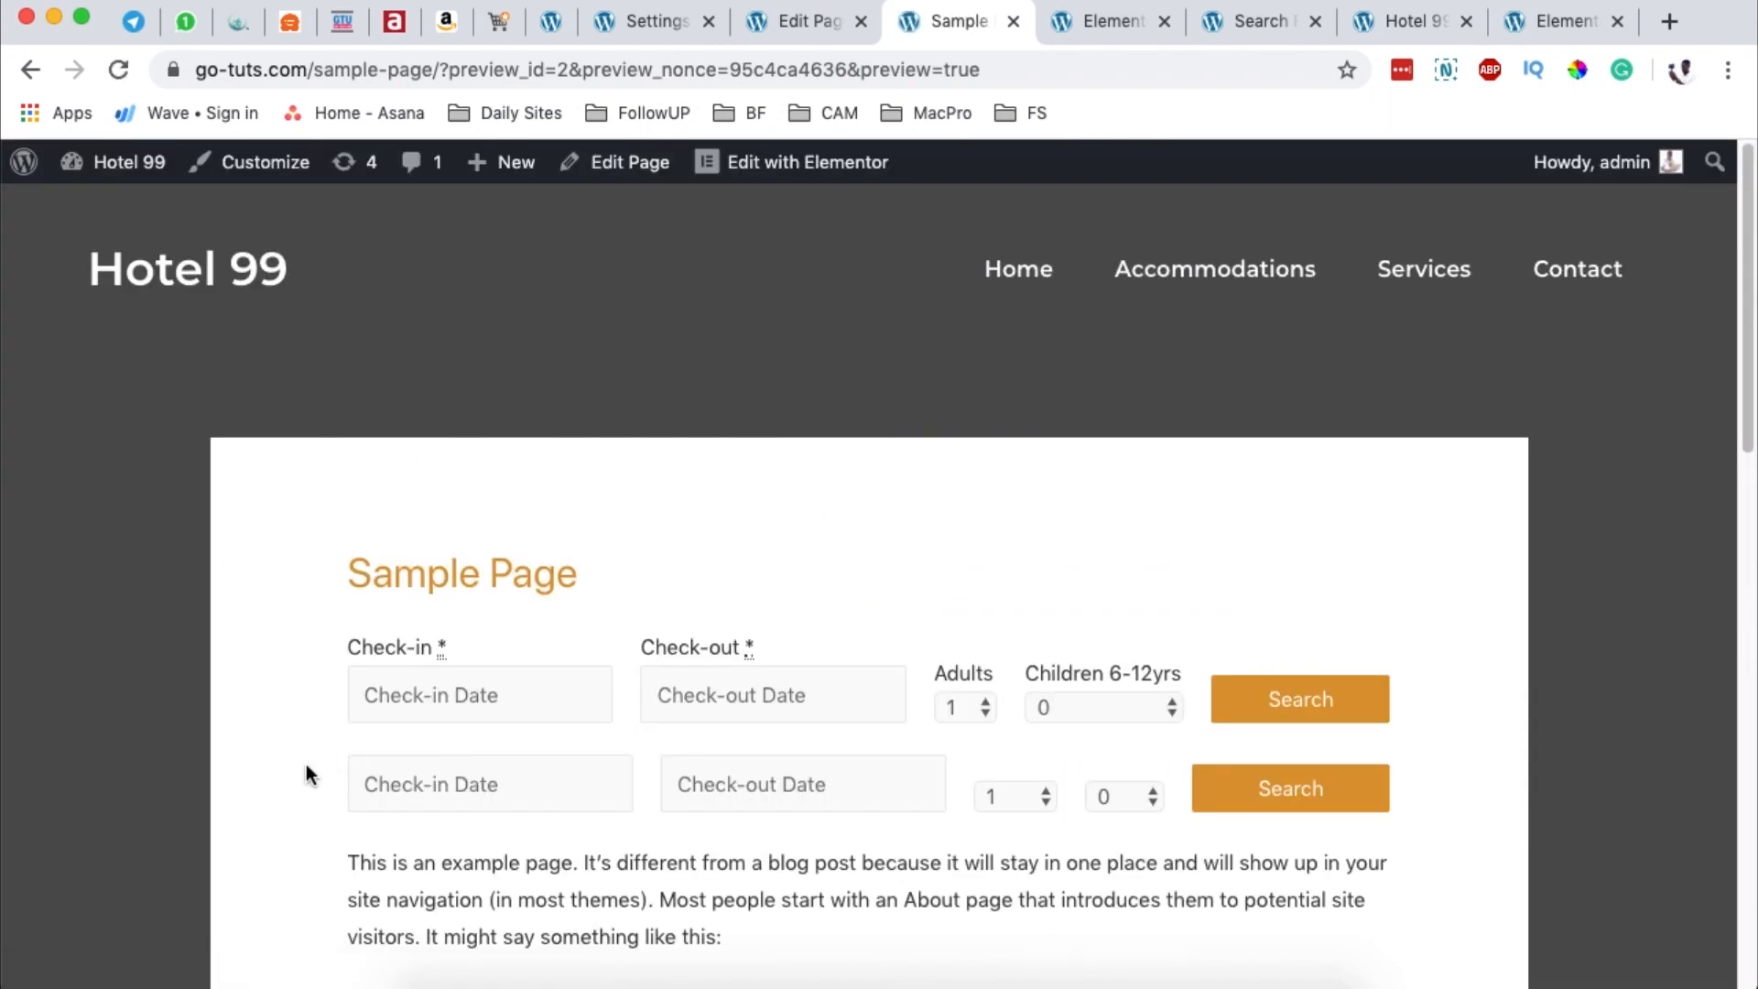
Step: Check how both search forms respond by narrowing the browser window to mobile width and widening it back
drag(7, 703, 1300, 723)
scroll(1337, 719, down, 5)
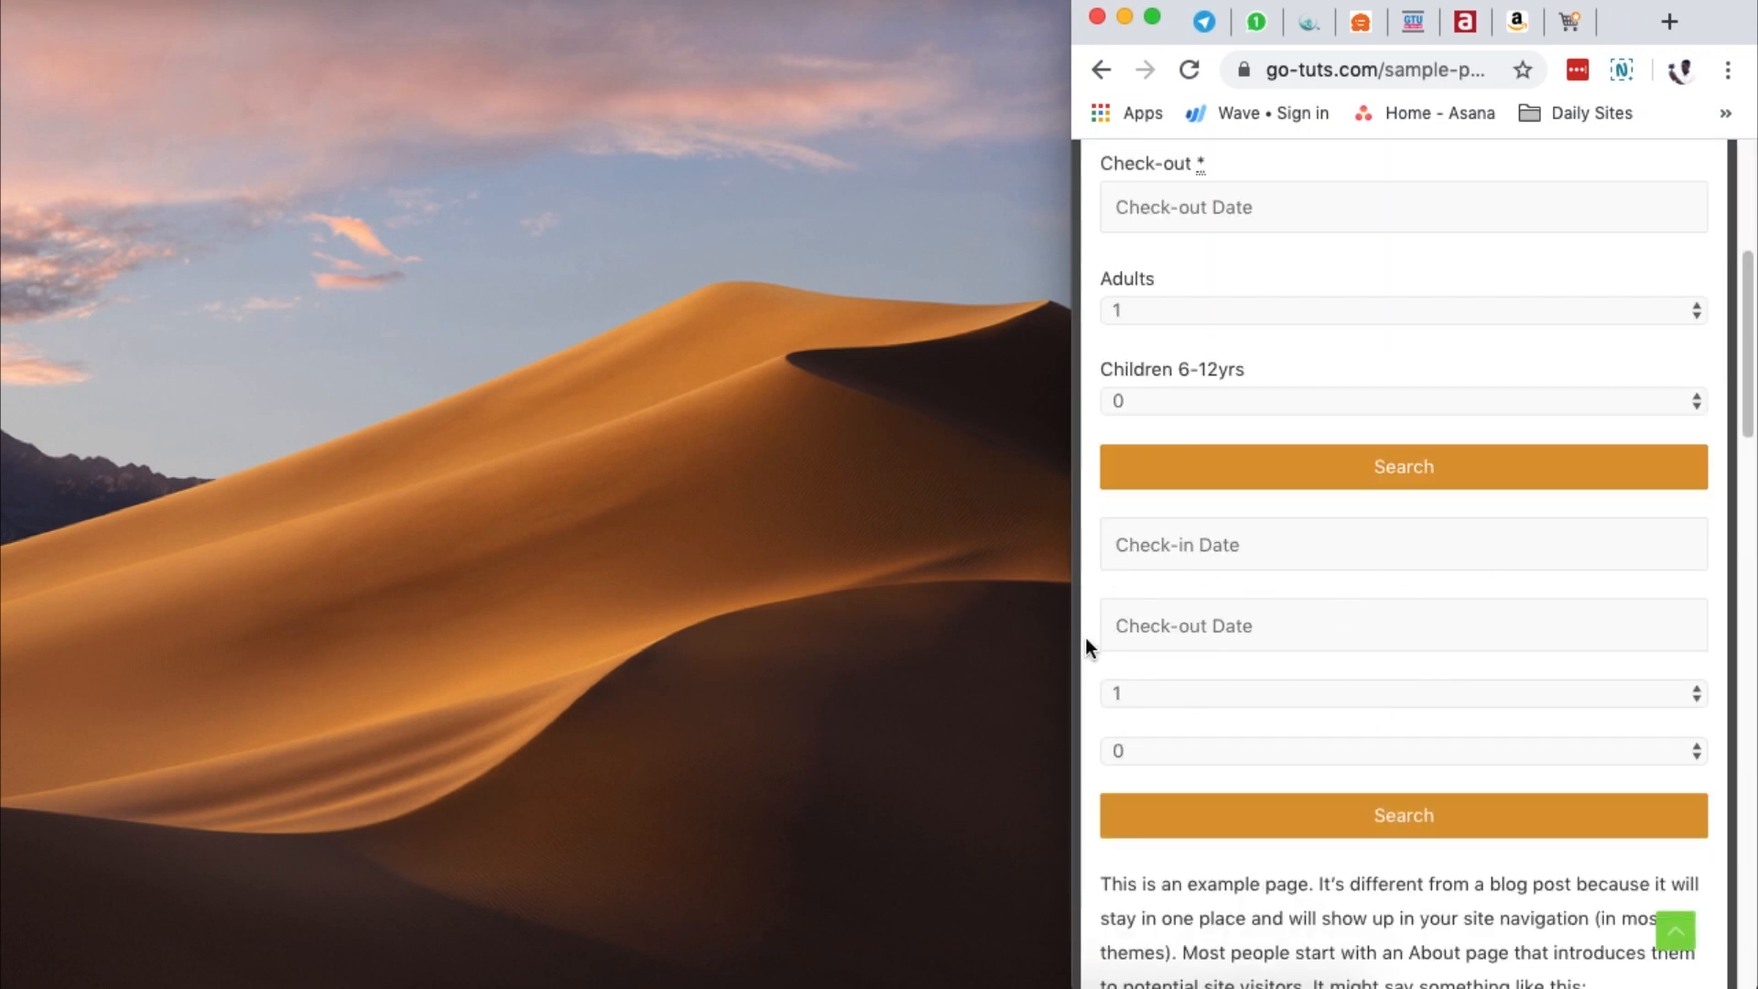
drag(1075, 629, 7, 639)
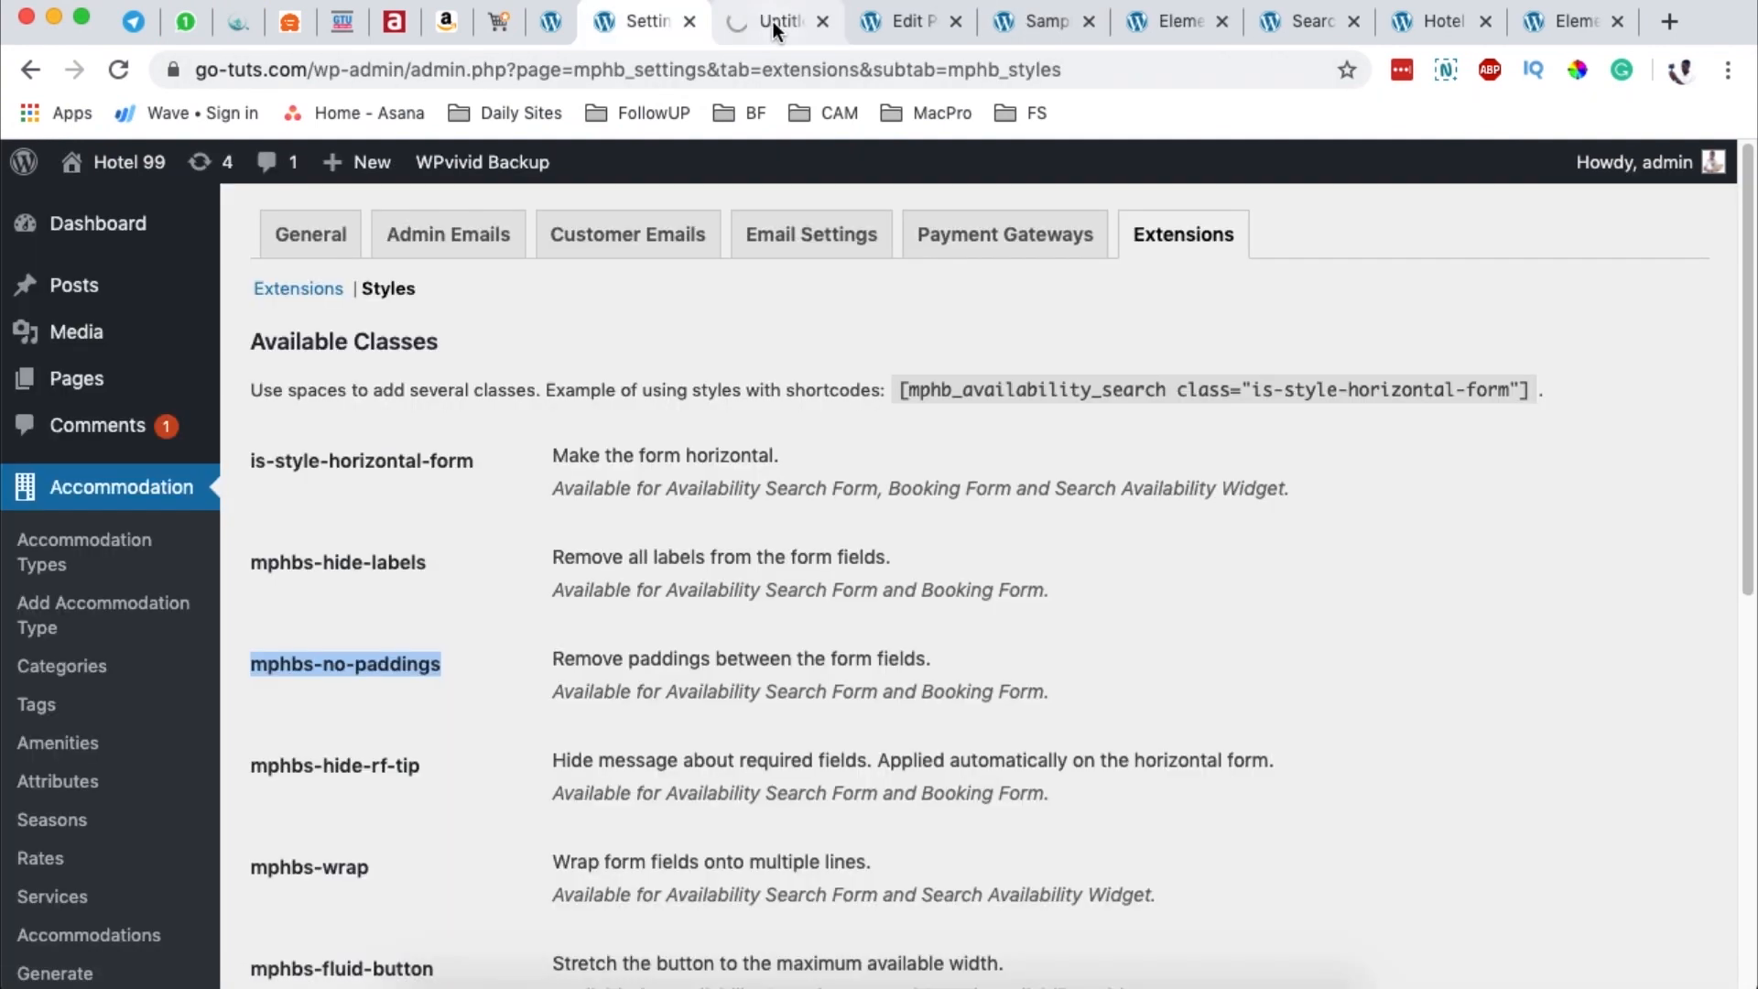
click(769, 30)
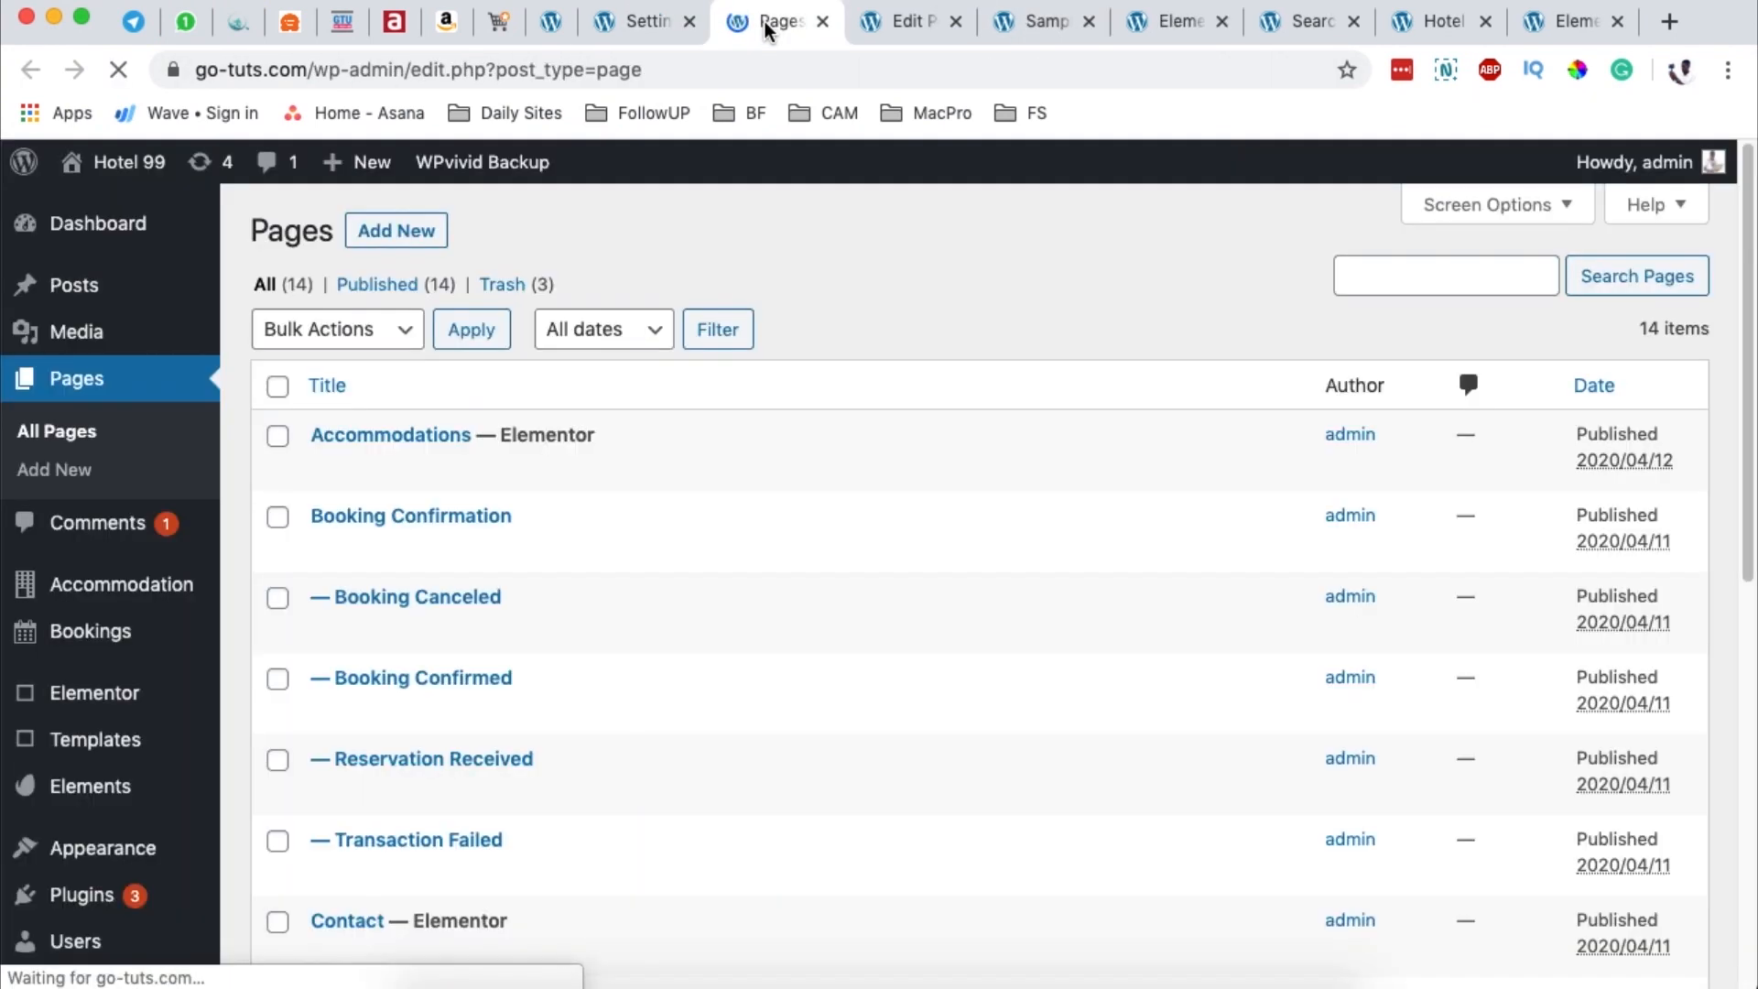
scroll(465, 791, down, 4)
scroll(707, 747, down, 1)
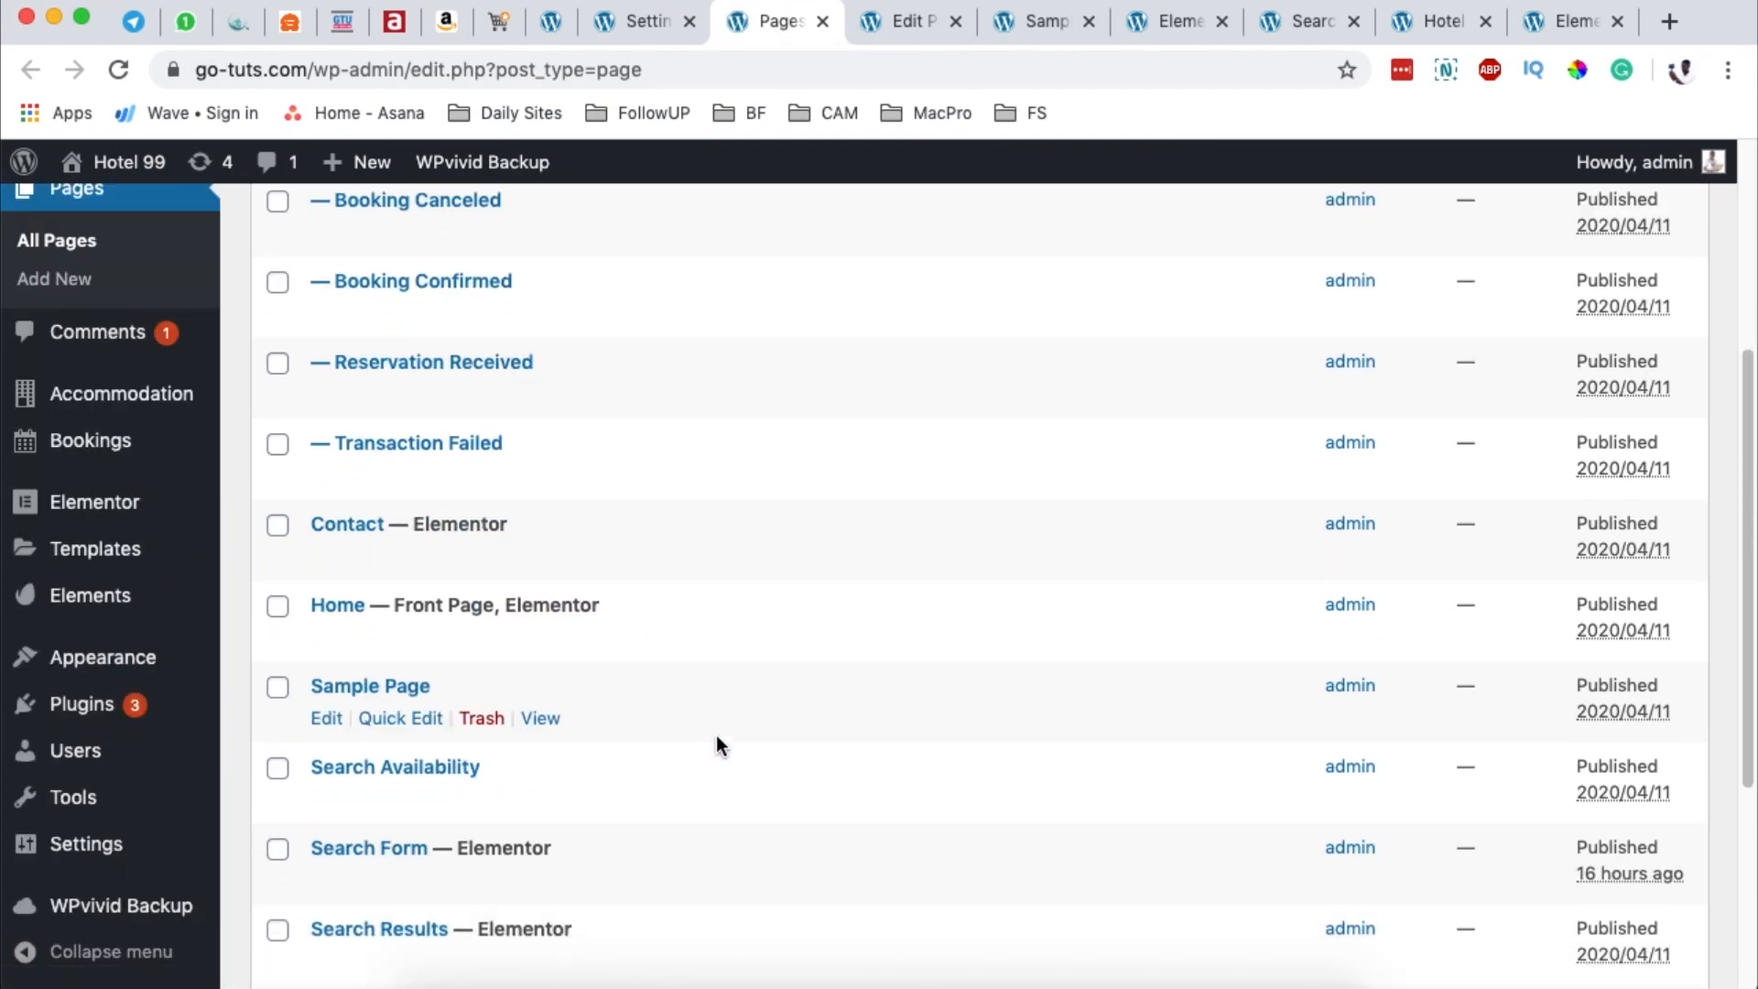
scroll(687, 677, up, 3)
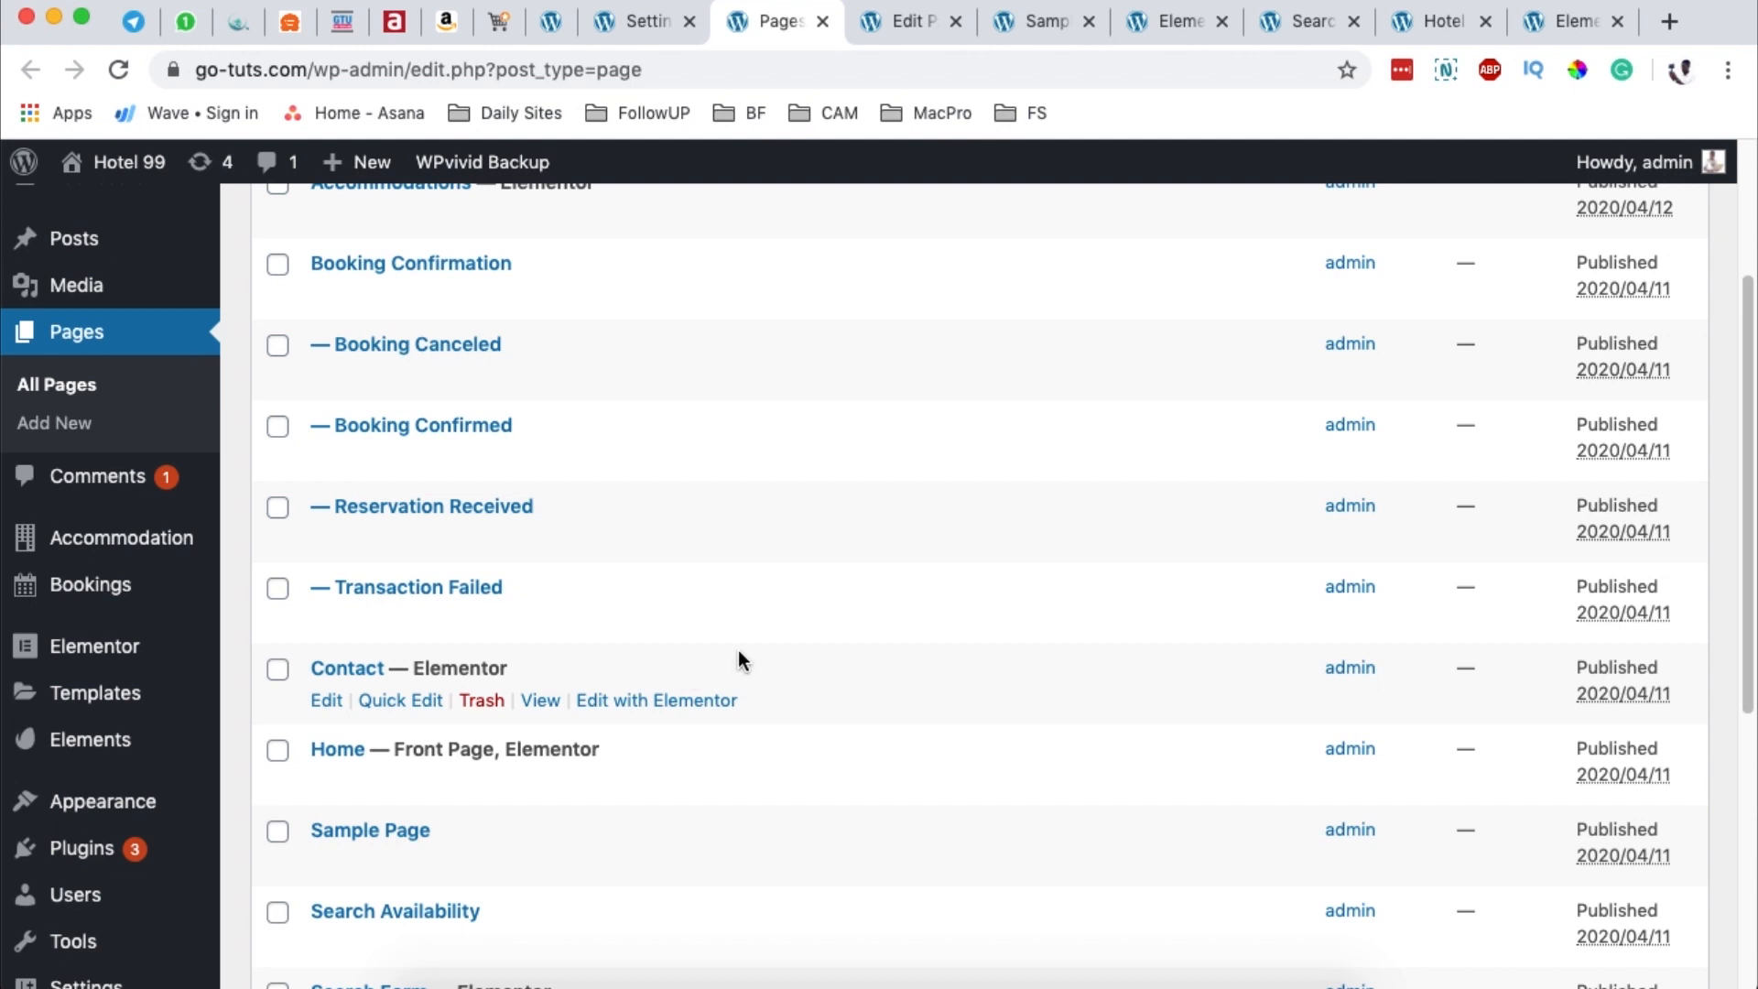
key(super+w)
Step: Switch to the Elementor editor and delete both the vertical and the horizontal availability search forms from the page
scroll(845, 500, down, 3)
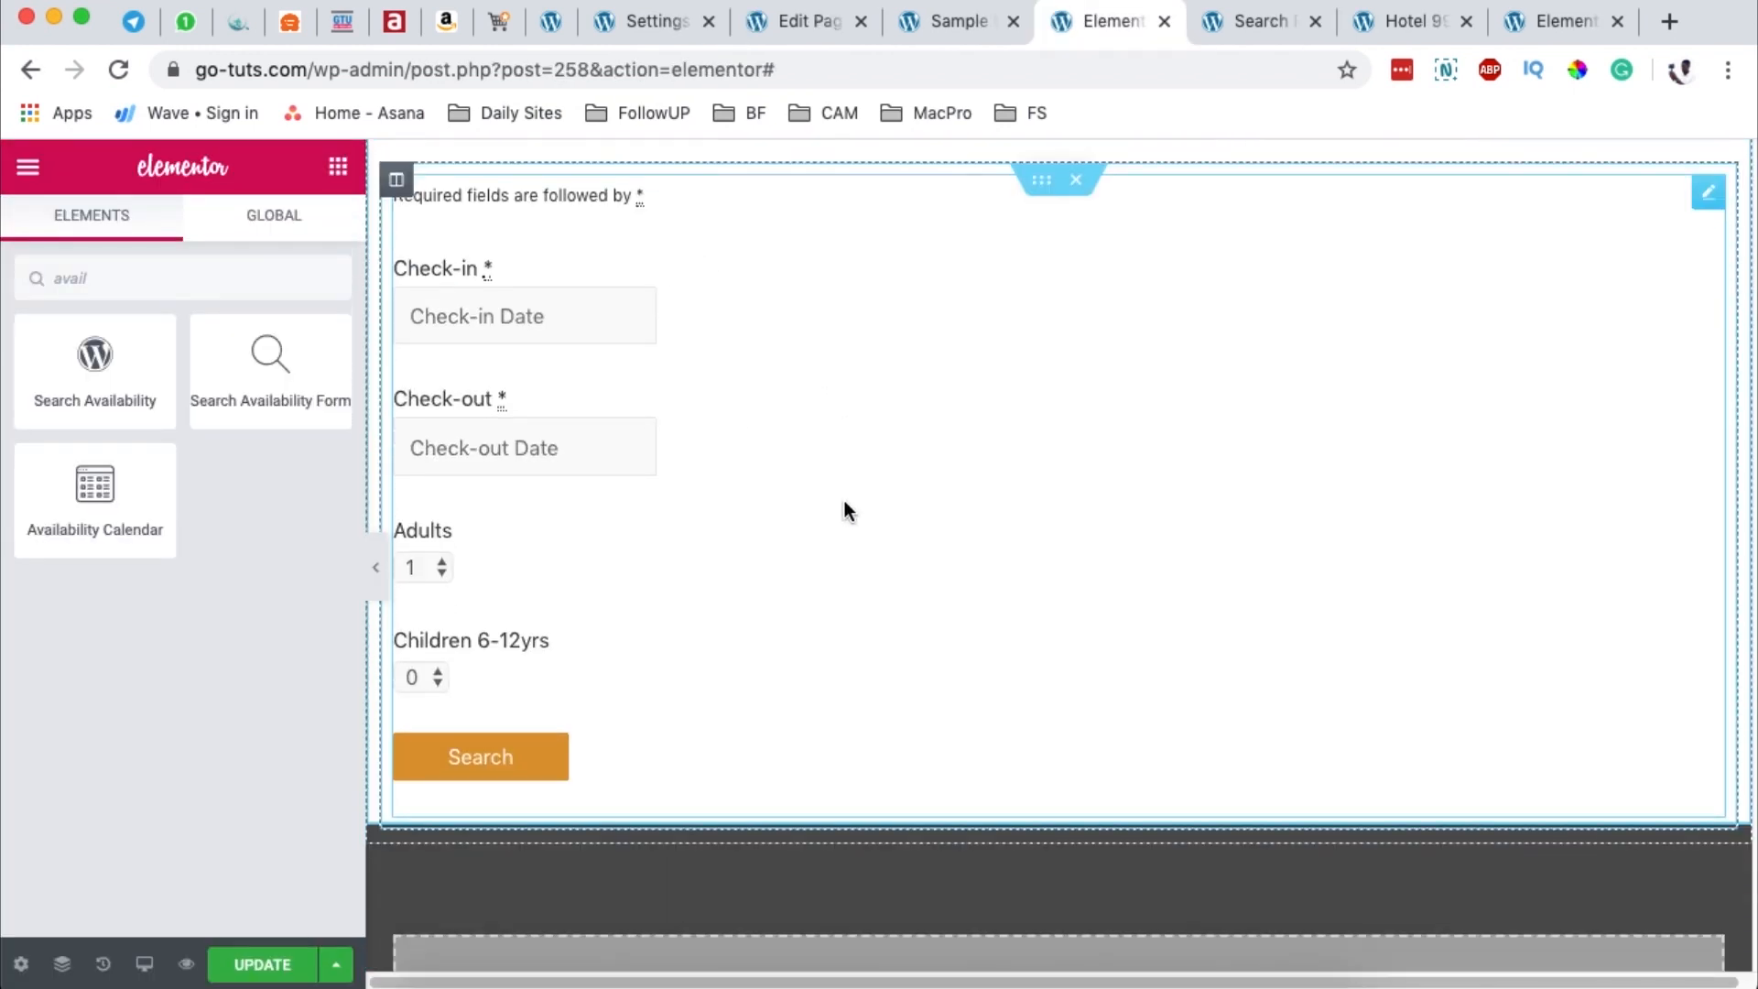
scroll(844, 500, up, 3)
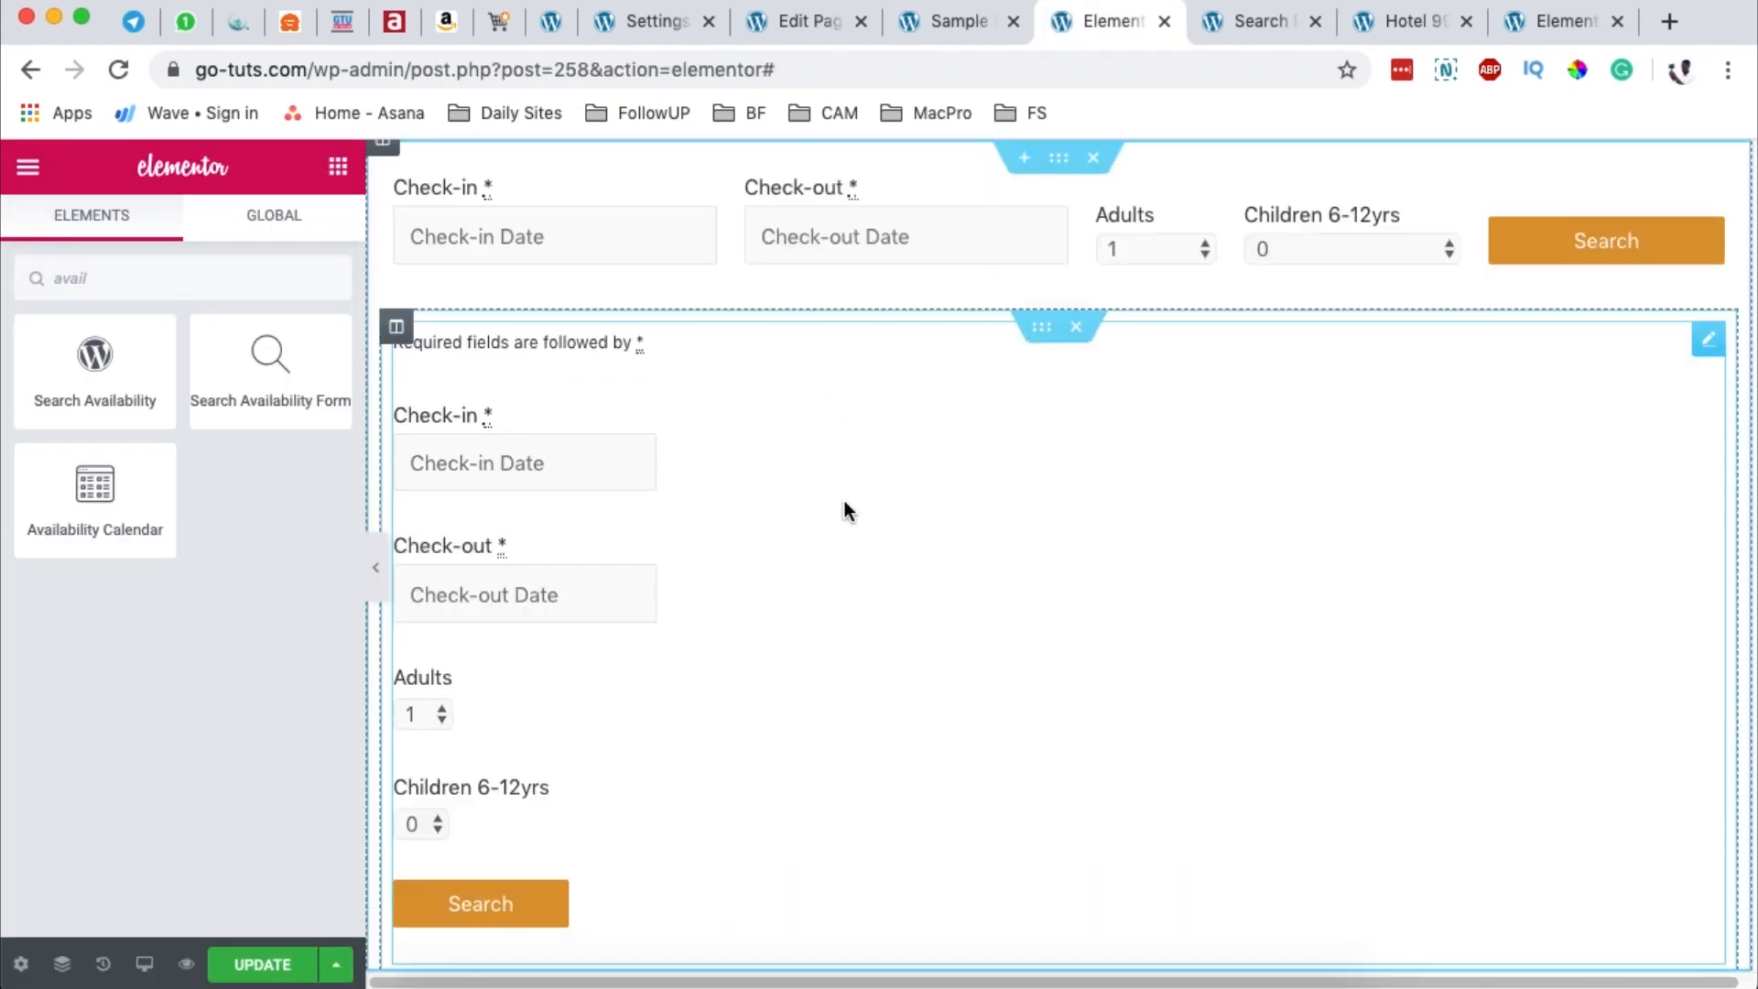
click(1075, 327)
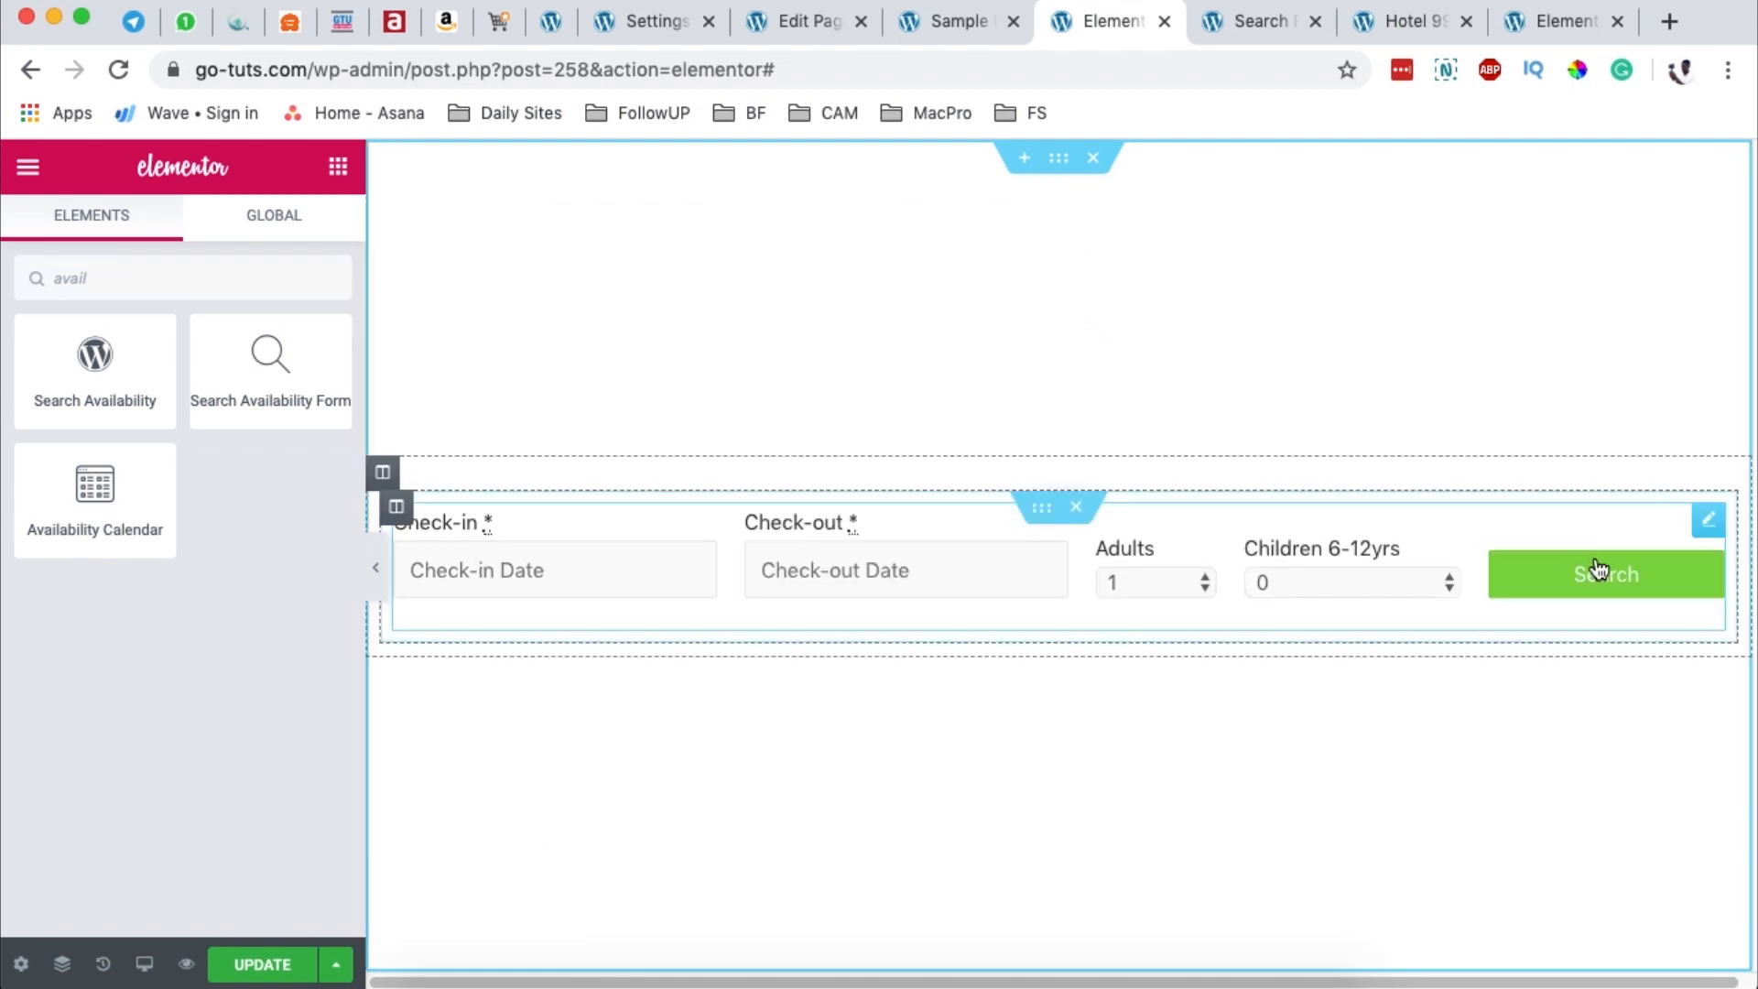
right_click(1712, 531)
click(1527, 914)
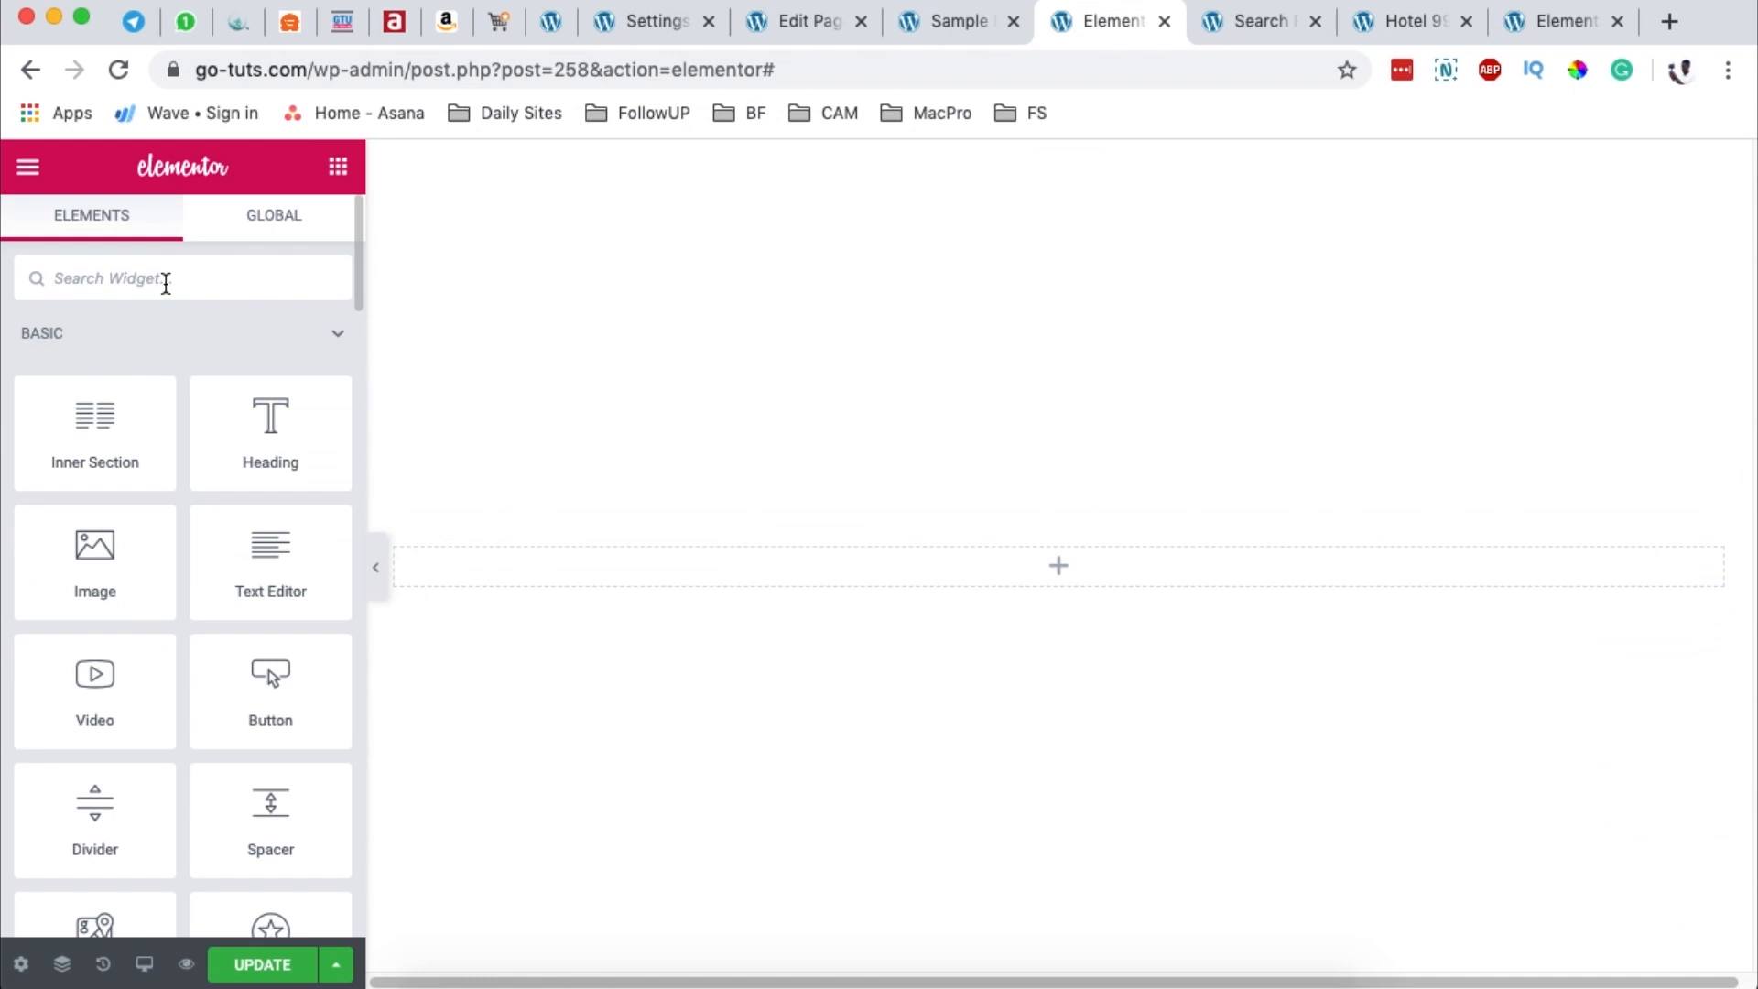
Step: Search the widgets for "av" and place the Search Availability Form widget in the empty page area
text(avia)
key(BackSpace)
key(BackSpace)
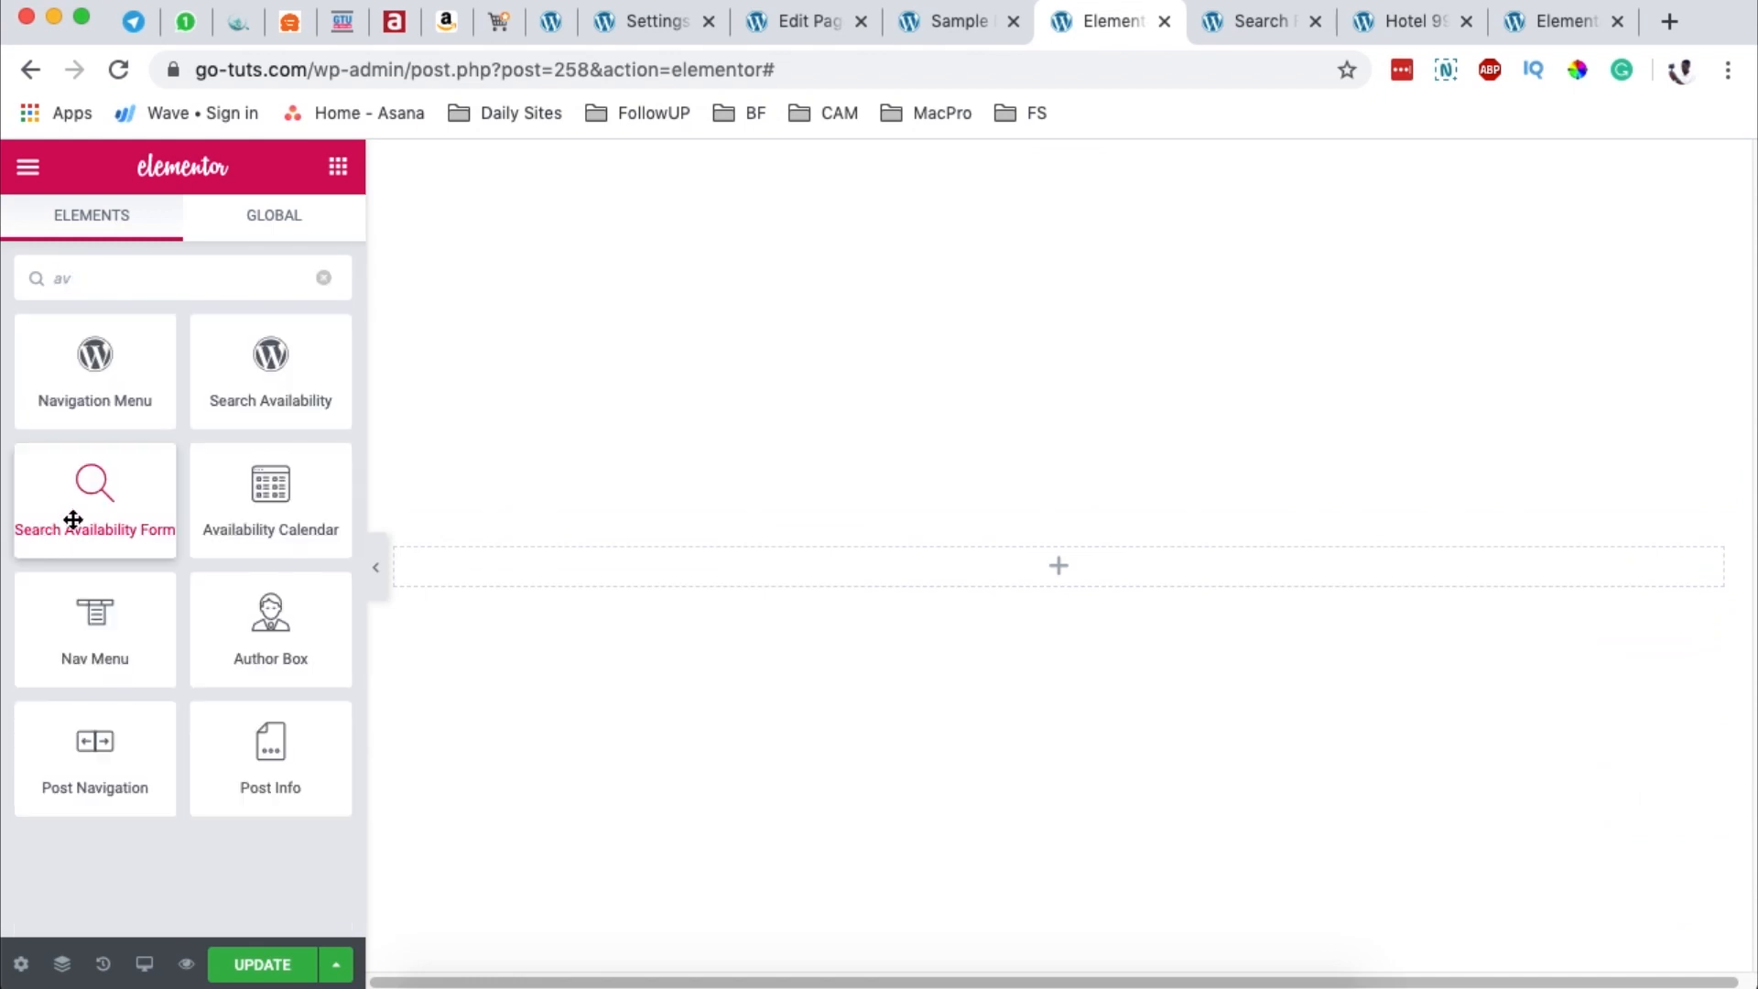
drag(52, 518, 1104, 710)
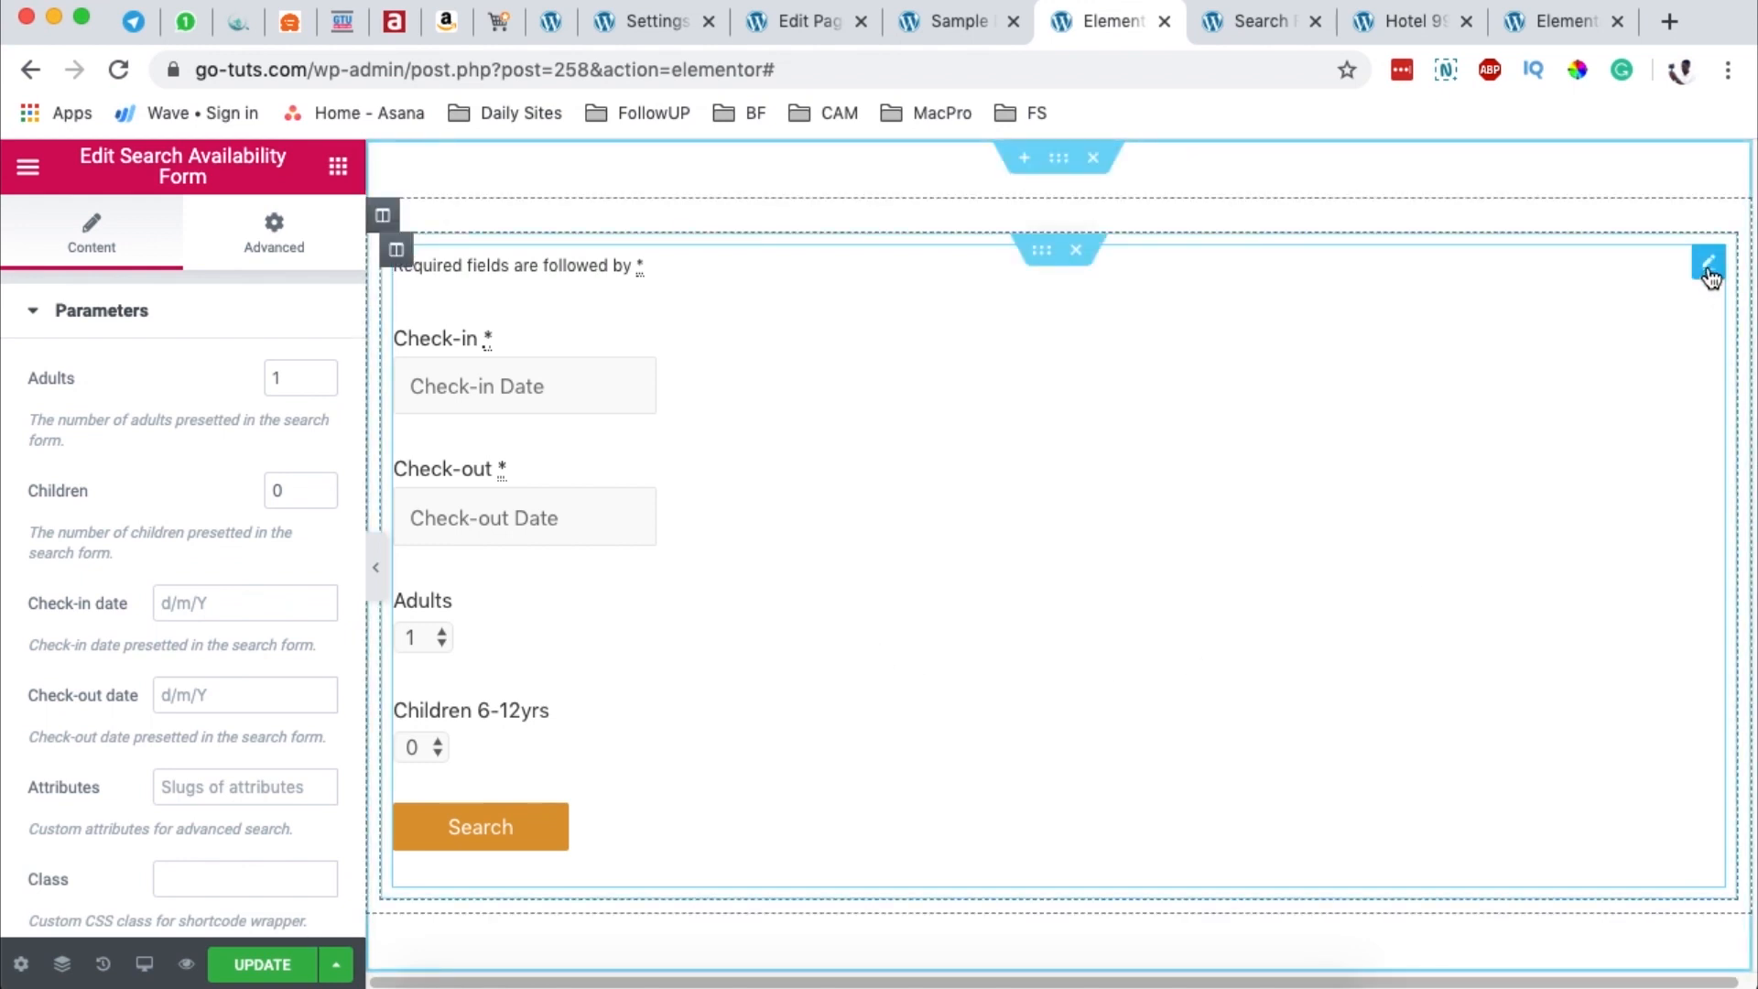
Step: Look through the Search Availability Form widget's content parameters and its advanced settings, including Custom CSS, and return to the content parameters
scroll(135, 852, down, 1)
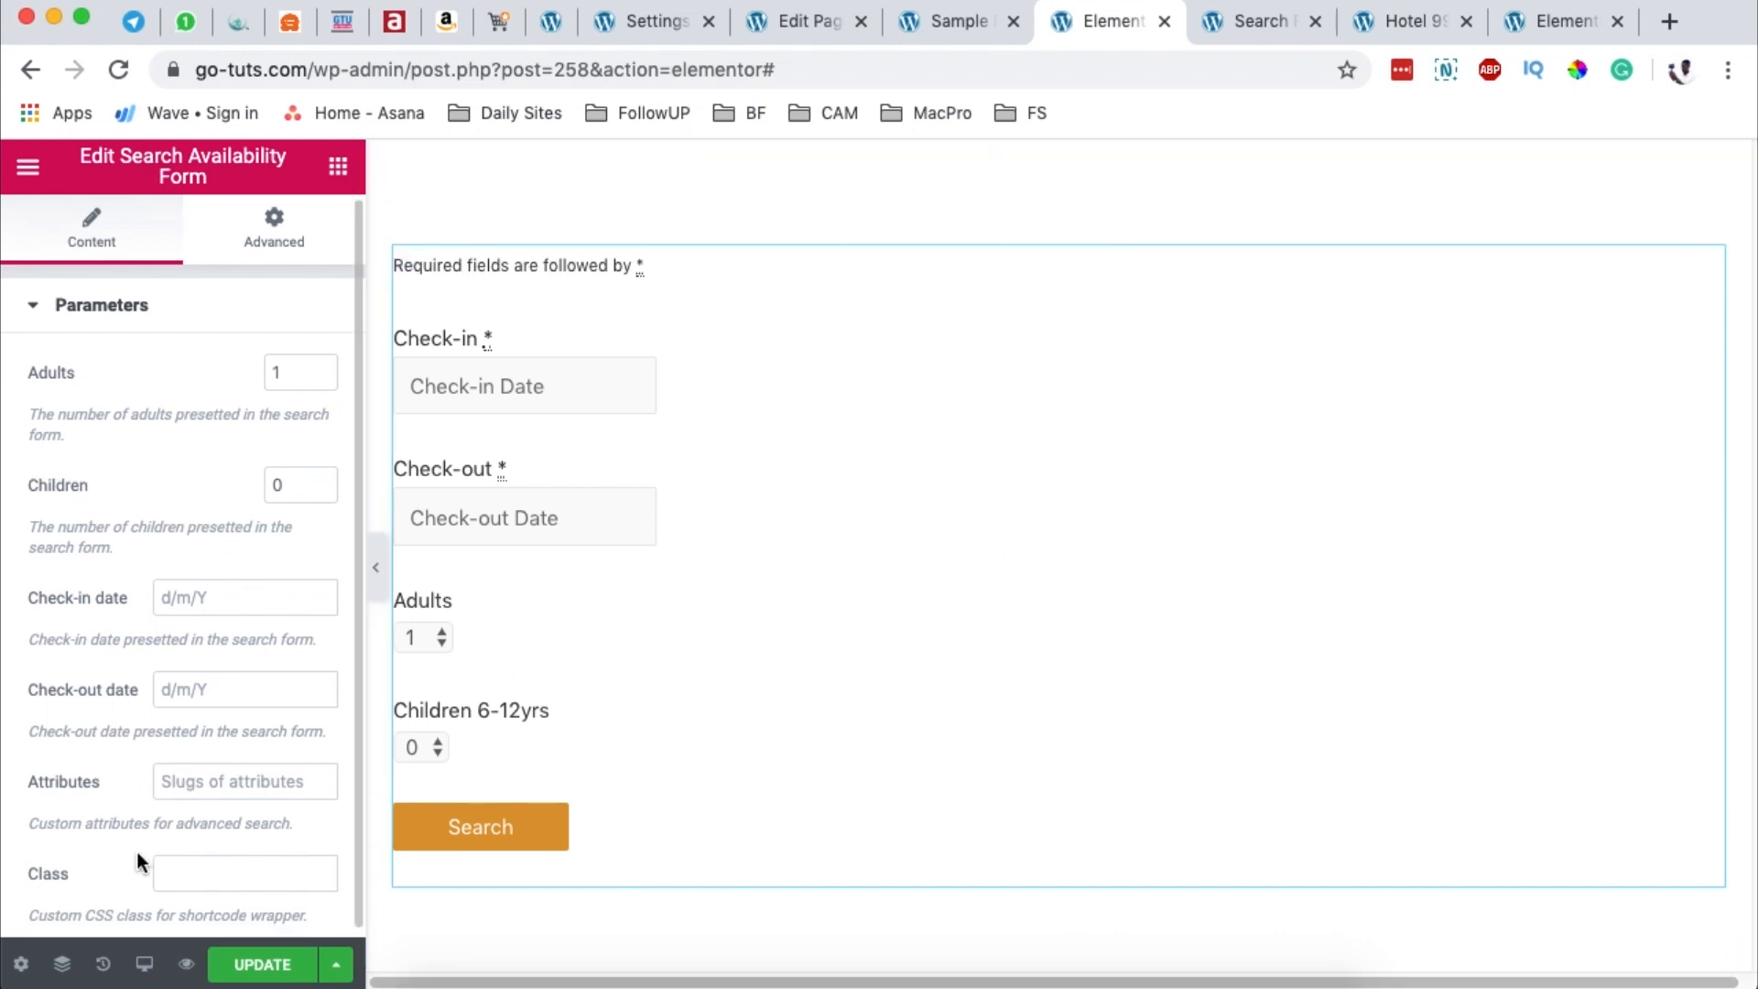
scroll(156, 797, up, 1)
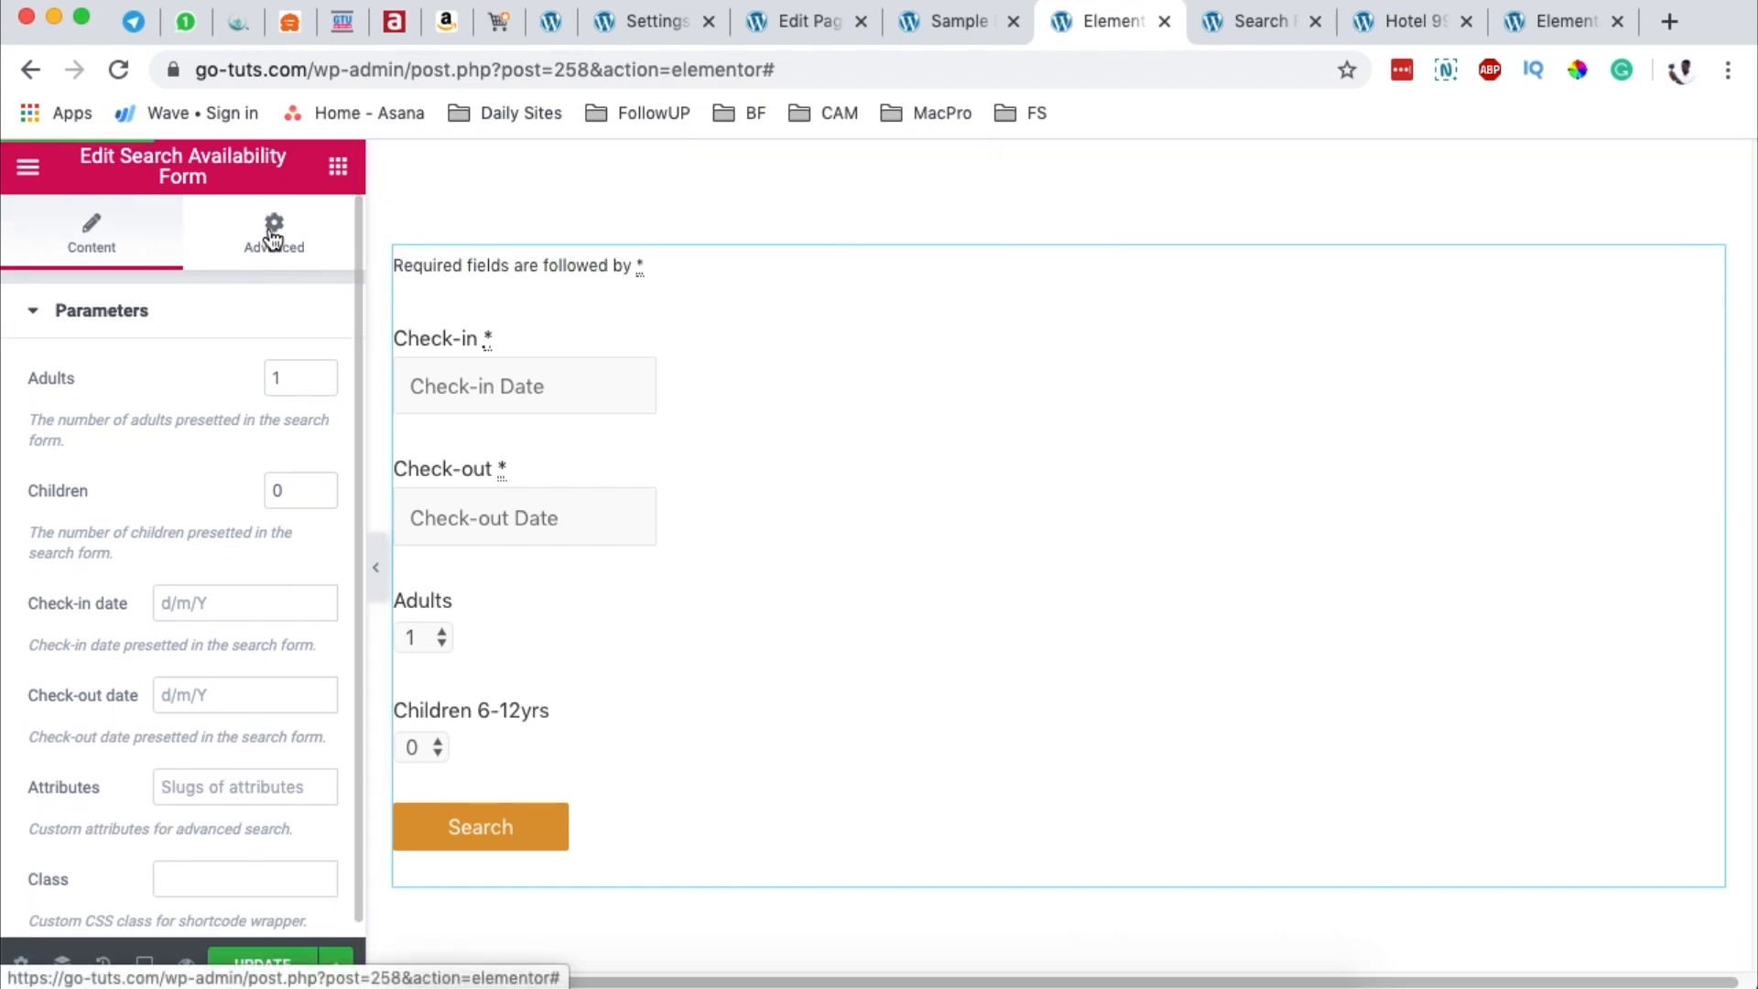
click(274, 231)
scroll(156, 739, down, 5)
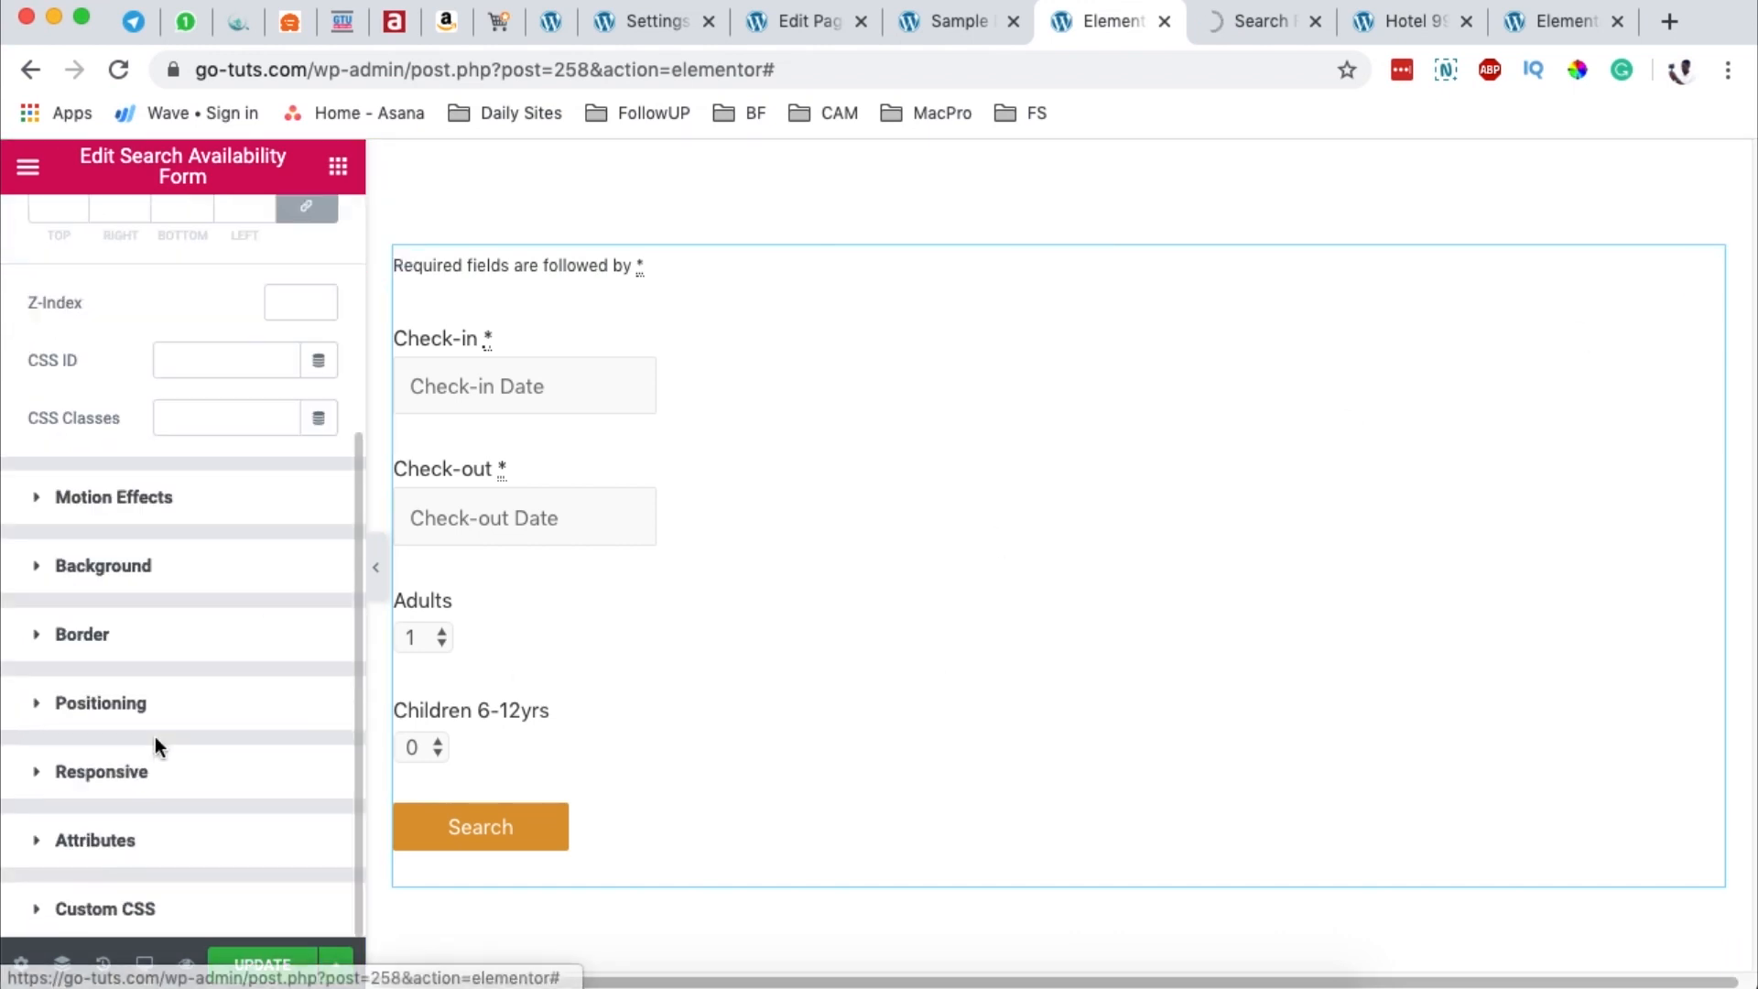
click(101, 915)
scroll(177, 826, down, 3)
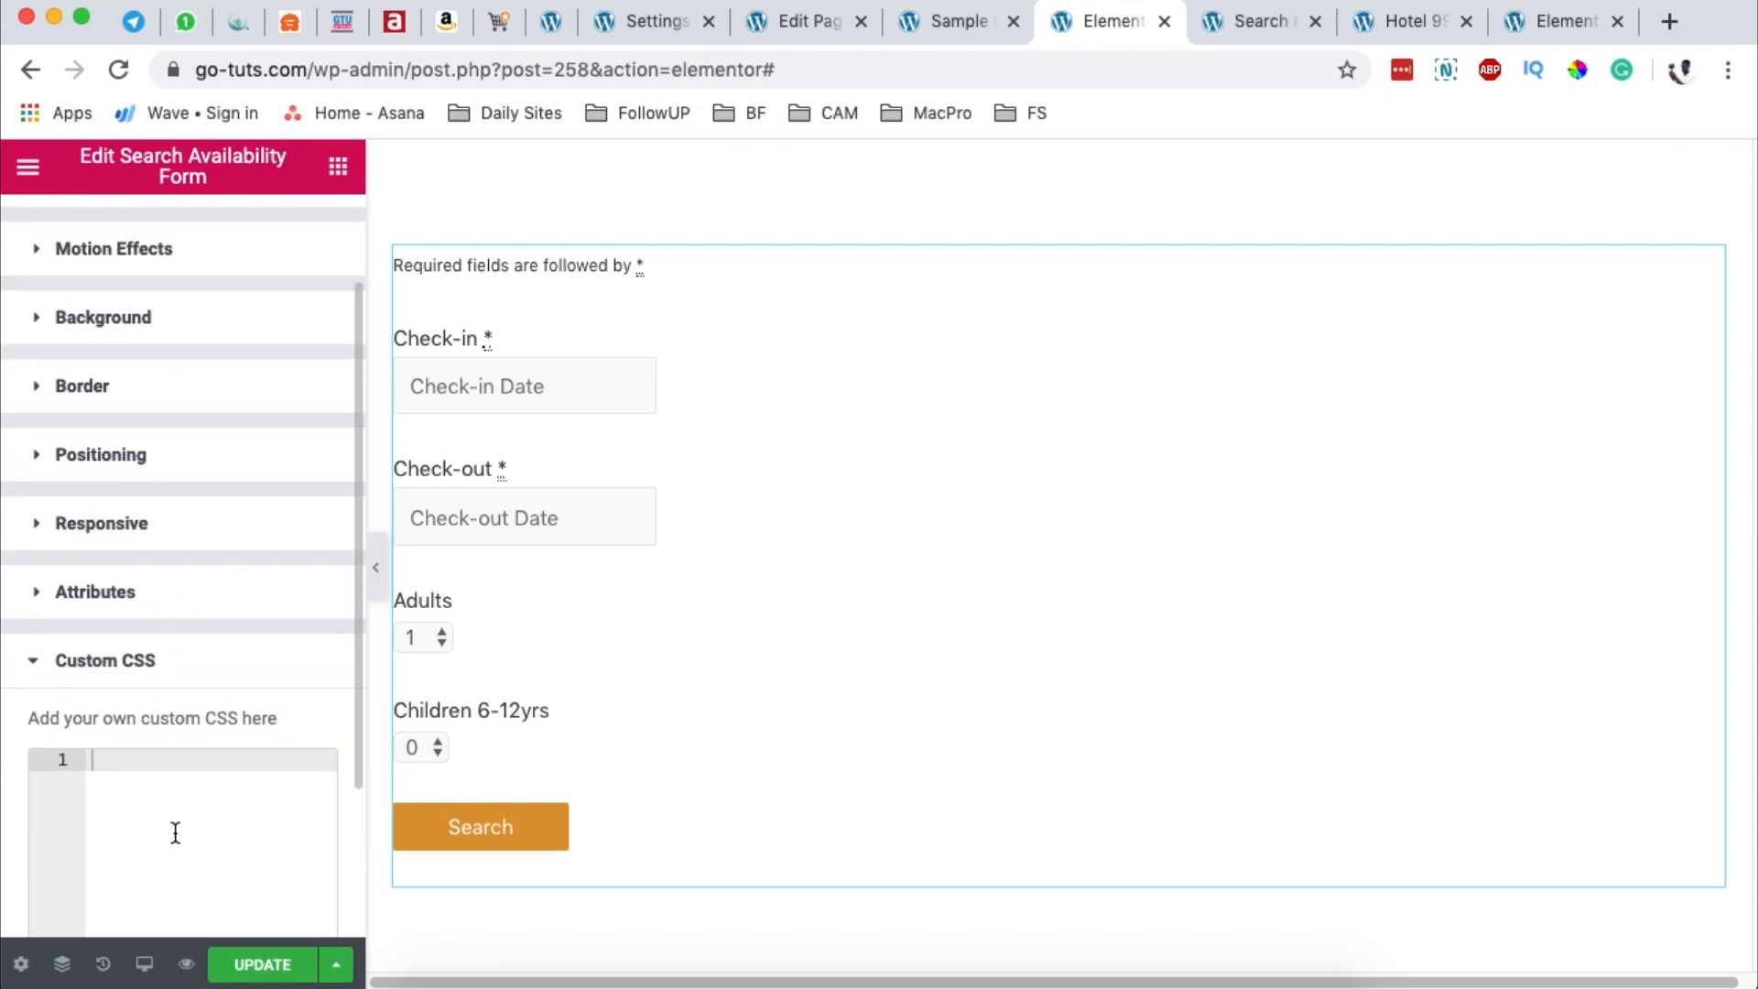
scroll(175, 831, up, 3)
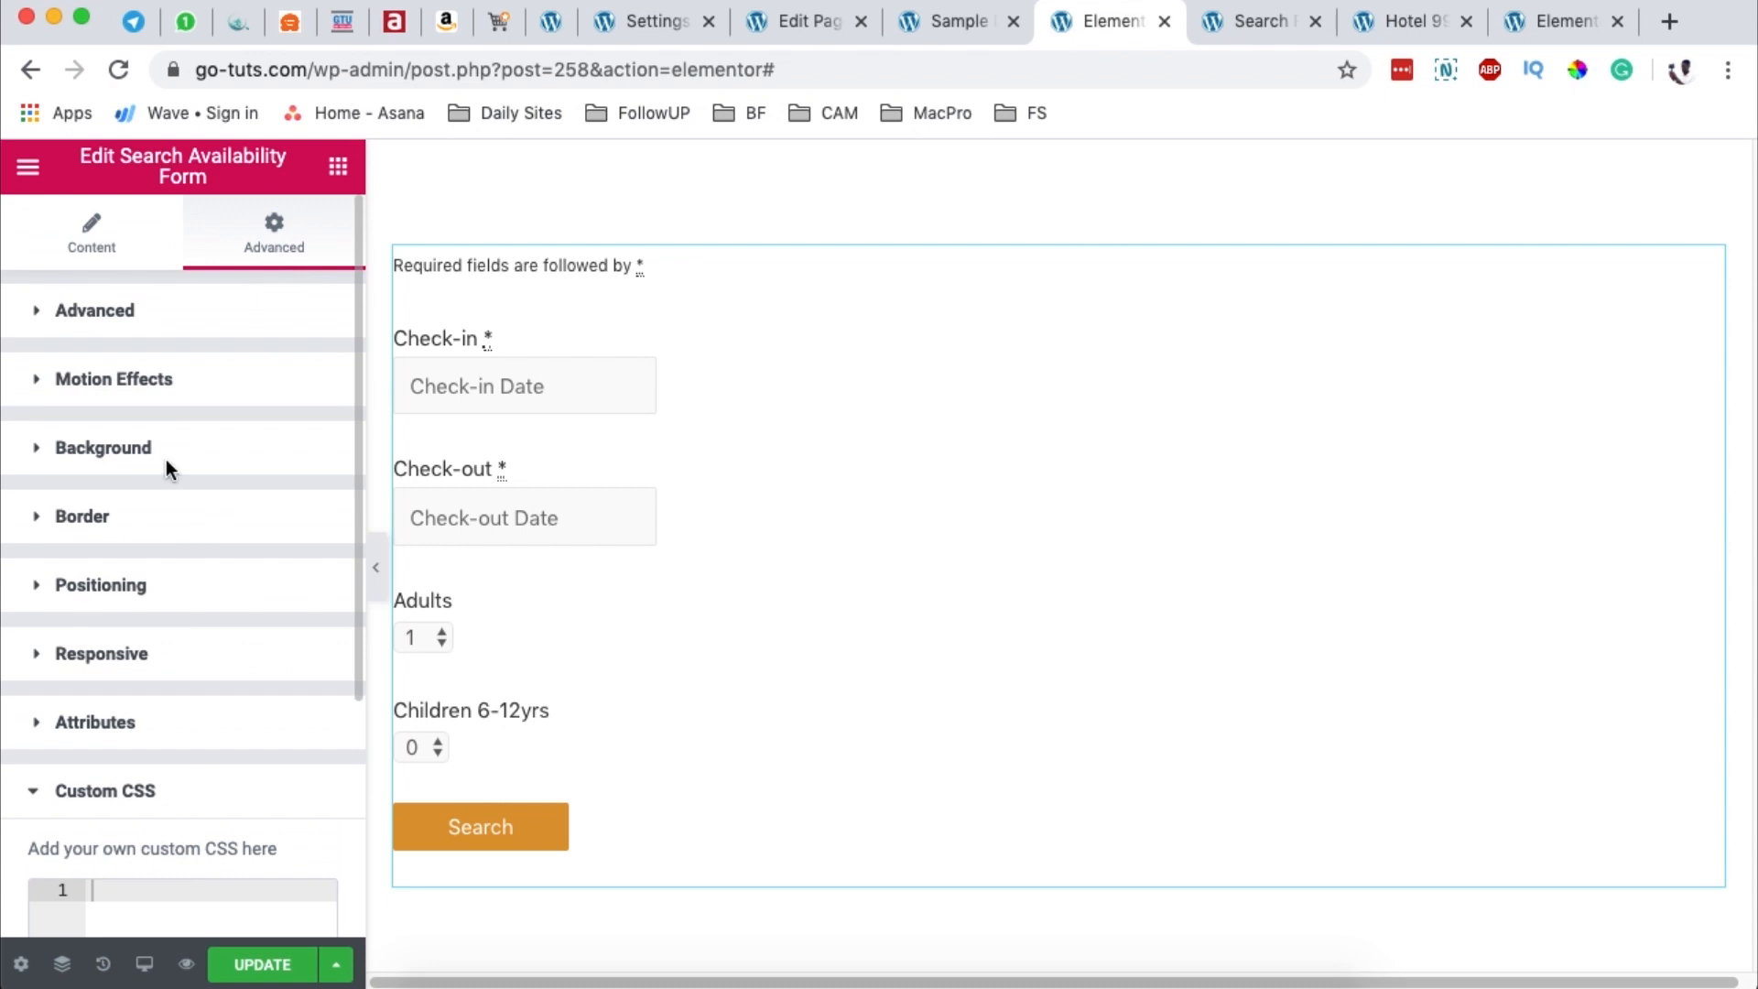
click(83, 246)
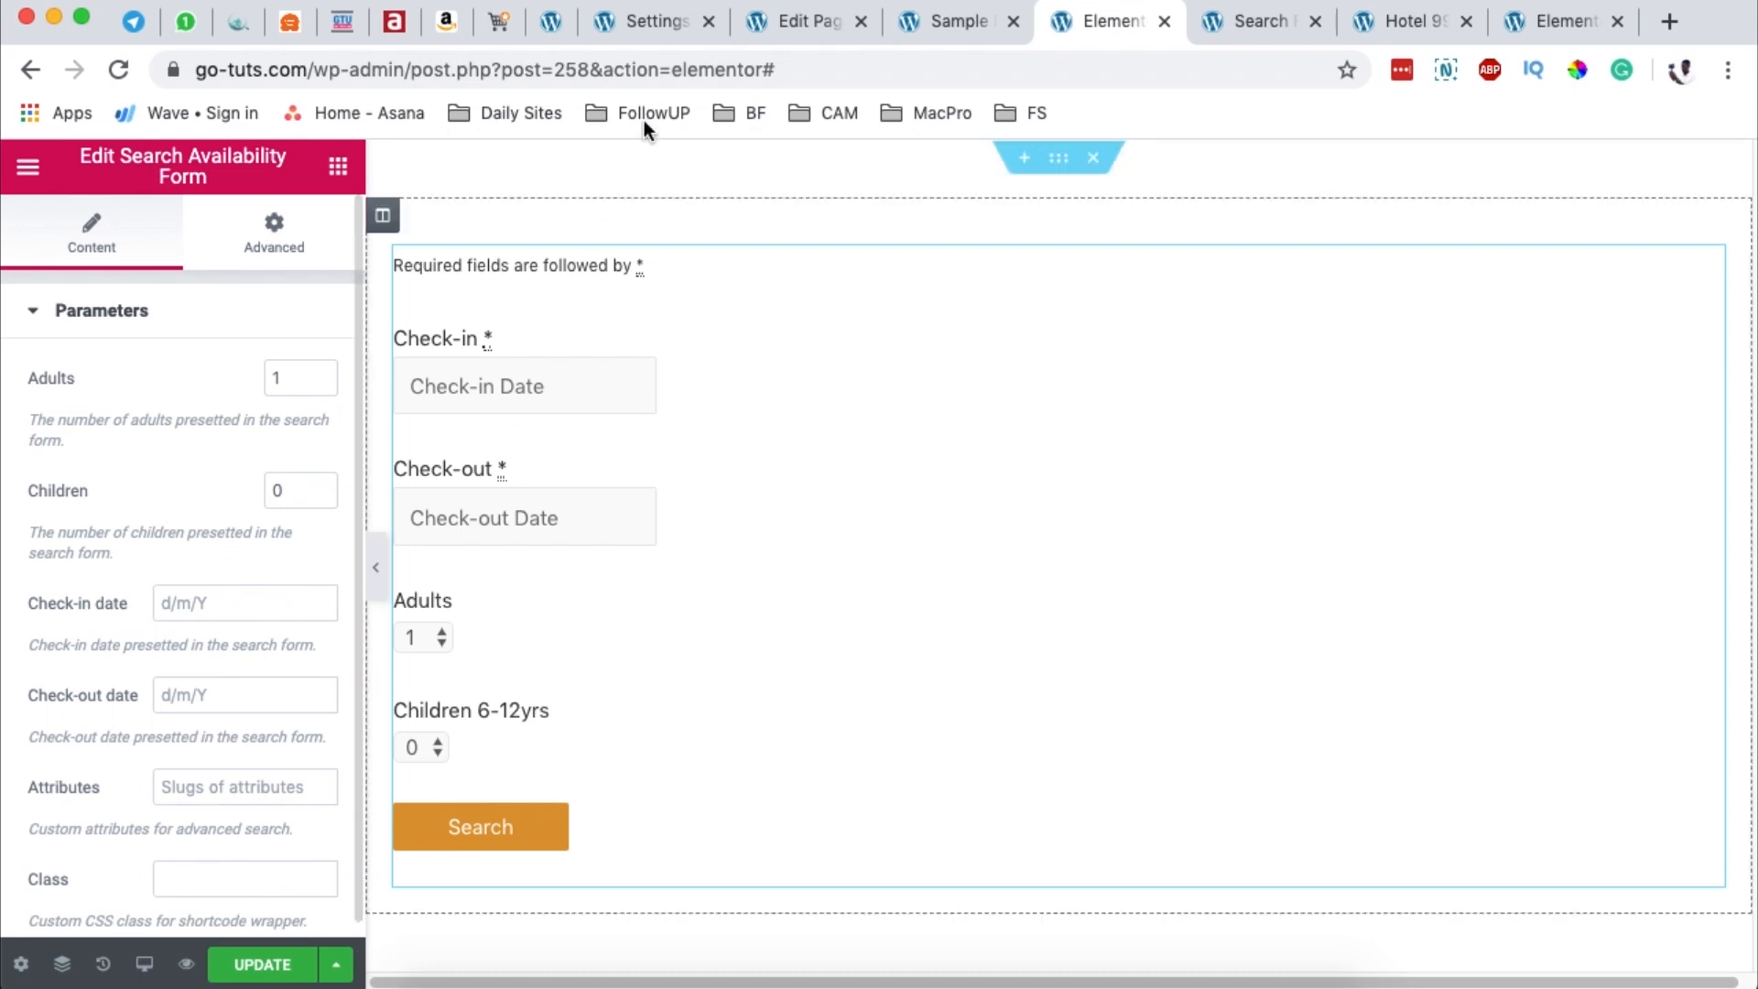
Step: Copy the is-style-horizontal-form class from the Styles settings and paste it as the Search Availability Form widget's class in Elementor
click(639, 18)
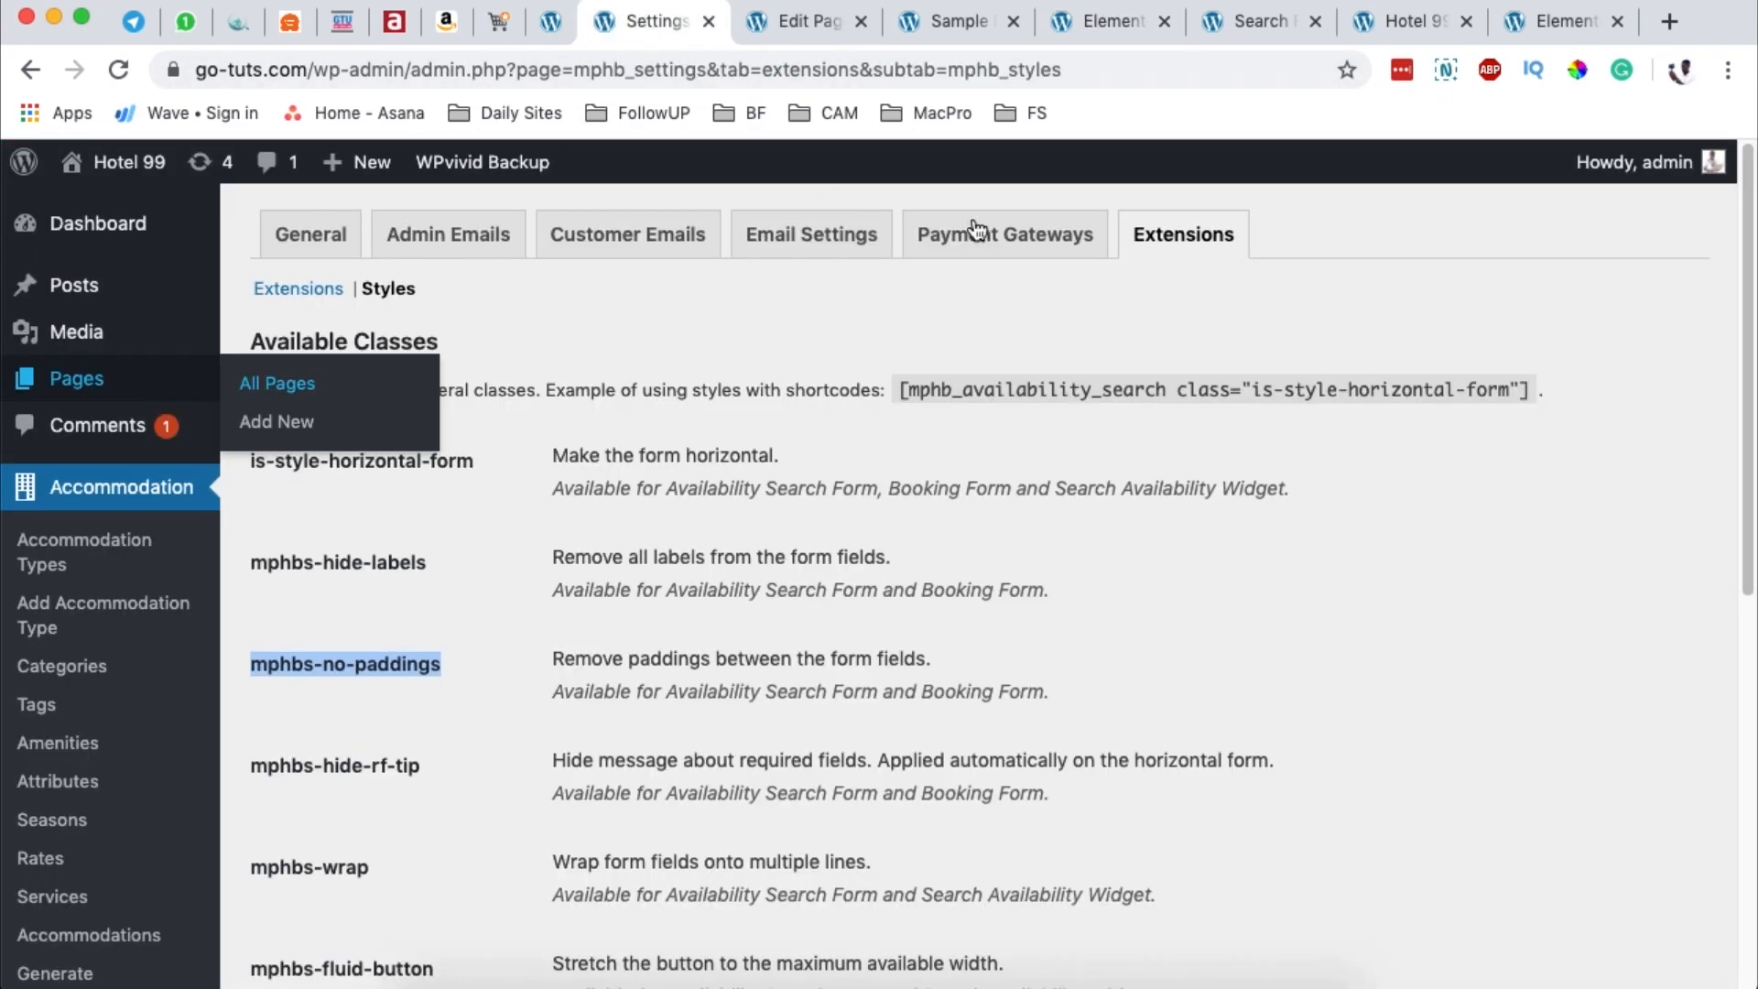
click(450, 652)
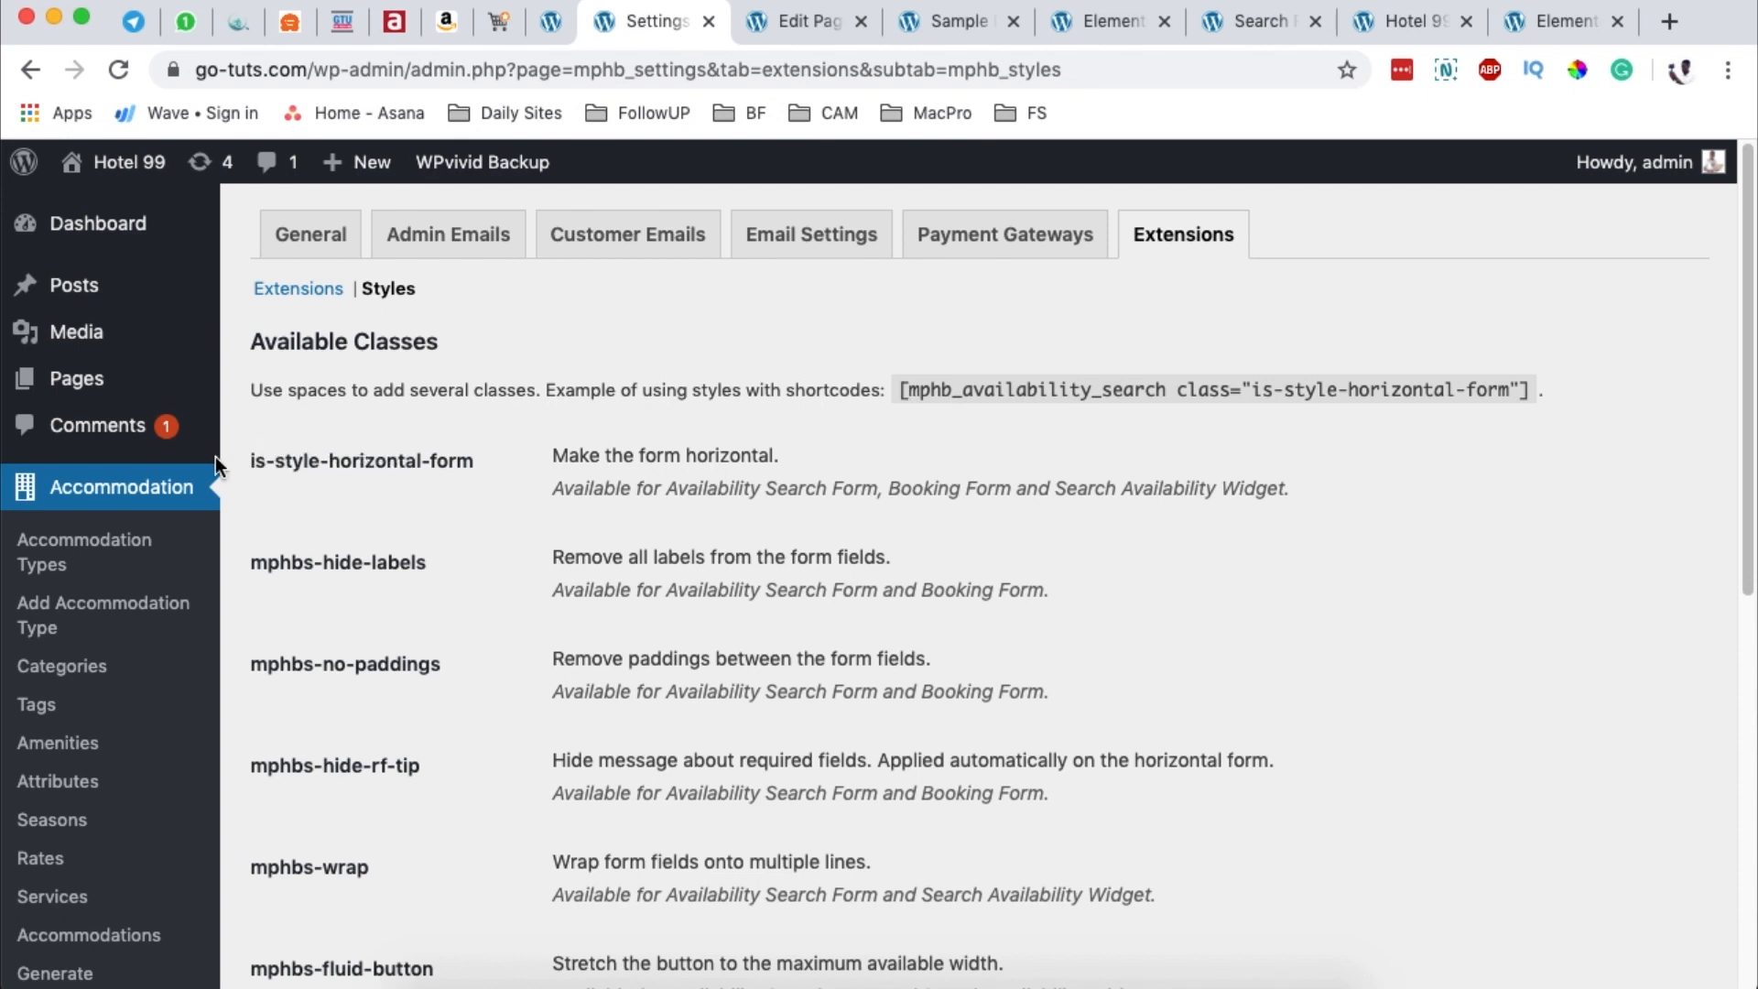
drag(472, 461, 249, 470)
key(super+c)
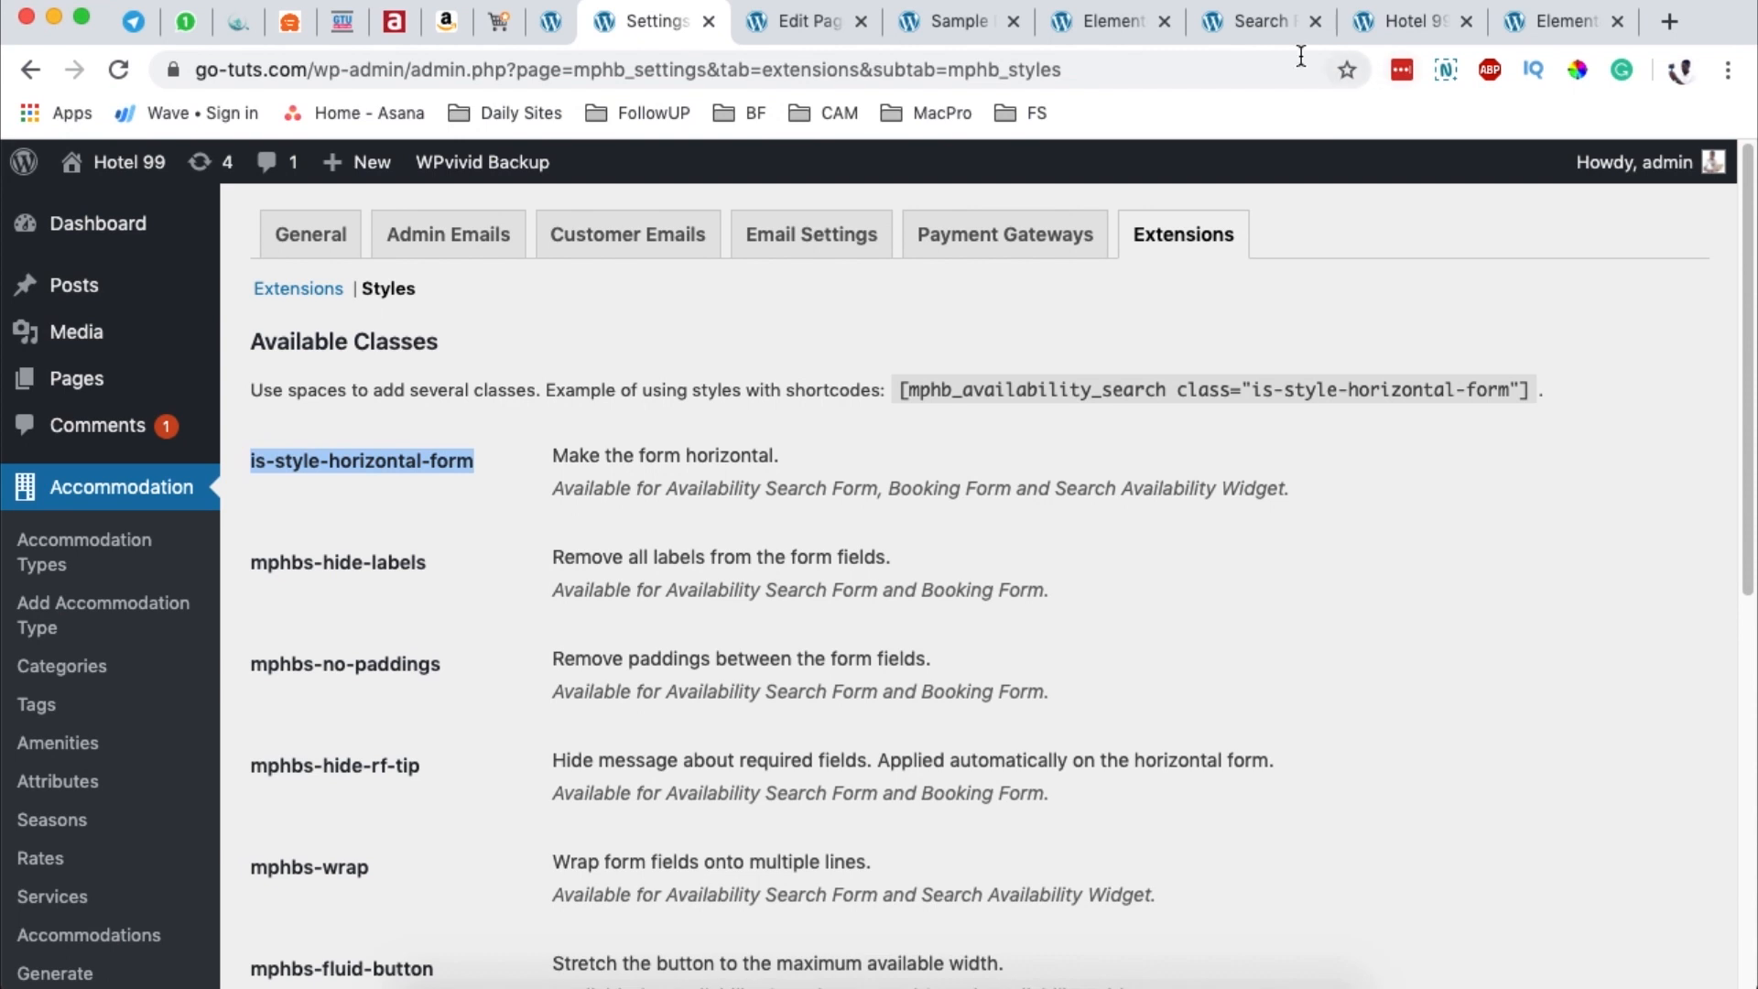
click(1106, 22)
click(219, 882)
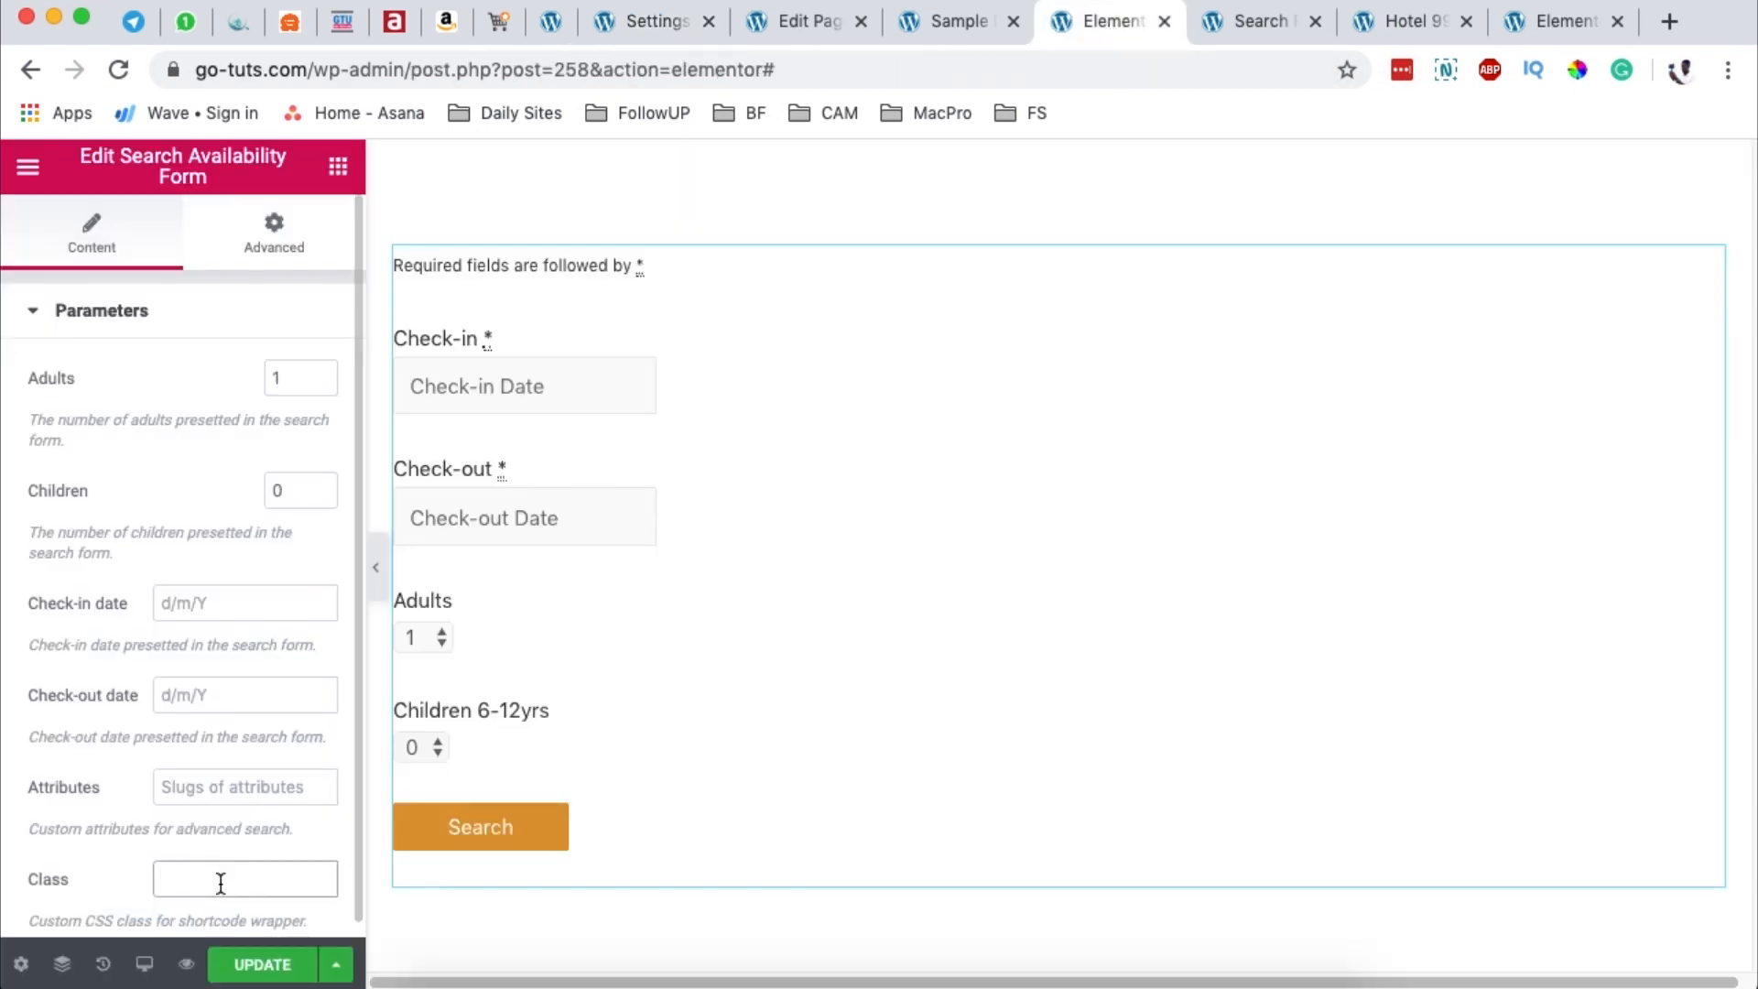
key(super+v)
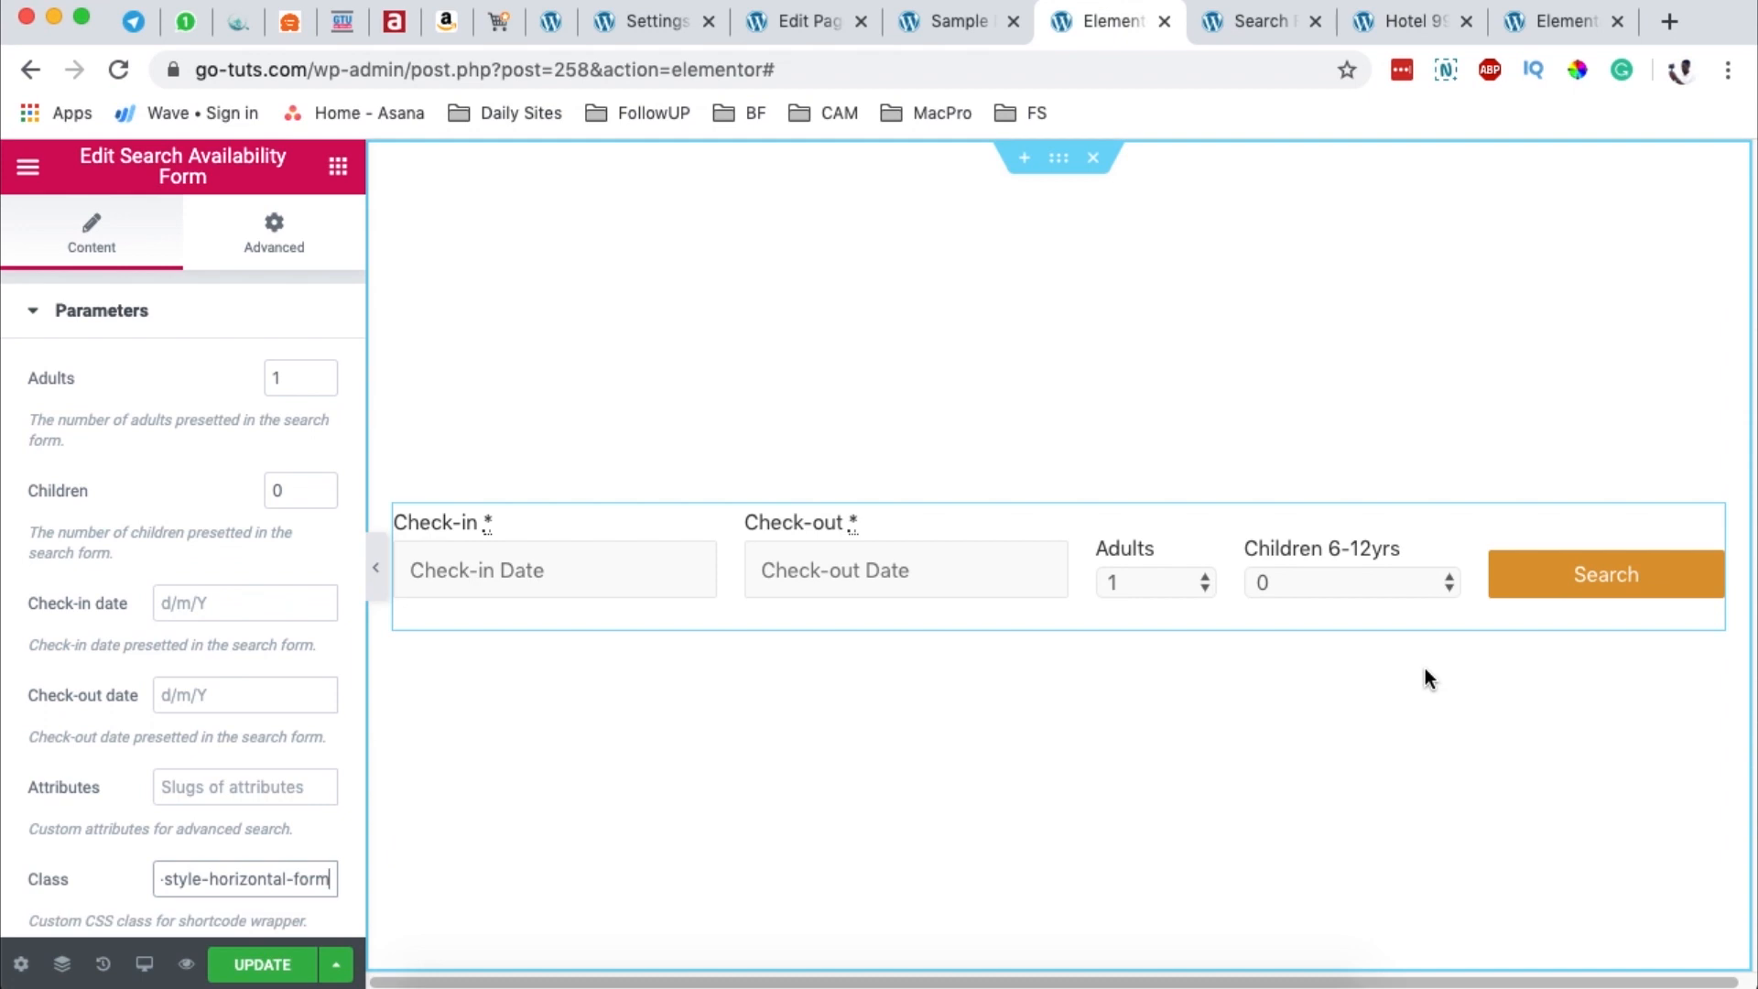
Step: Preview the horizontal search form at tablet and mobile sizes and return to the desktop preview
click(143, 964)
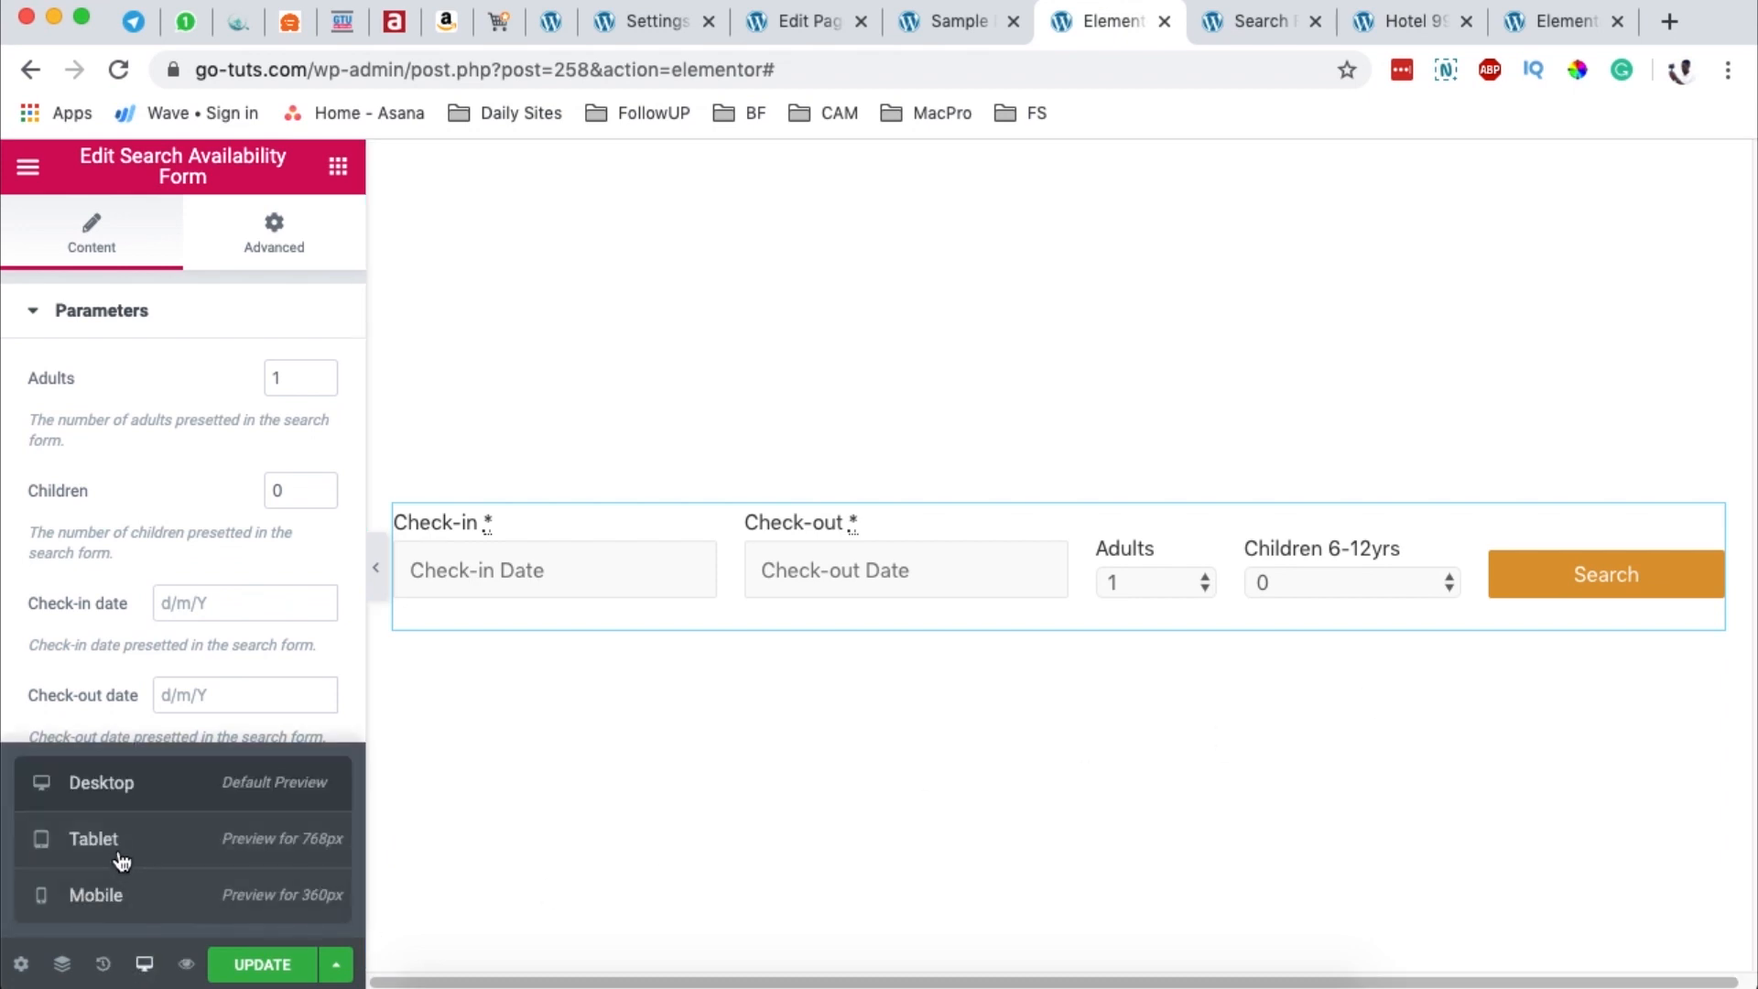
click(119, 856)
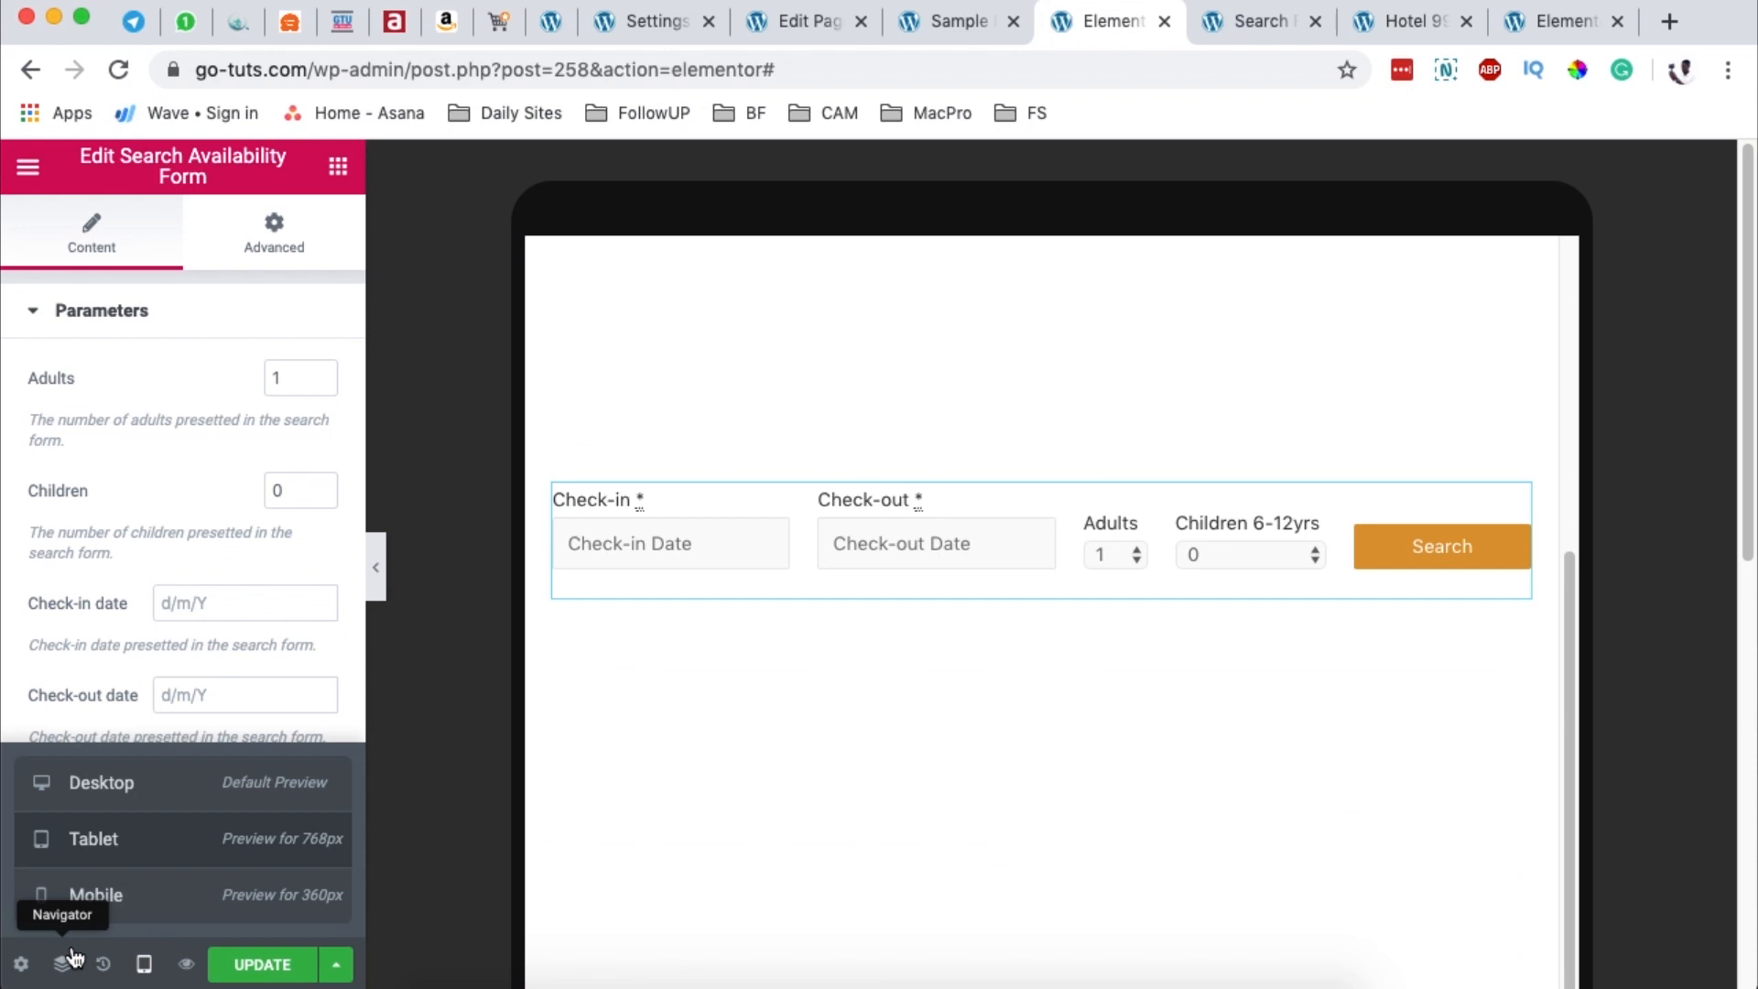
click(74, 895)
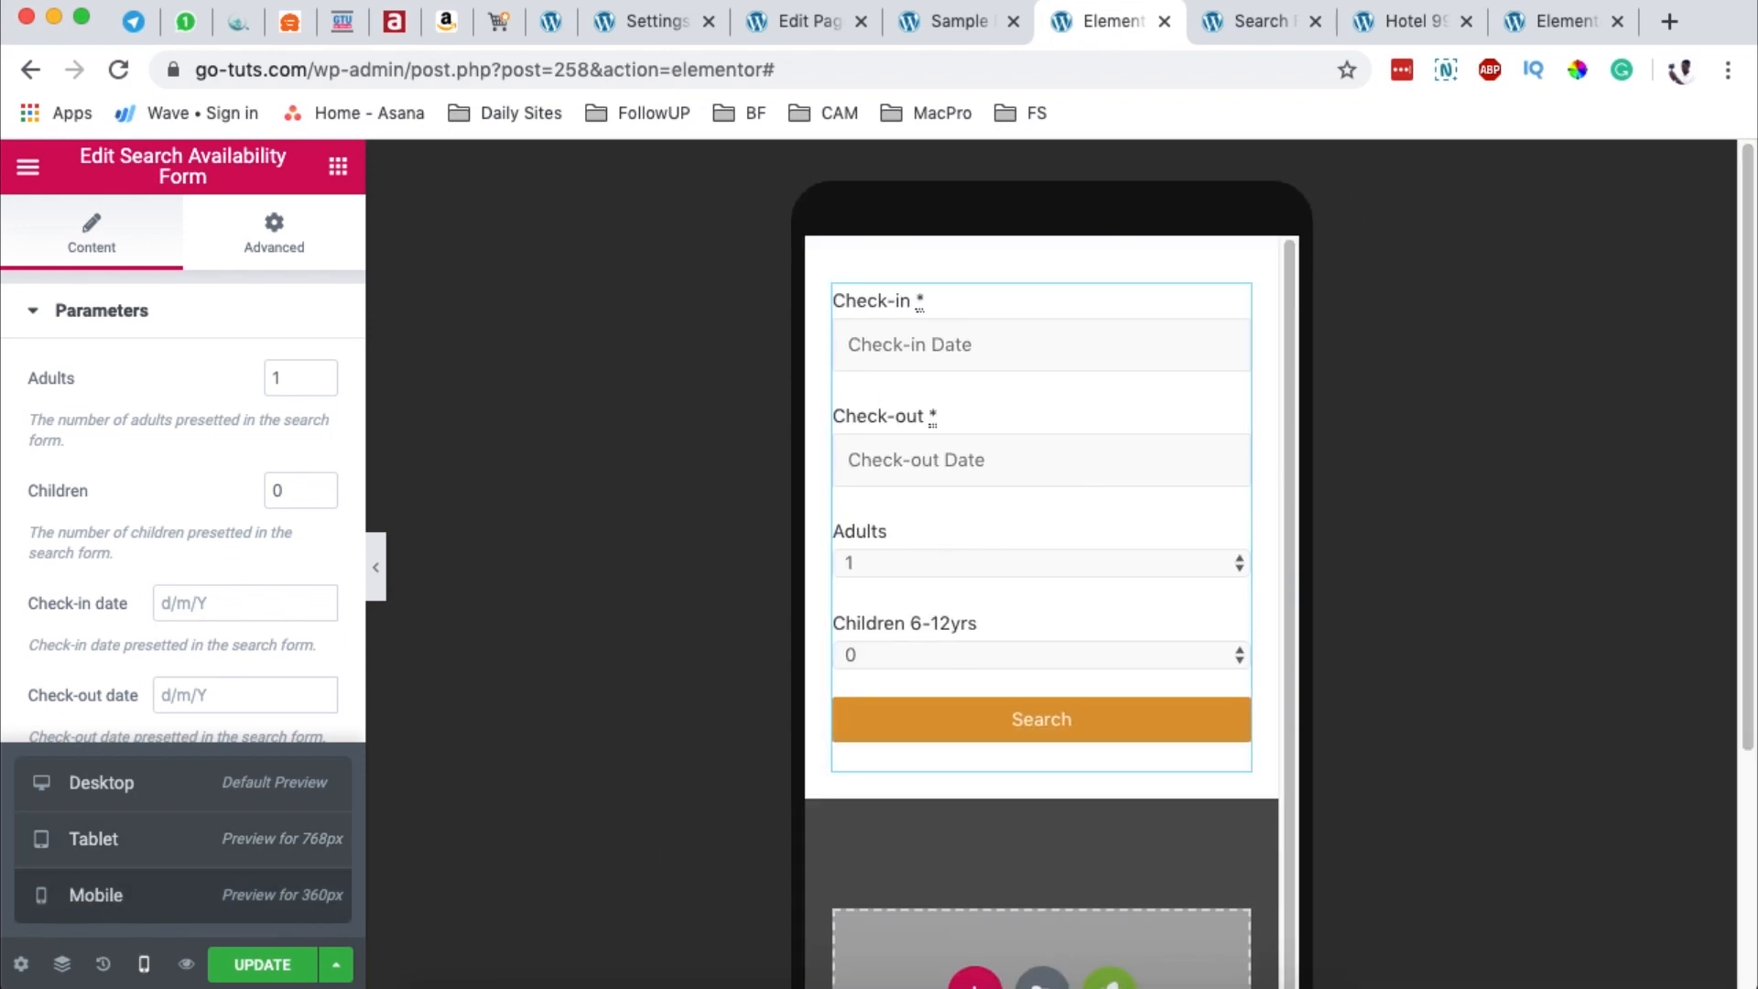
click(129, 798)
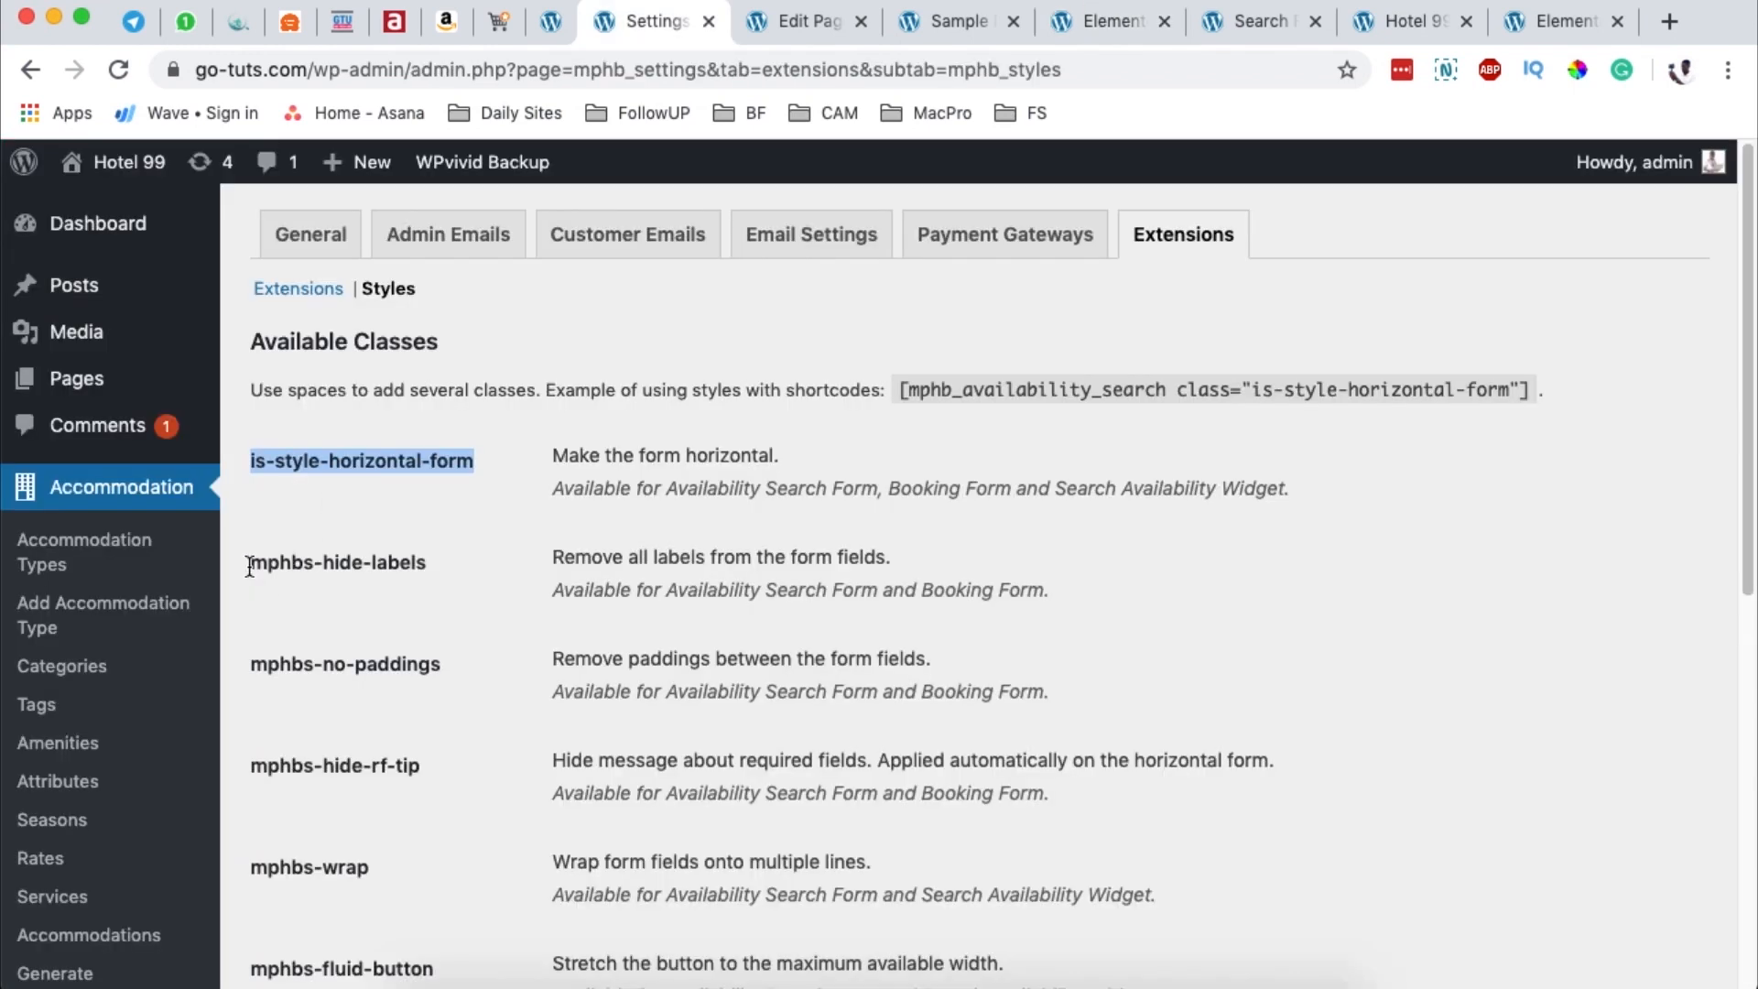
Step: Copy the mphbs-hide-labels class from the Styles settings, append it to the widget's class and check the page preview
drag(249, 568, 547, 566)
key(super+c)
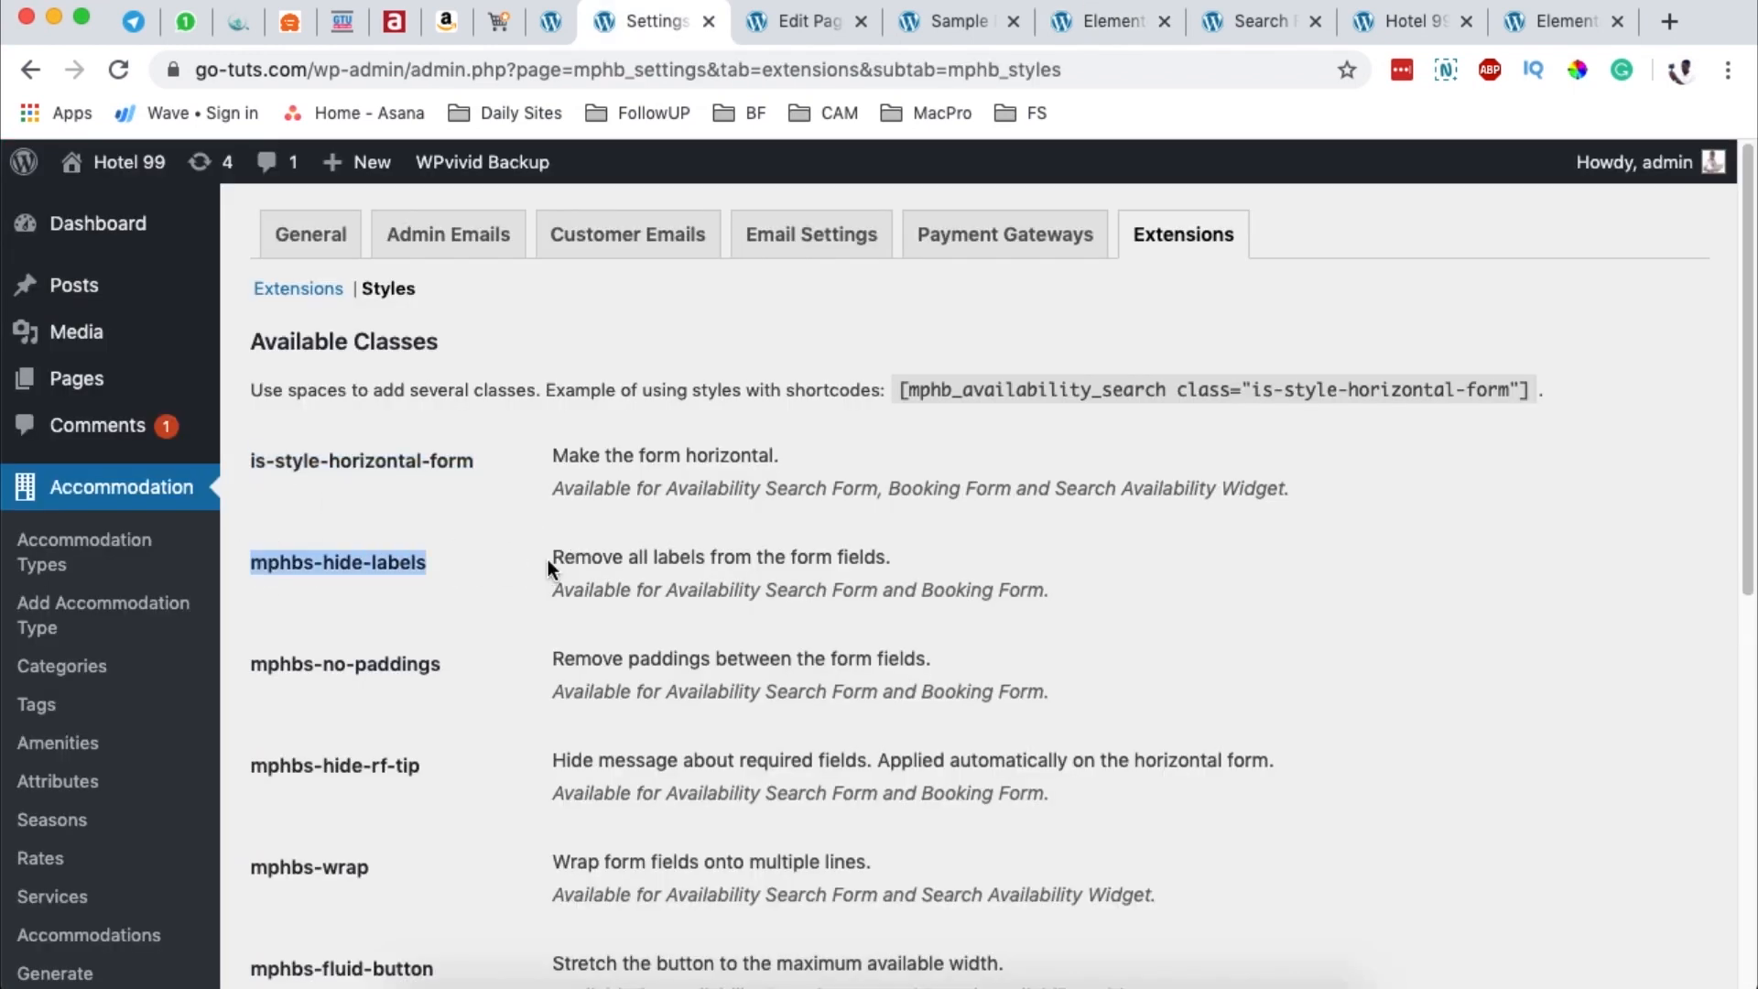
click(1108, 25)
click(304, 878)
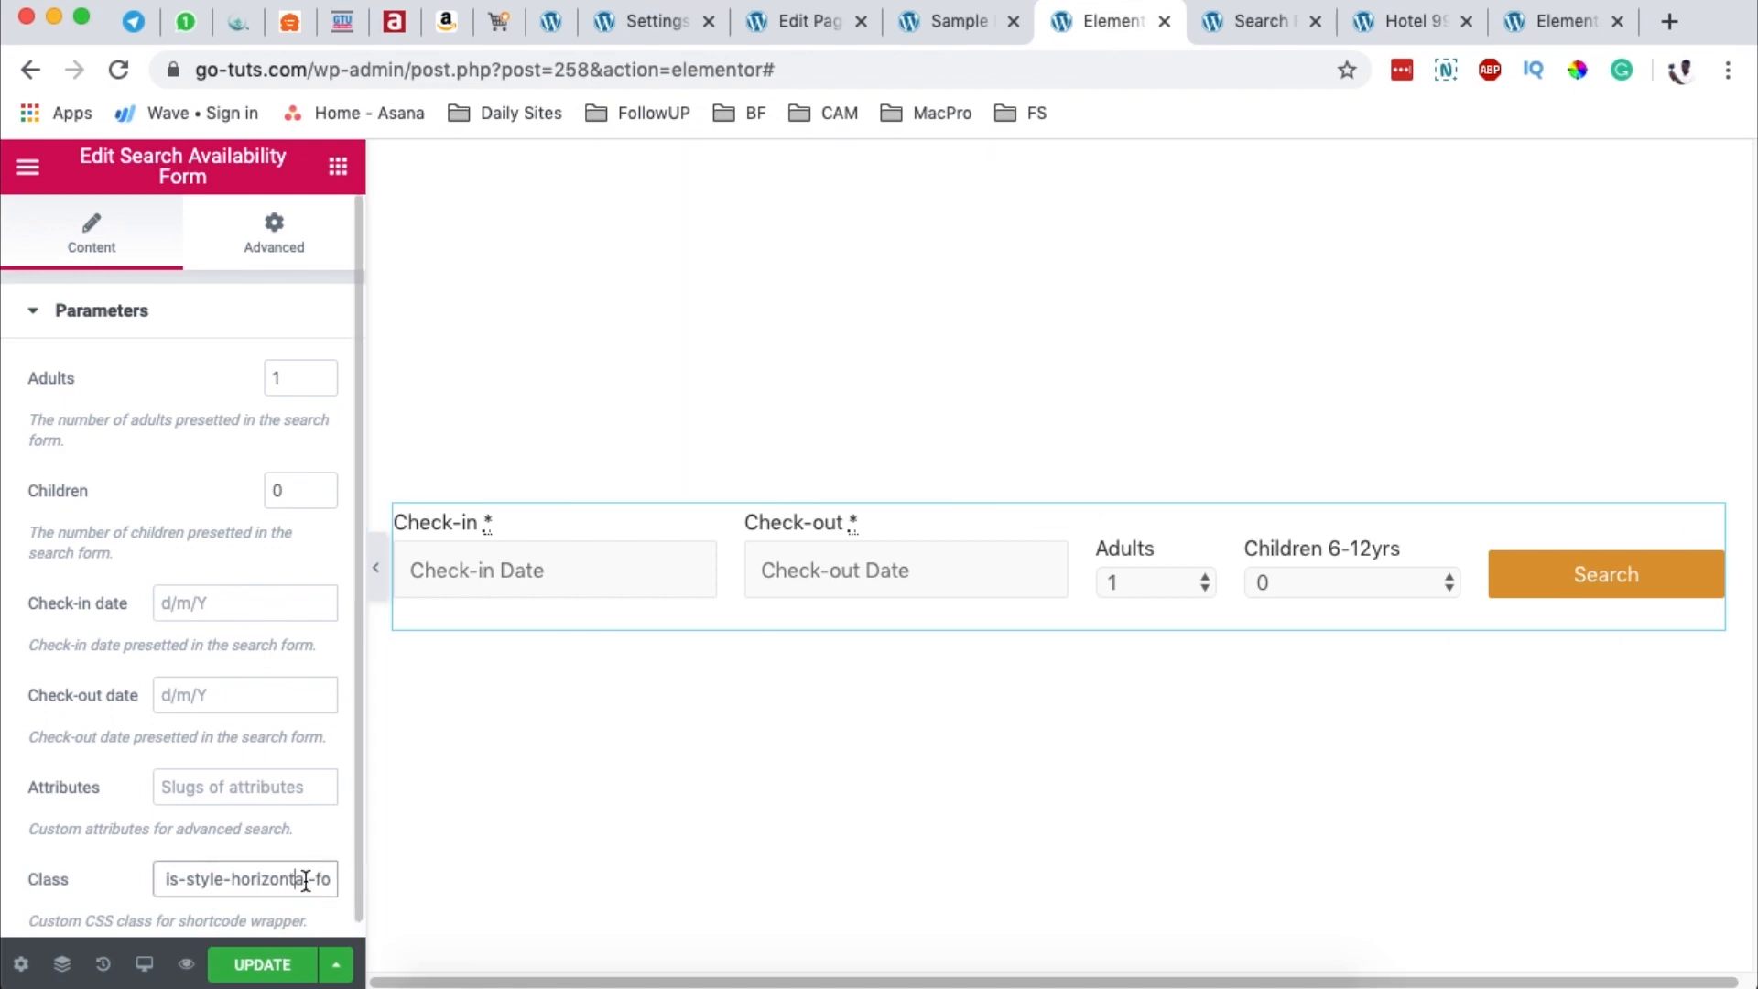
key(Right)
key(Right)
key(Right)
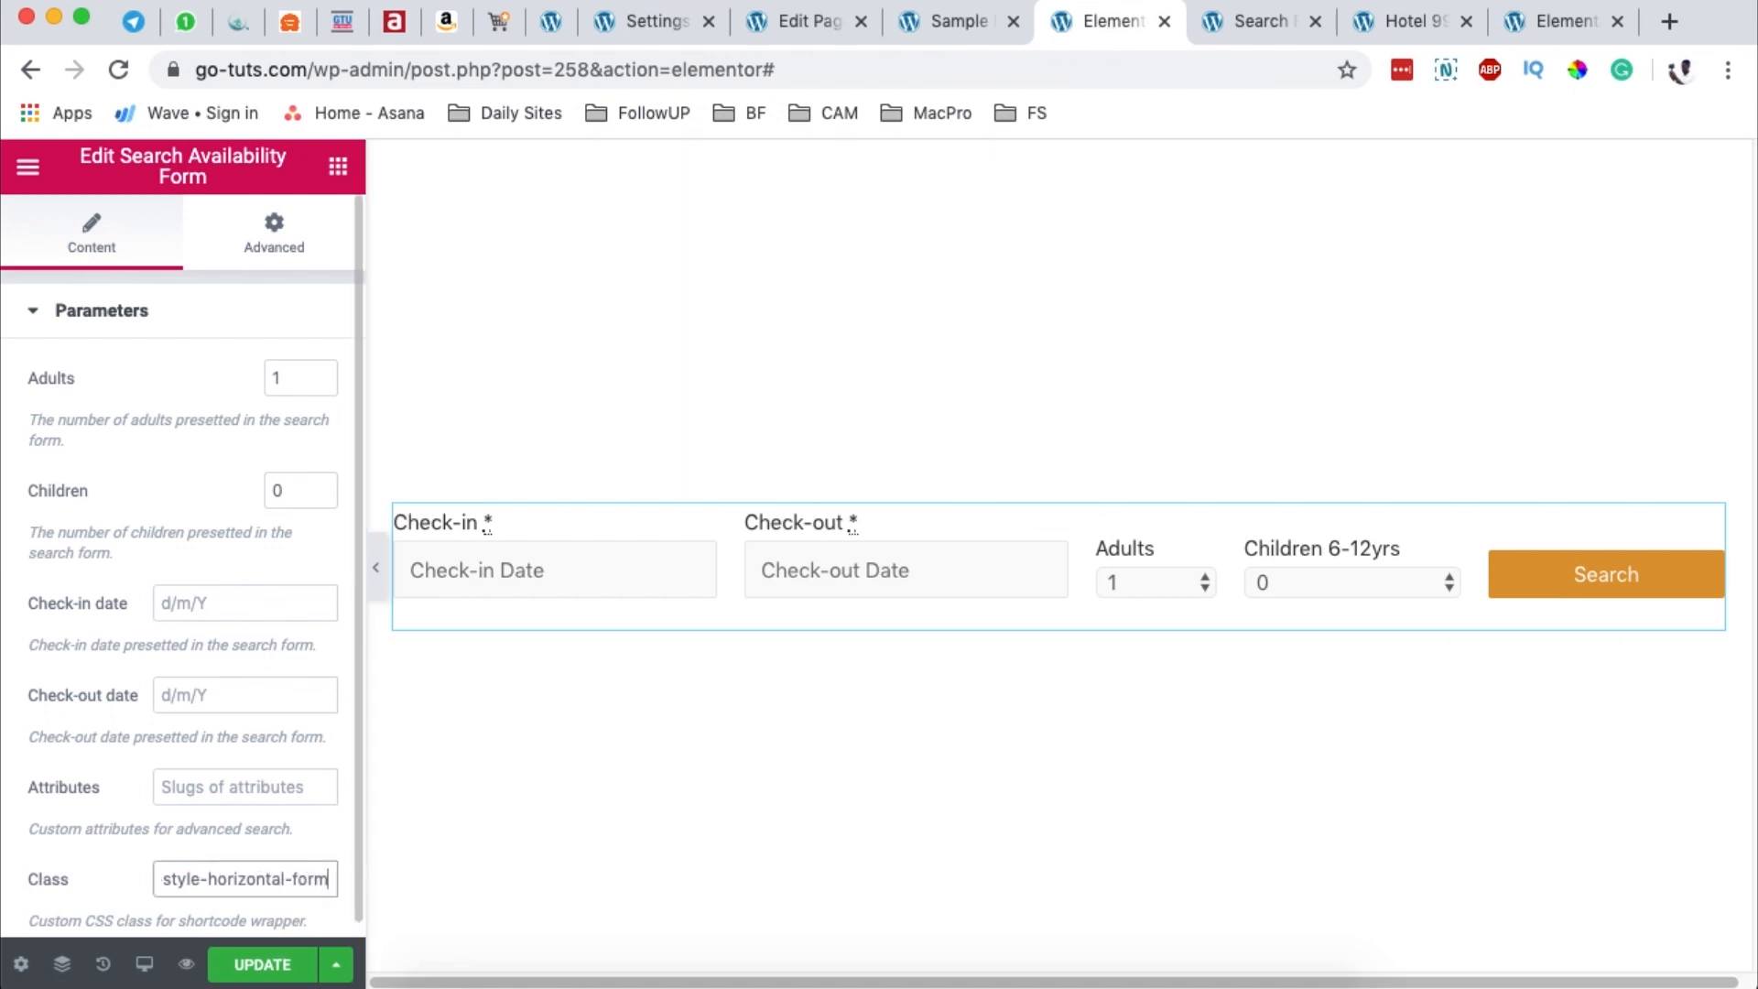
key(super+v)
key(BackSpace)
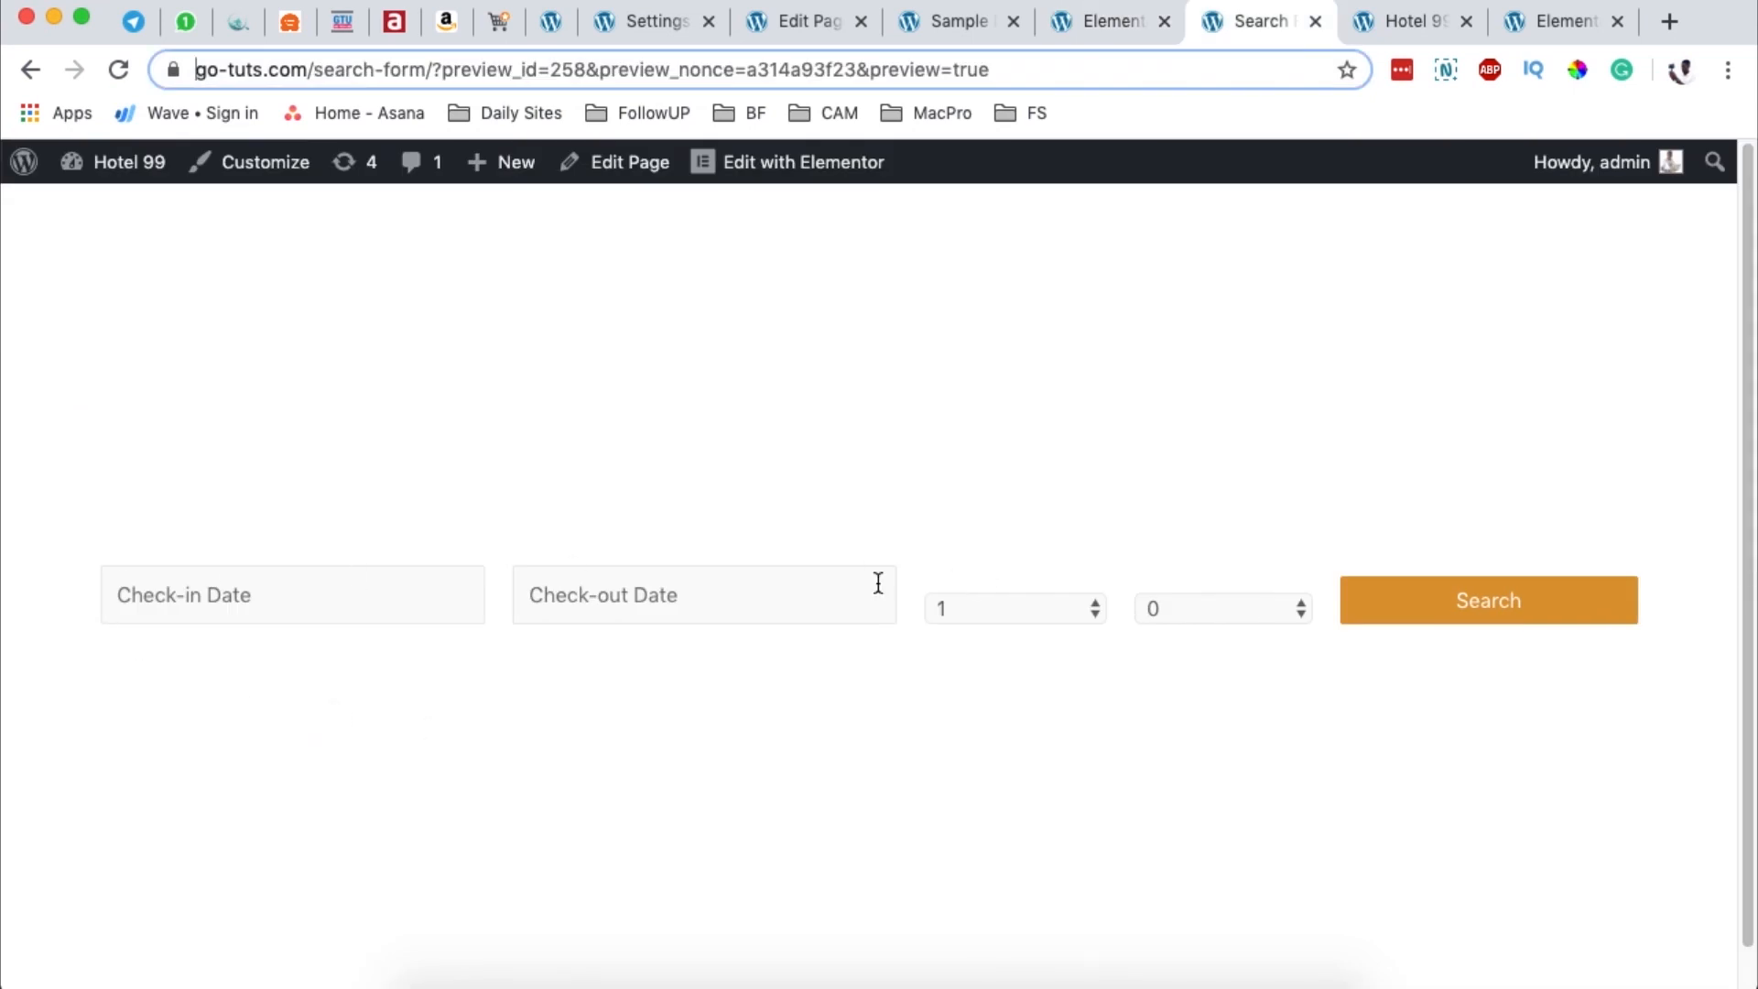
mouse_move(3, 791)
mouse_down()
mouse_move(1747, 797)
mouse_move(7, 817)
mouse_up()
click(1106, 24)
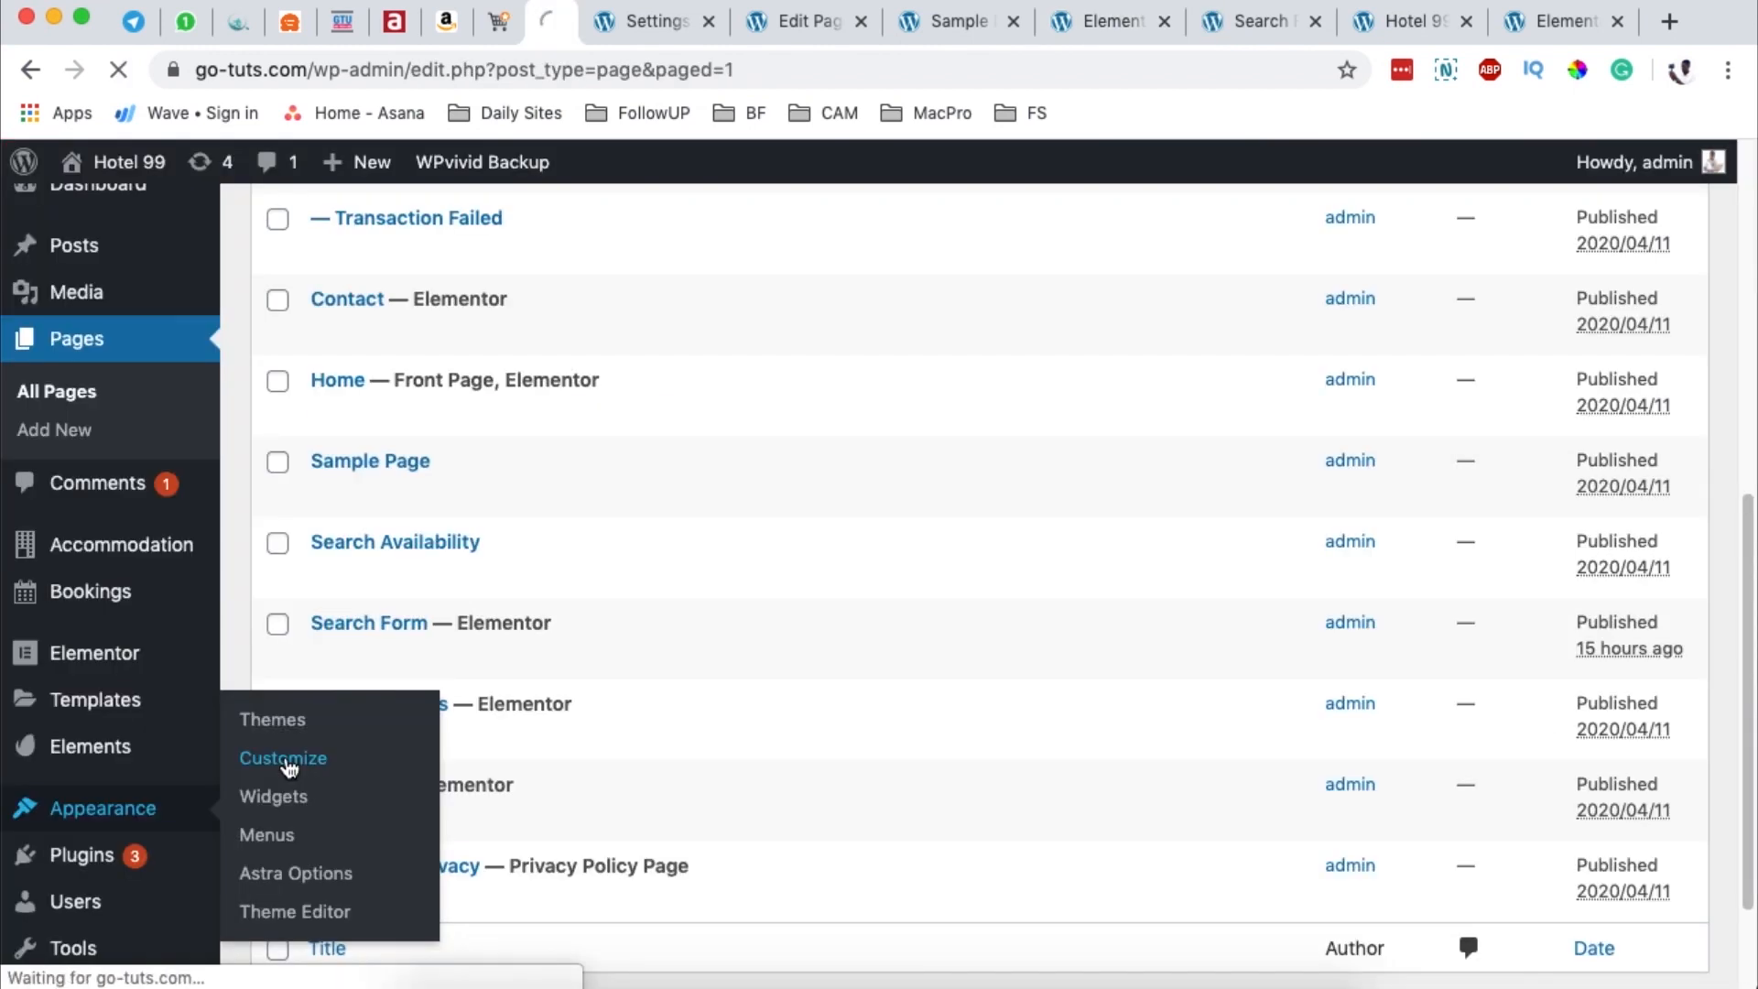
Step: Open the theme customizer's global button settings and view the normal and hover colors
click(286, 759)
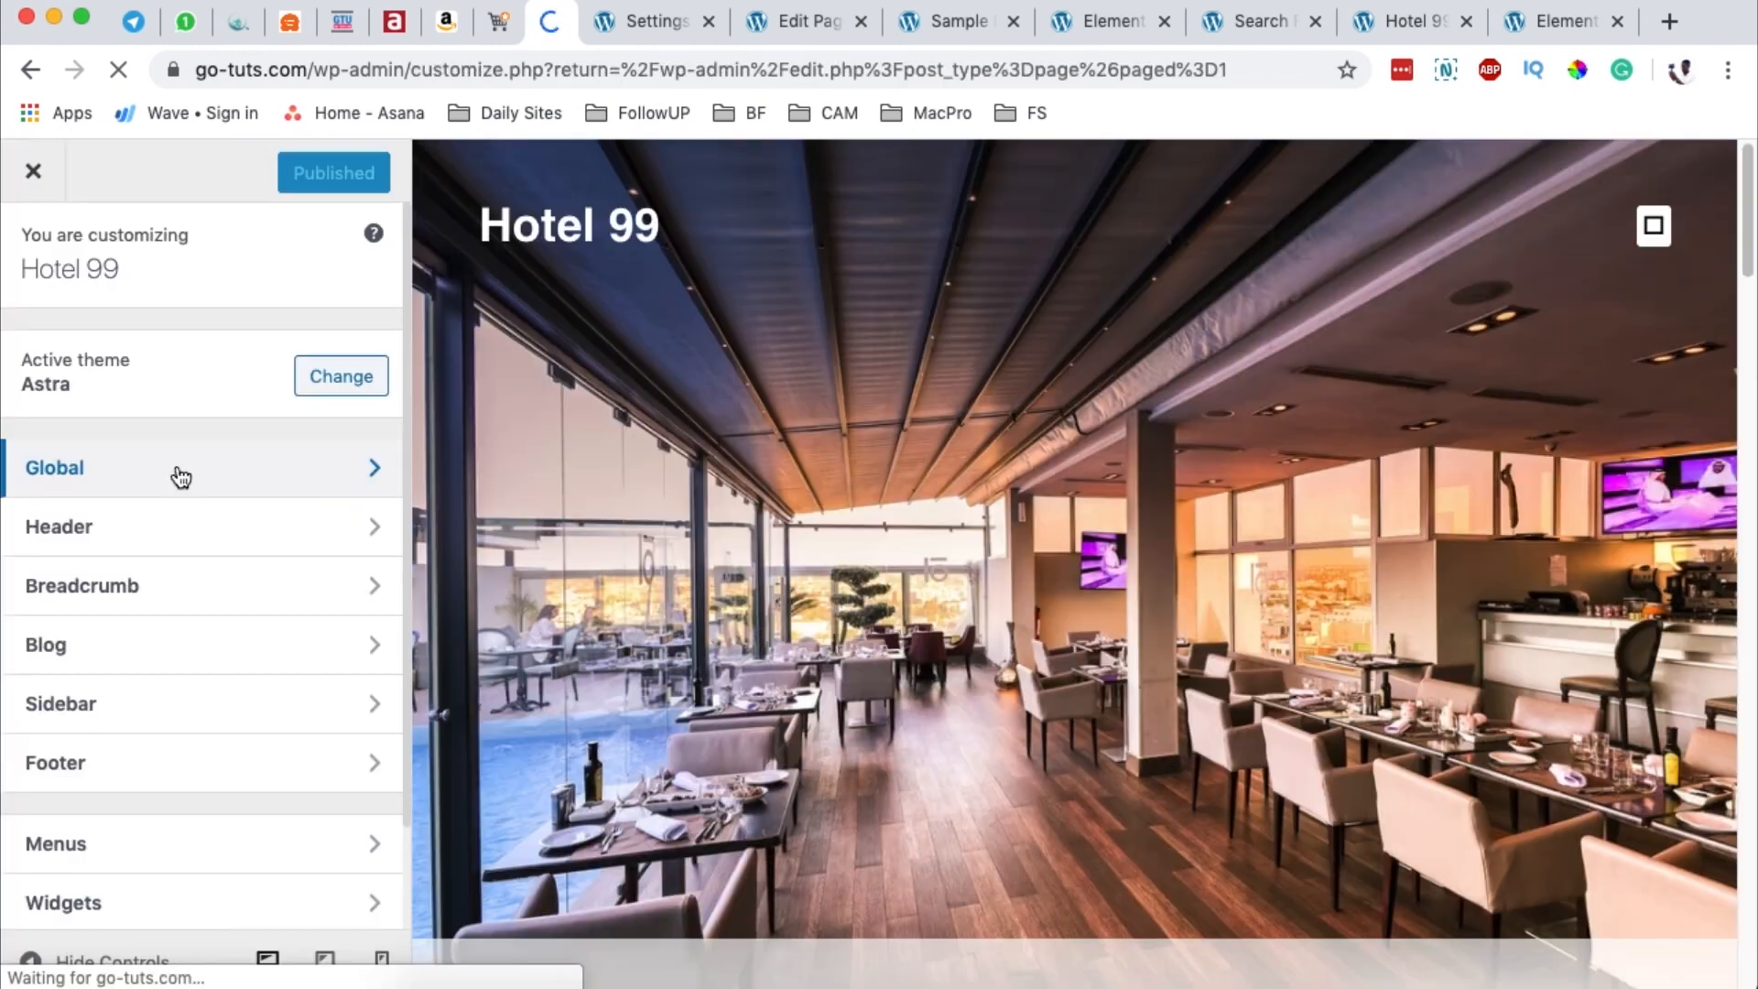
click(174, 470)
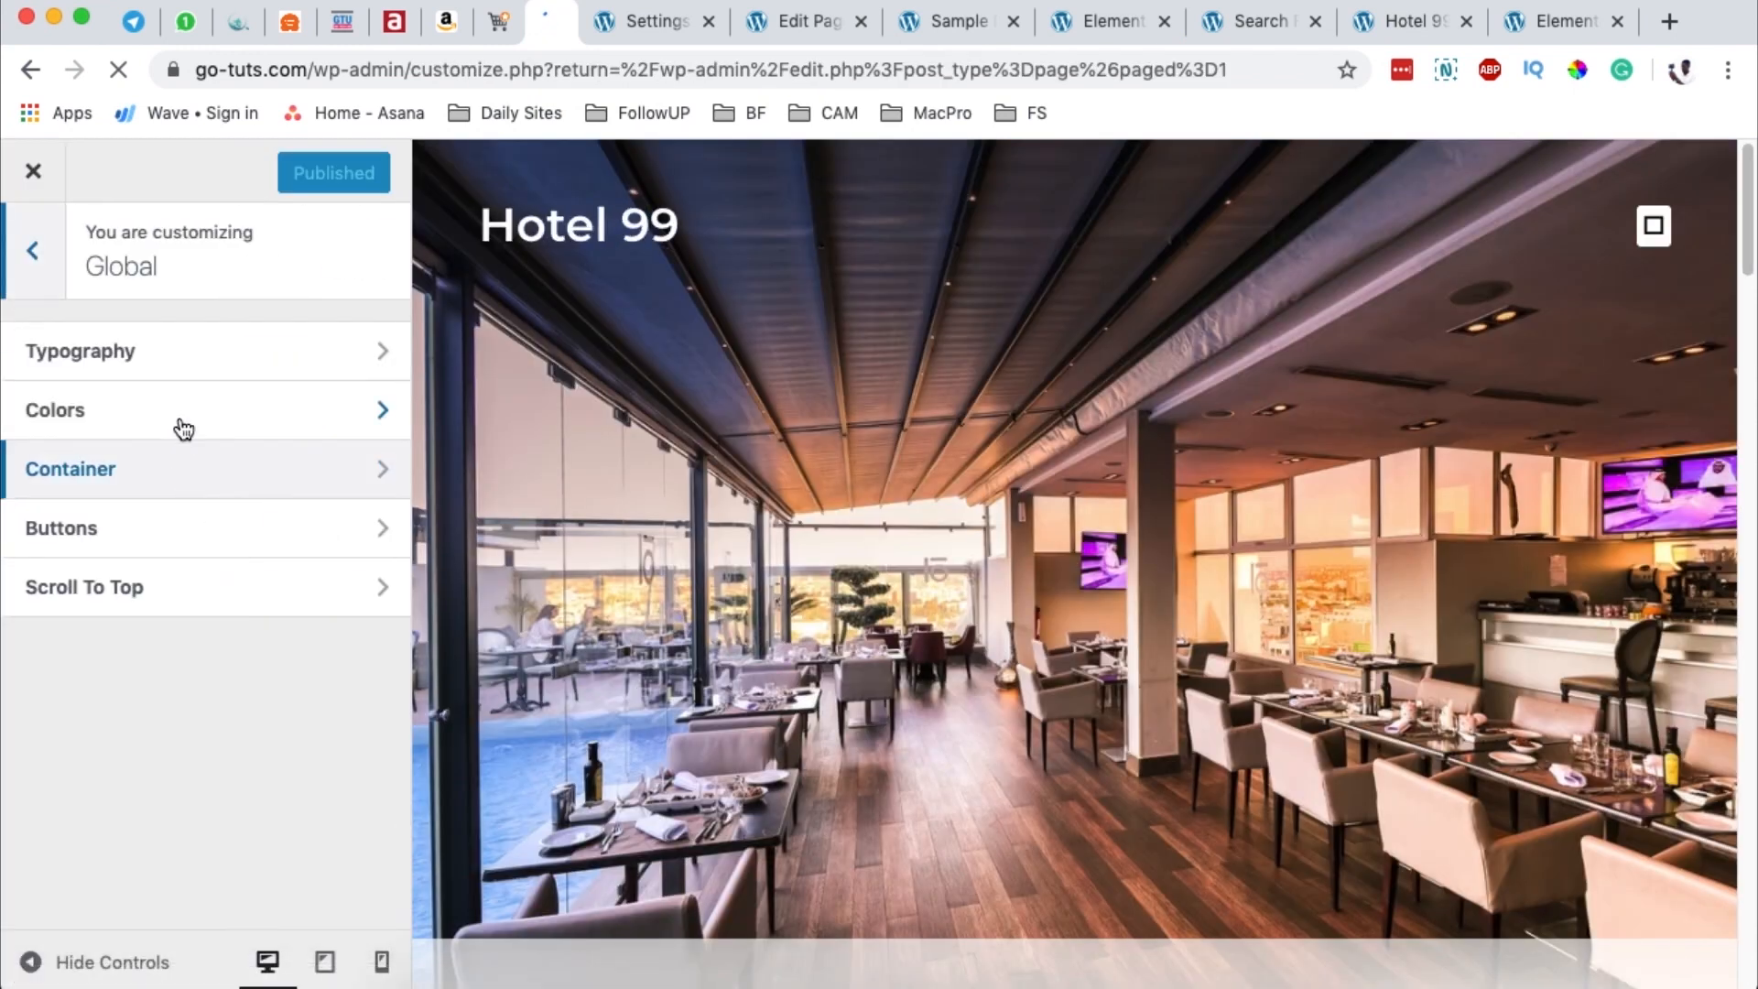
click(174, 532)
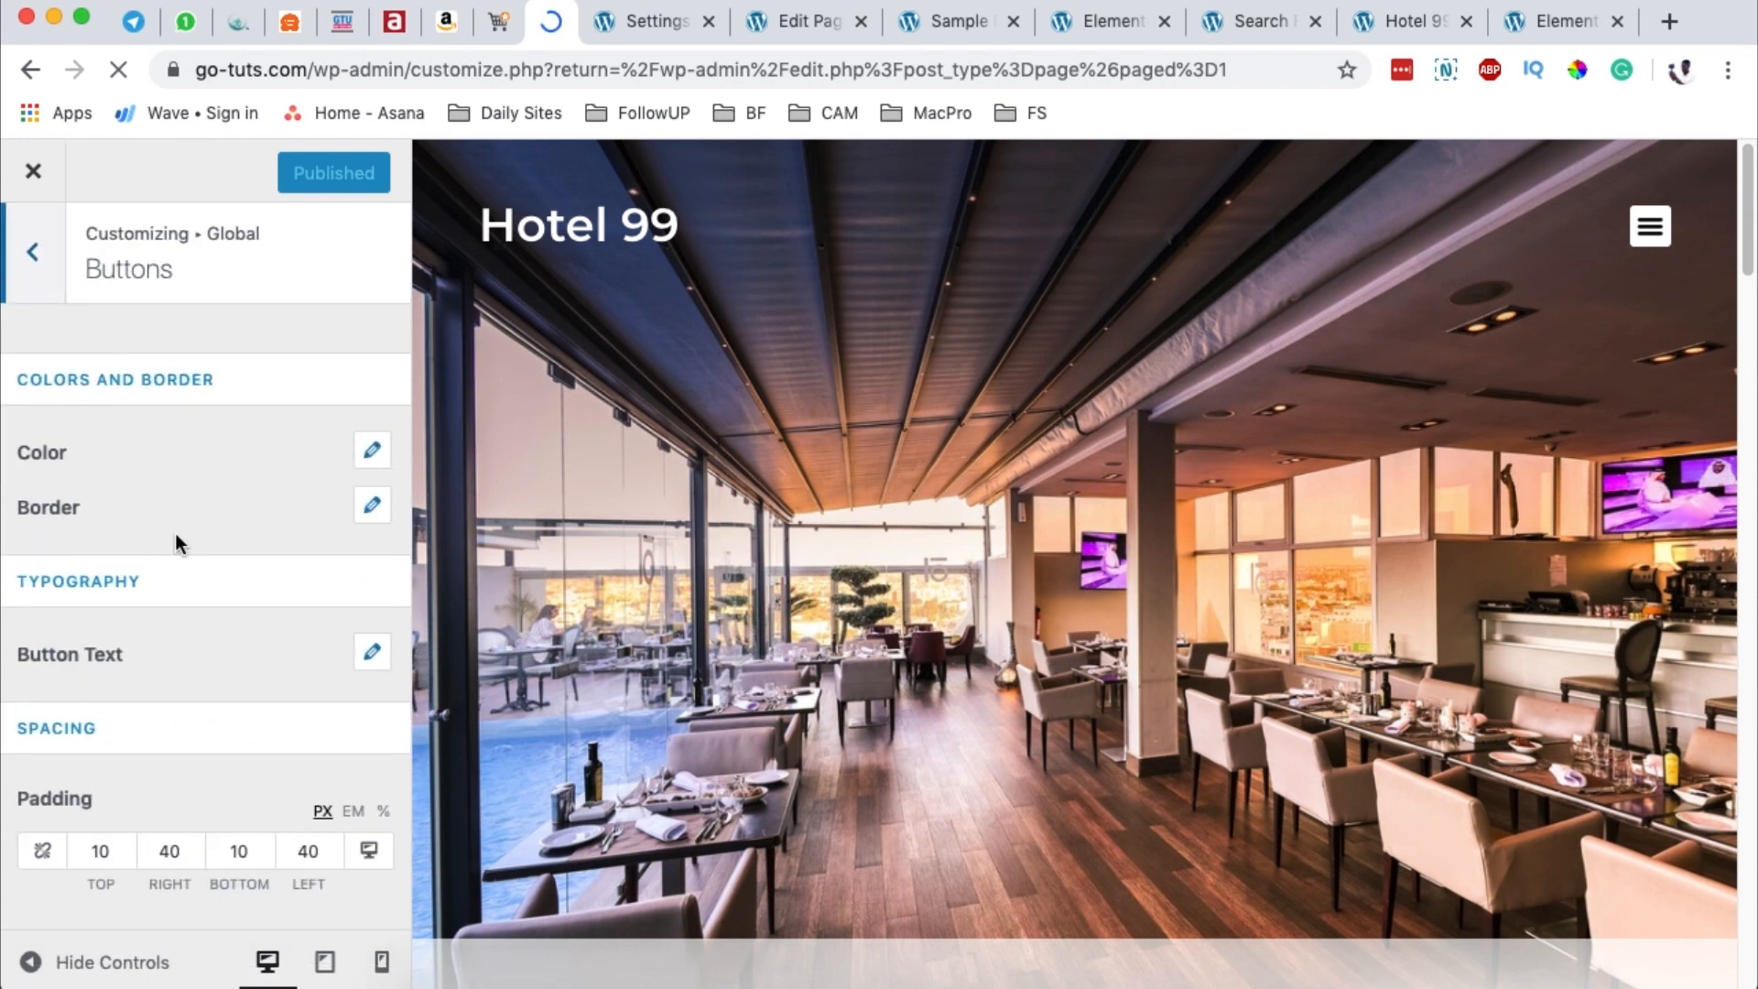
click(46, 451)
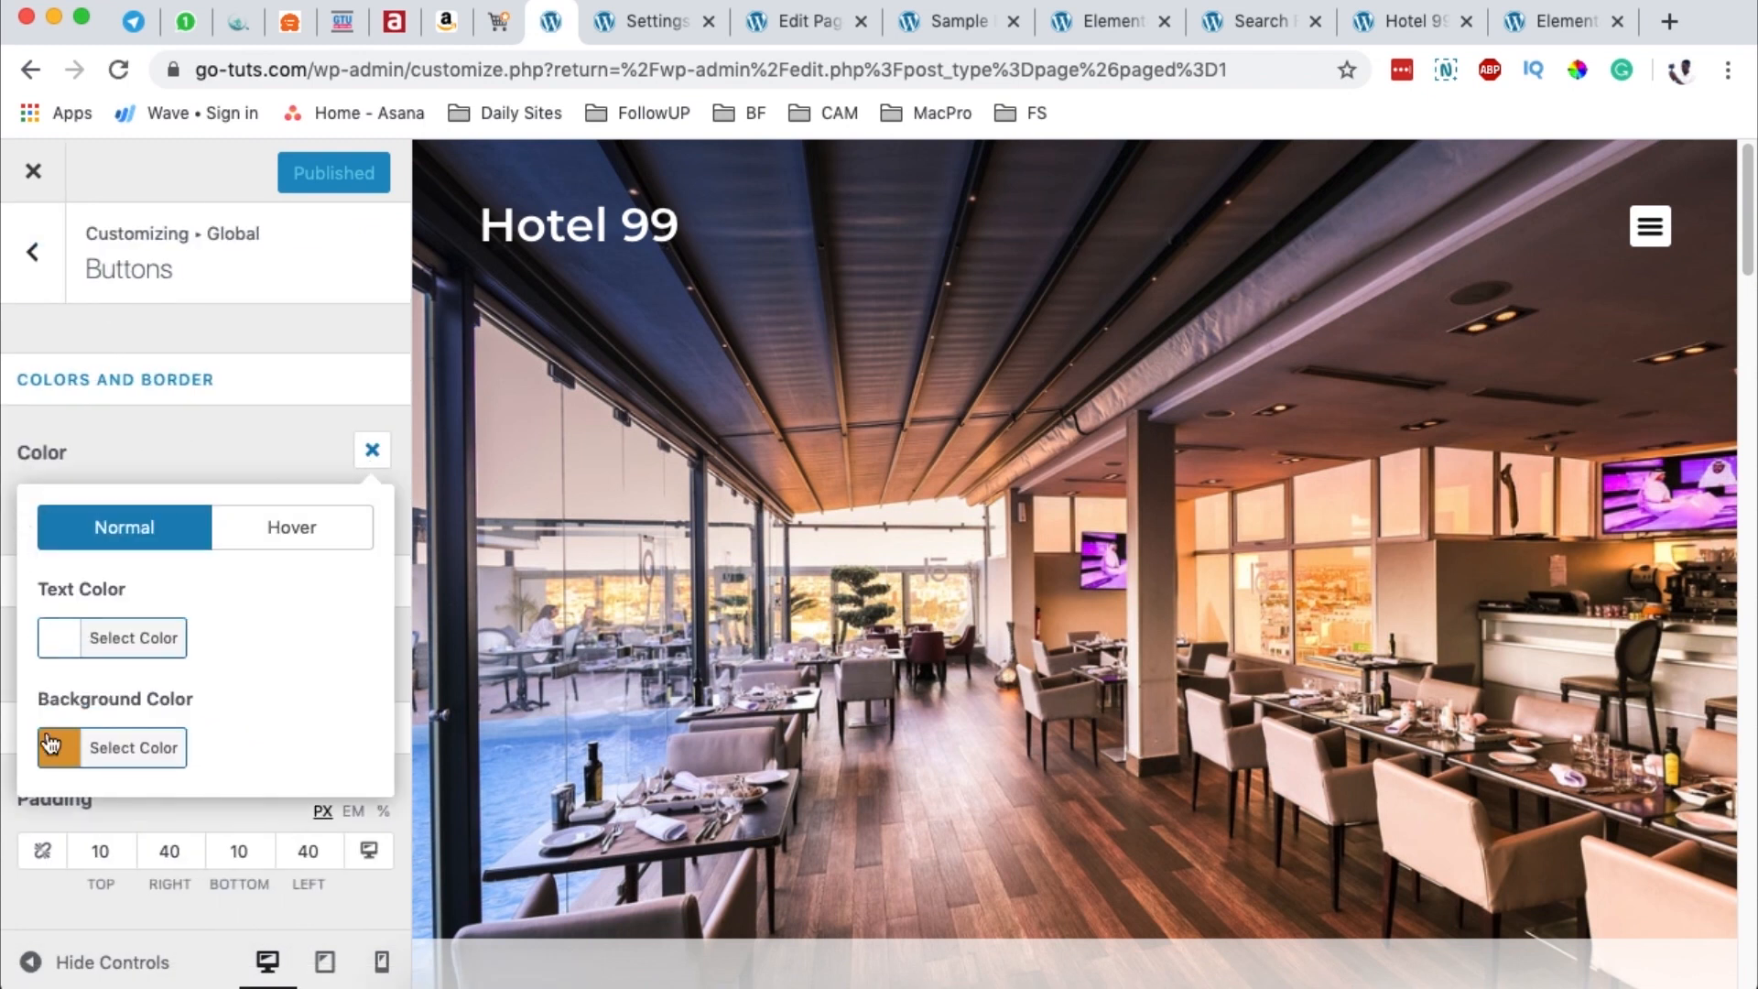
click(311, 528)
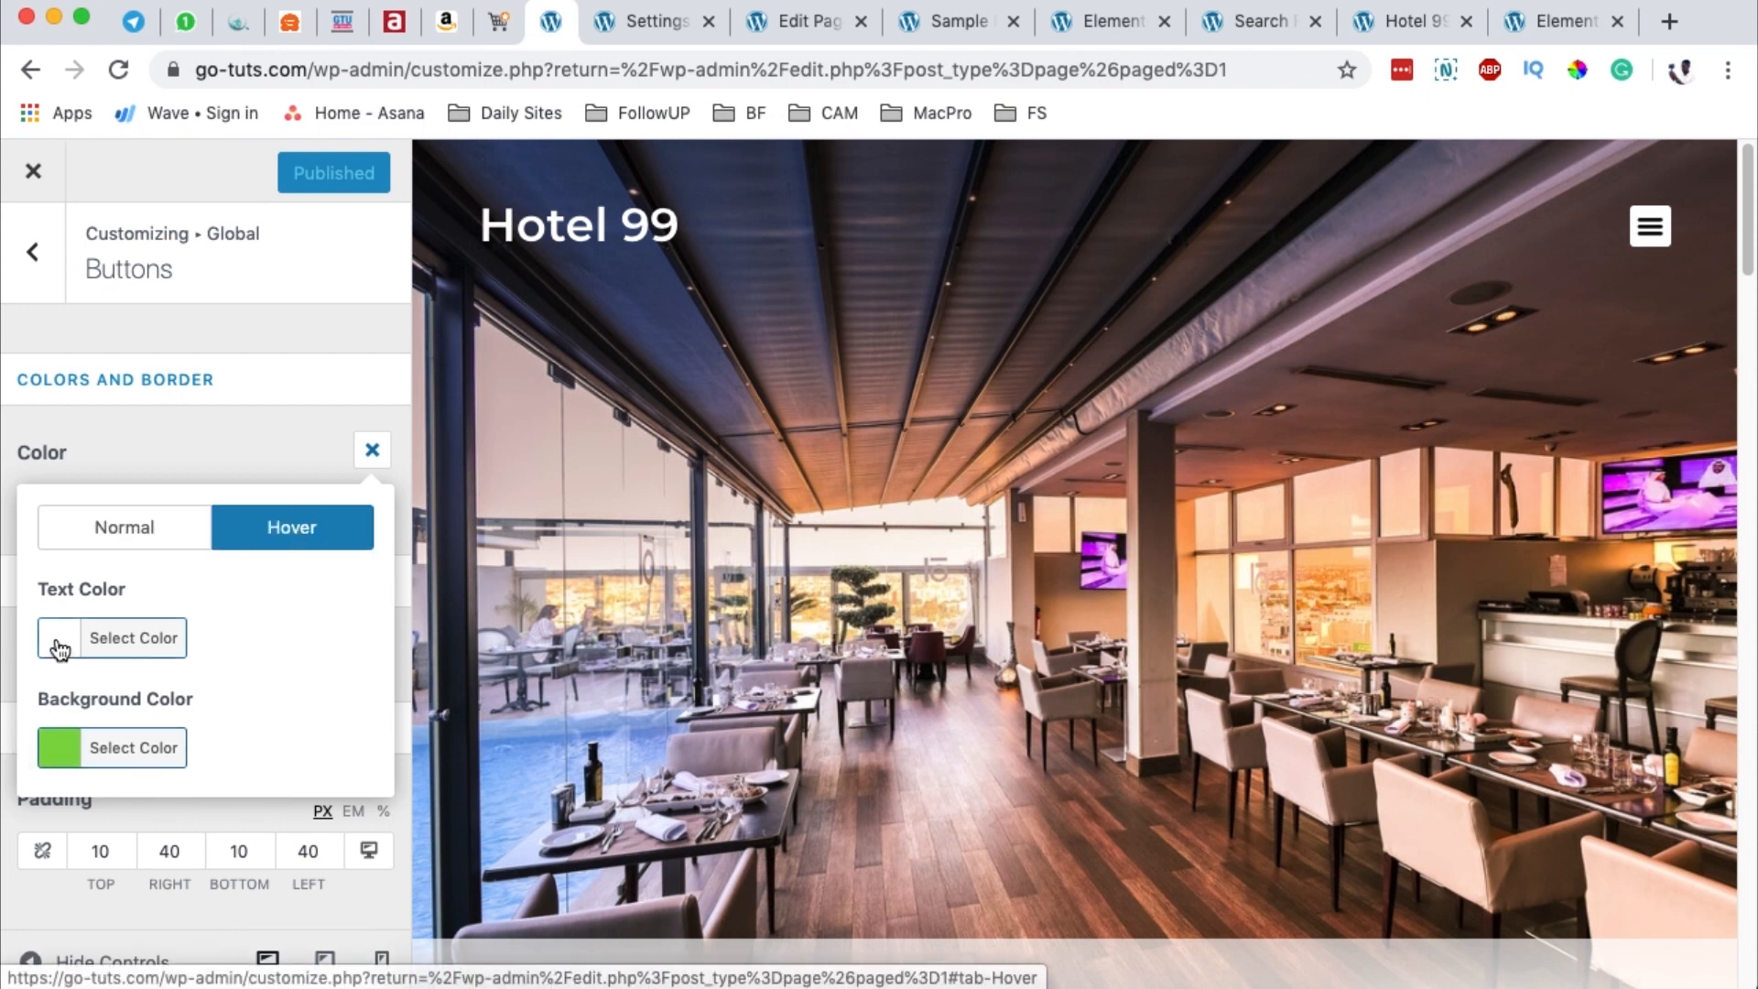
Step: Compare the Search button on the previewed page with the customizer's button settings and return to the Elementor editor
click(1250, 21)
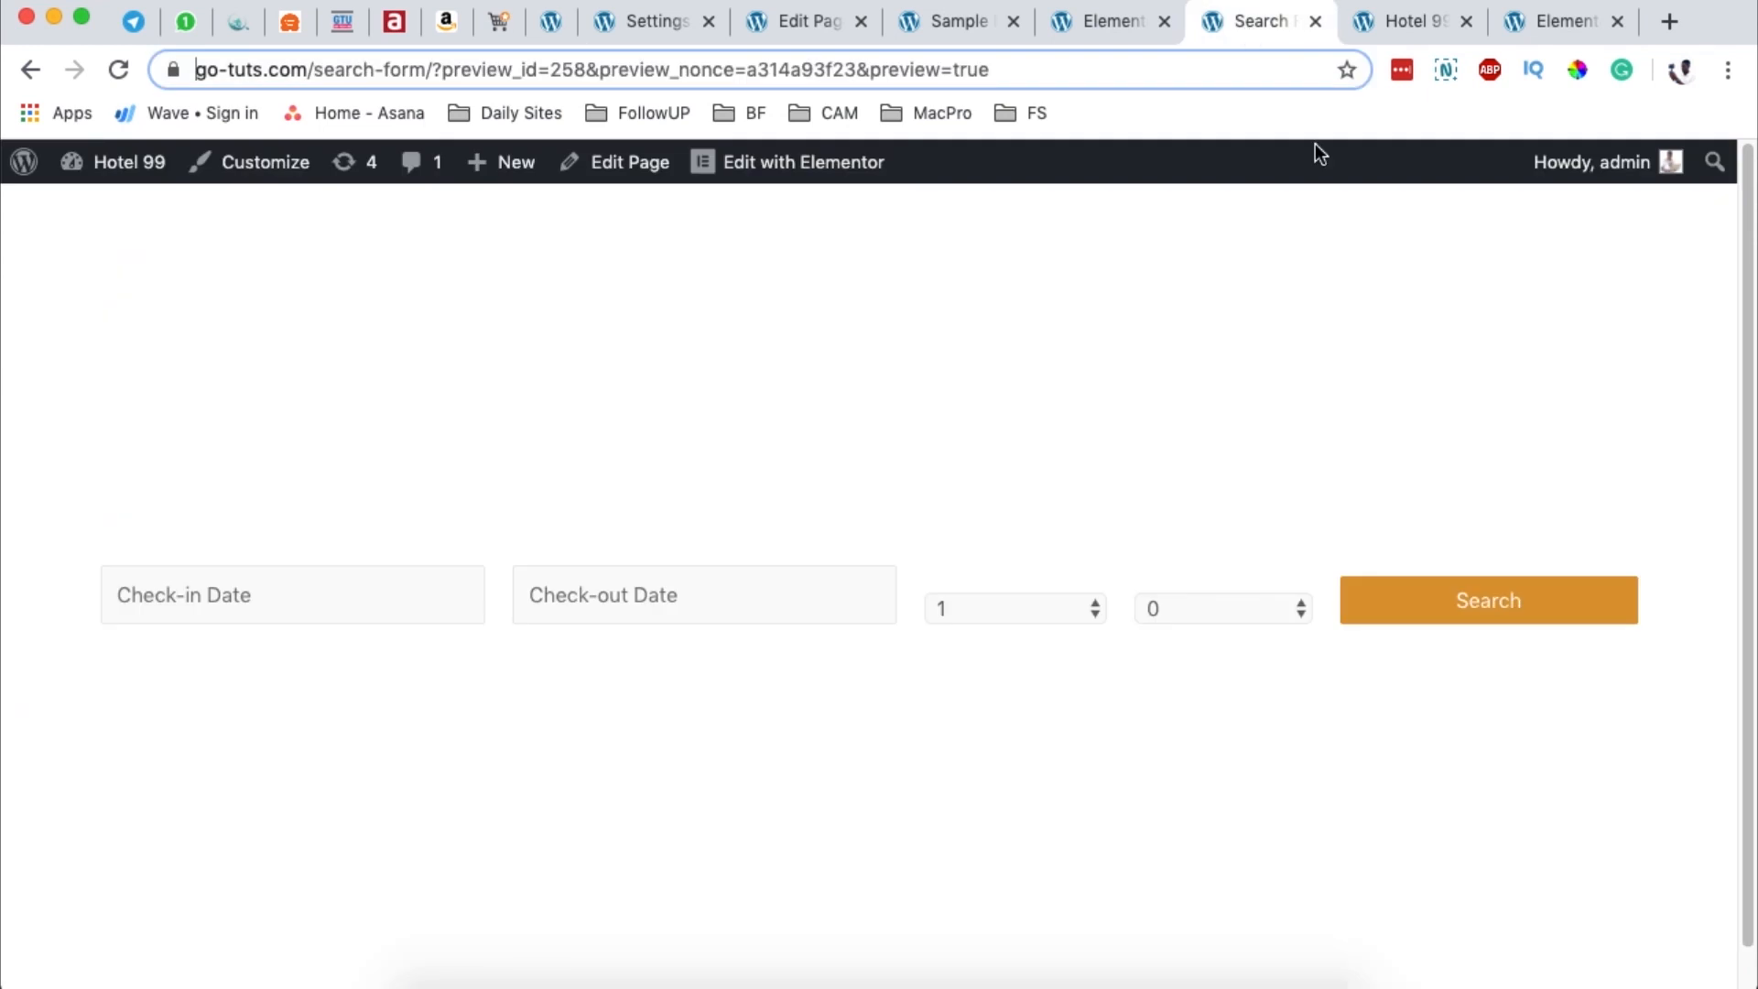
click(645, 21)
click(550, 22)
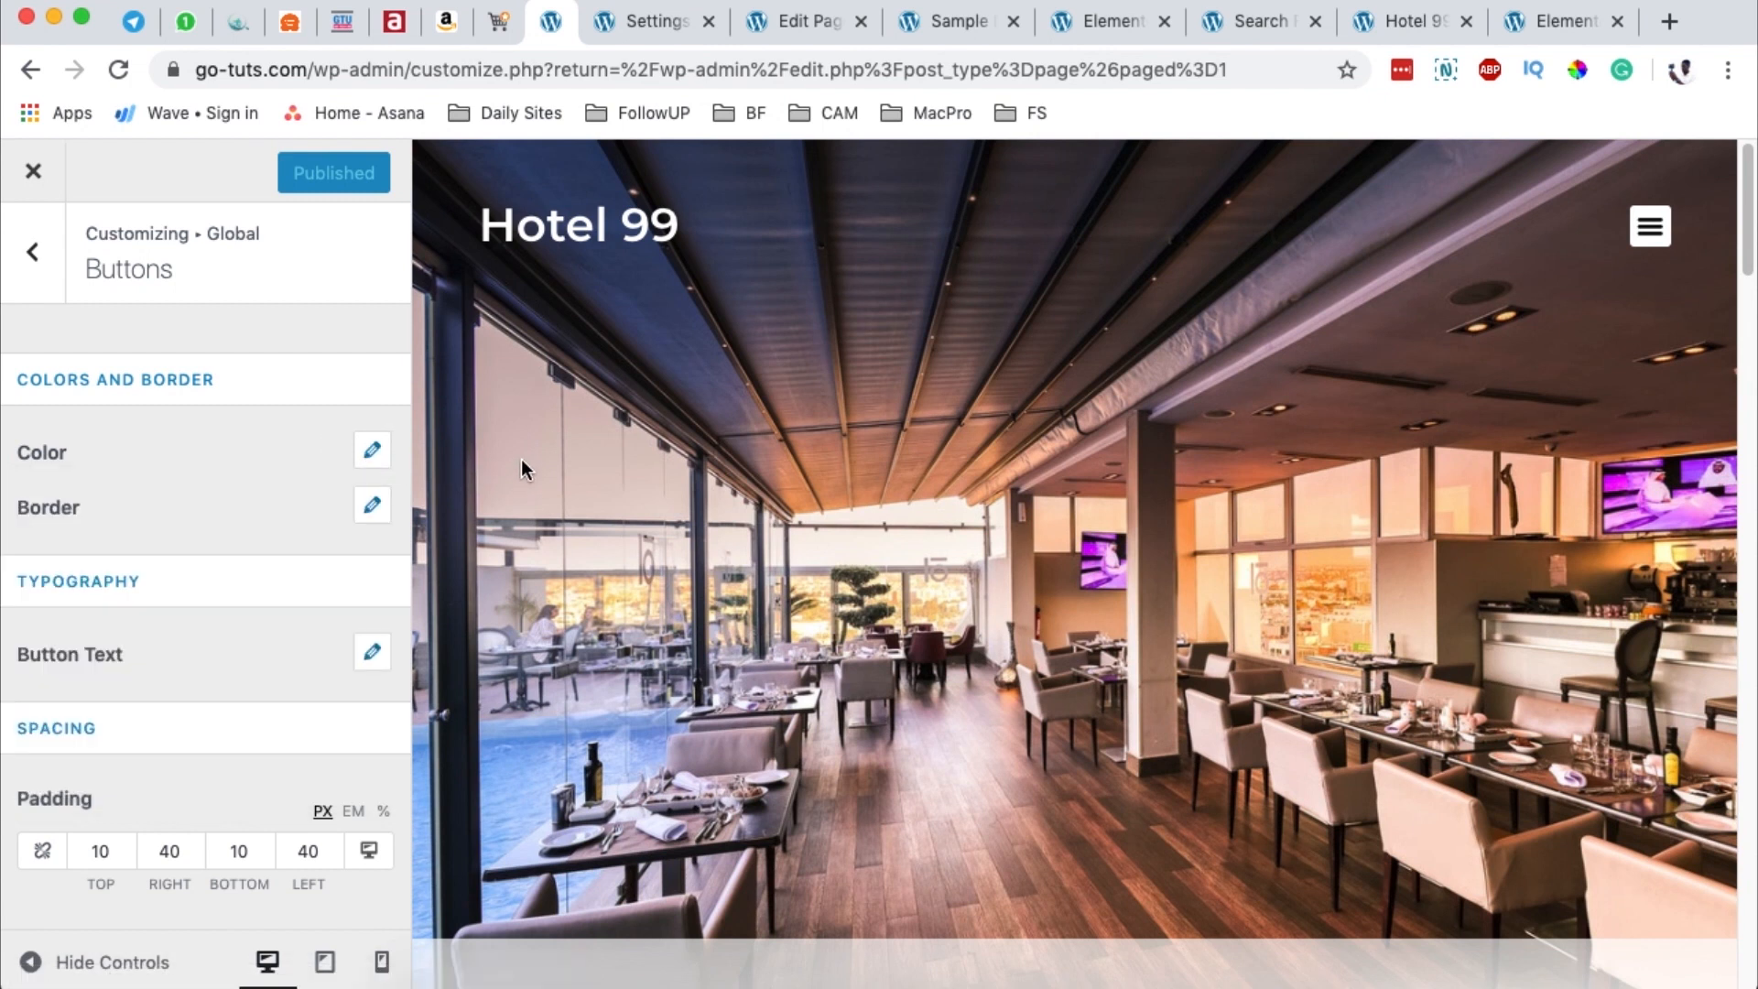
click(1135, 20)
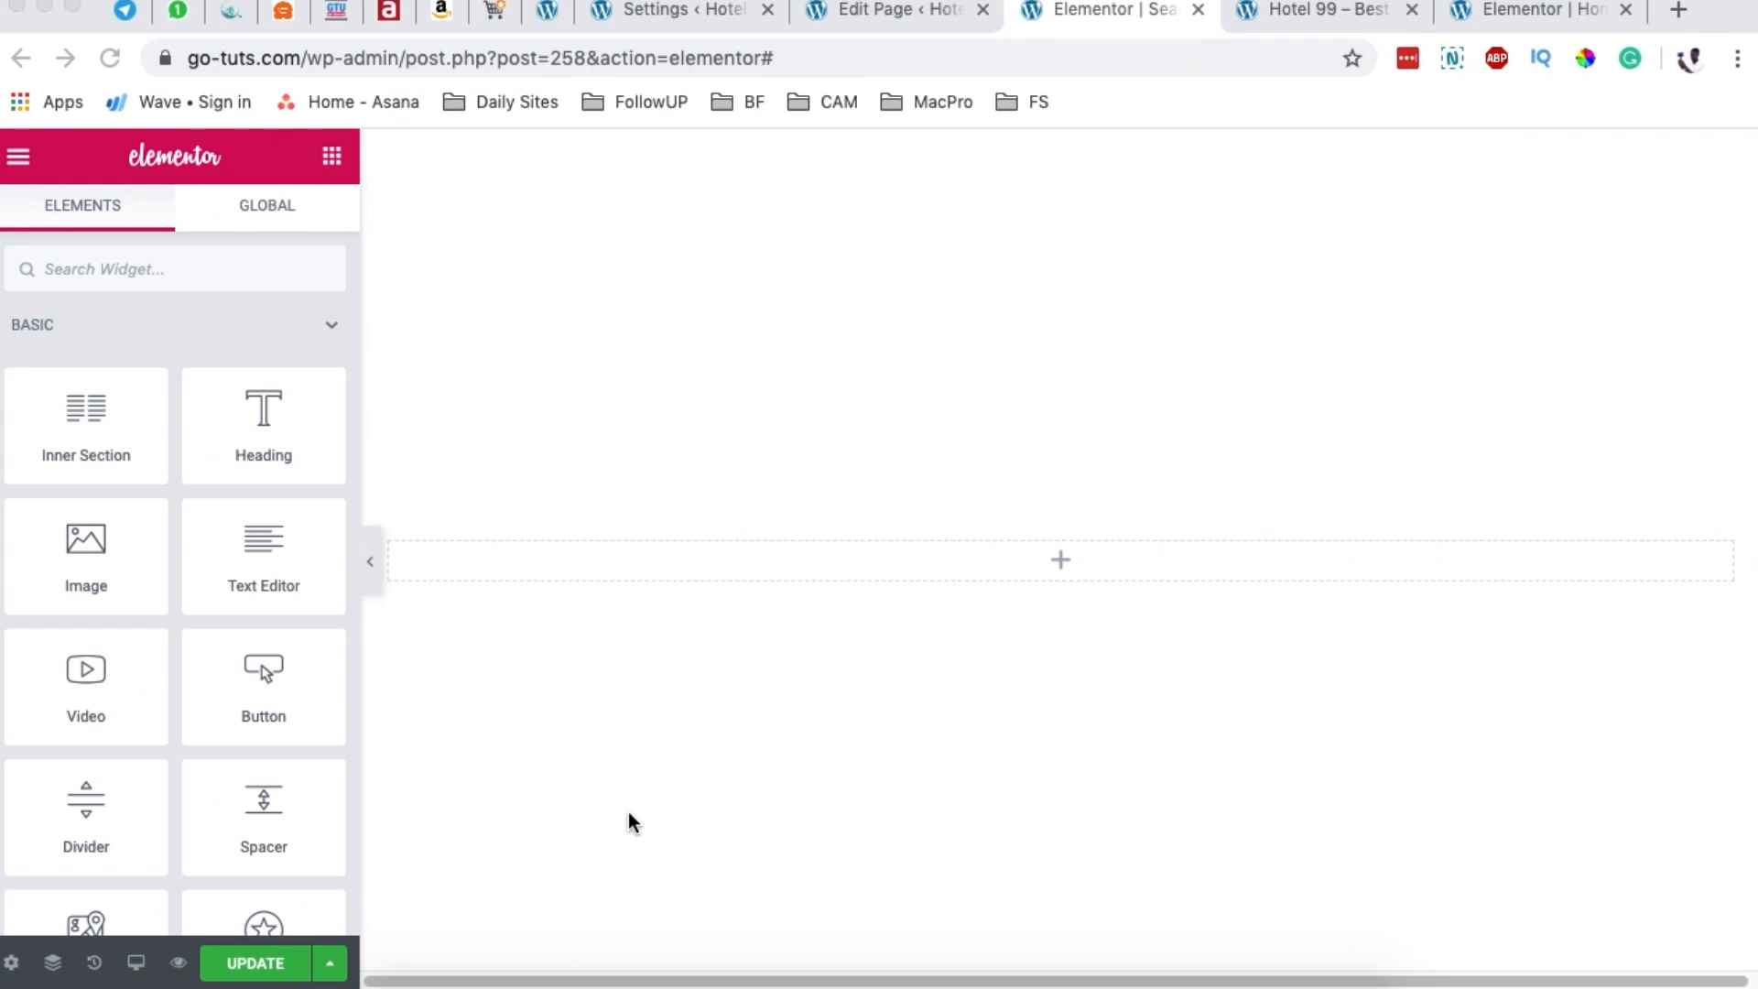
Step: Find the Shortcode widget by searching "sho", place it on the empty page and enter [mphb_availability_search] as its shortcode
click(108, 268)
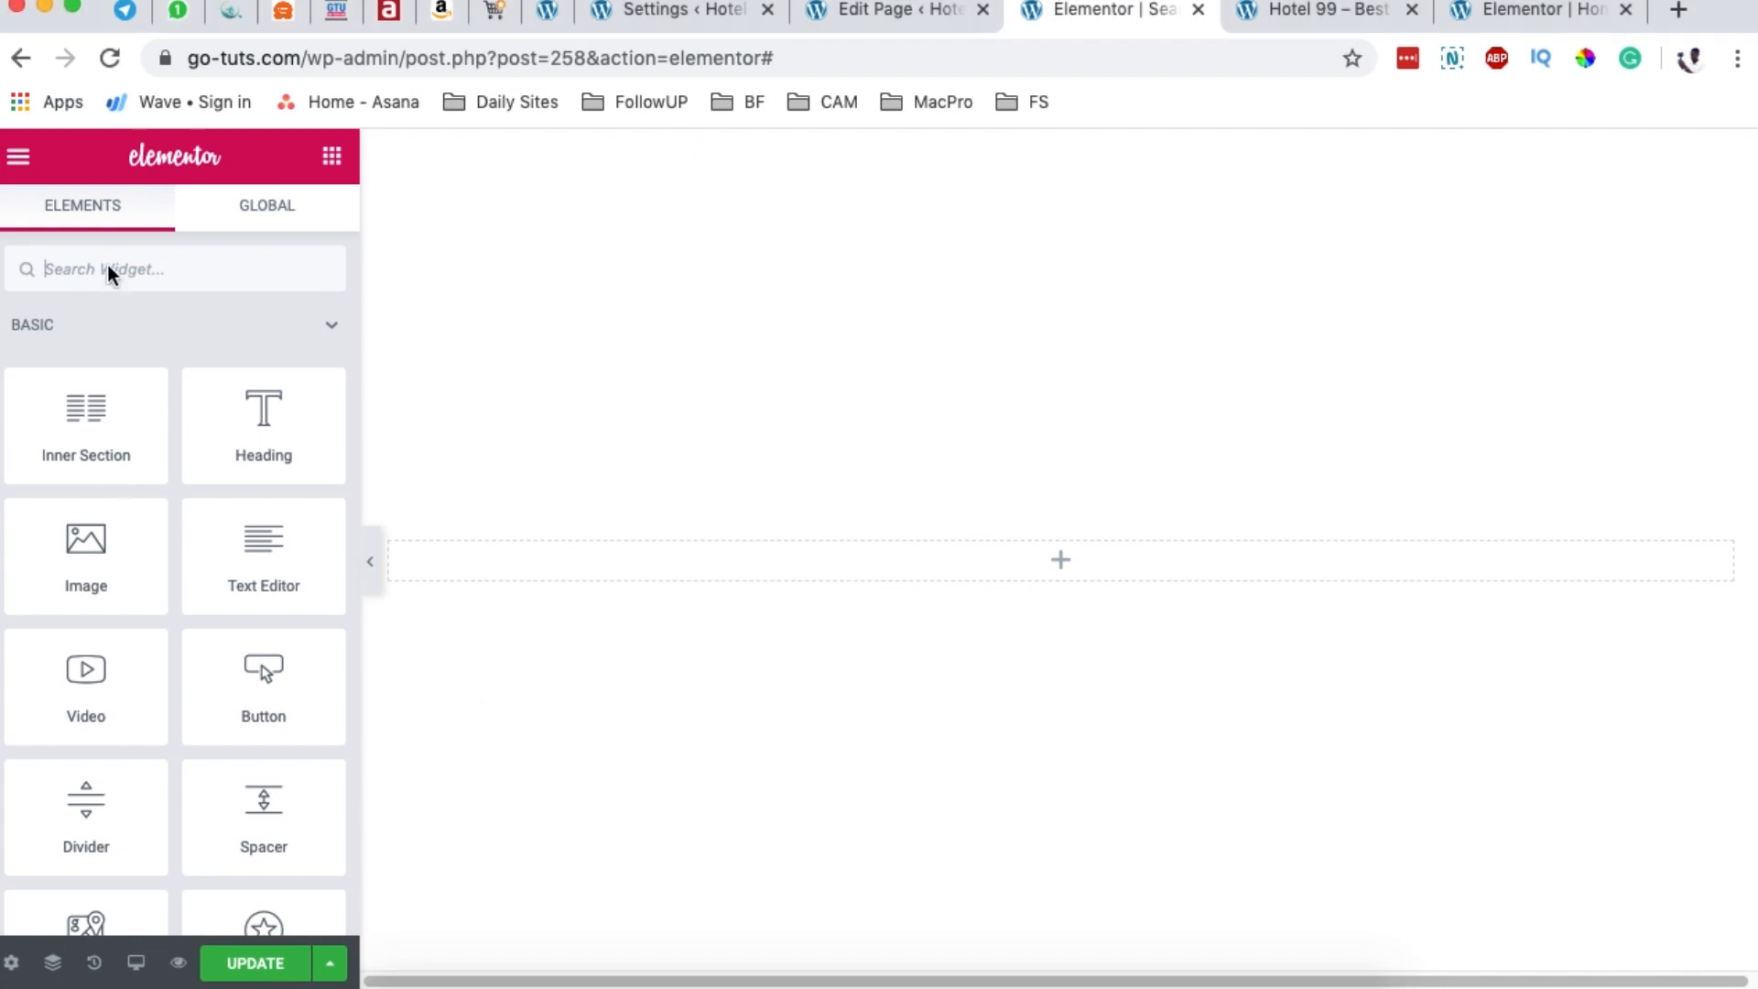
text(so)
key(BackSpace)
text(ho)
drag(113, 381, 1273, 558)
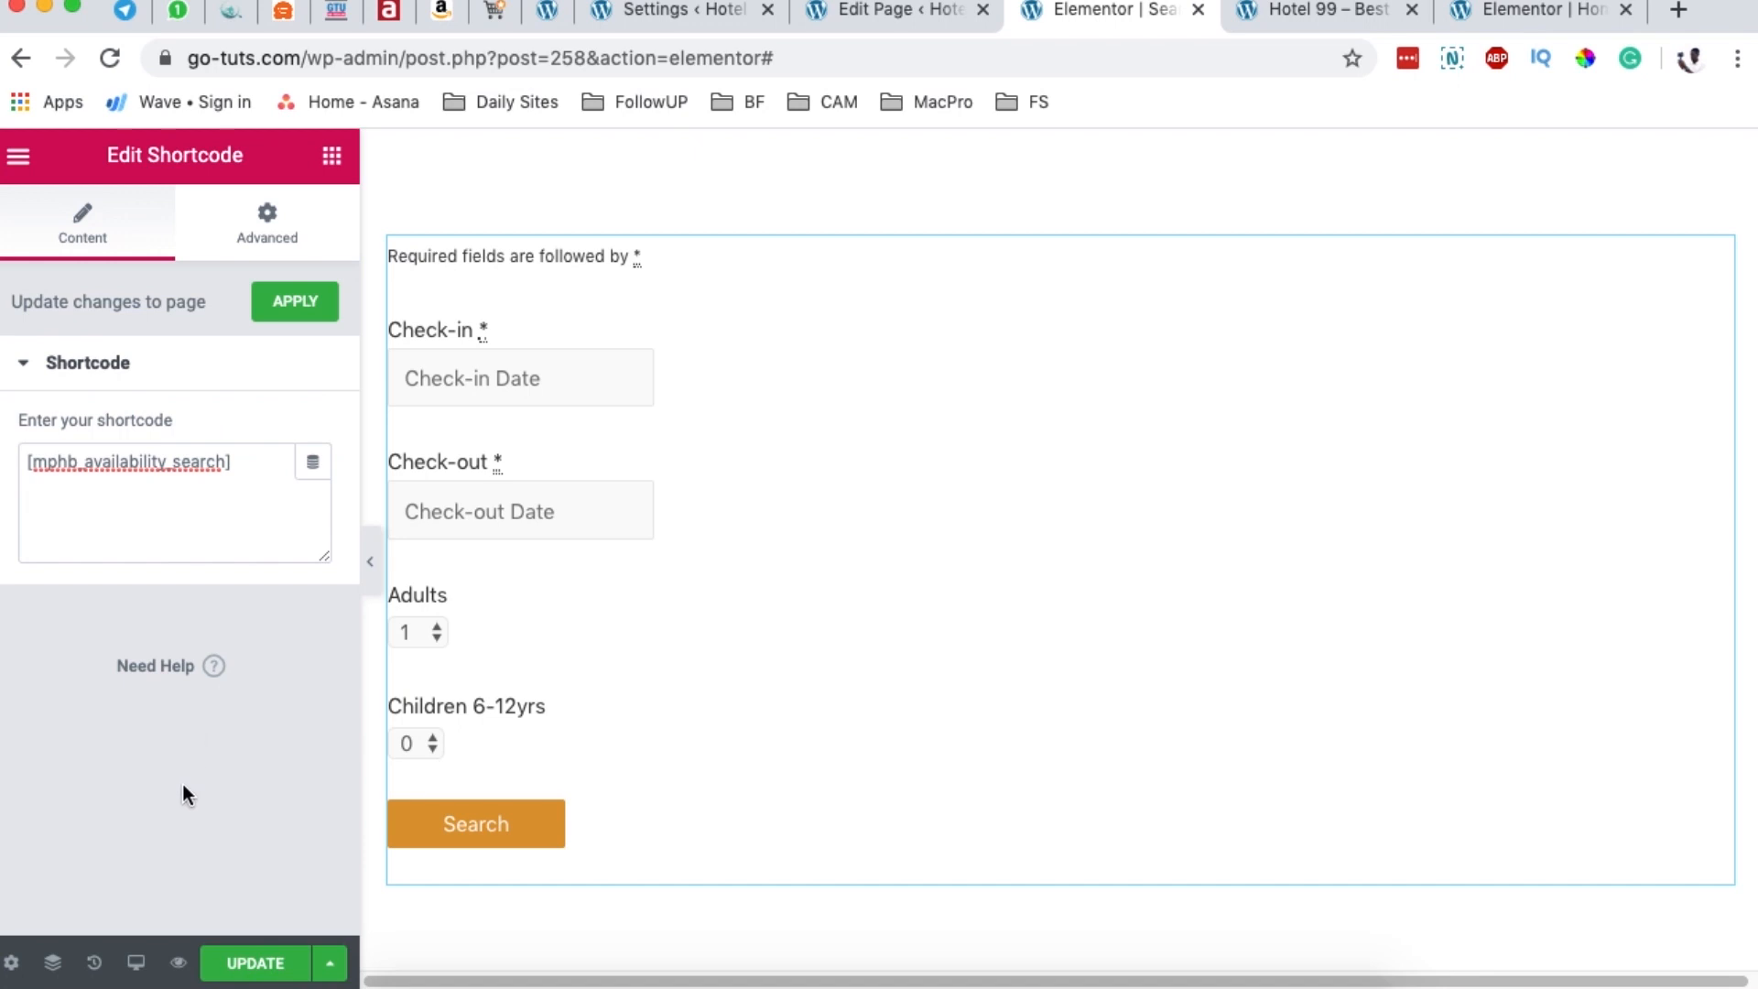
Step: Copy the class="is-style-horizontal-form" attribute from the example shortcode in the Hotel Booking Styles settings
click(223, 461)
click(309, 457)
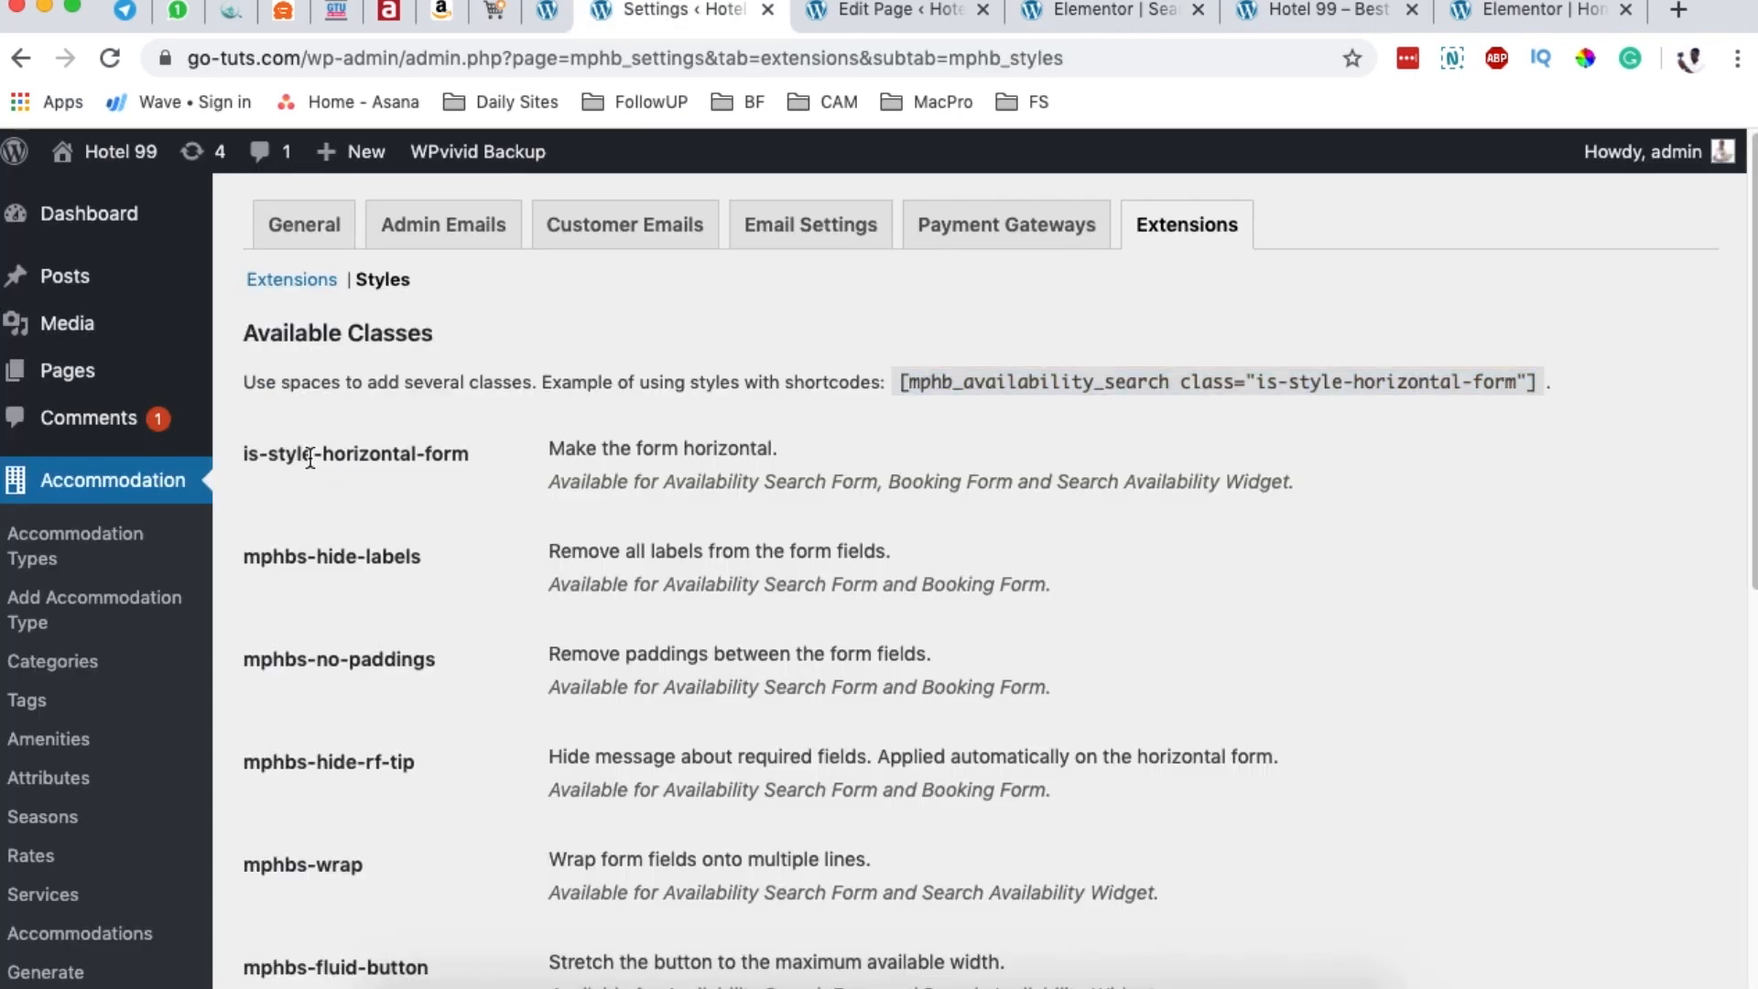
drag(241, 452, 470, 455)
drag(1180, 381, 1529, 374)
key(super+c)
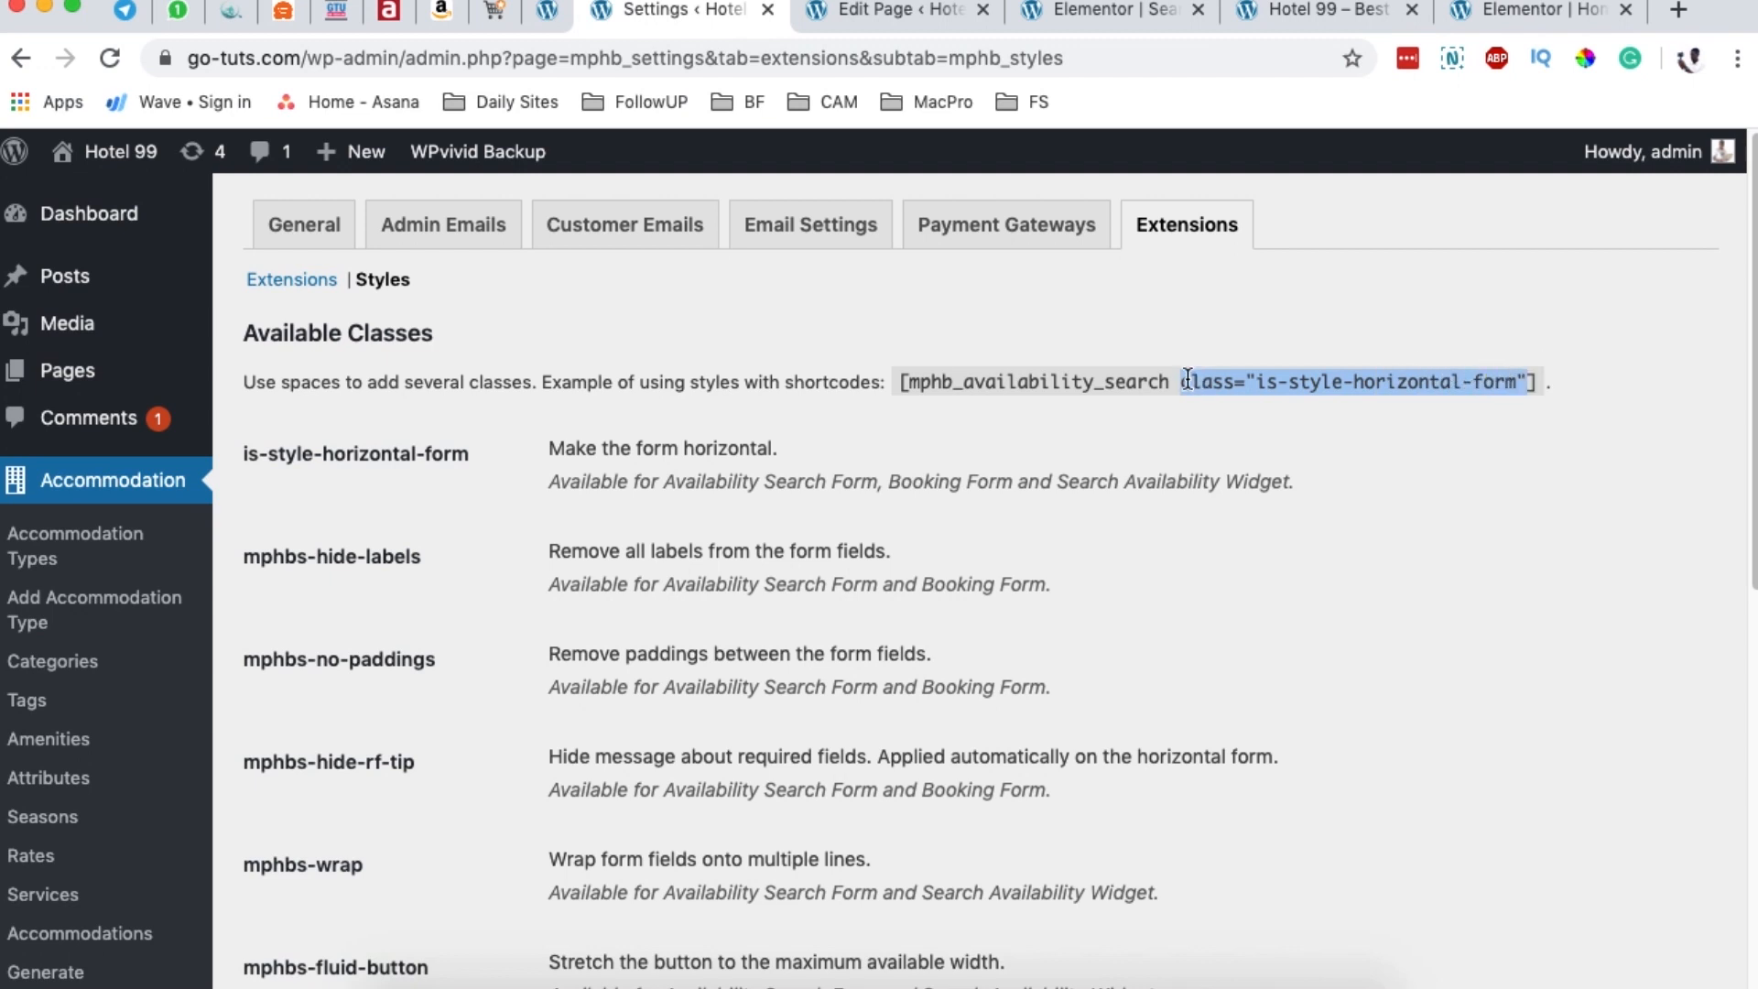
Step: Add class="is-style-horizontal-form" inside the [mphb_availability_search] shortcode in the Elementor Shortcode widget and preview the page
click(929, 20)
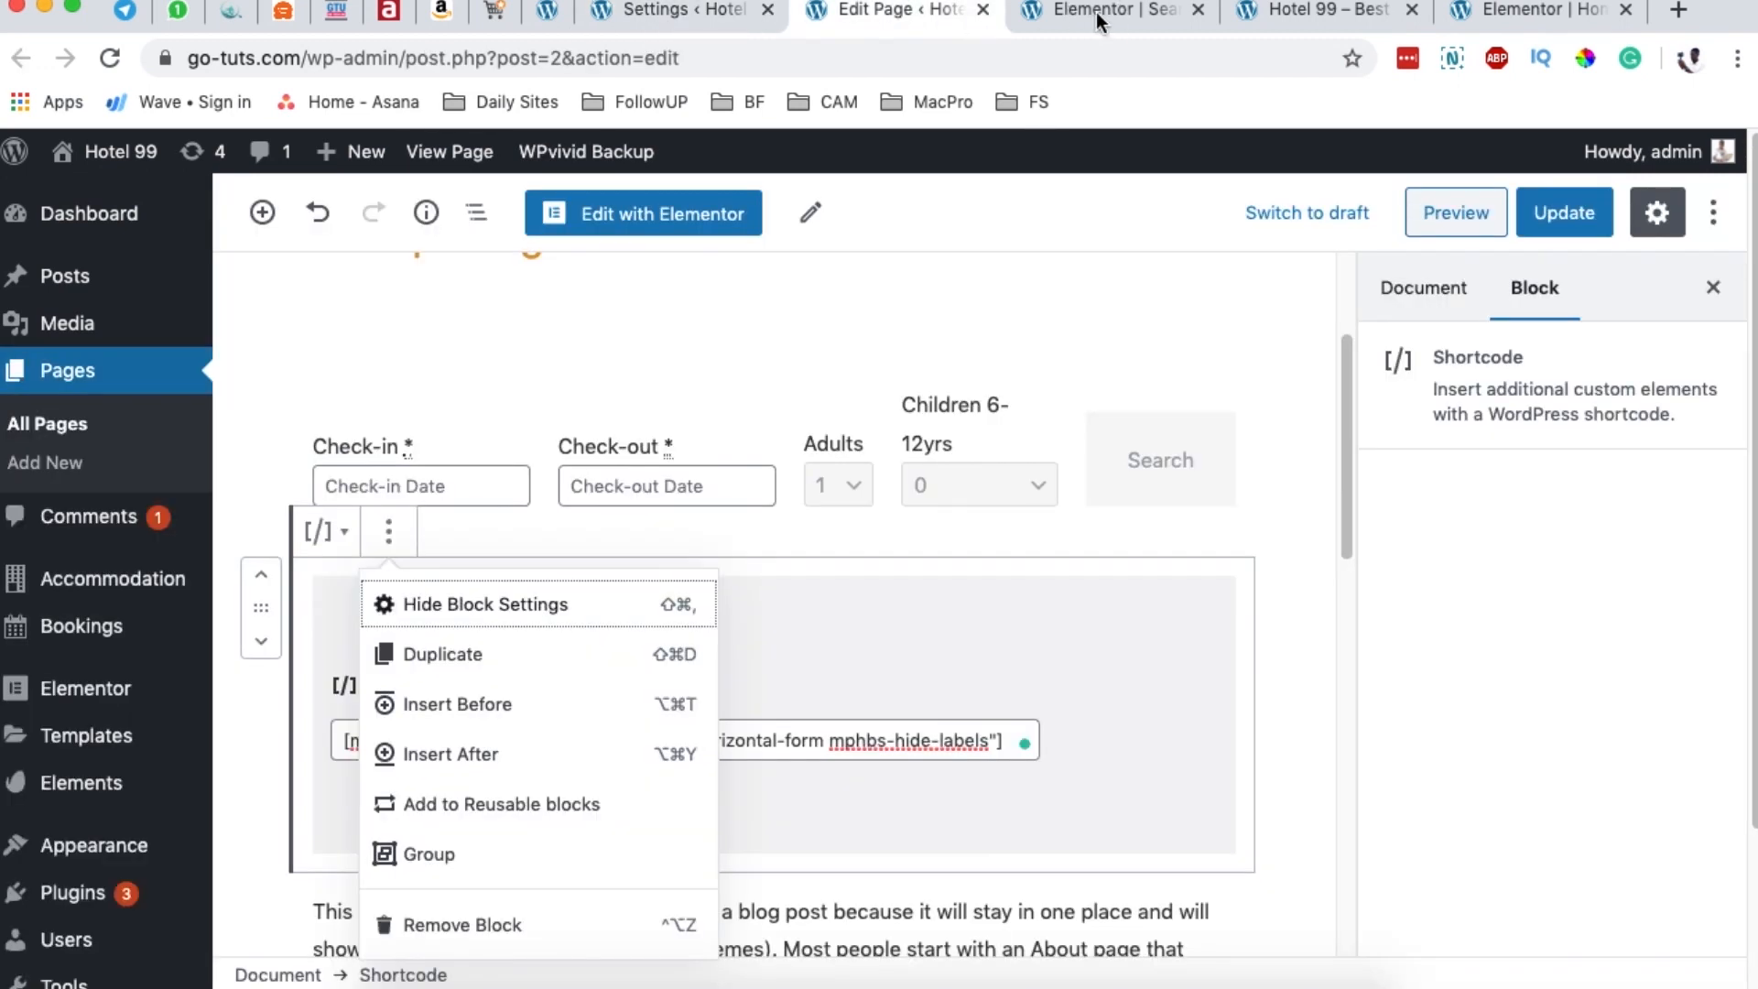
click(1096, 13)
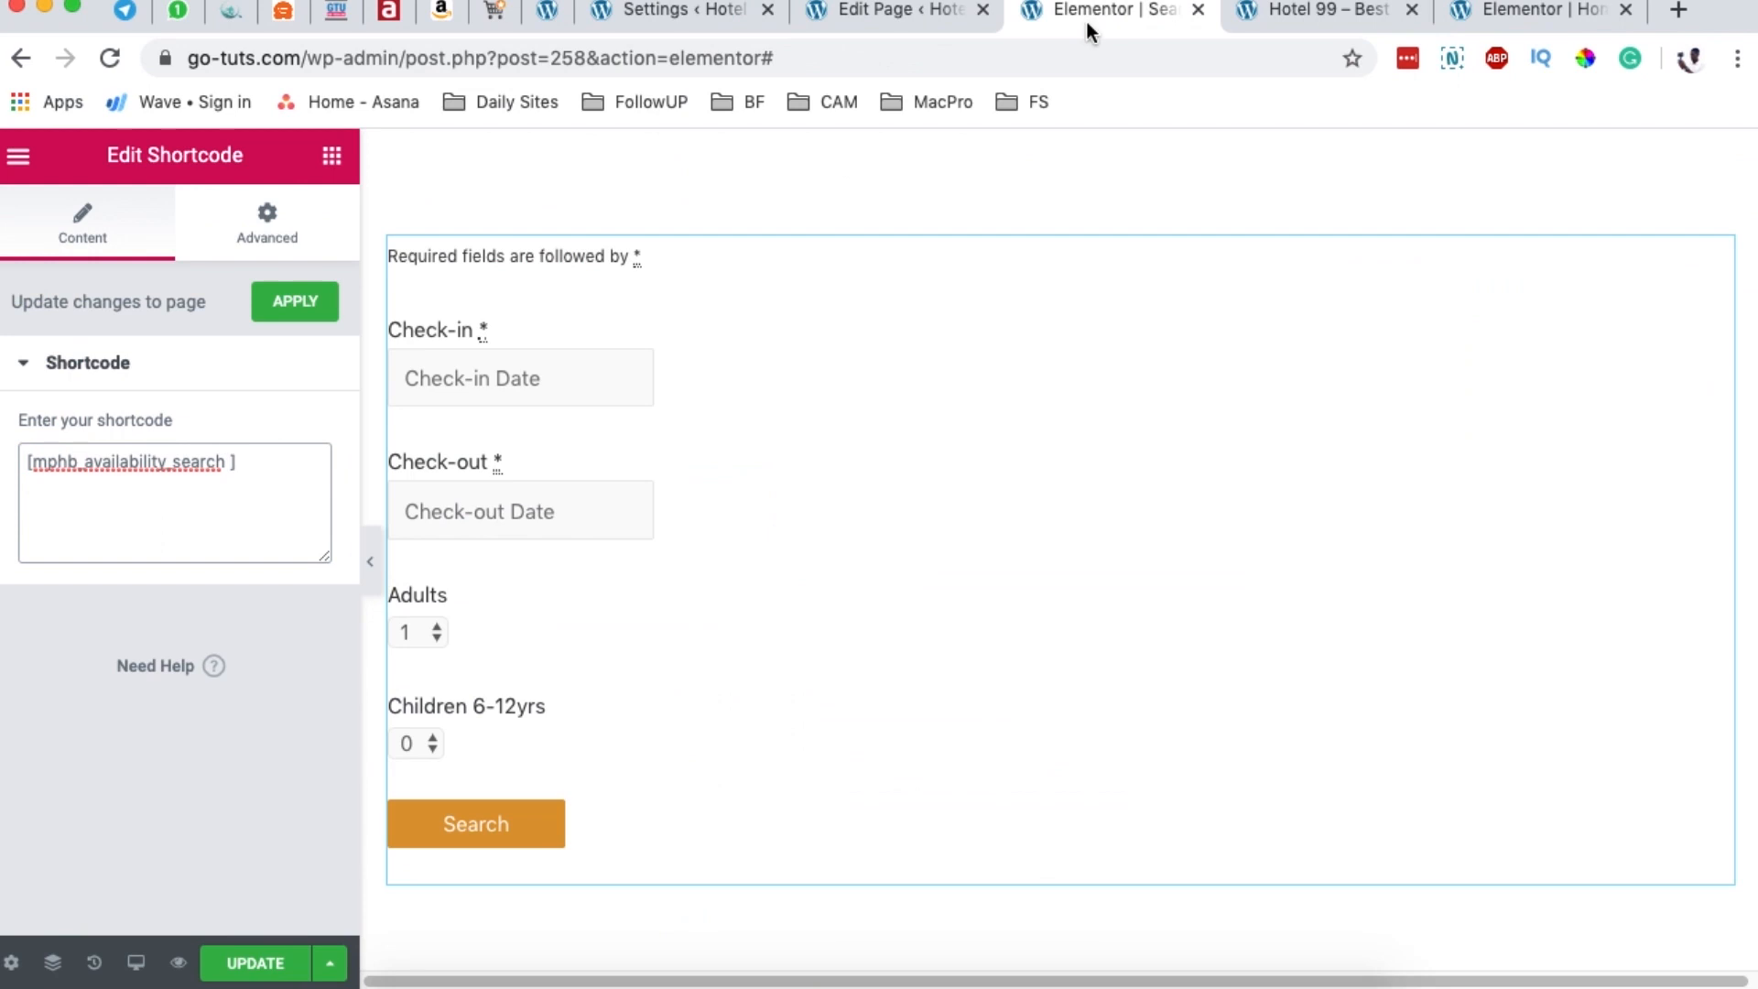
click(226, 460)
key(super+v)
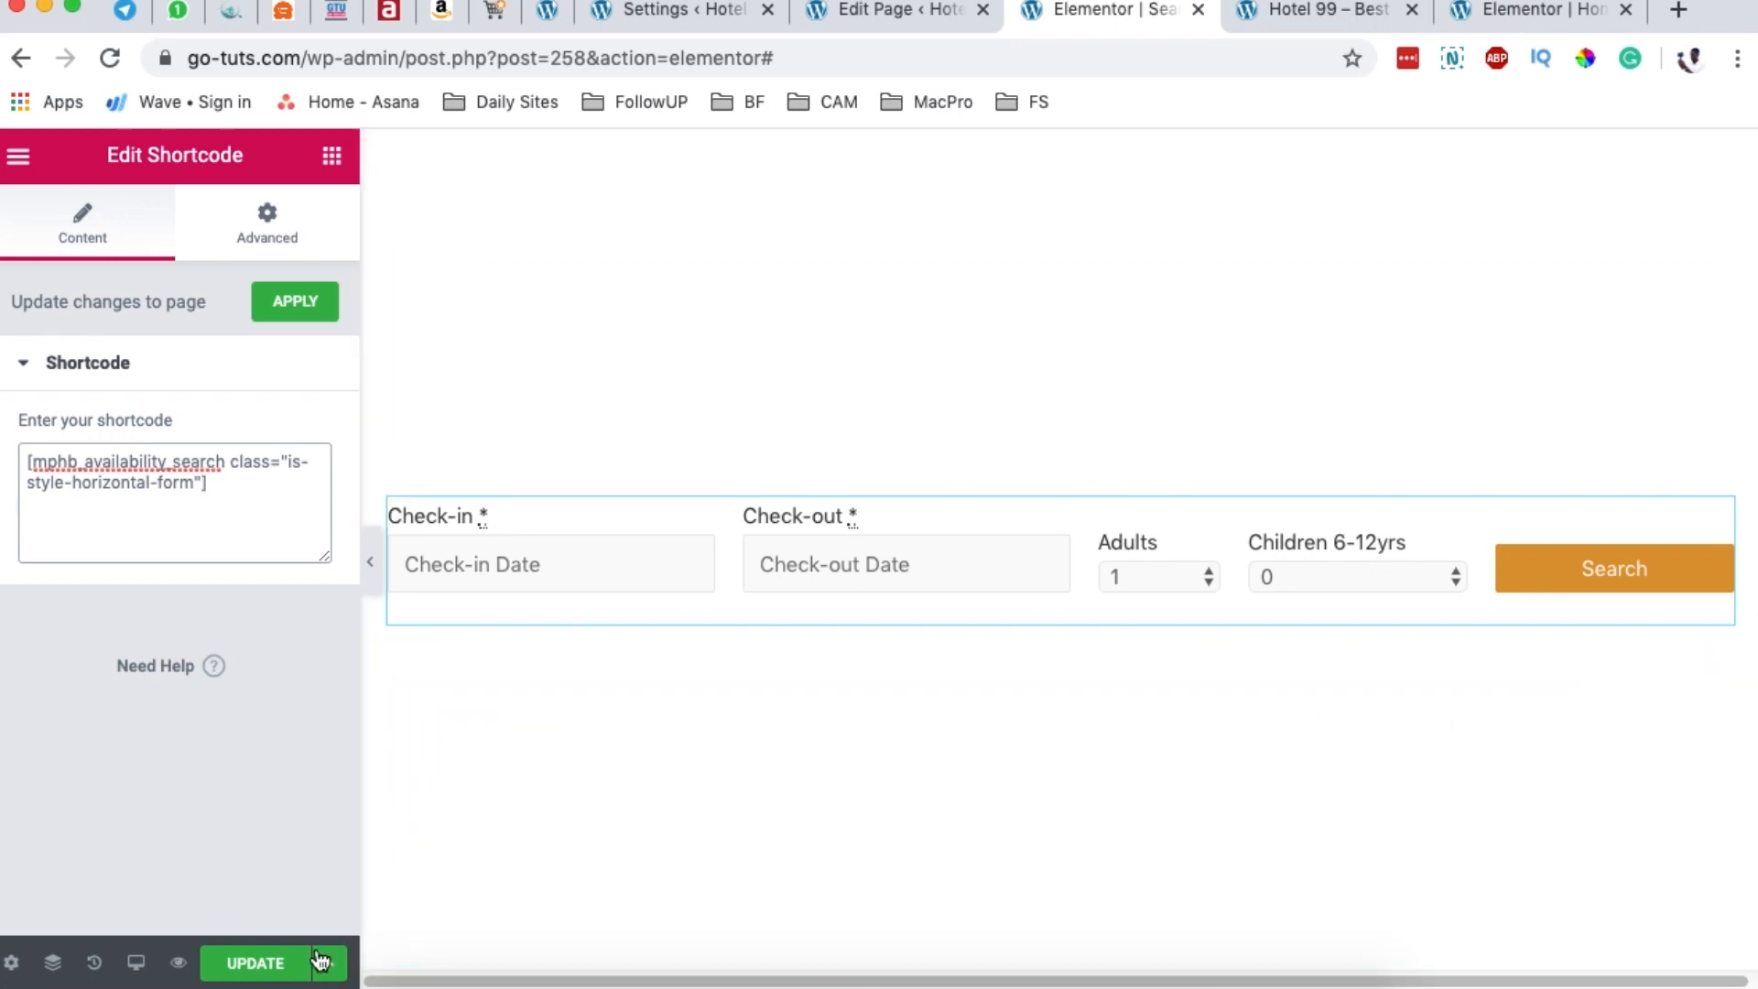
click(179, 962)
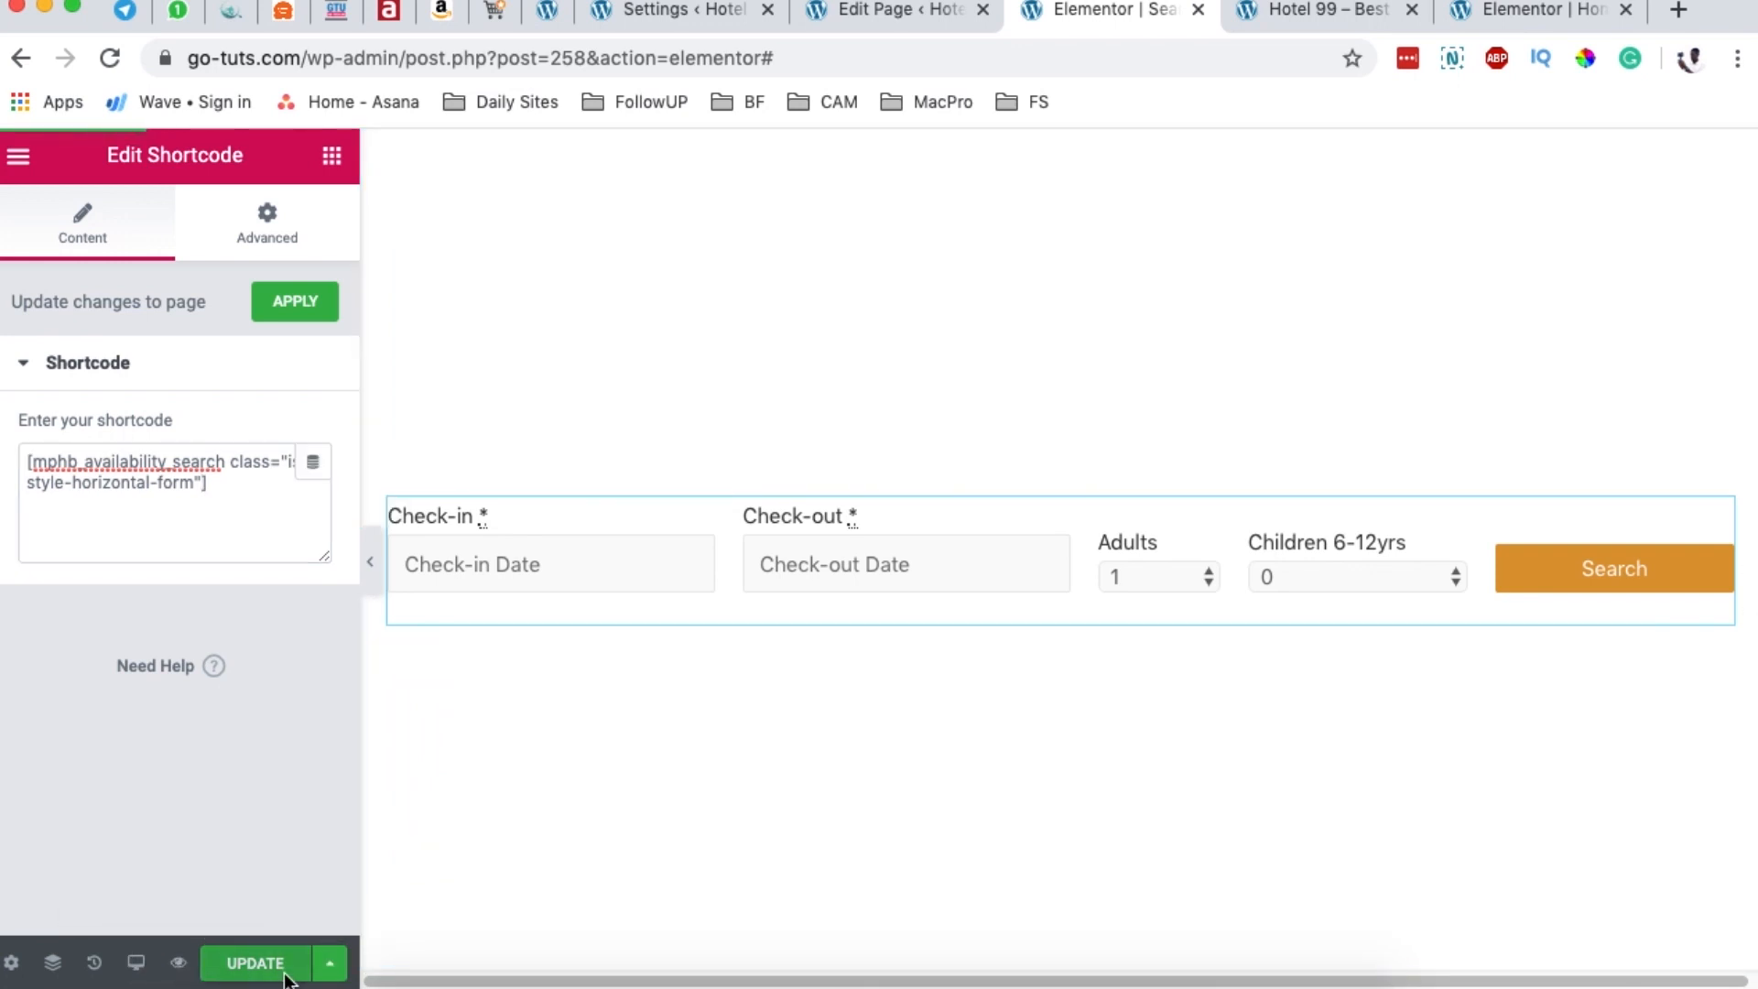
drag(5, 781, 1171, 785)
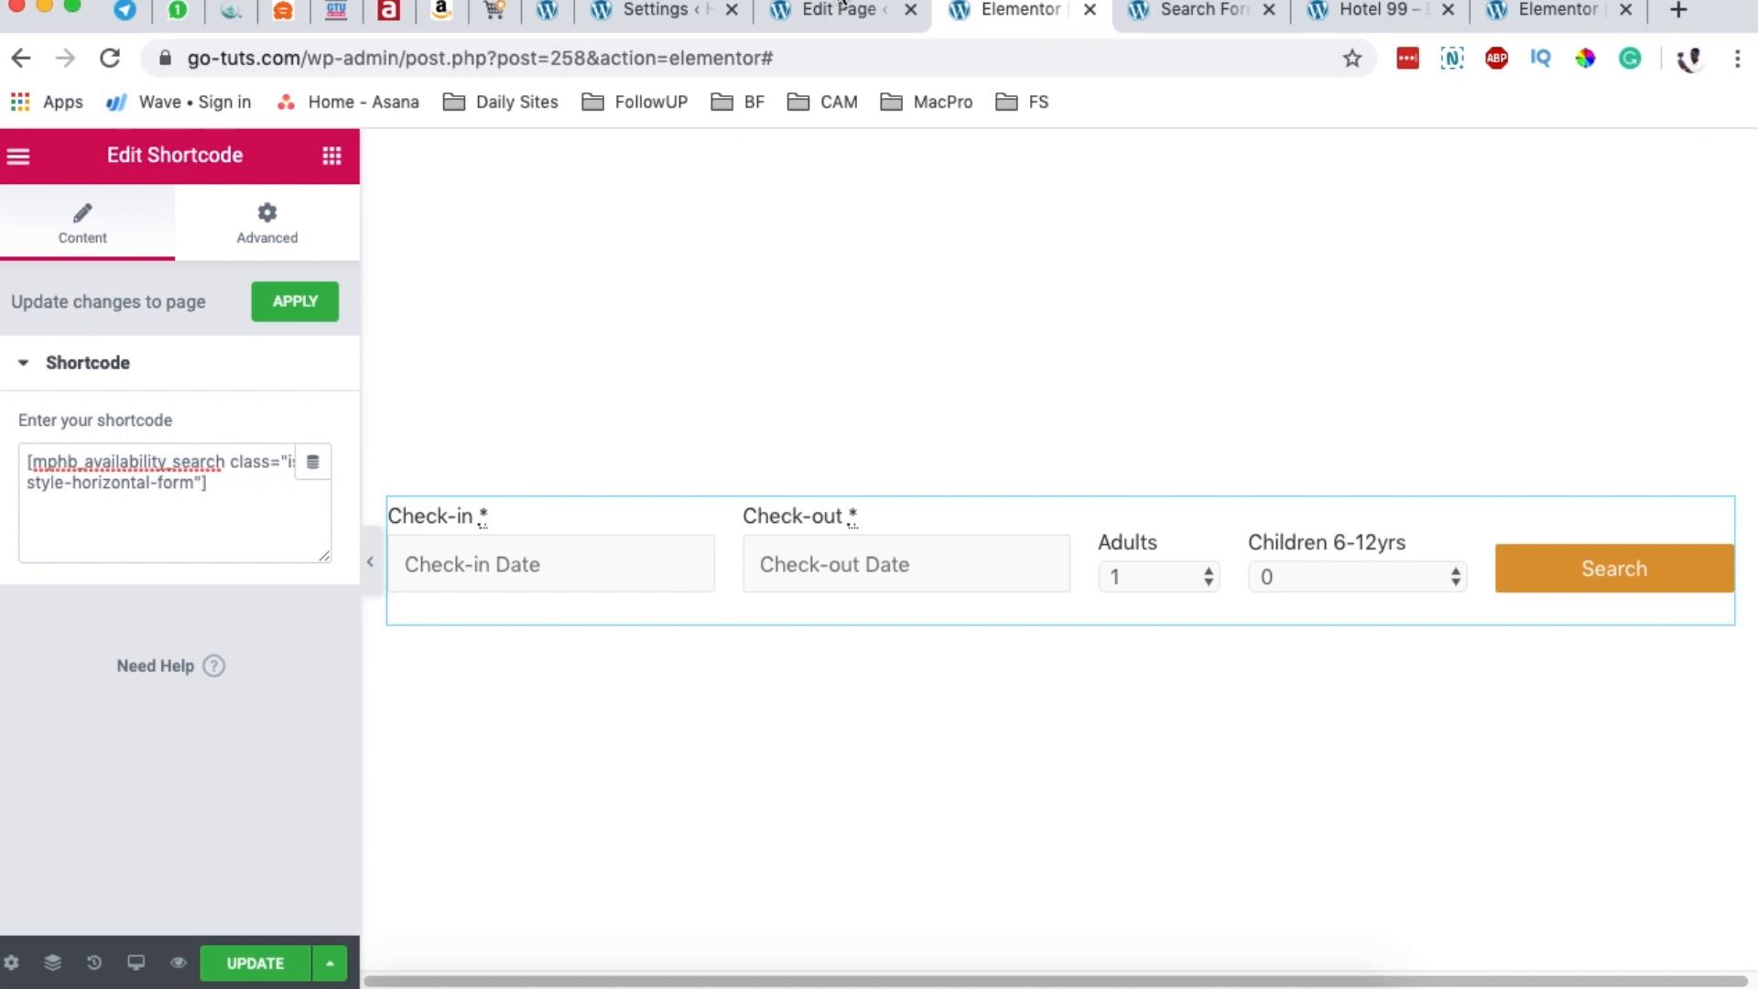
Step: Copy mphbs-hide-labels from the Styles settings and append it to the class value of the Elementor shortcode
click(652, 11)
drag(243, 556, 421, 556)
key(super+c)
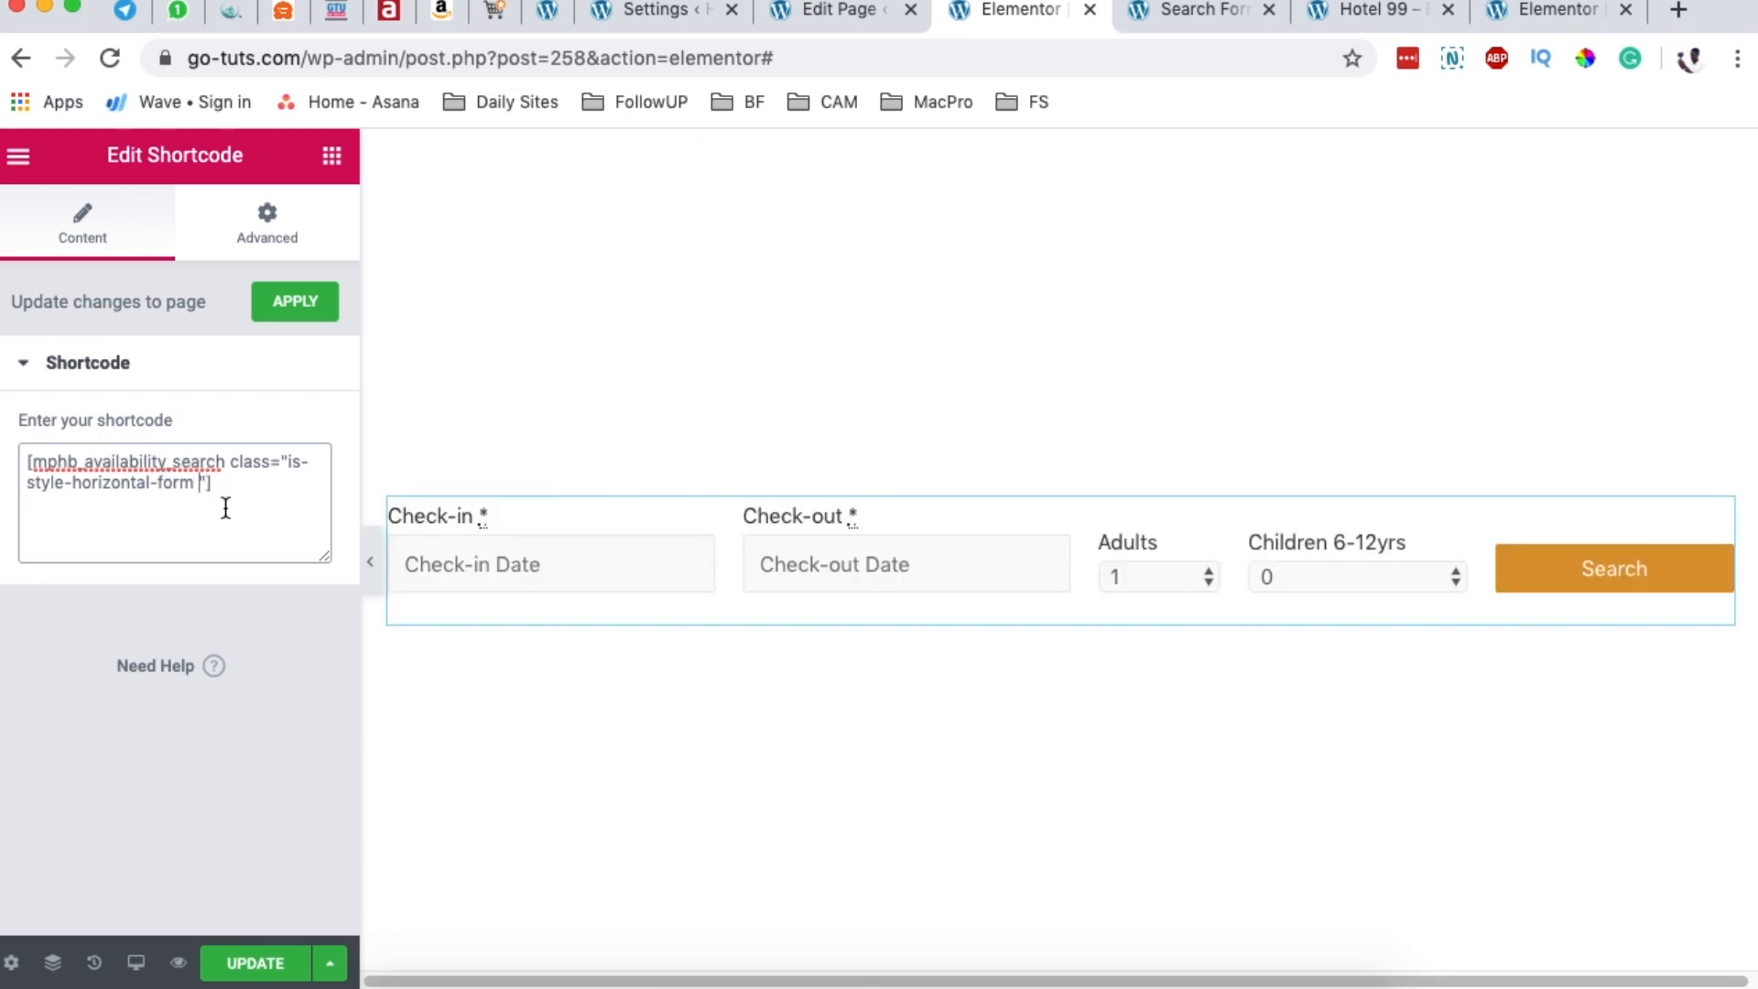
key(super+v)
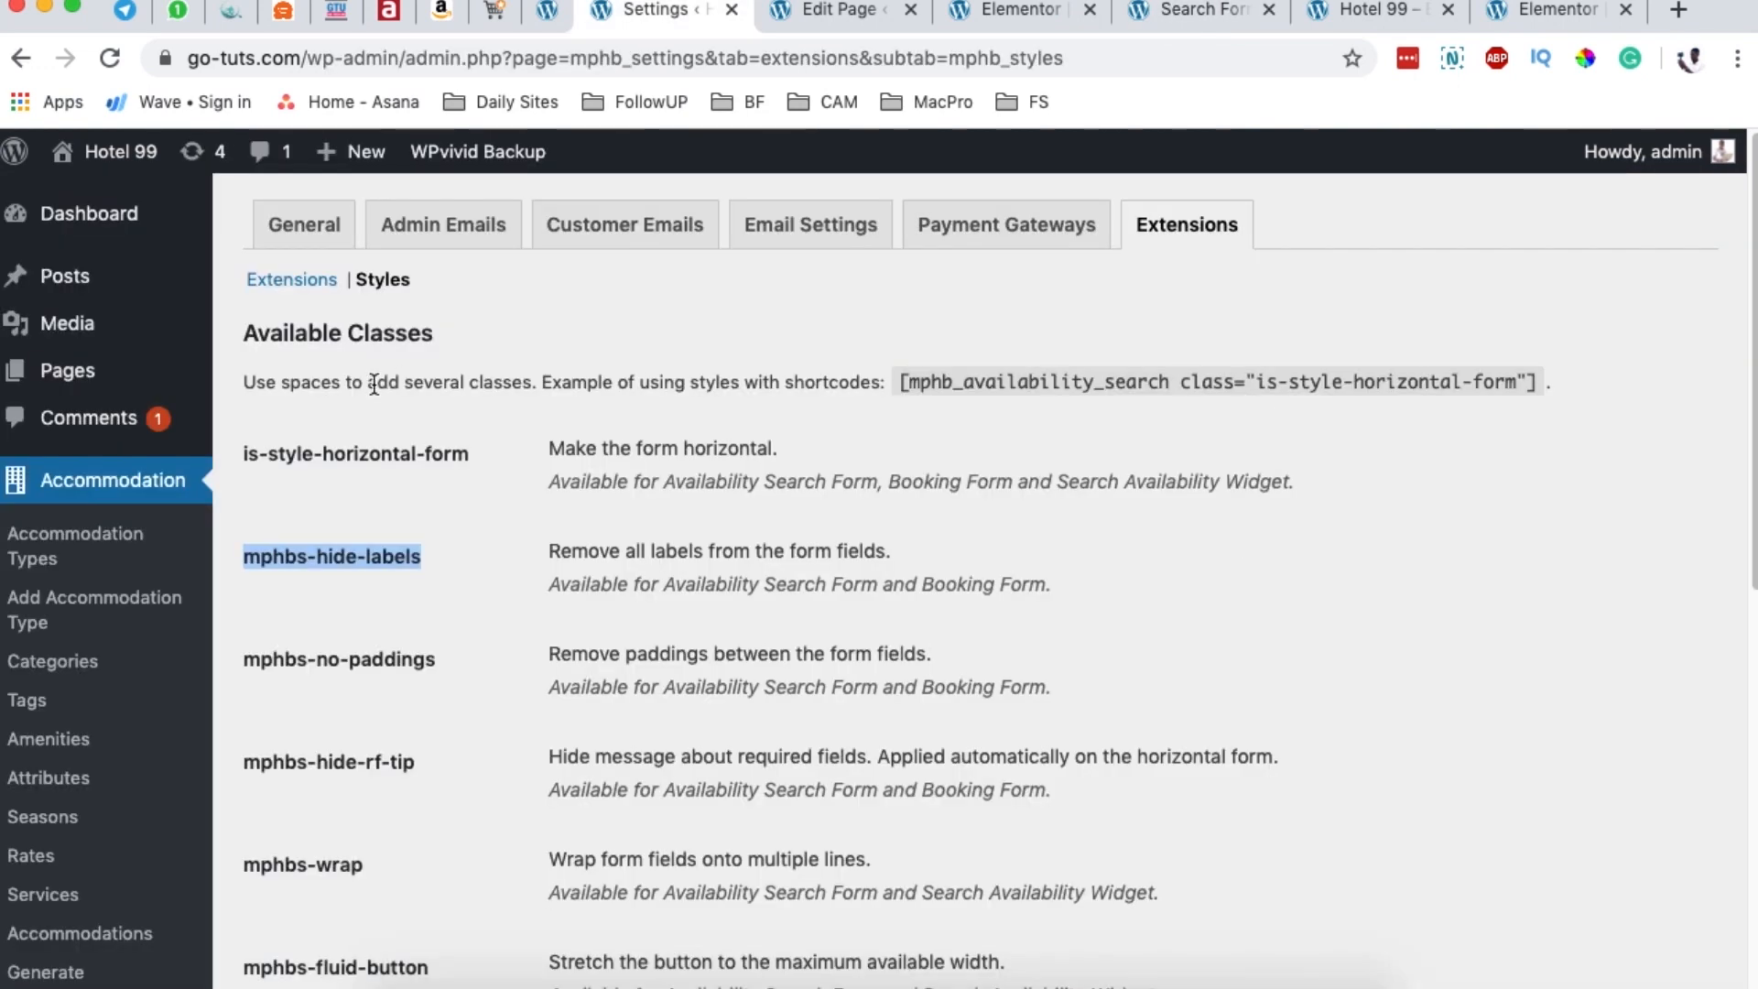
Step: Review the remaining available classes in the Styles settings and look at the search forms on the sample page preview
scroll(332, 719, down, 3)
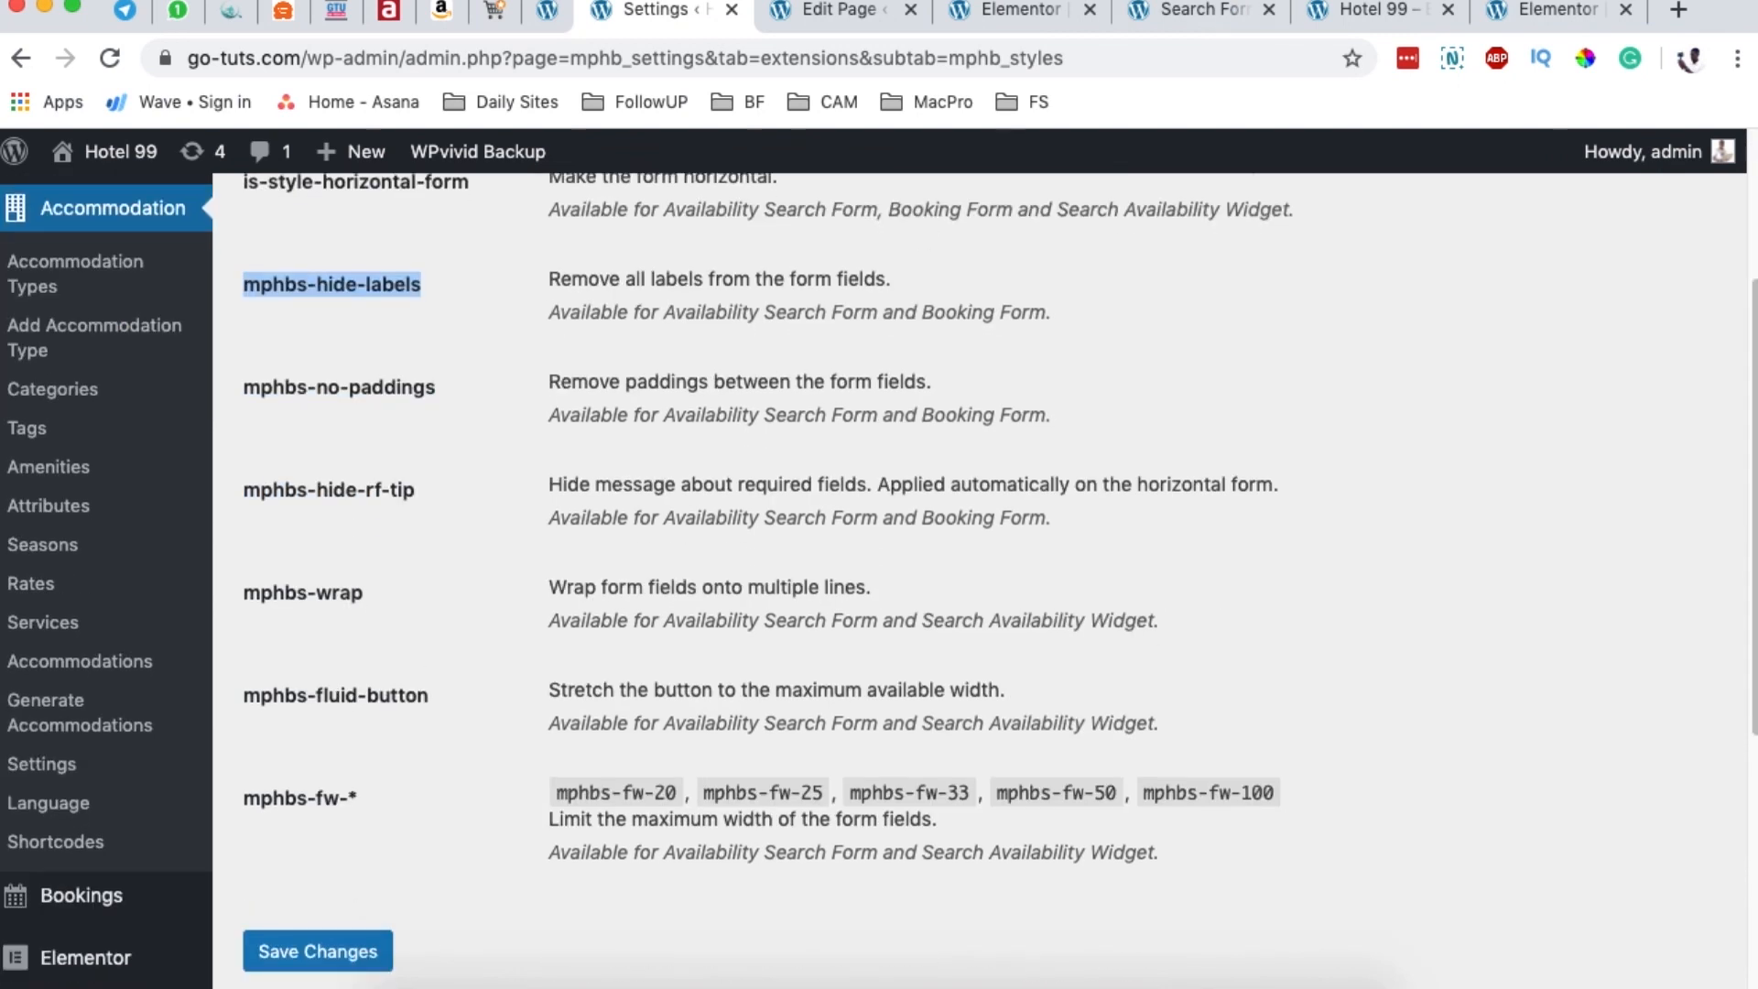
click(1200, 11)
click(630, 13)
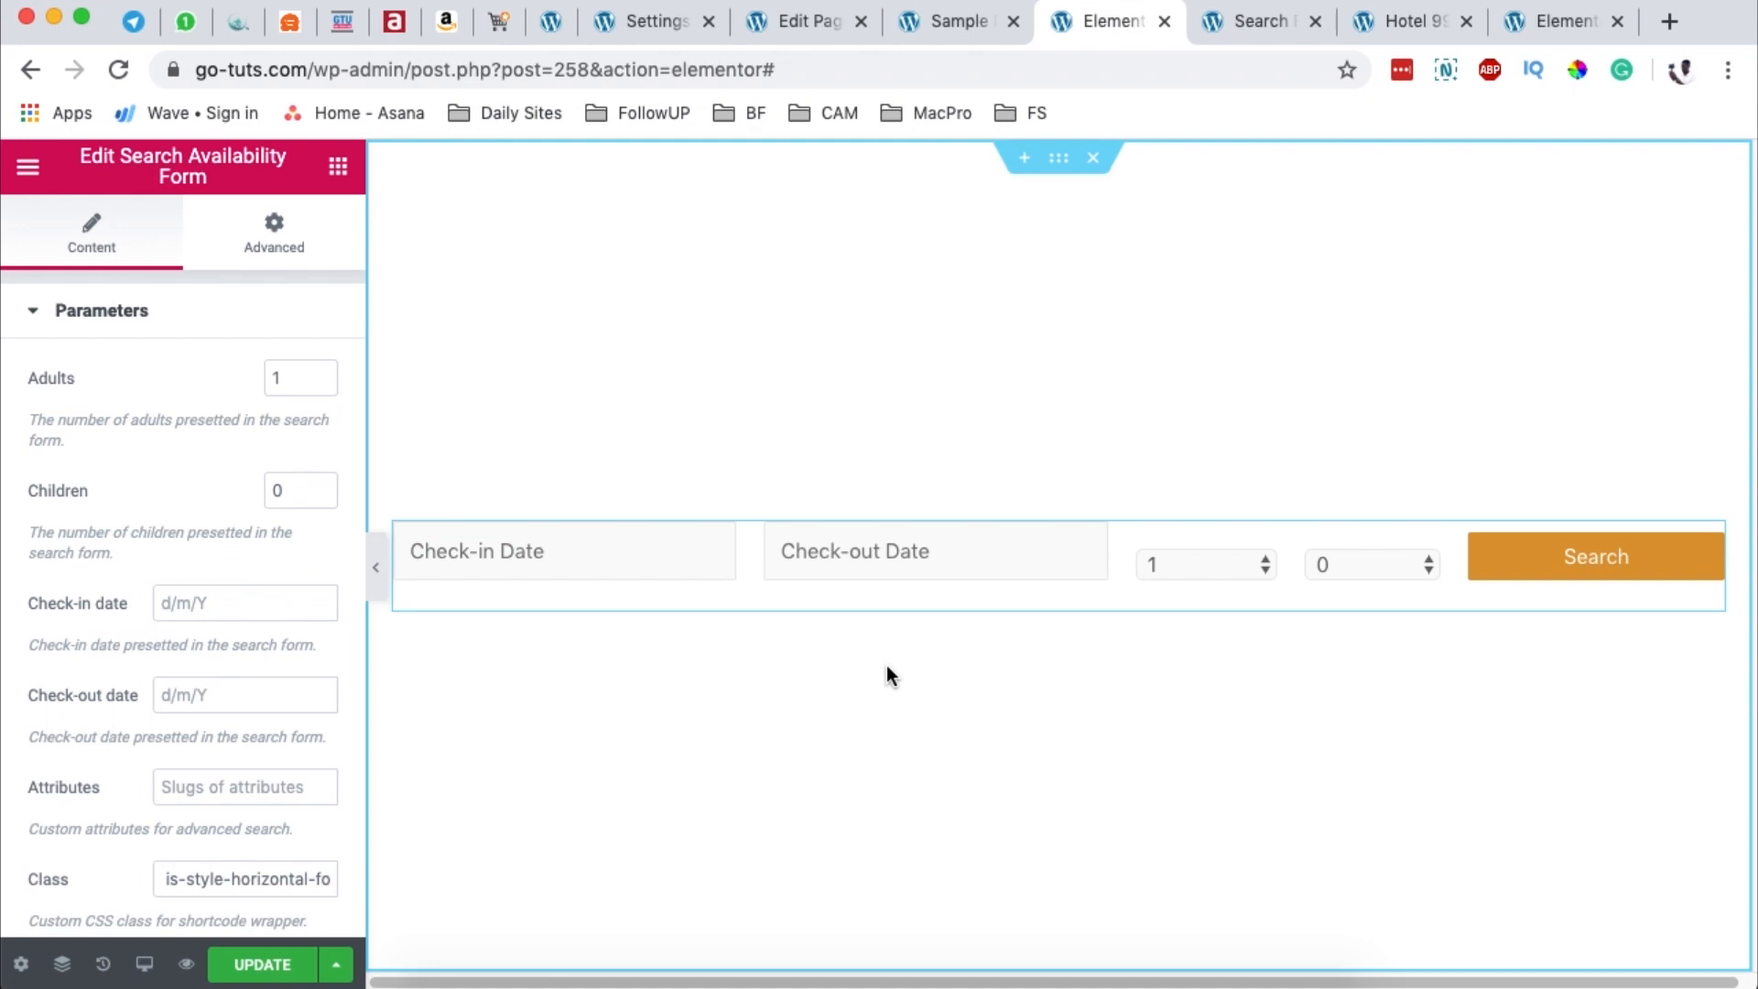
click(971, 20)
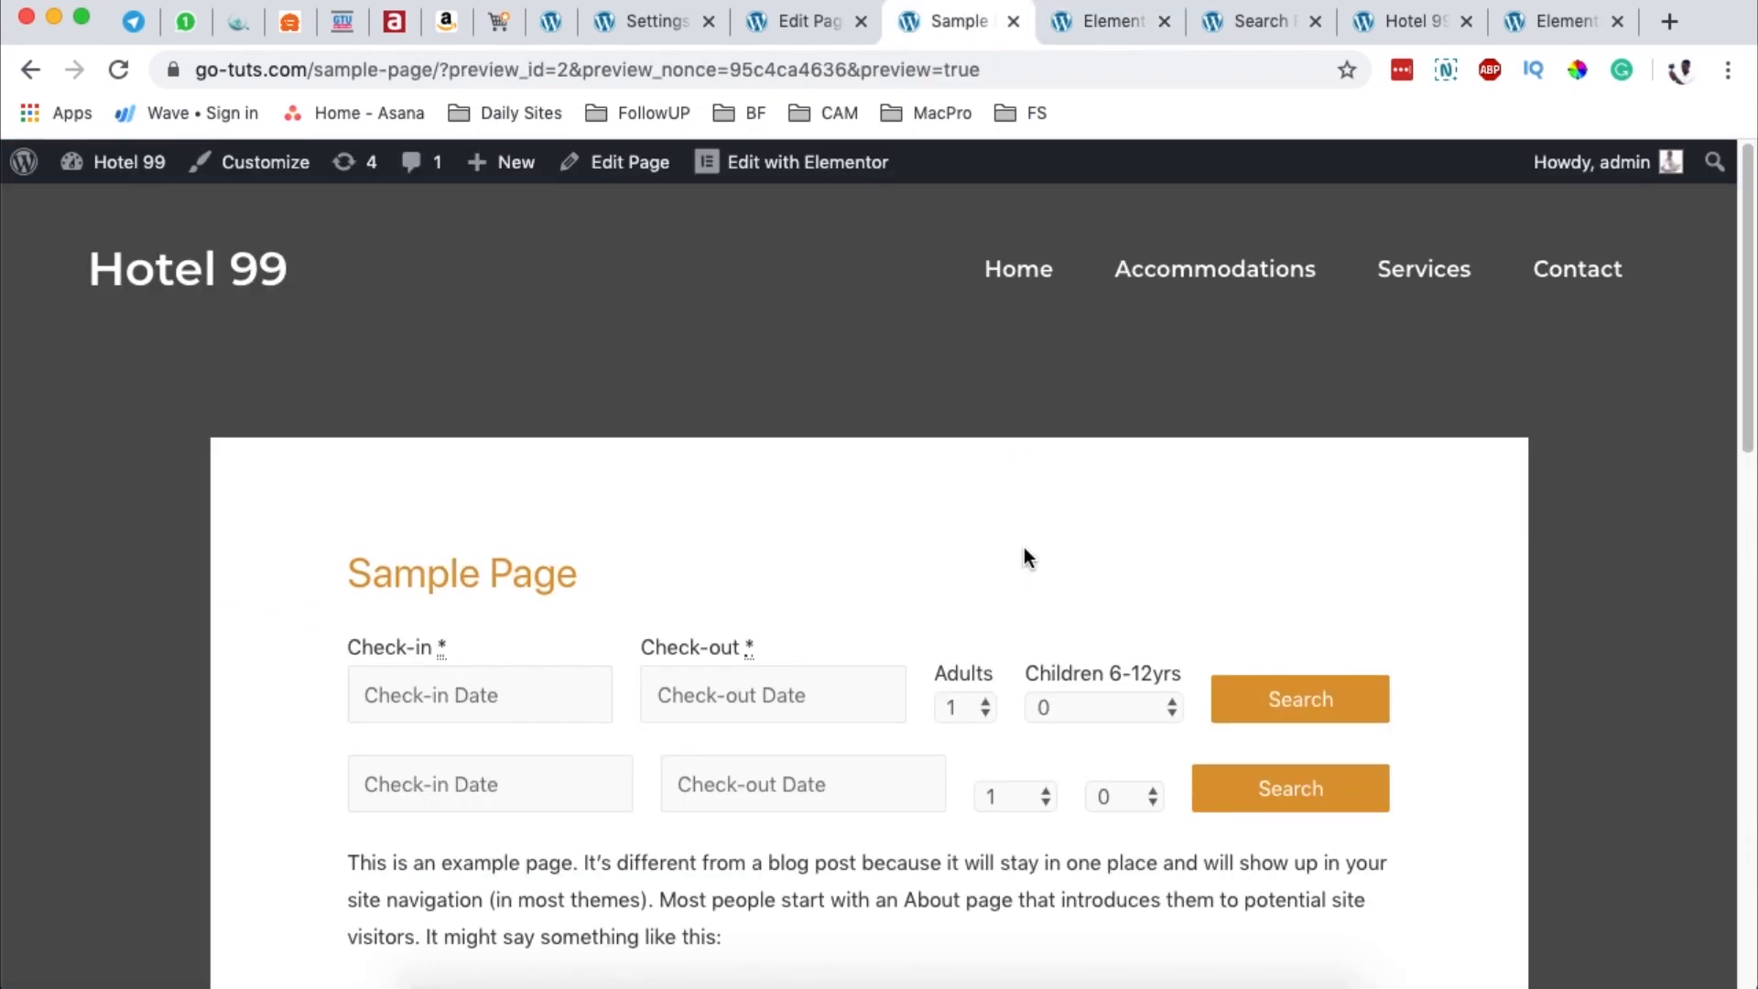